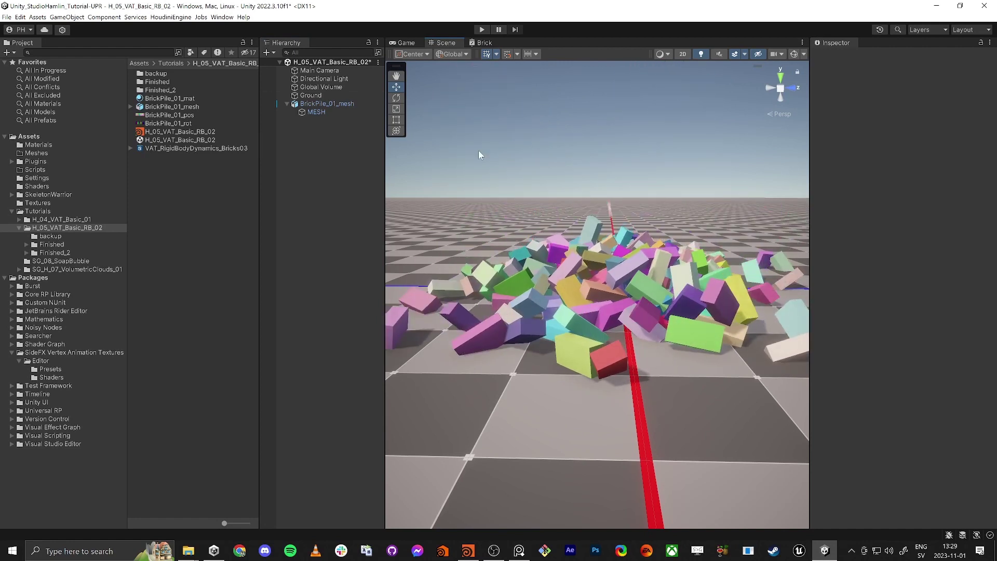
- Open the Finished folder and preview its Brick material on the brick pile in the scene
double_click(160, 83)
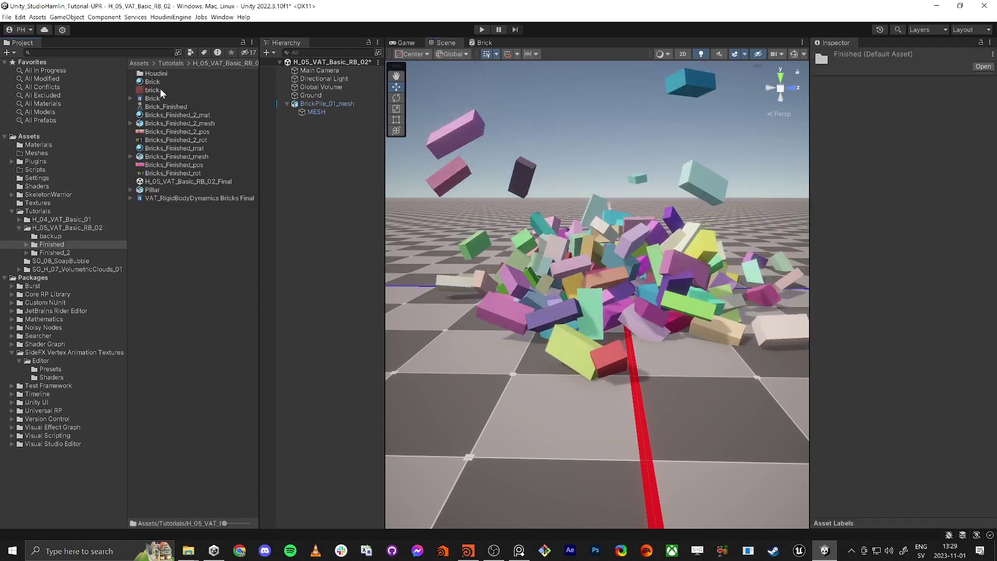
drag(152, 82, 618, 297)
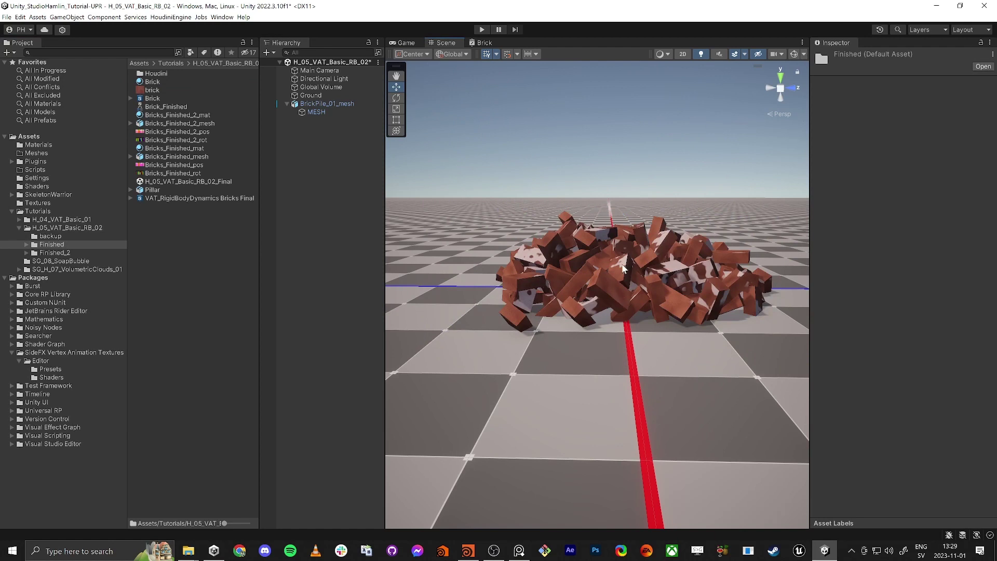
right_drag(600, 266, 615, 284)
key(w)
key(s)
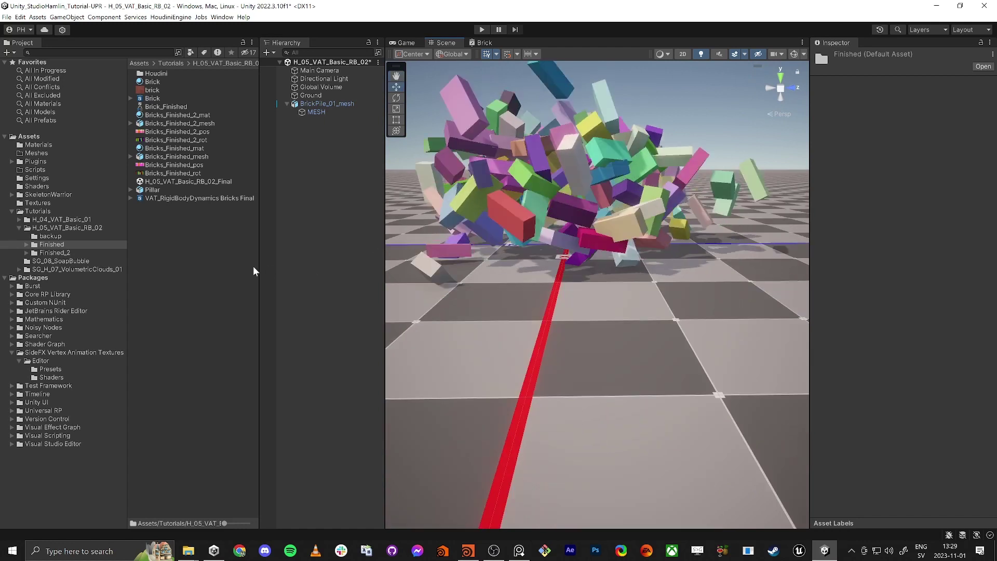
- Return to the H_05_VAT_Basic_RB_02 tutorial folder in the project assets
click(165, 63)
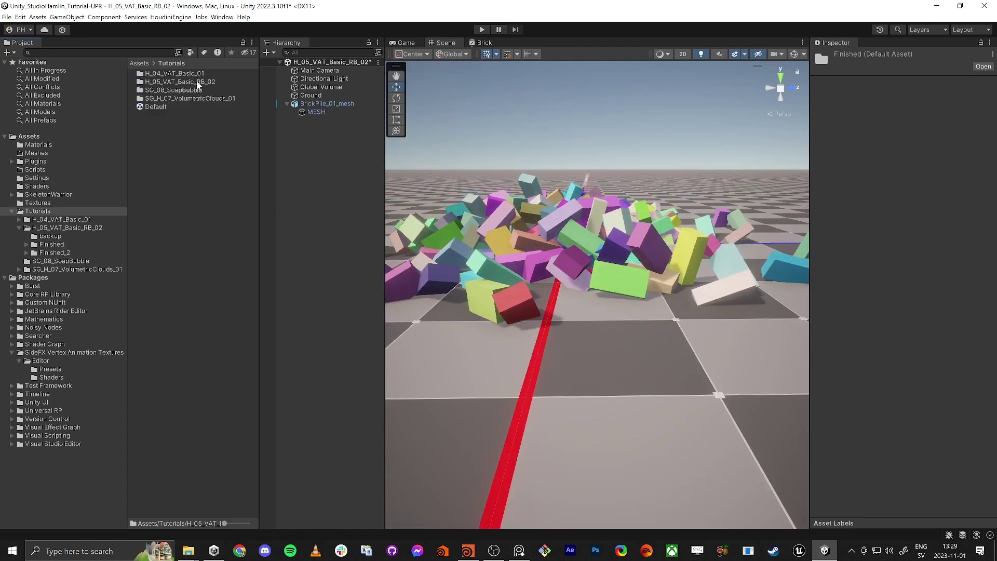
double_click(196, 81)
right_click(193, 199)
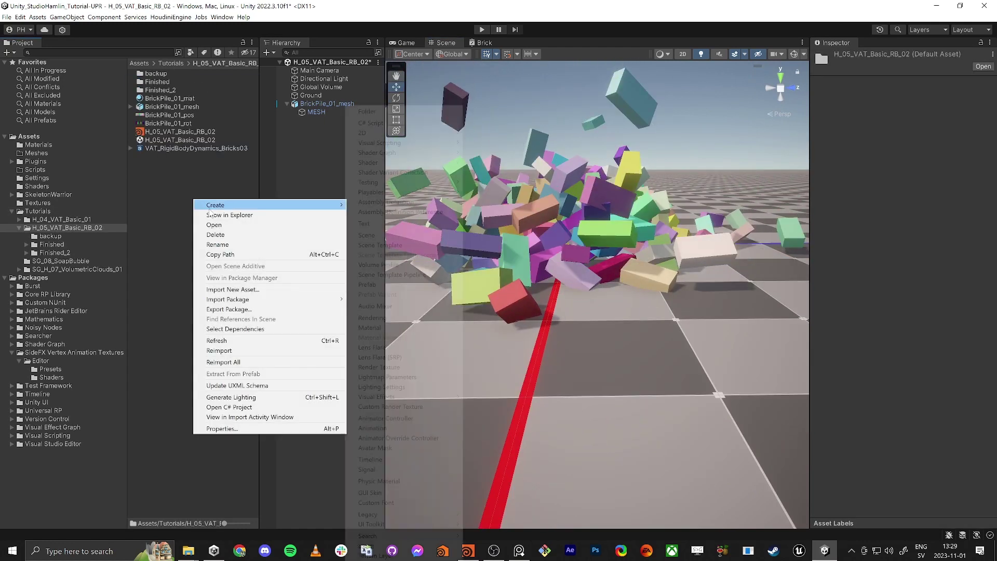
click(292, 158)
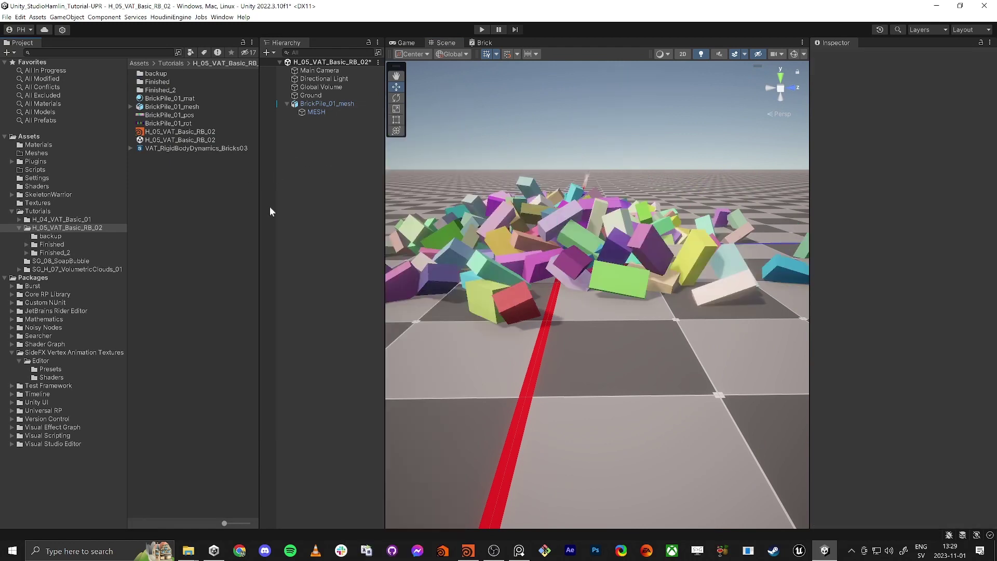
key(a)
key(s)
right_drag(556, 231, 557, 238)
key(e)
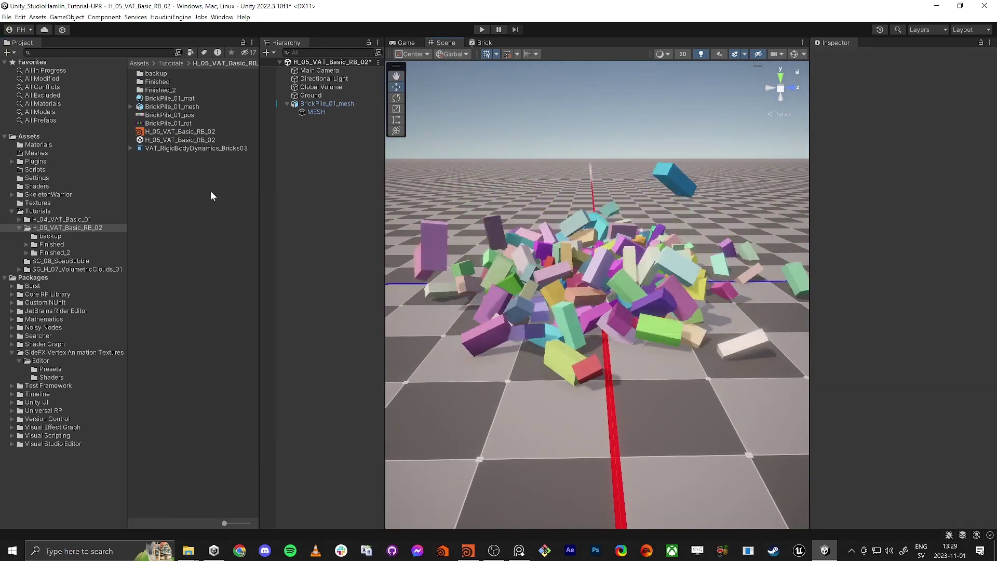
- Create a URP Lit Shader Graph named Brick_Temp in the H_05_VAT_Basic_RB_02 folder
right_click(184, 195)
mouse_move(233, 202)
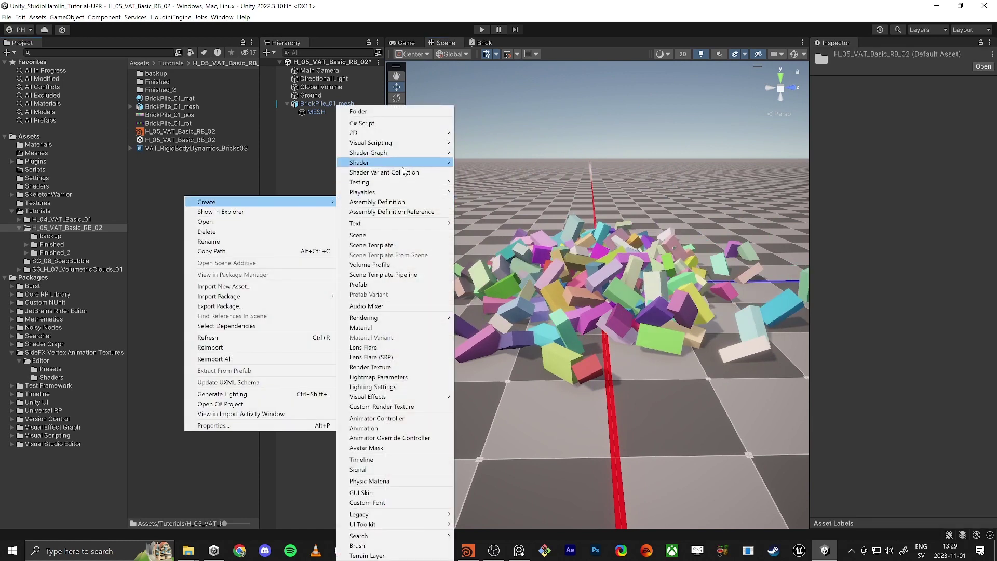
mouse_move(441, 153)
mouse_move(483, 154)
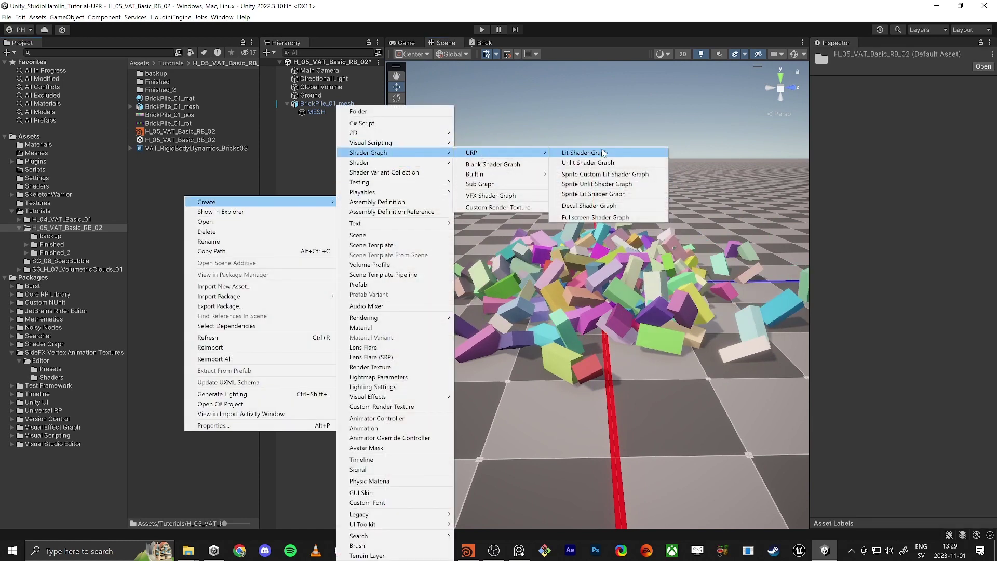
click(600, 153)
text(Bric)
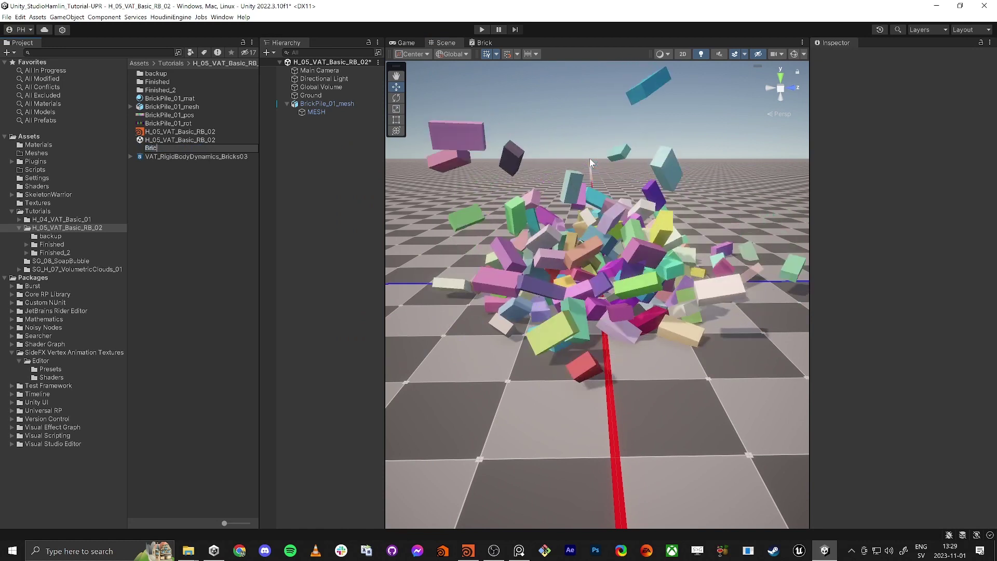
text(k_Temp)
key(Return)
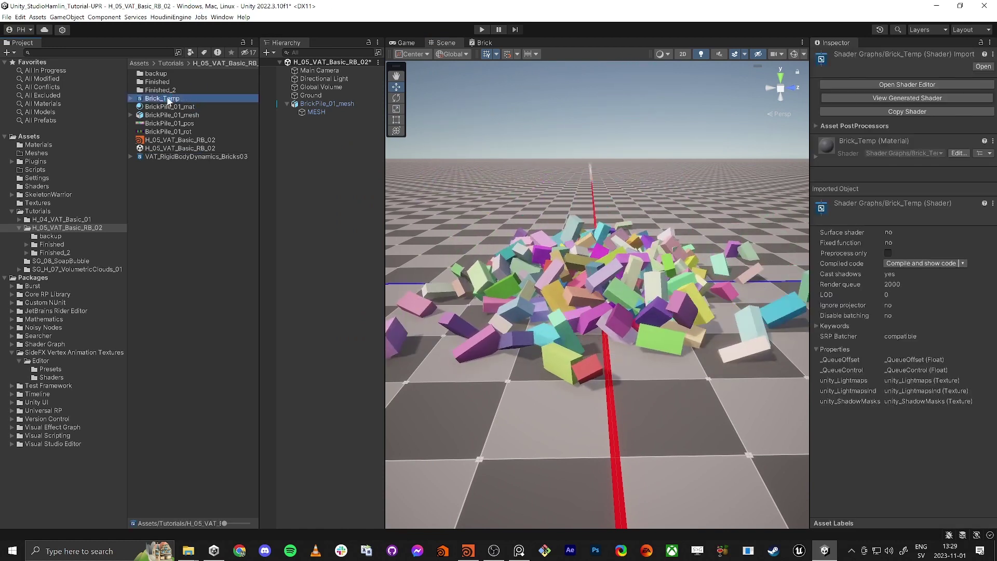
- Create a material named Brick_Temp from the Brick_Temp shader graph and assign it to the brick pile in the scene
right_click(167, 100)
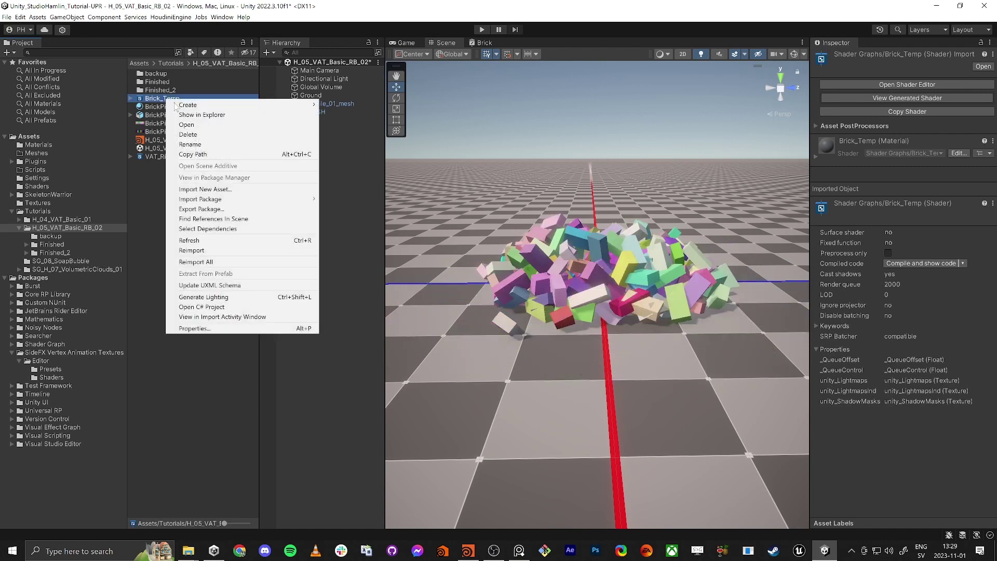
mouse_move(240, 106)
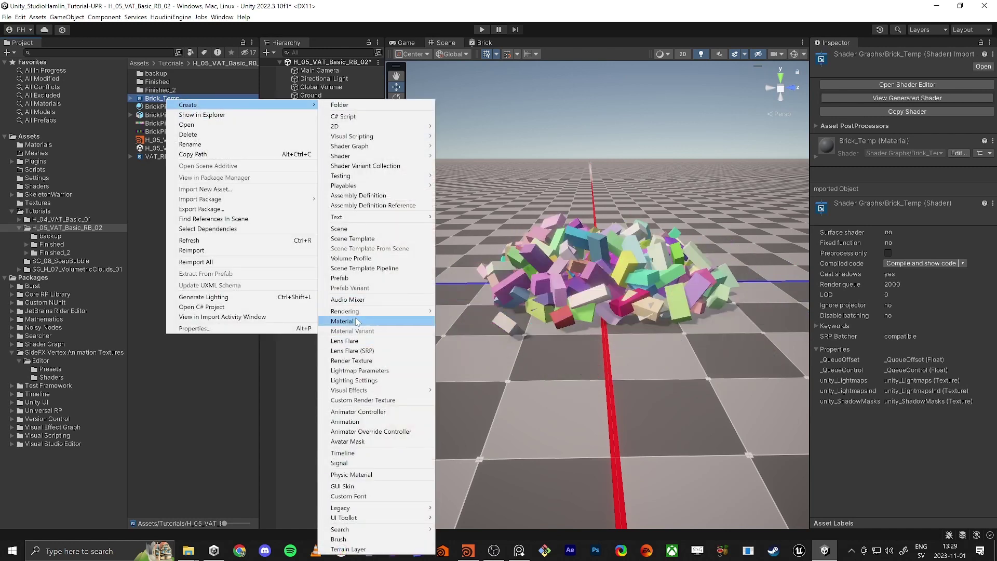
click(356, 321)
text(Brick_Temp)
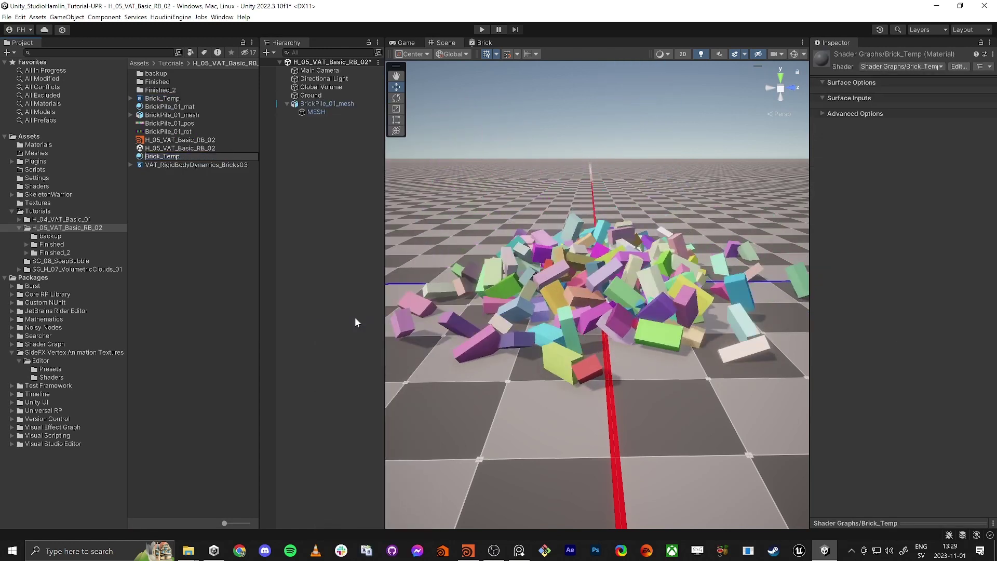
click(354, 317)
drag(162, 101, 607, 265)
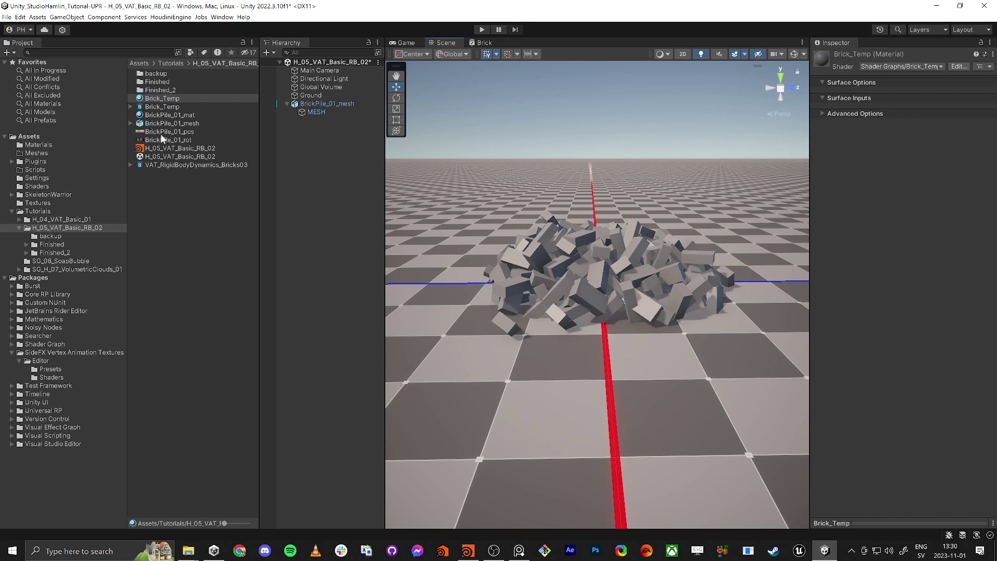
- Open the Brick_Temp shader graph maximized and show its main preview with the brick pile as the custom mesh
double_click(169, 107)
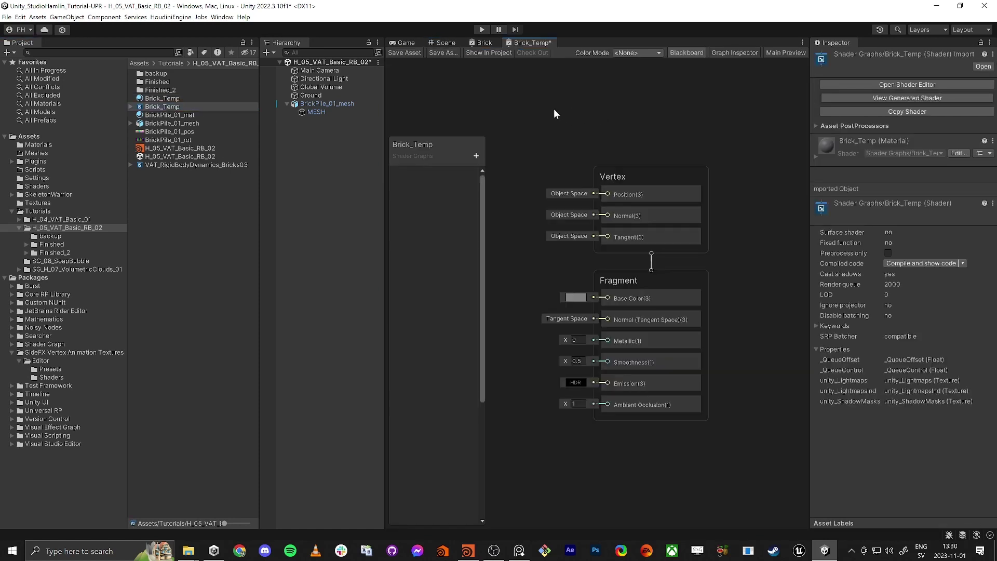
key(shift+space)
click(974, 53)
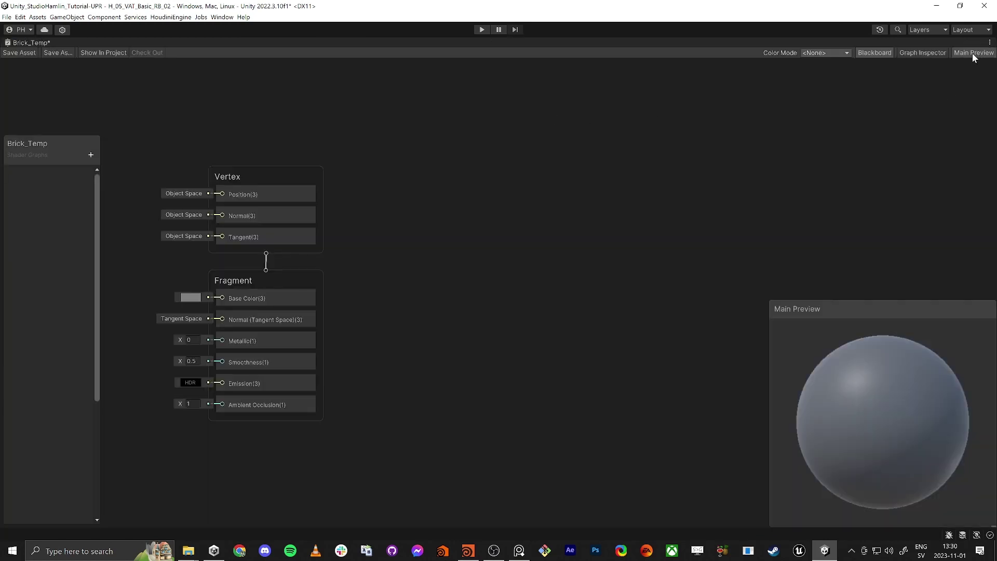
right_click(875, 420)
click(897, 450)
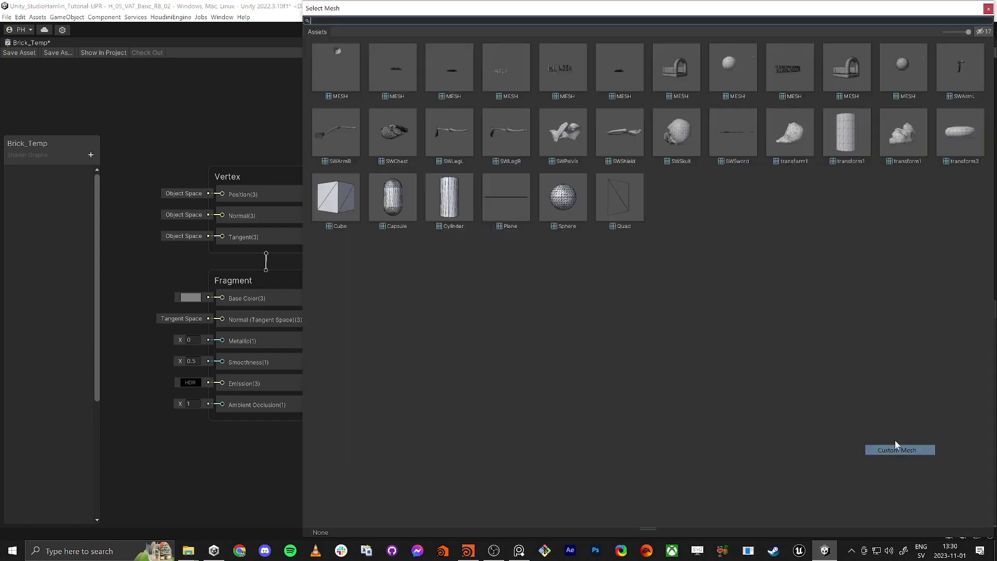
double_click(496, 70)
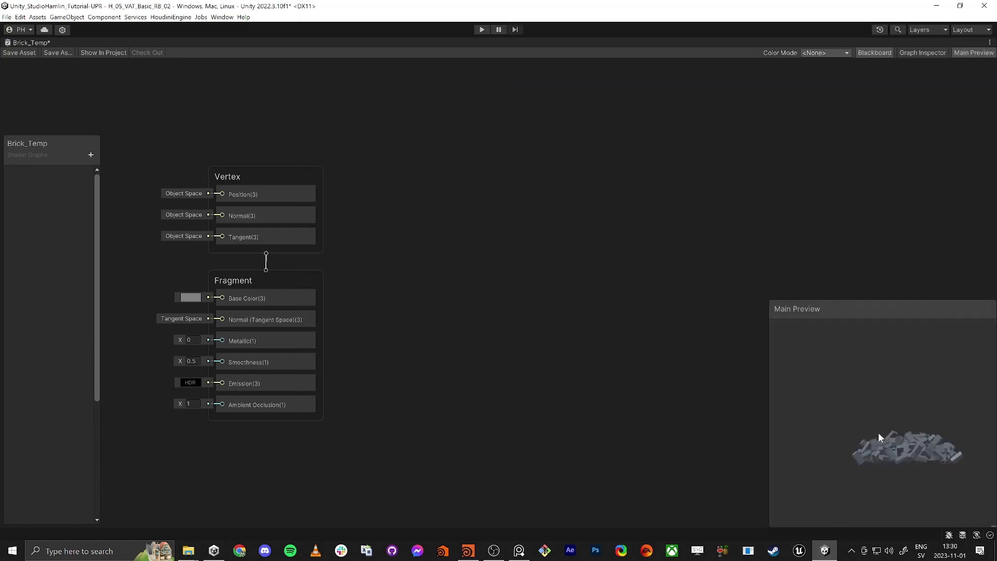
drag(879, 433, 900, 454)
scroll(912, 462, up, 6)
scroll(878, 453, up, 6)
- Move the Brick_Temp blackboard up to the upper corner of the graph, leaving free space beside the master stack for nodes
scroll(577, 332, down, 5)
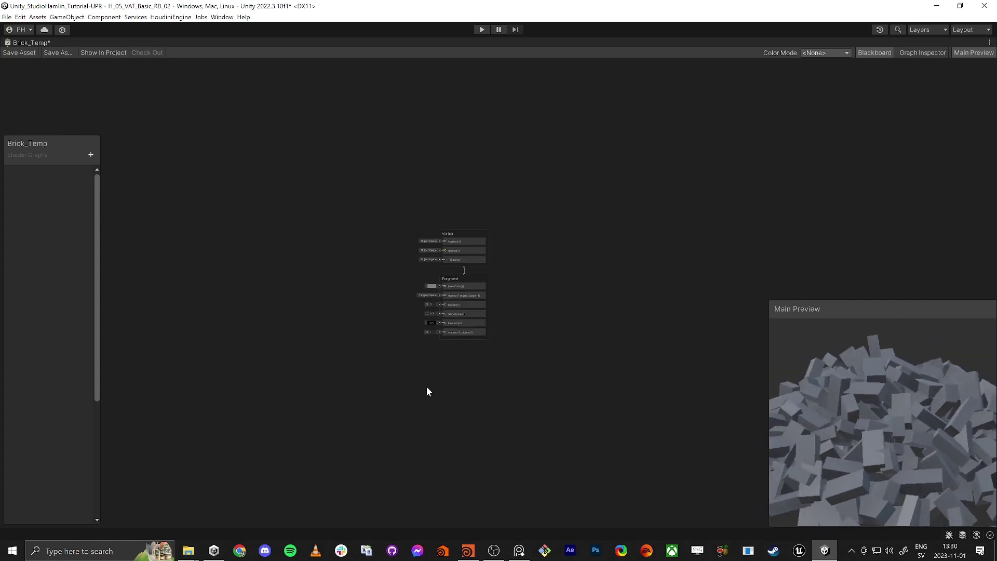
middle_drag(426, 387, 573, 334)
middle_drag(450, 374, 635, 350)
middle_drag(375, 354, 390, 356)
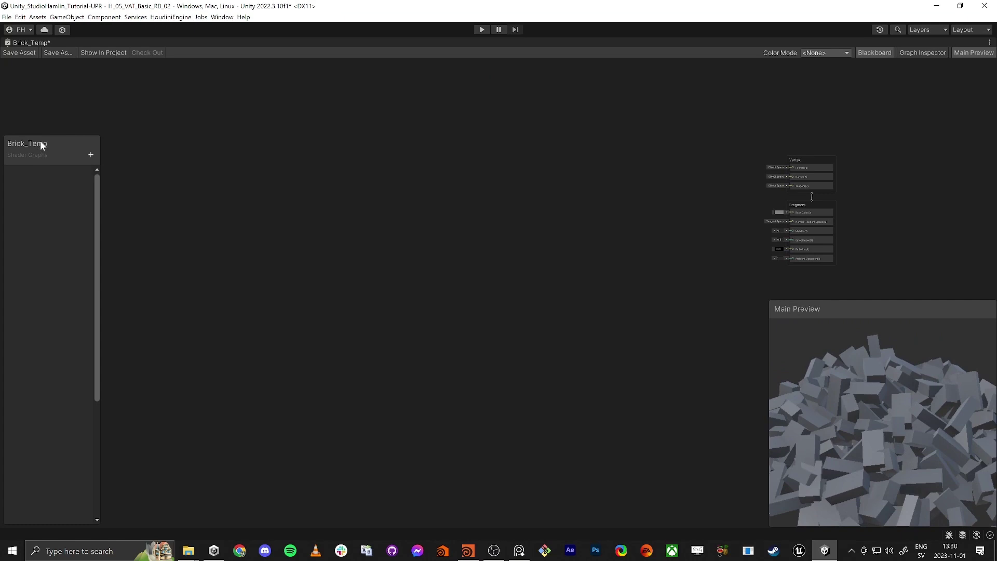
drag(41, 142, 47, 81)
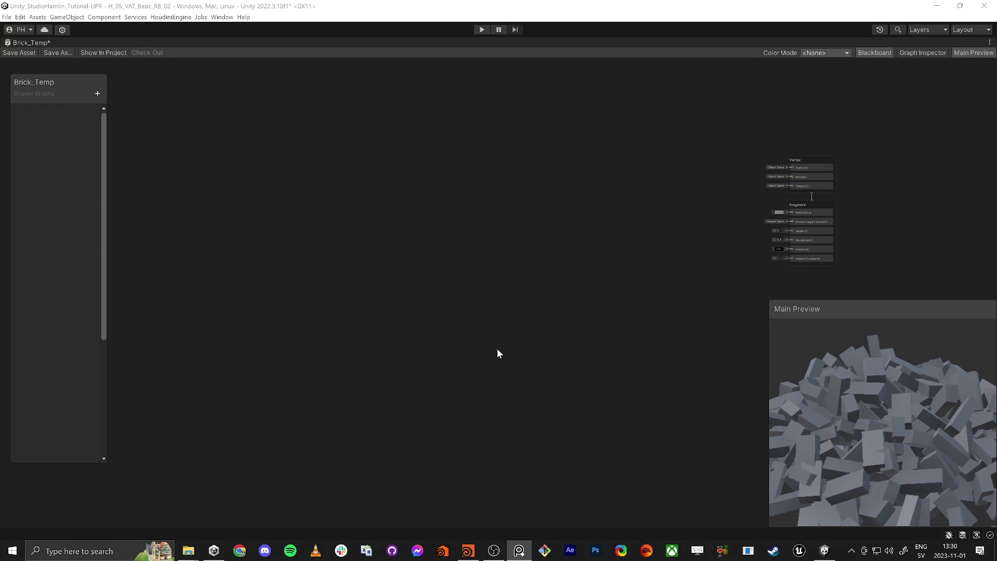
- Add a Color node to the empty area of the graph
click(485, 306)
key(space)
text(colo)
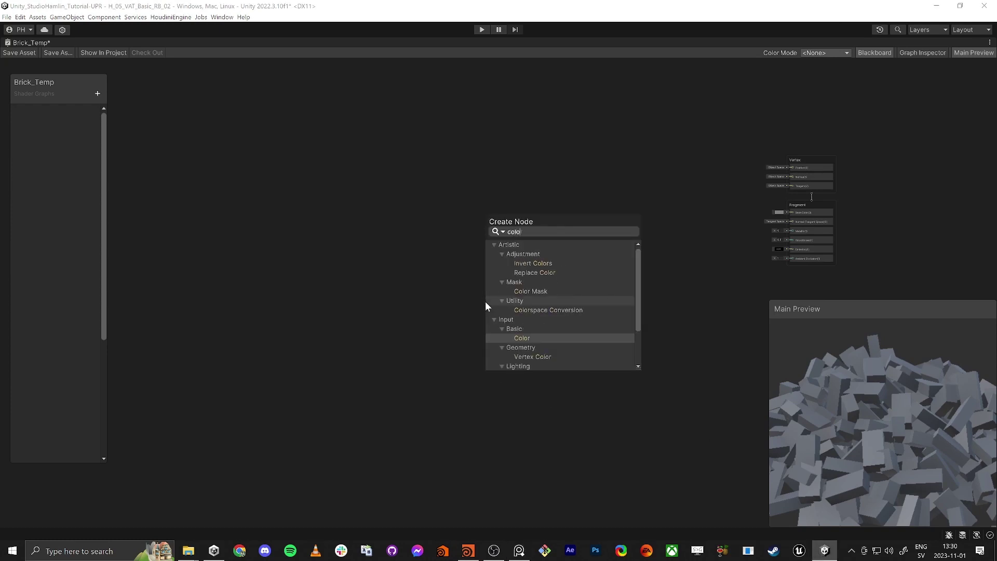
text(r)
key(Return)
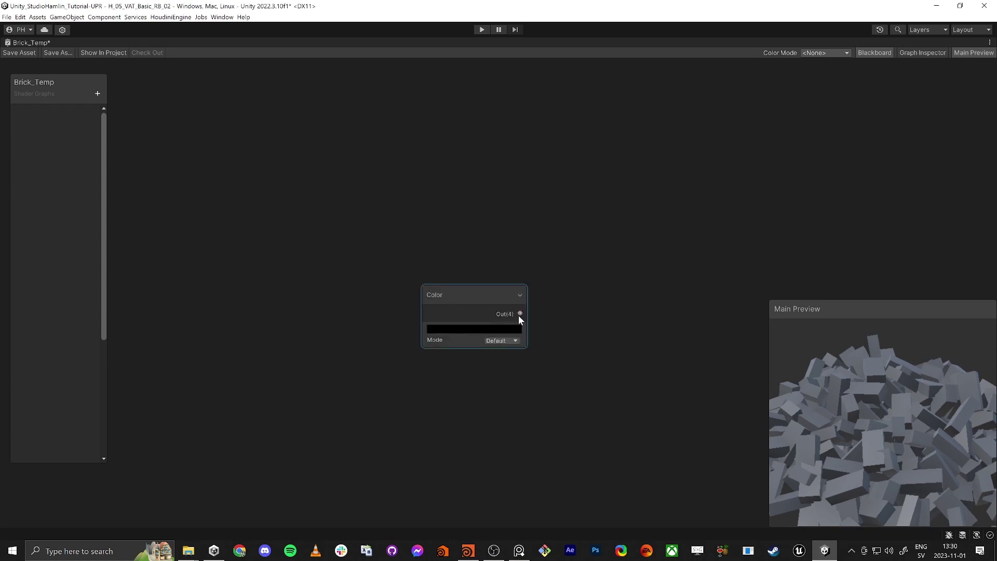
- Set the Color node to brick red 9C3A20 and place it in the upper middle of the graph
click(466, 254)
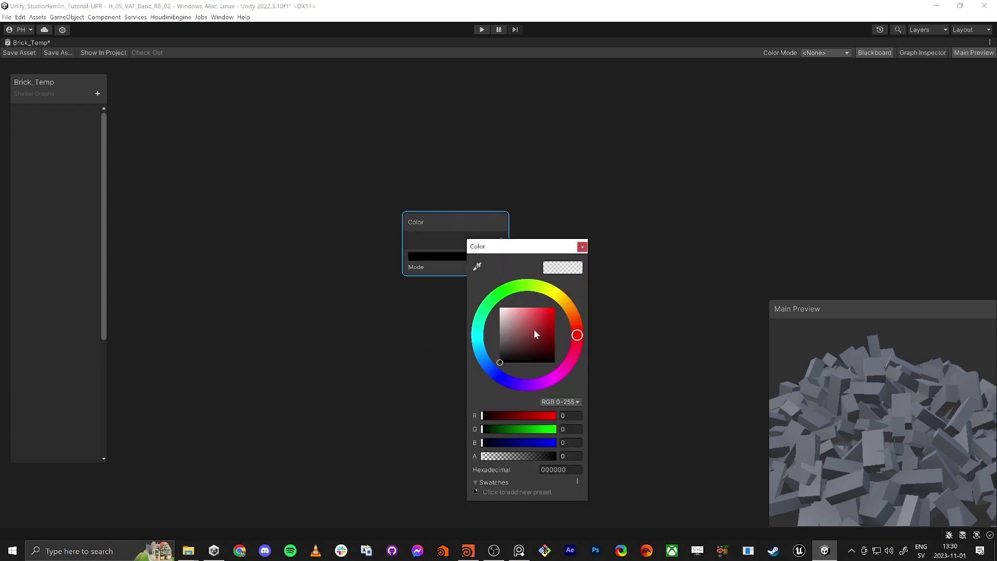
text(A64C14)
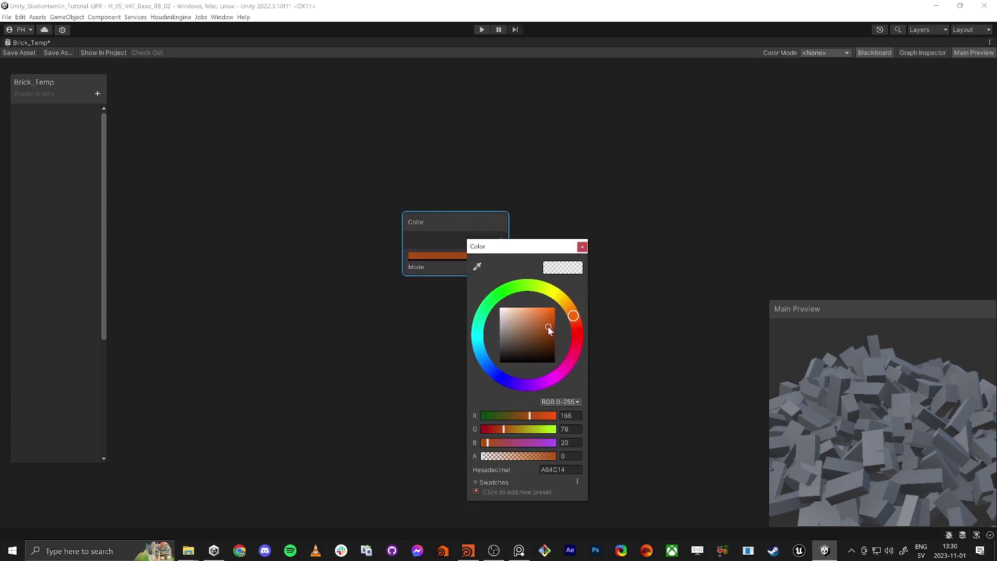
drag(549, 328, 578, 323)
click(582, 246)
drag(488, 227, 499, 152)
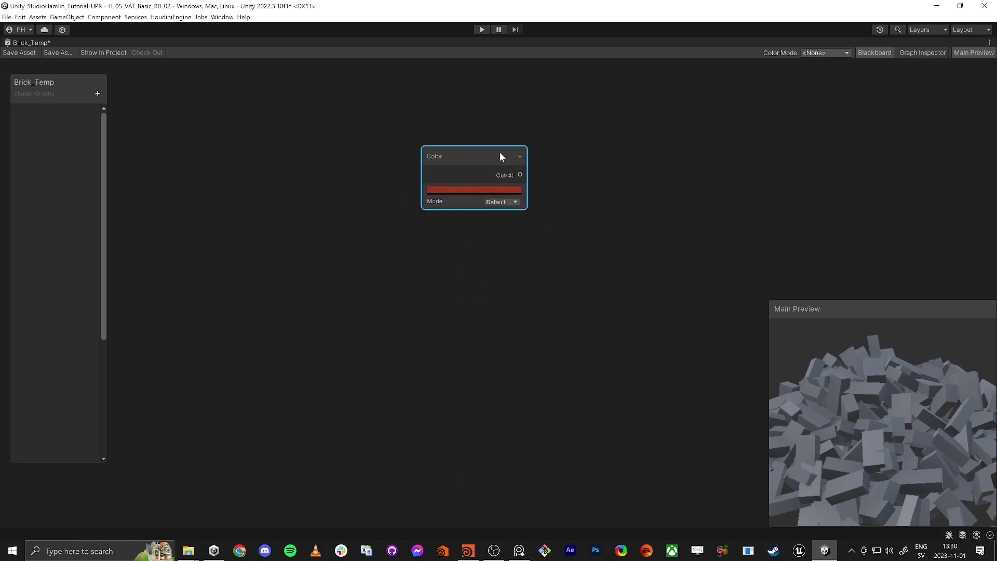
- Duplicate the red Color node, place the copy below it, and change the copy's hue to an orange-brown
key(ctrl+d)
drag(505, 249, 460, 254)
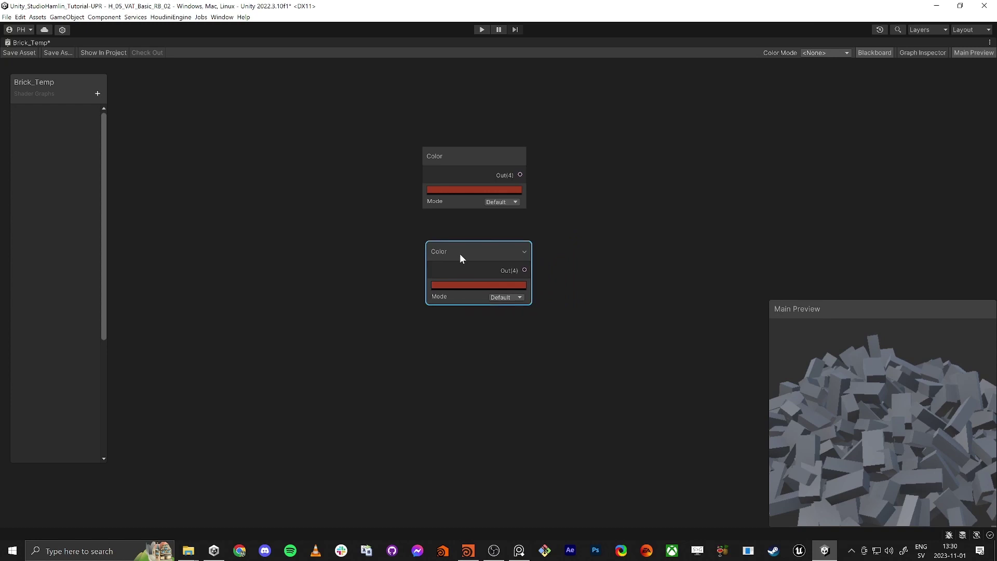
click(490, 285)
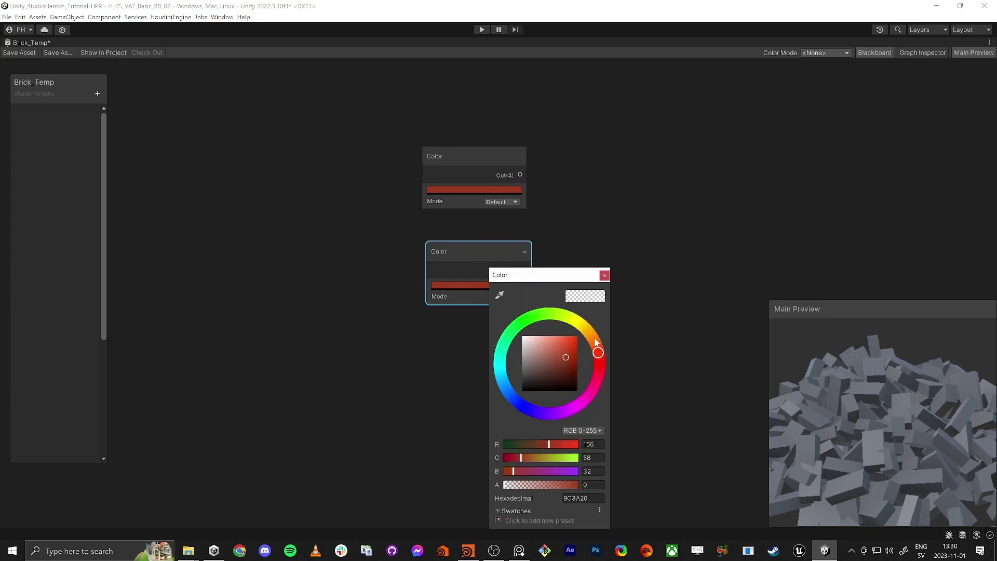
drag(596, 341, 600, 343)
click(603, 276)
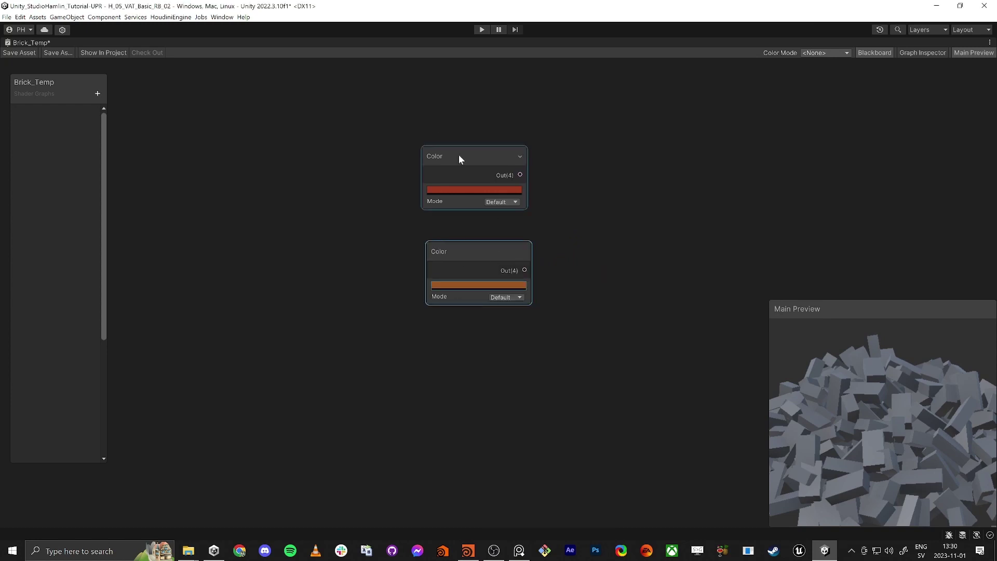
- Convert the red Color node to a property and rename it Color 1
right_click(459, 154)
mouse_move(538, 252)
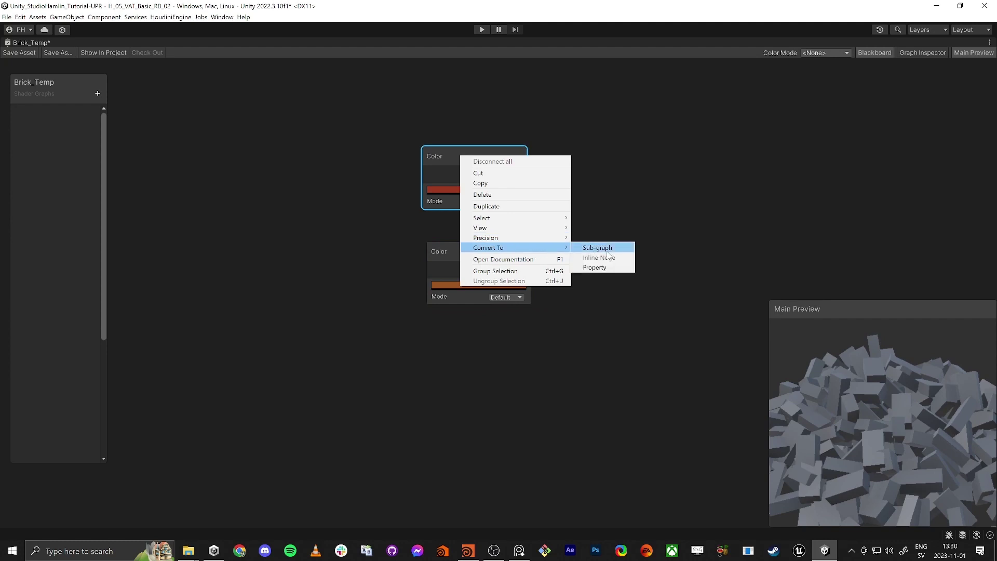
click(604, 267)
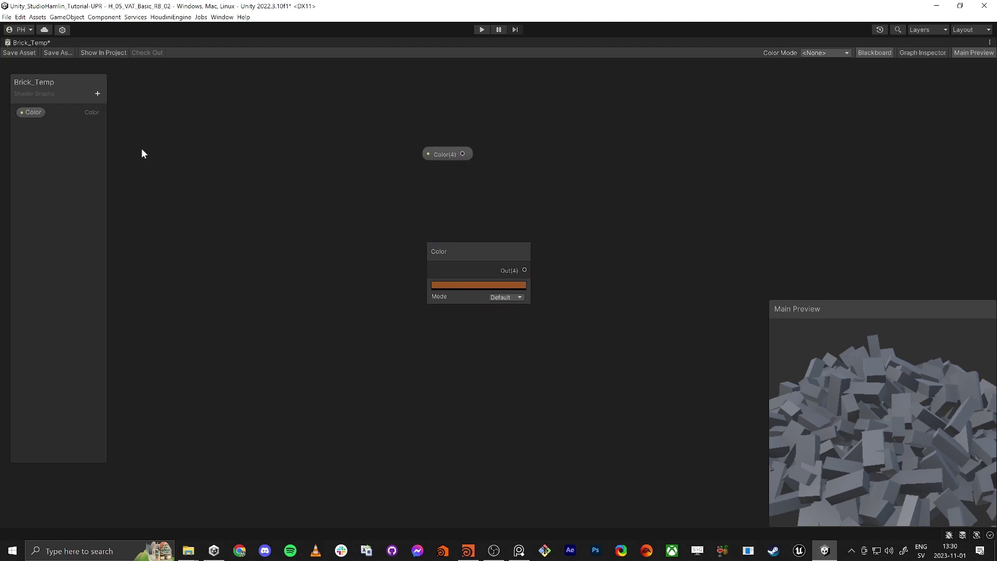
double_click(32, 113)
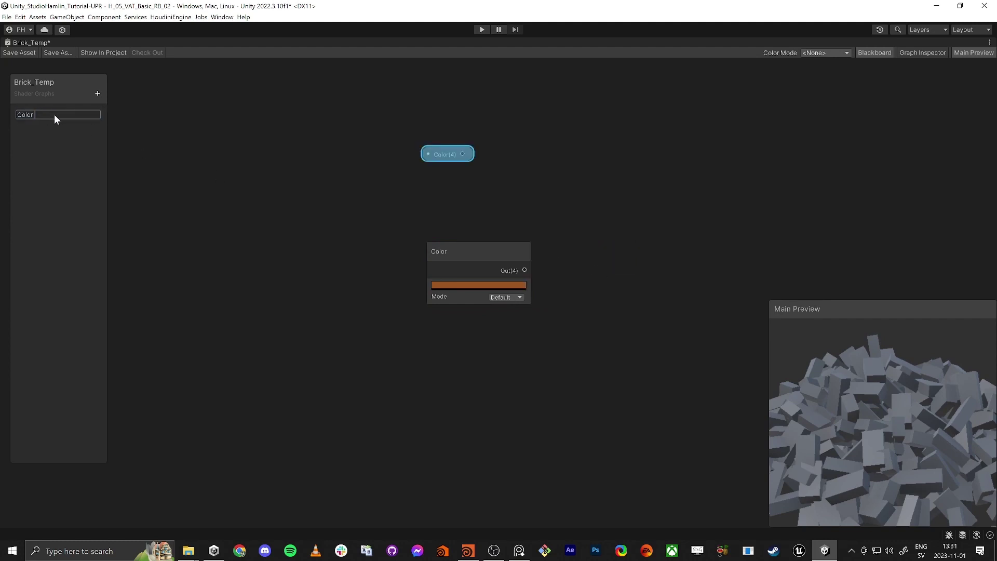
click(231, 172)
- Convert the orange-brown Color node to a property and rename it Color 2
right_click(460, 247)
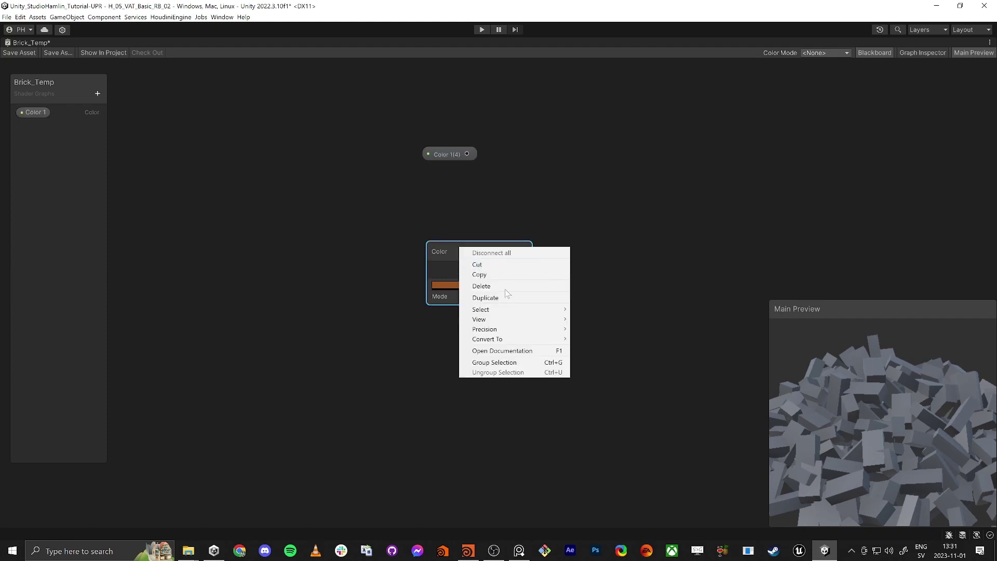
mouse_move(530, 340)
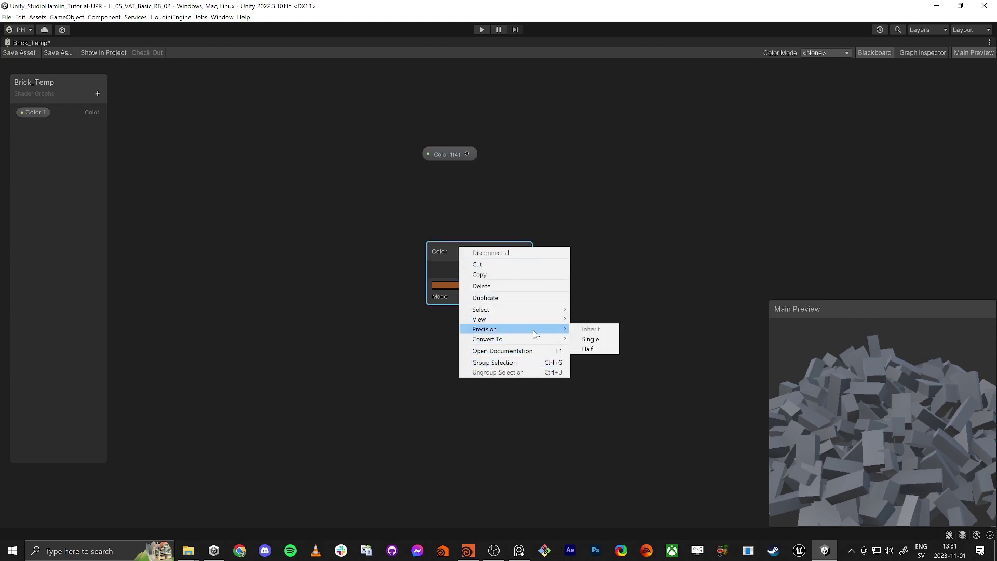
click(594, 359)
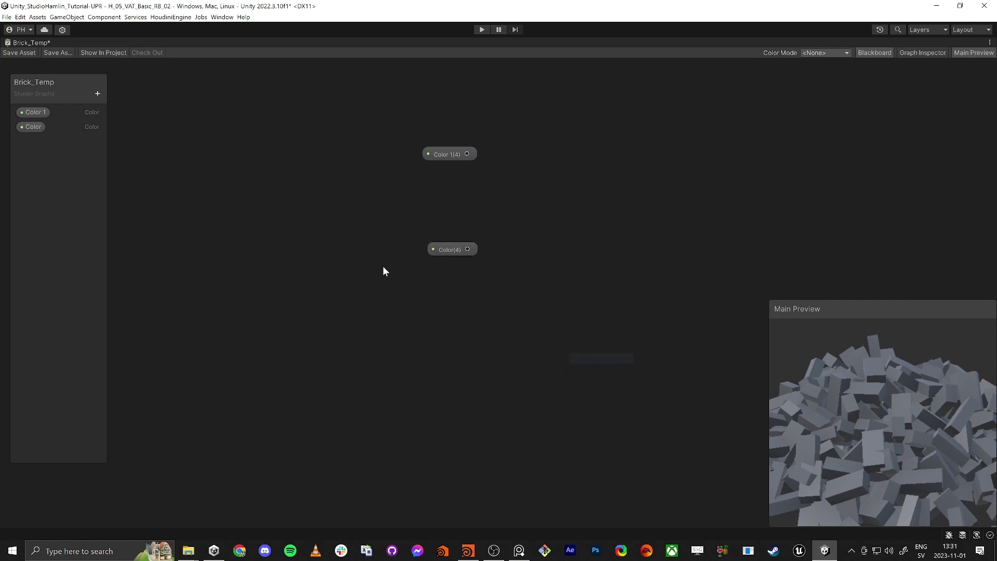
double_click(30, 129)
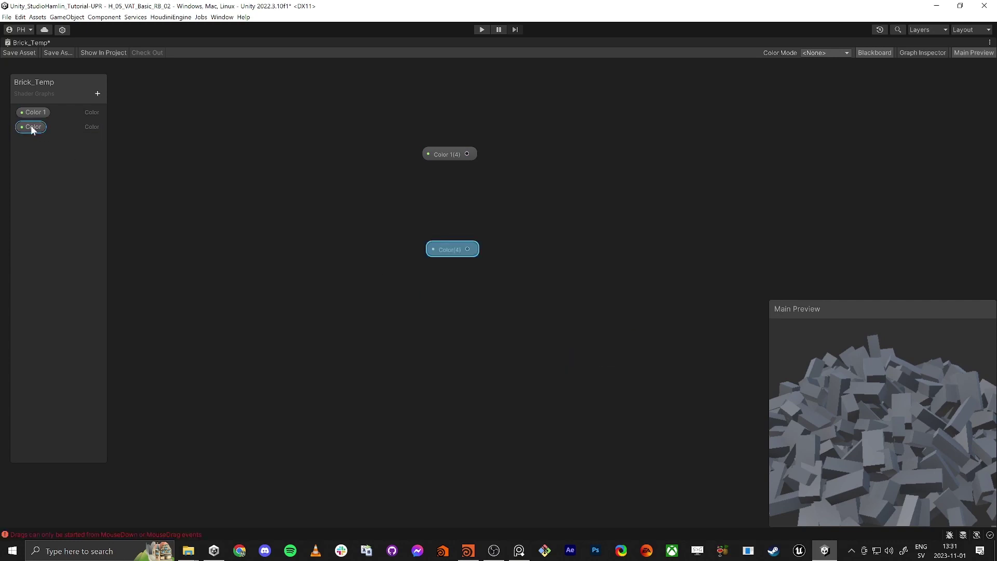
double_click(32, 128)
text(Color 2)
key(Return)
- Add a Lerp node and connect Color 1 to its A input and Color 2 to its B input
key(space)
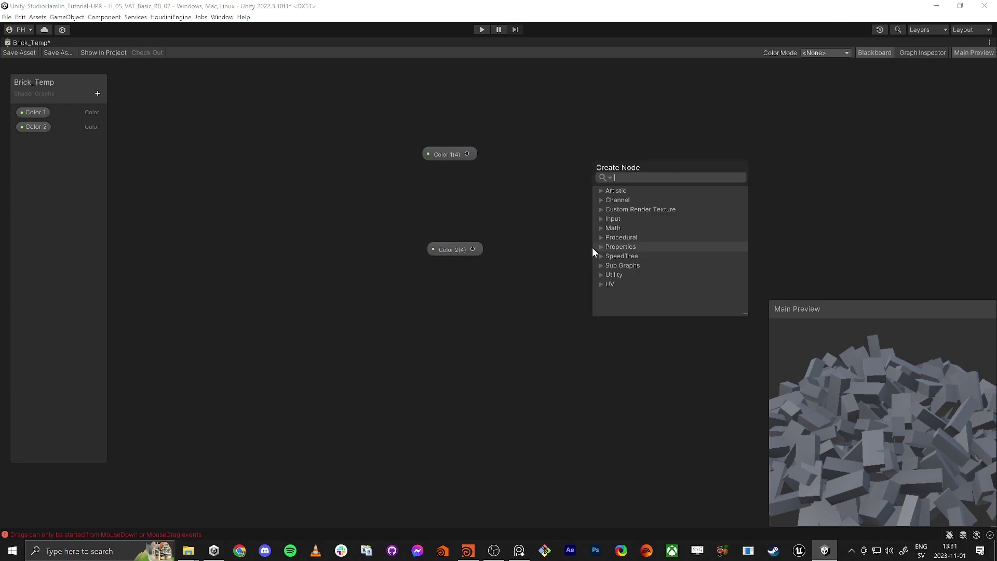
text(lerp)
key(Return)
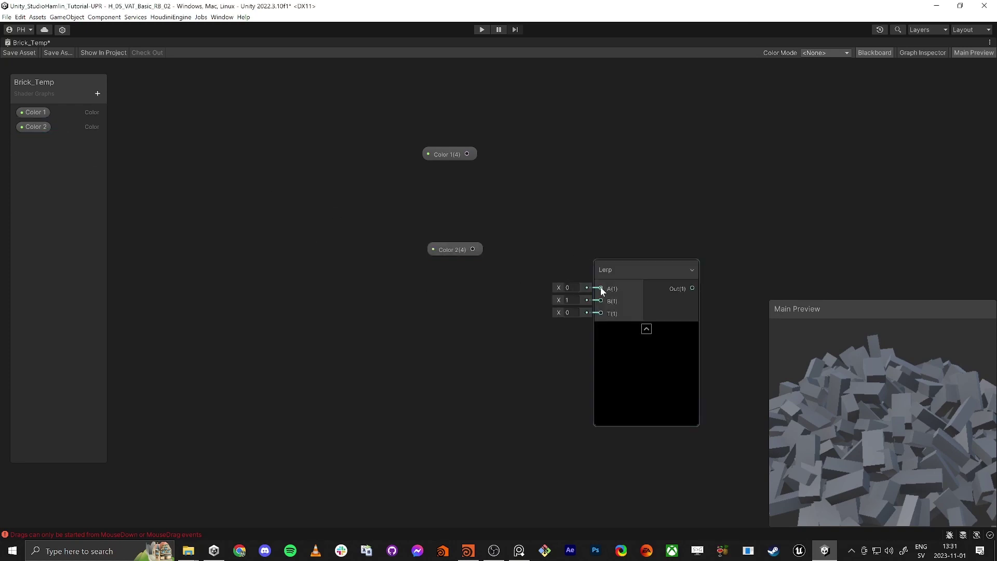
drag(601, 288, 467, 154)
drag(473, 249, 602, 302)
- Connect the Lerp output to the fragment Base Color and move the Lerp and both color nodes up level with the master stack
scroll(413, 350, up, 1)
scroll(412, 350, down, 4)
middle_drag(666, 311, 592, 422)
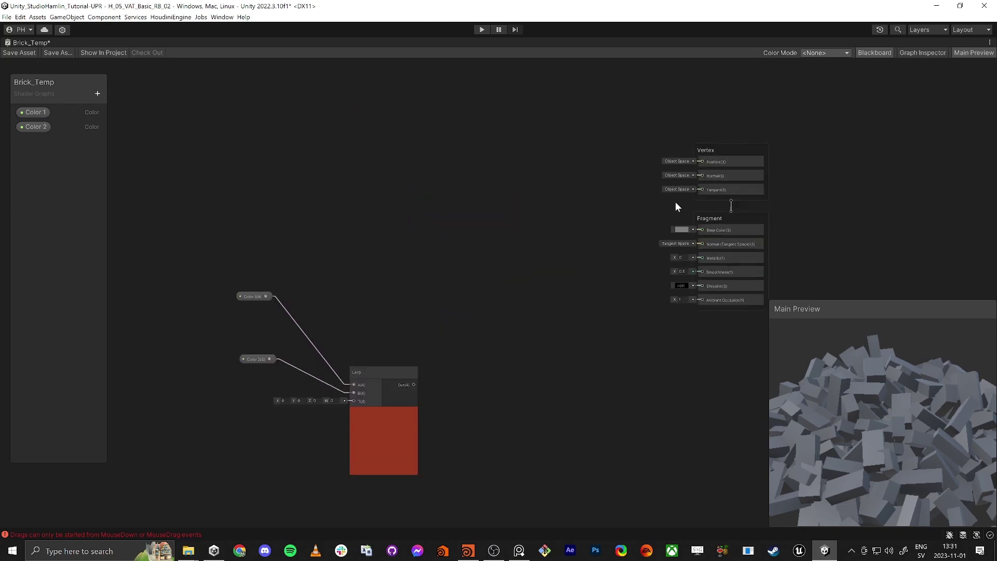
drag(701, 229, 413, 384)
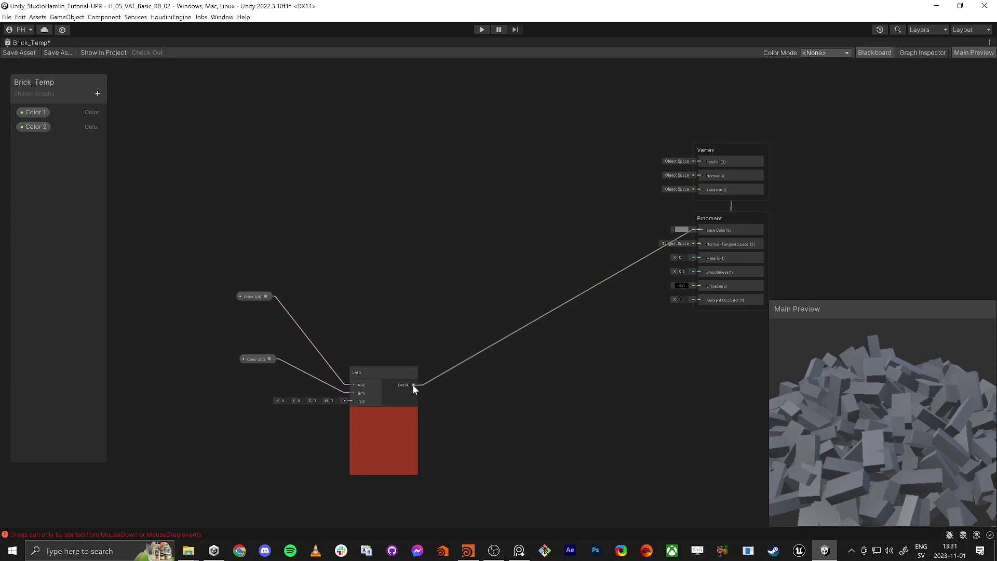
drag(209, 237, 436, 468)
drag(380, 373, 402, 163)
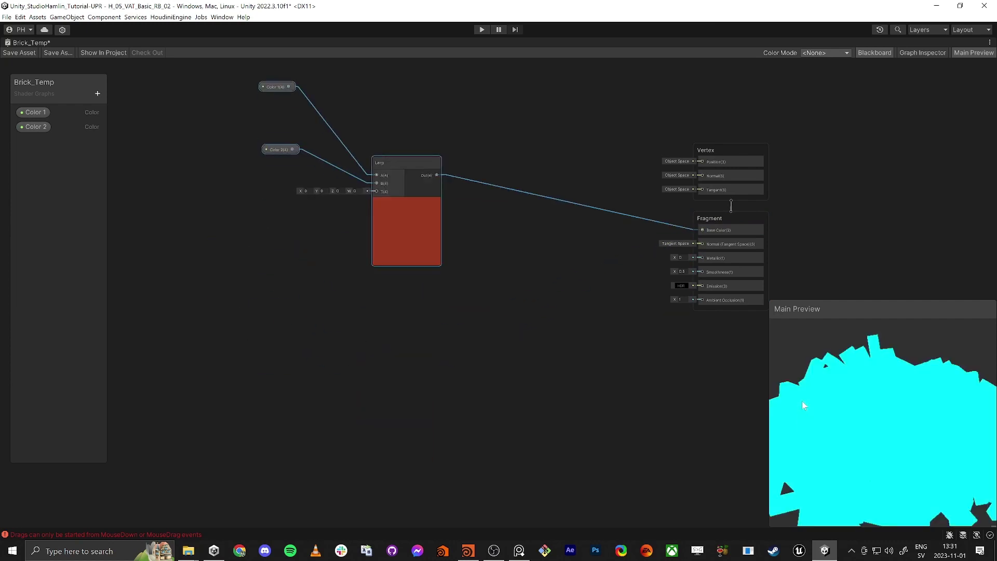
right_click(812, 403)
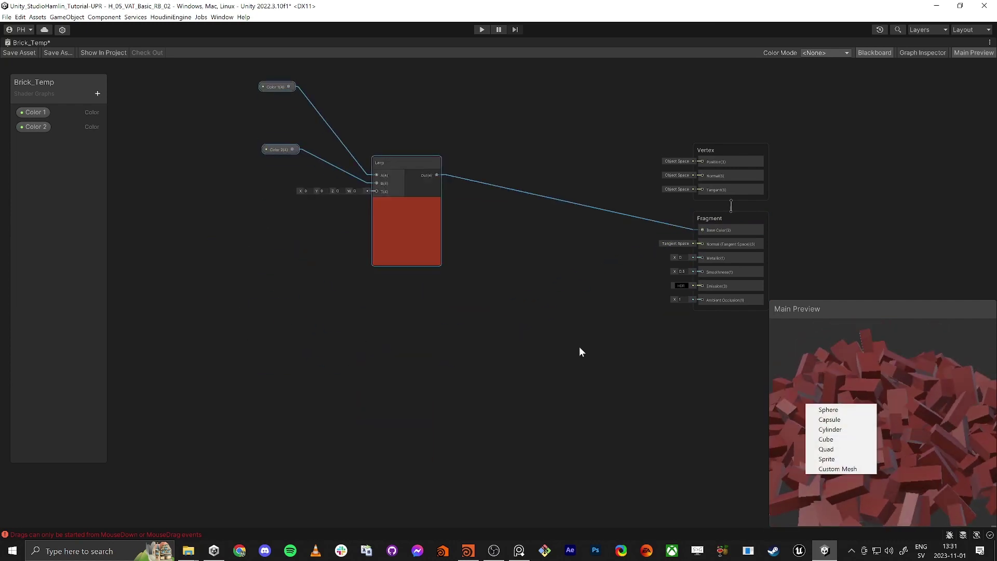
click(637, 387)
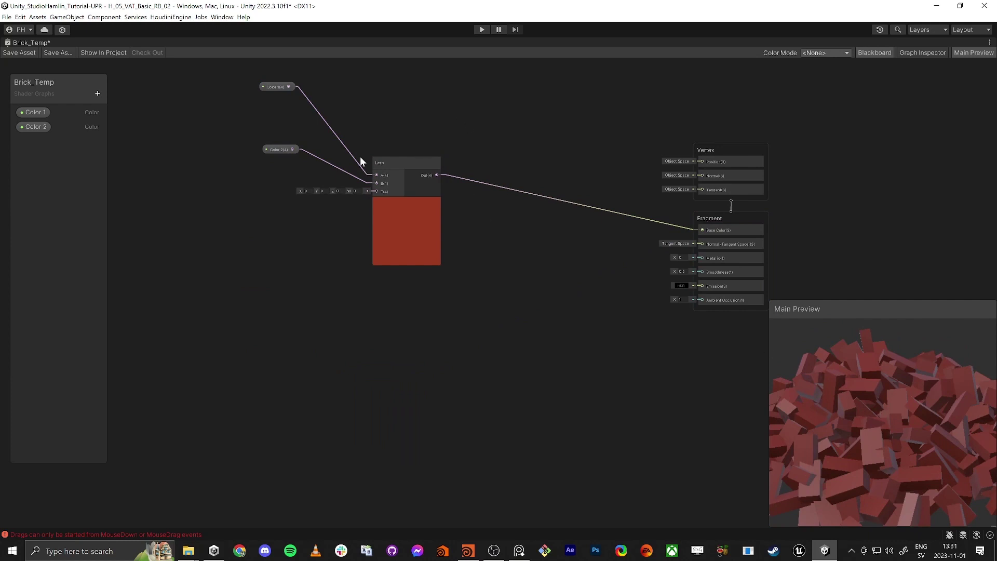
- Move the Color 1 and Color 2 nodes closer together, just beside the Lerp node's inputs
middle_drag(360, 157, 595, 255)
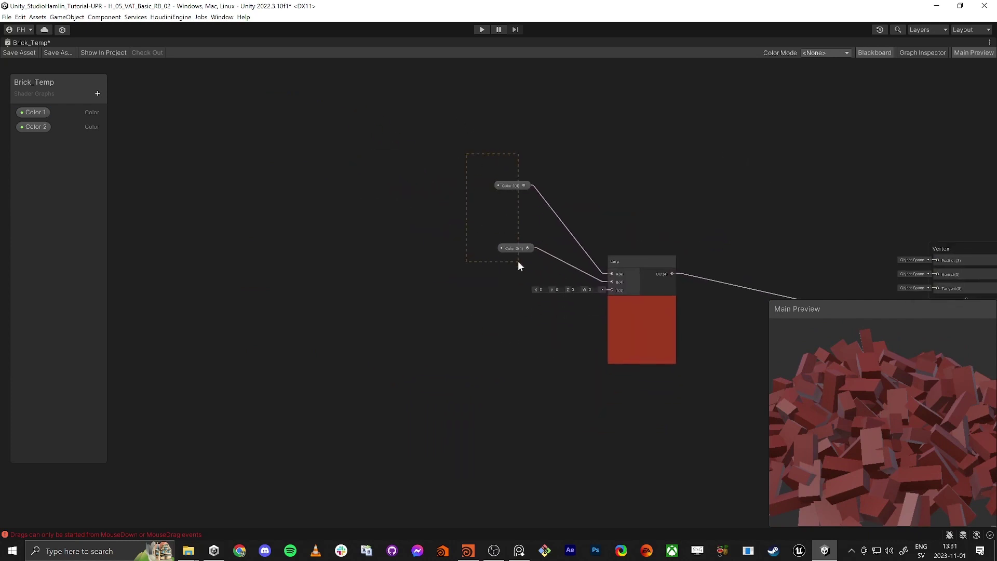
drag(519, 262, 520, 263)
drag(517, 249, 539, 268)
click(532, 230)
drag(529, 205, 538, 239)
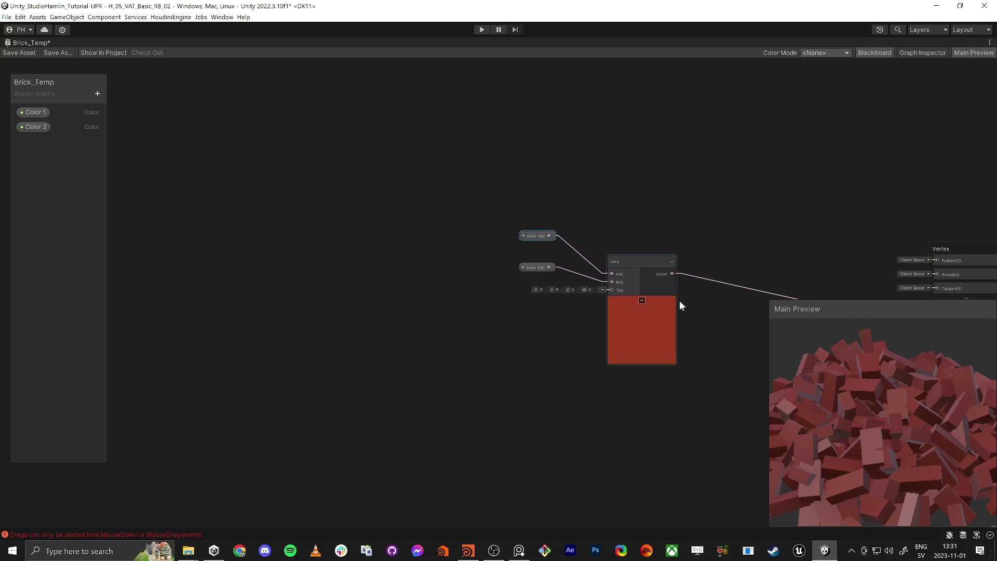
drag(613, 290, 577, 309)
click(445, 311)
scroll(621, 292, up, 5)
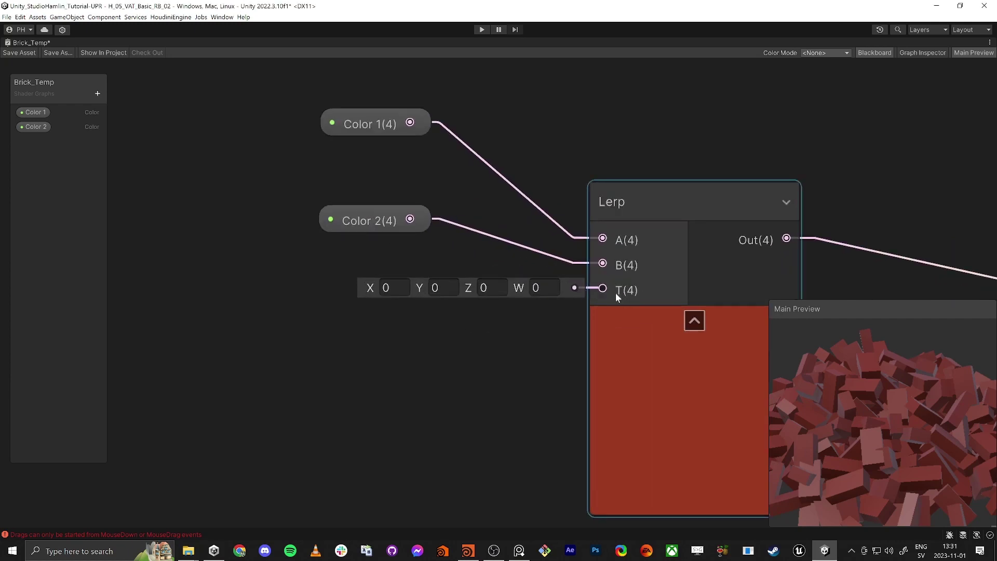
drag(614, 292, 562, 306)
click(509, 341)
scroll(624, 287, down, 4)
scroll(518, 343, down, 2)
middle_drag(518, 343, 485, 304)
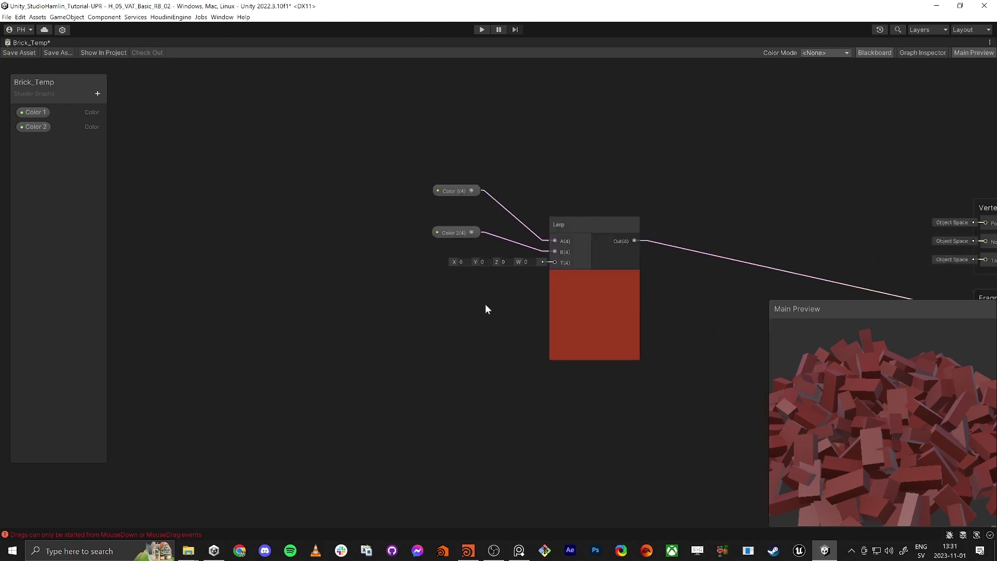
scroll(488, 309, down, 2)
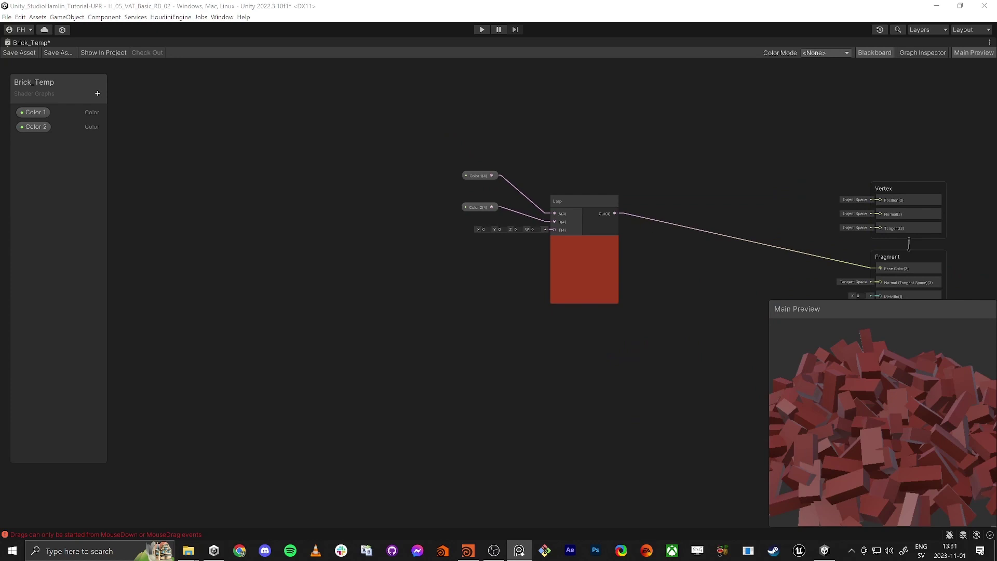
- Add a Perlin noise 2D node and place it in the empty area to the left of the Lerp node
key(space)
text(jpe)
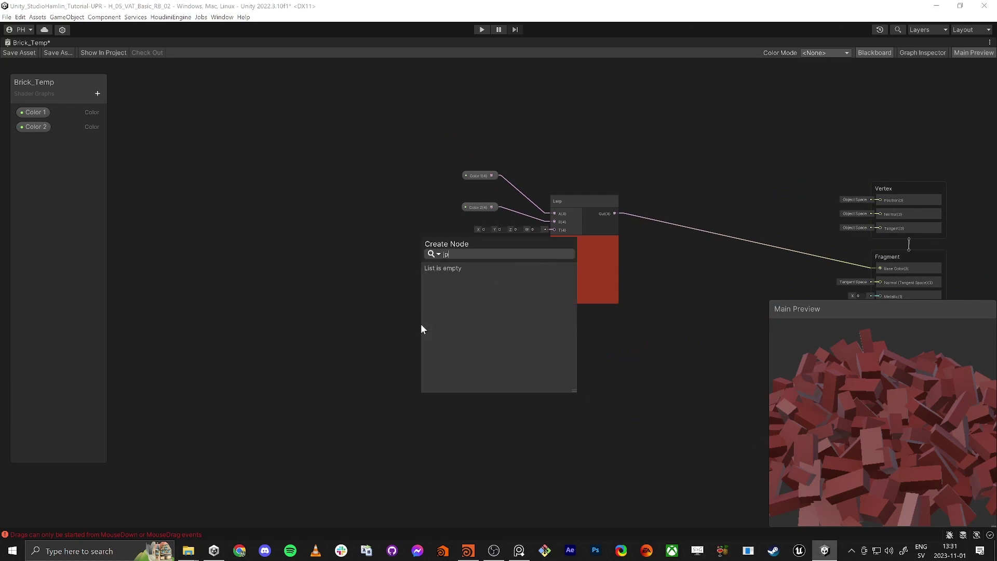
key(BackSpace)
key(BackSpace)
key(BackSpace)
text(perlin)
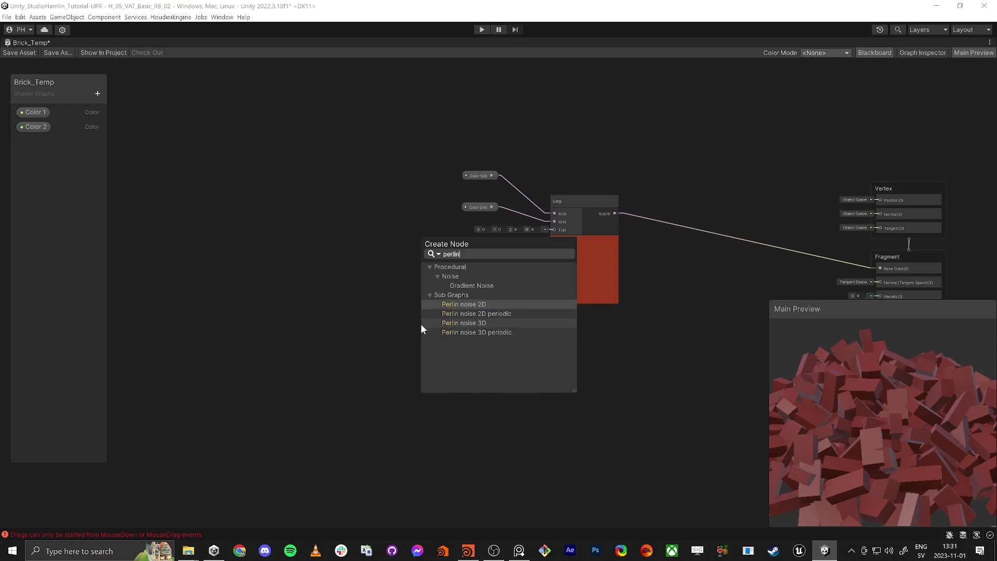
key(Return)
drag(446, 340, 317, 240)
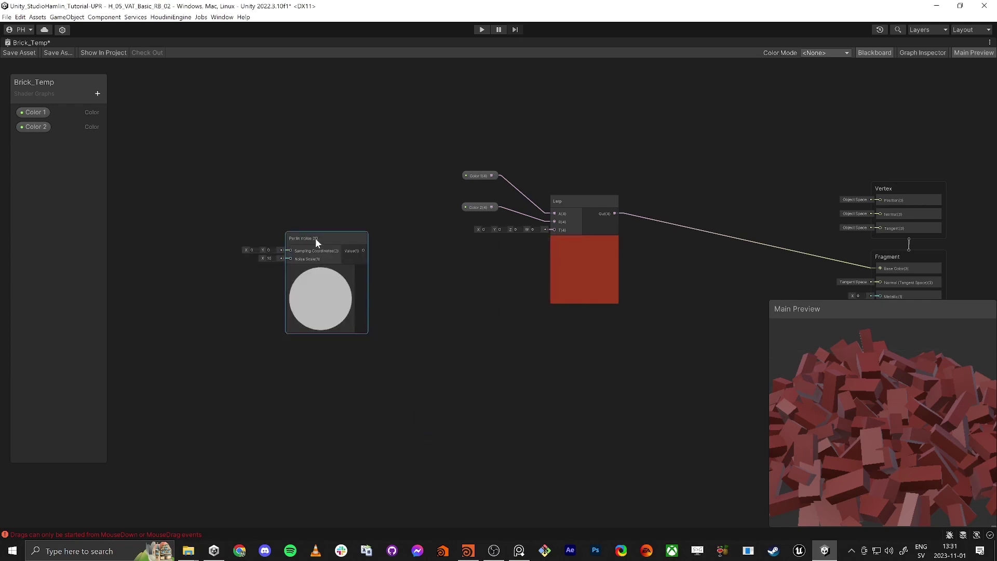
- Add a Tiling And Offset node and place it to the left of the Perlin noise 2D node
middle_drag(484, 284, 596, 279)
key(space)
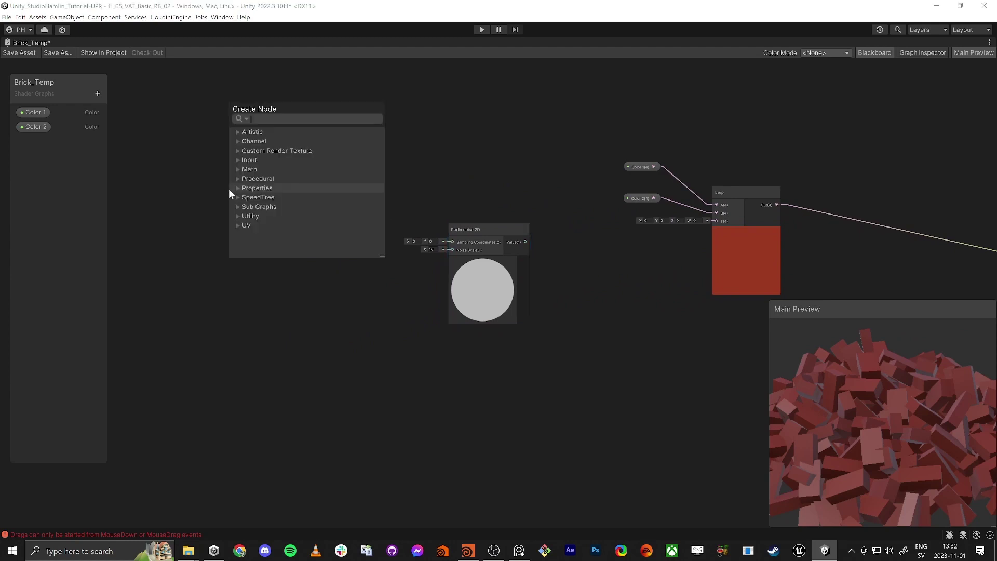
text(tijlin)
key(BackSpace)
key(BackSpace)
key(BackSpace)
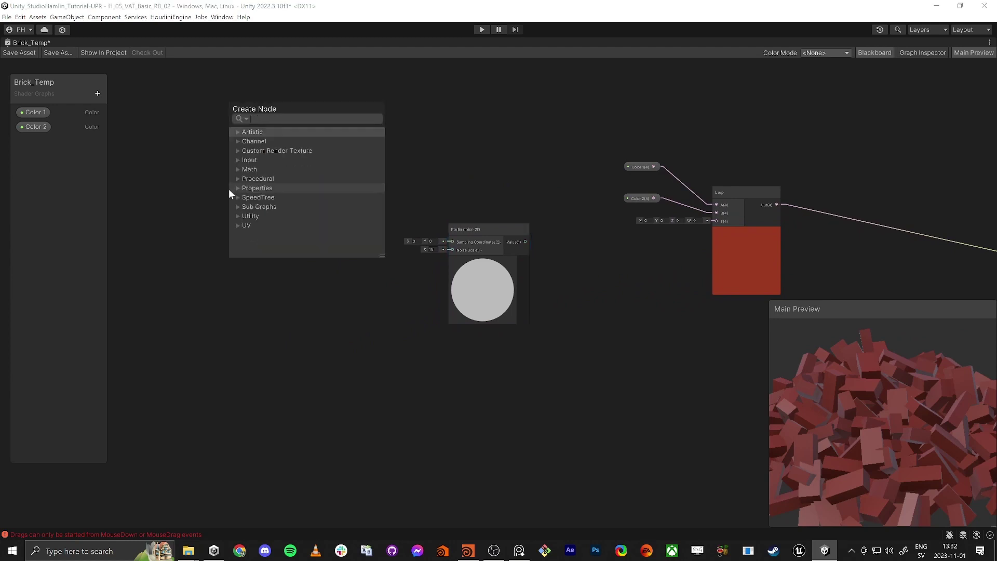
text(ling)
key(Return)
drag(232, 204, 264, 232)
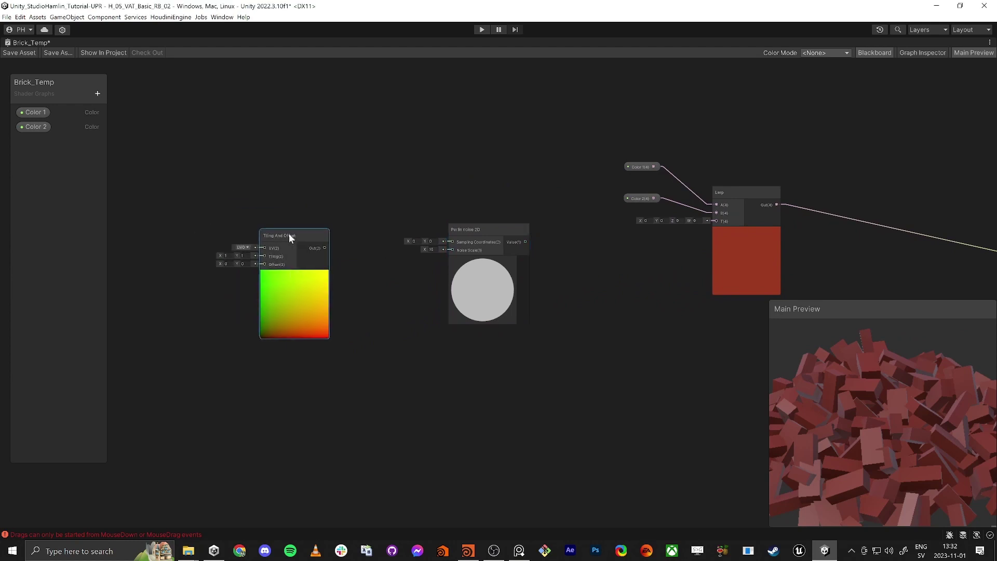
- Add a UV node and connect its output to the Perlin noise 2D node's Sampling Coordinates
key(space)
text(uv)
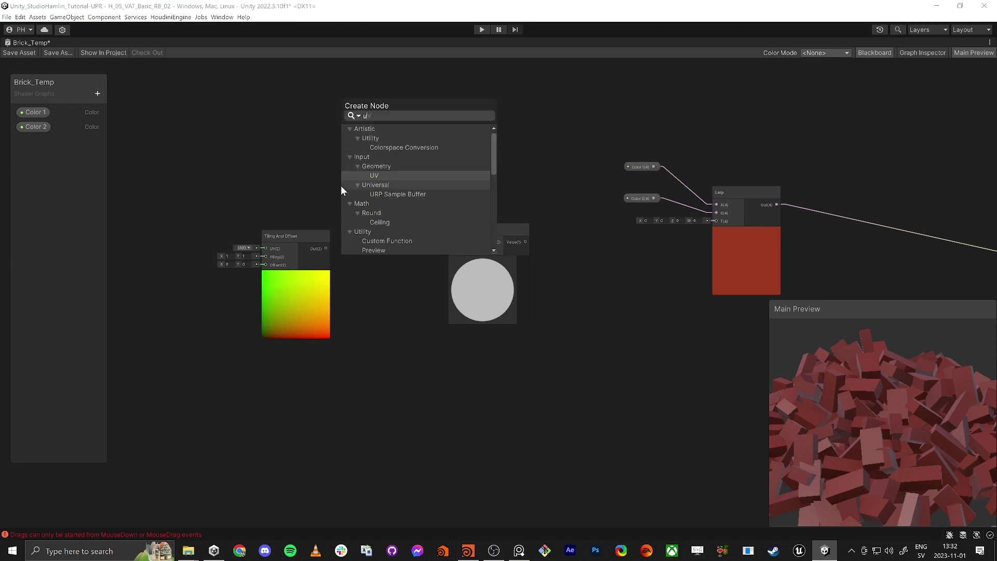
key(Return)
drag(347, 204, 447, 286)
- Connect the Perlin noise 2D value to the Lerp's T input and inspect the brick pile in the preview
drag(526, 285, 717, 265)
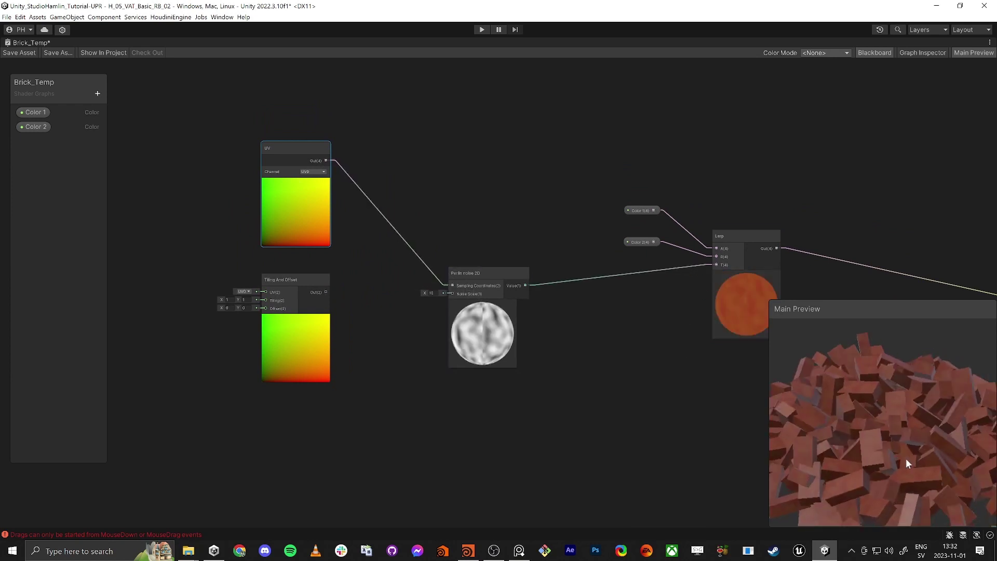
right_click(907, 459)
right_drag(880, 443, 855, 442)
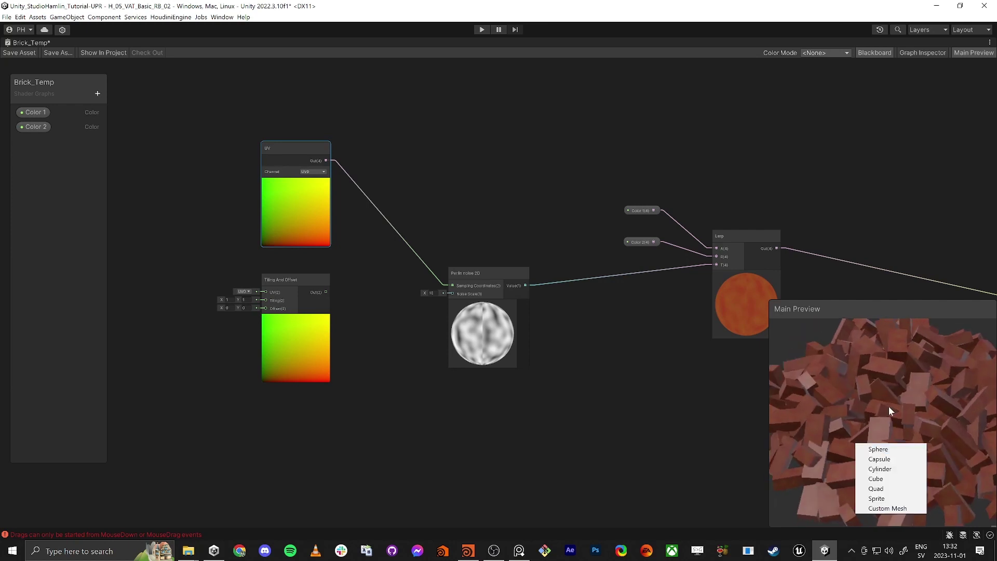
click(887, 406)
scroll(883, 403, up, 3)
drag(838, 448, 865, 407)
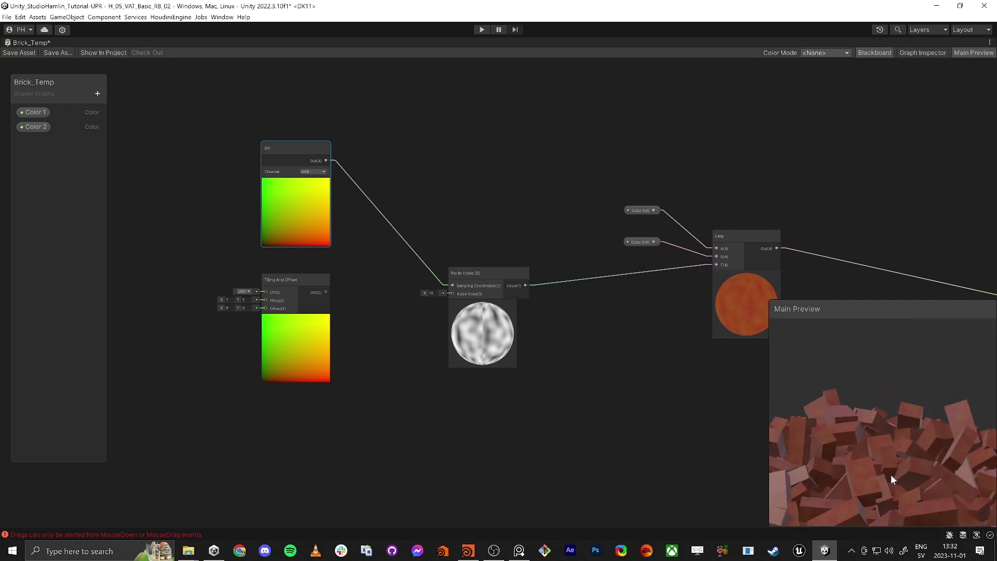
- Feed Tiling And Offset into the Perlin noise Sampling Coordinates in place of the UV node, delete that node, and align the remaining pair
drag(325, 292, 452, 285)
key(Delete)
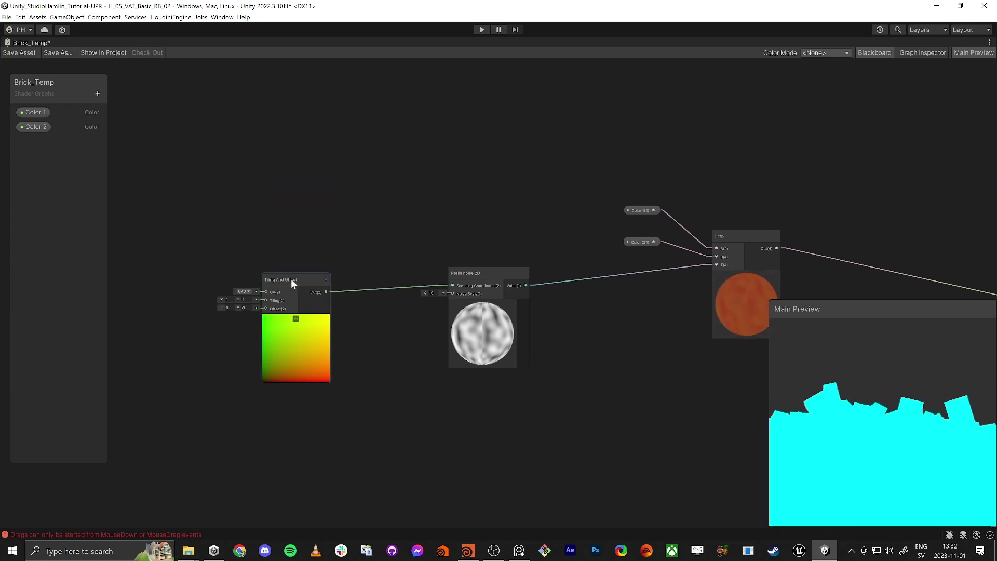
drag(291, 280, 330, 260)
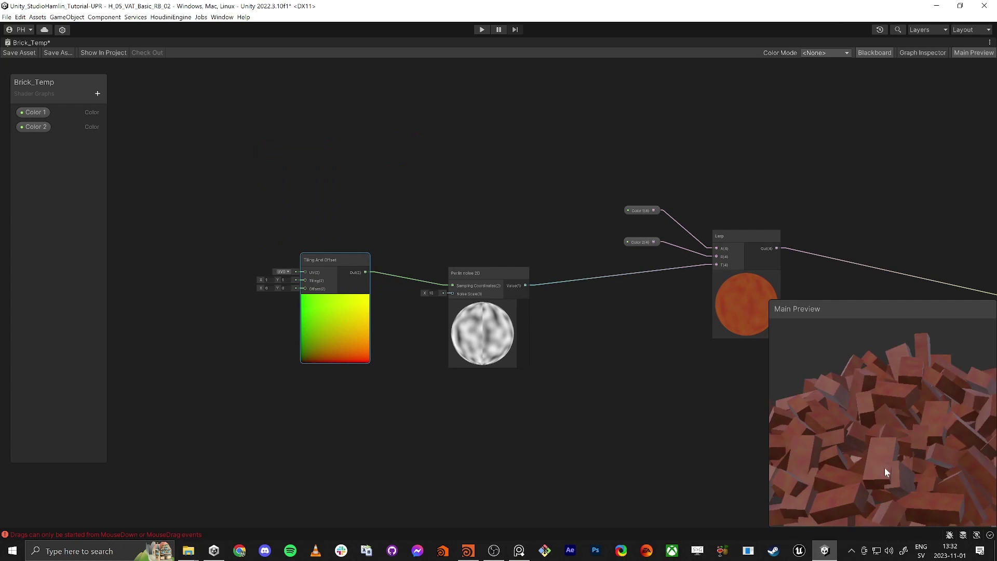
mouse_move(306, 289)
mouse_down()
mouse_move(261, 340)
mouse_move(302, 291)
mouse_up()
click(221, 334)
drag(490, 274, 483, 261)
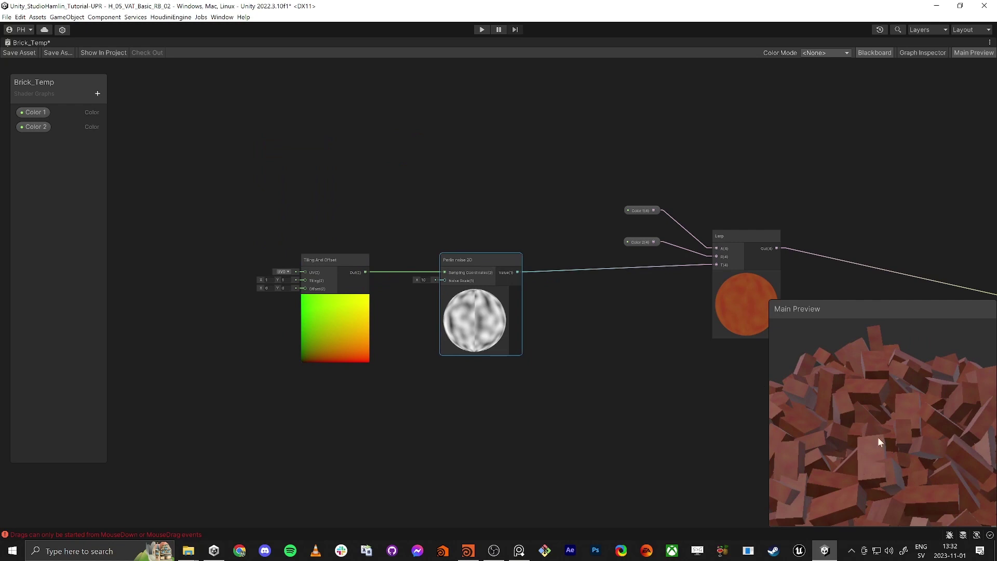
- Try a noise scale of 1 on the Perlin noise 2D node, and raise it to about 3.3
key(Return)
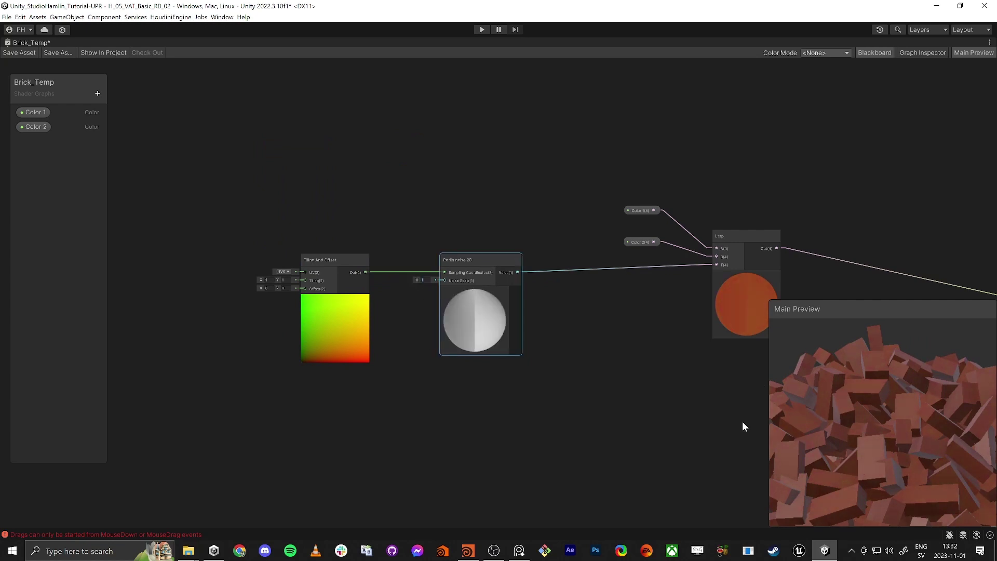
drag(882, 434, 837, 419)
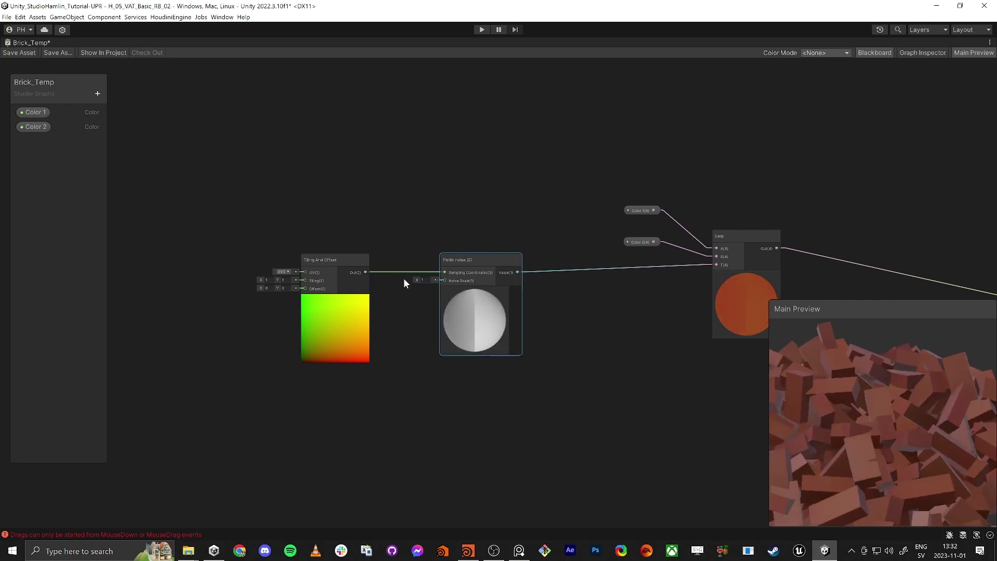
drag(416, 279, 450, 282)
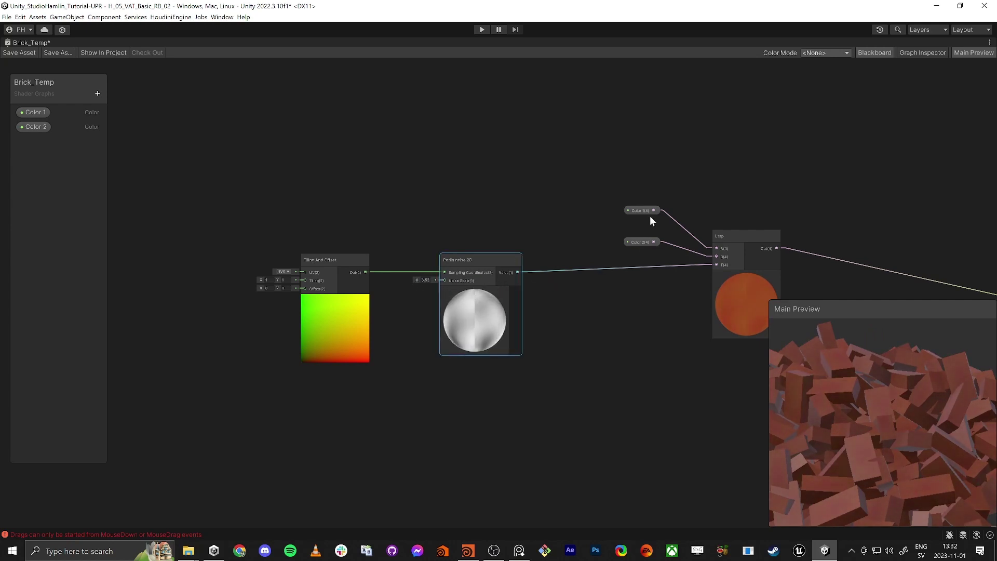
- Darken the default color of the Color 1 property to a deep reddish brown and inspect the brick pile in the preview
click(30, 117)
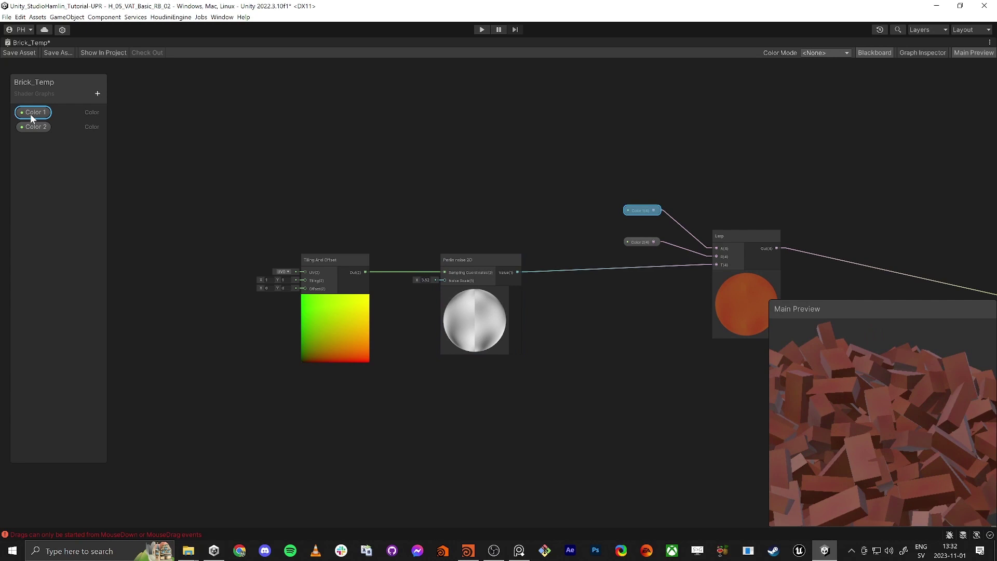
click(924, 53)
click(941, 162)
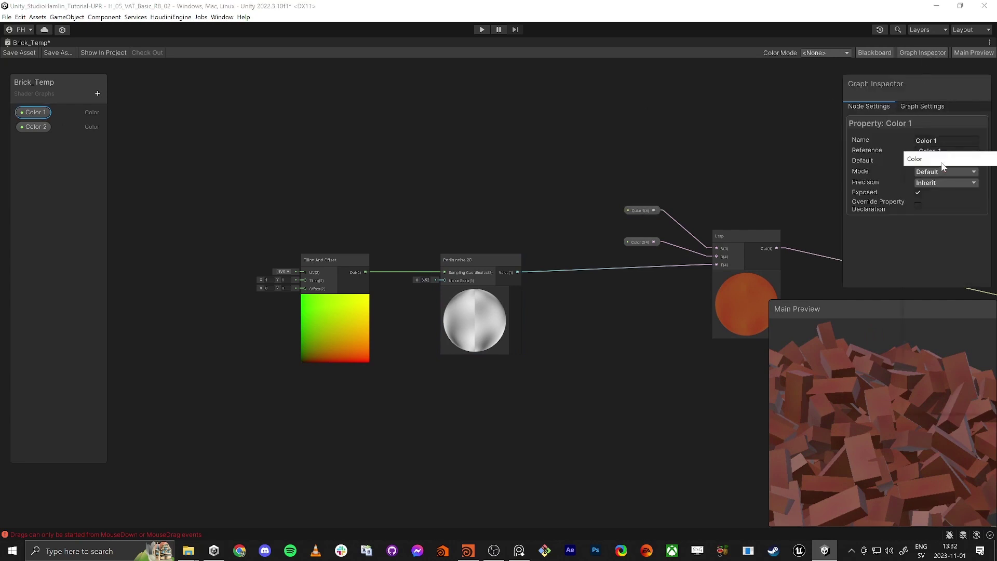
click(982, 257)
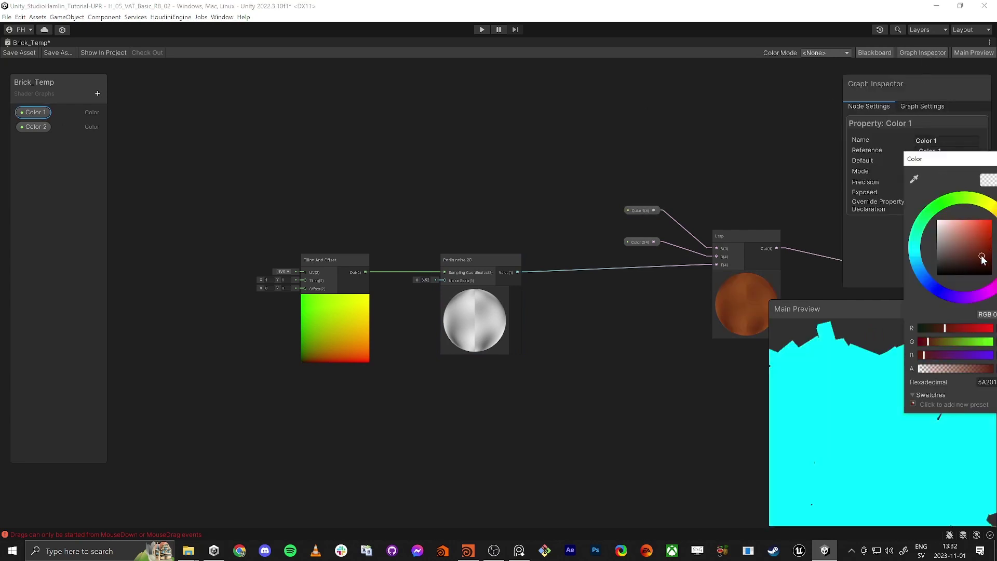
click(830, 427)
drag(831, 426, 867, 398)
right_click(831, 434)
click(803, 423)
- Try a noise scale of 1 on the Perlin noise 2D node, settle on 3.2, and inspect the bricks in the preview
middle_drag(689, 393, 698, 379)
scroll(697, 380, down, 1)
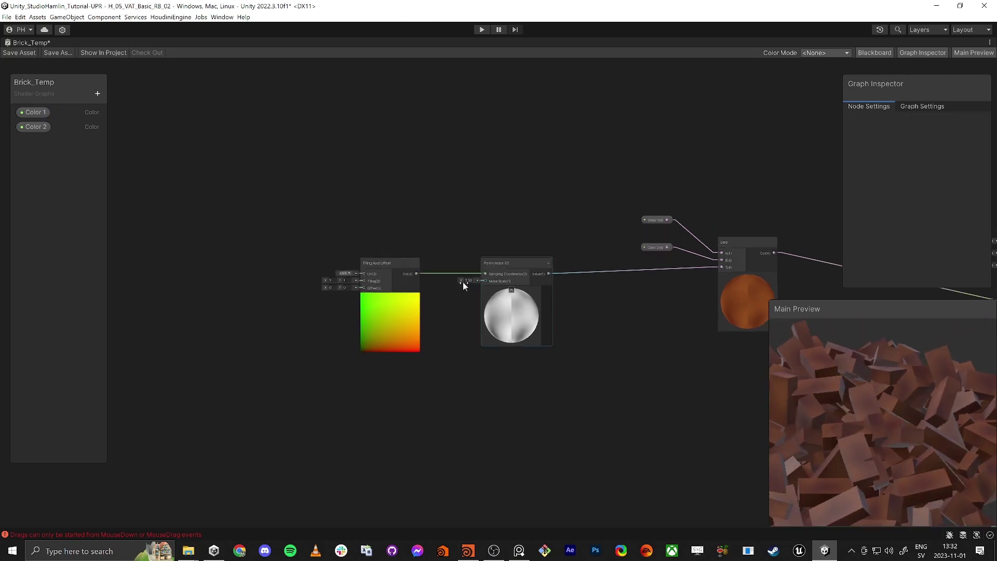
mouse_move(462, 281)
mouse_down()
mouse_move(481, 278)
mouse_move(442, 279)
mouse_move(451, 282)
mouse_up()
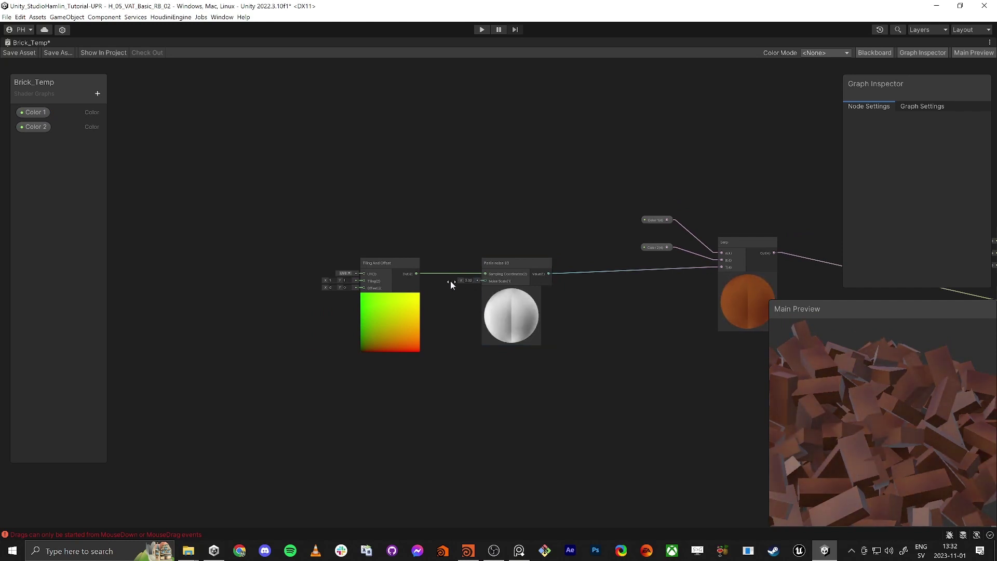
click(470, 281)
text(1)
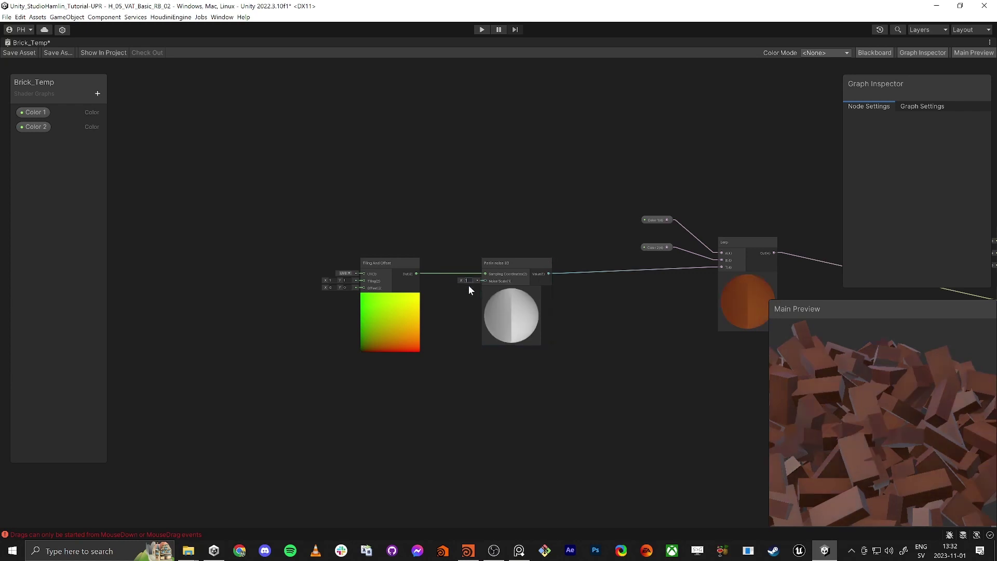
drag(462, 280, 504, 289)
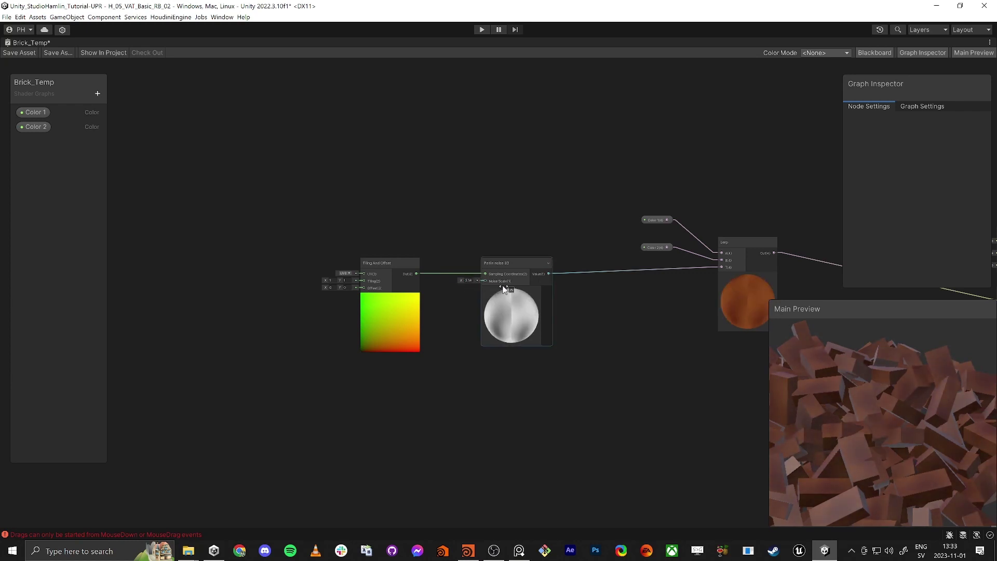
drag(503, 285, 504, 286)
middle_drag(435, 408, 574, 383)
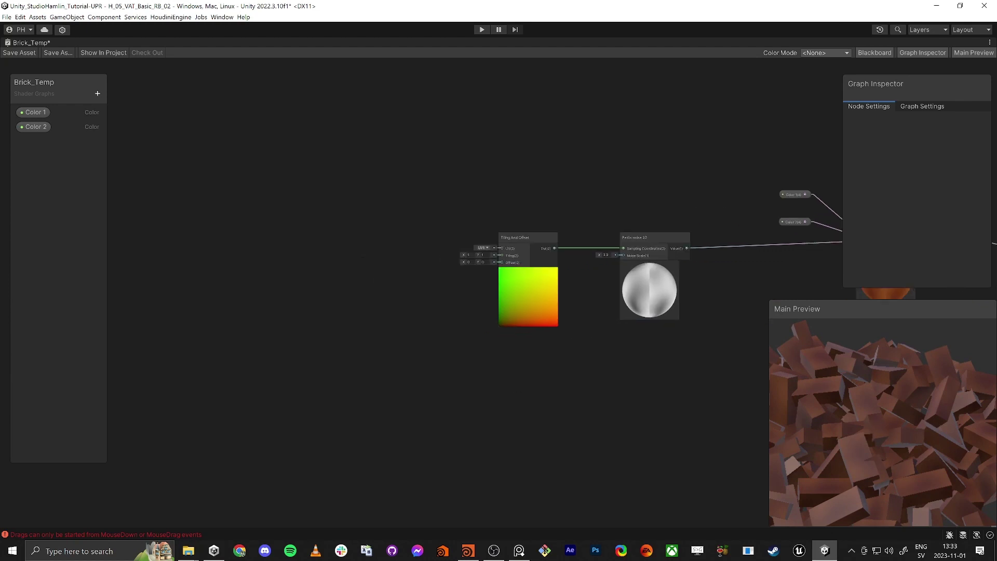
key(alt+Tab)
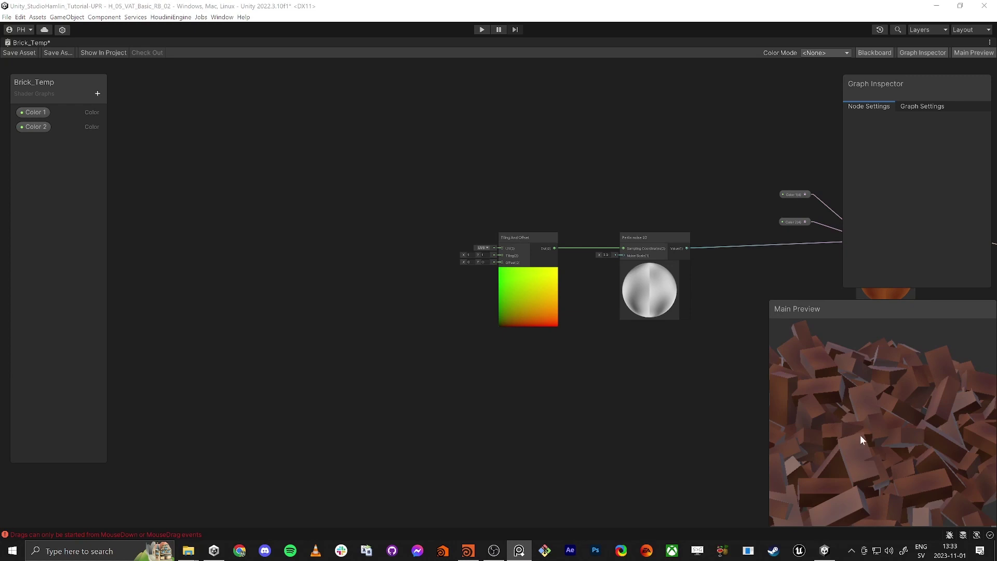
drag(861, 436, 880, 487)
right_click(880, 488)
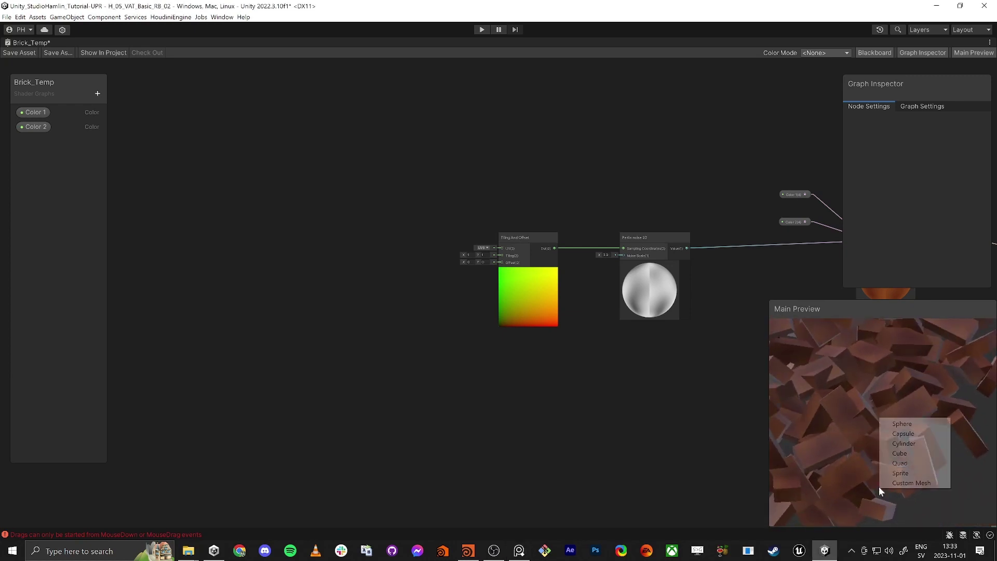
click(875, 379)
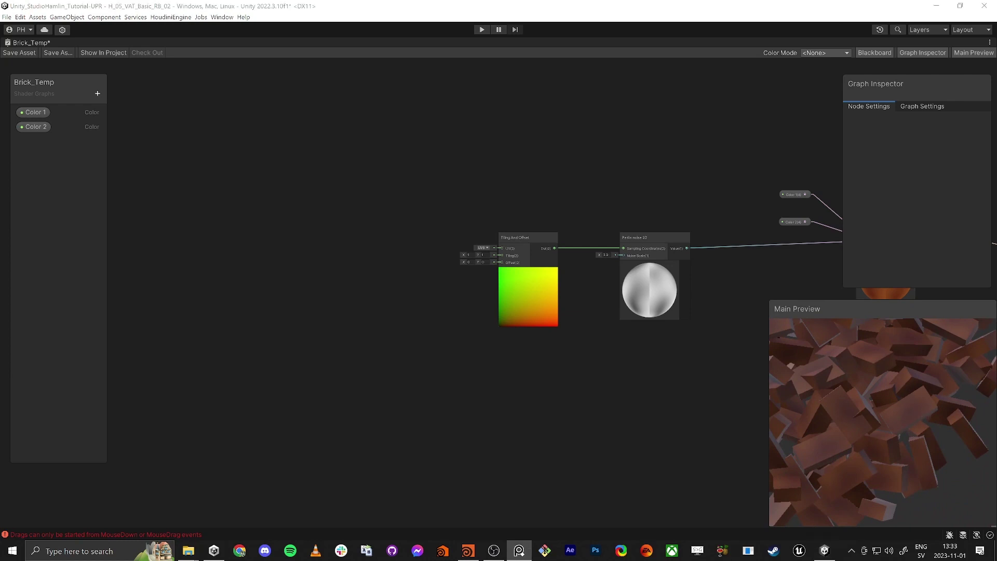
- Group the Tiling And Offset and Perlin noise 2D nodes under the title "Base Noise"
middle_drag(546, 405, 473, 397)
scroll(481, 392, down, 1)
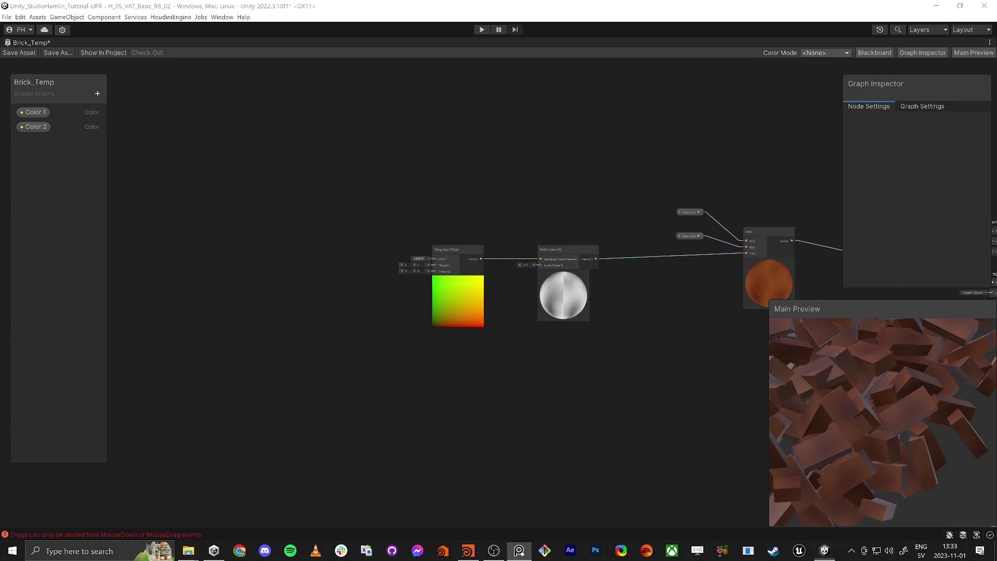
drag(368, 175, 564, 359)
right_click(563, 253)
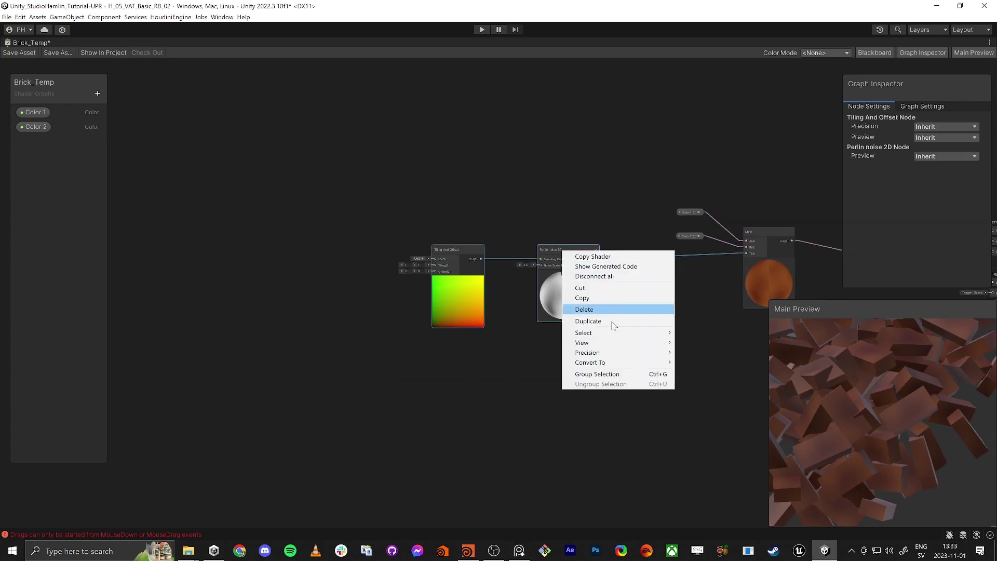
click(613, 374)
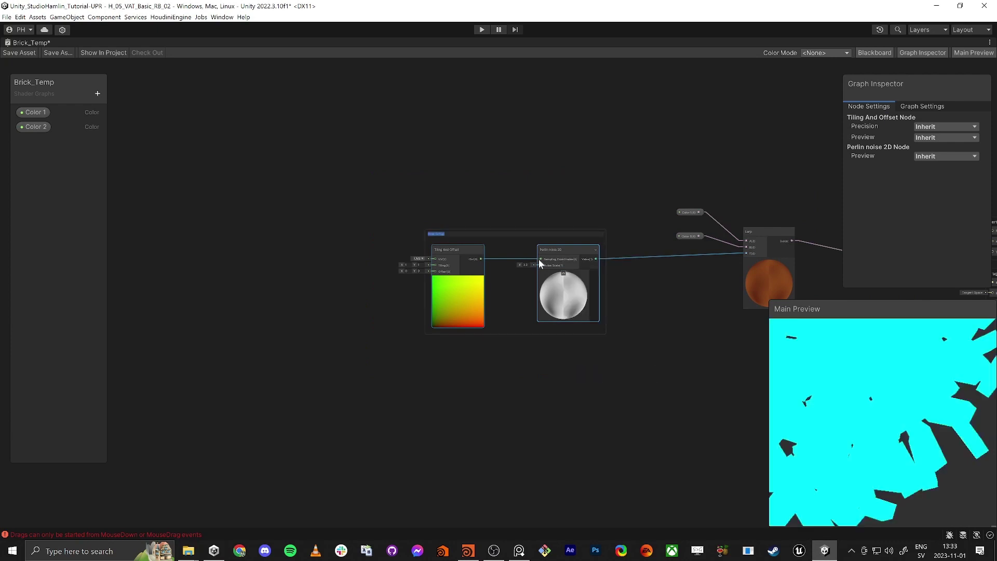
text(Base Noise)
key(Return)
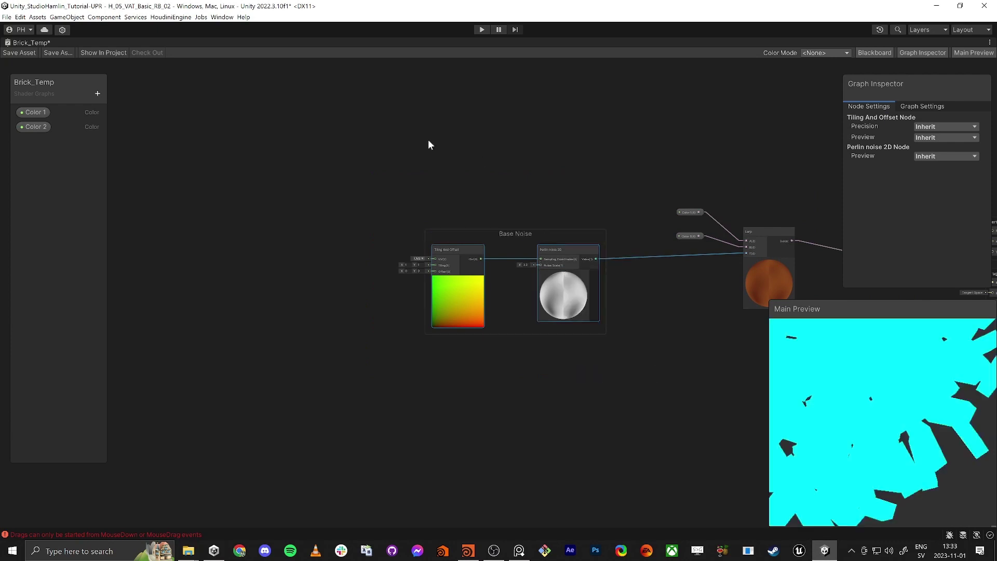
right_click(820, 359)
click(334, 314)
- Add a UV node ahead of the Base Noise group and feed its output into a new Simple Noise node's UV input
middle_drag(209, 249, 365, 303)
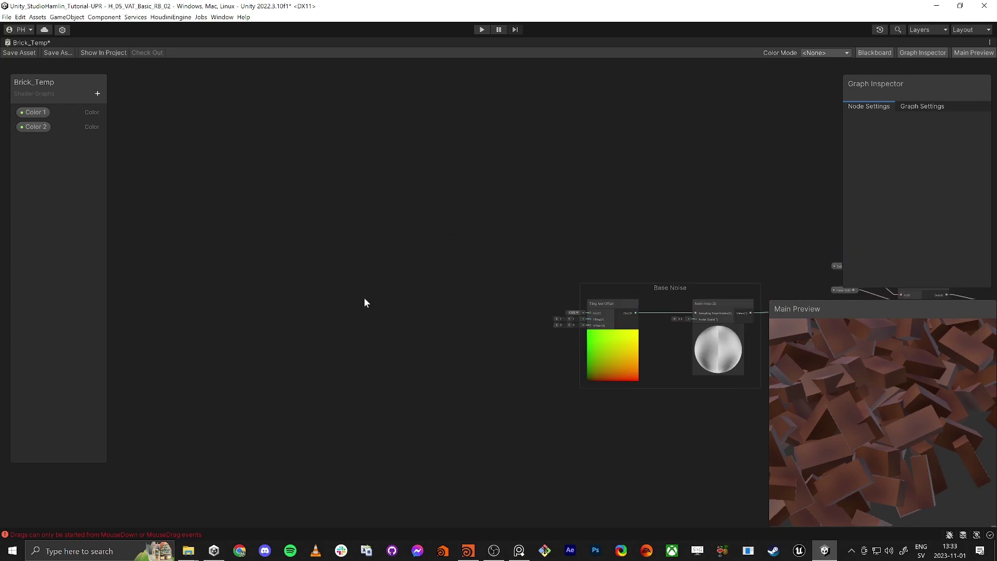
key(space)
text(uv)
key(Return)
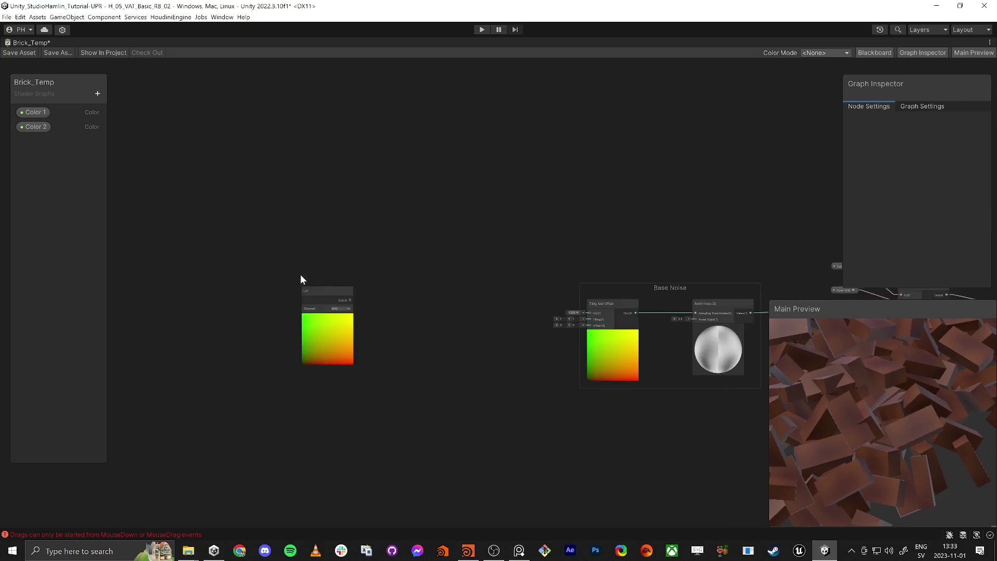
middle_drag(403, 322, 584, 307)
scroll(488, 288, up, 3)
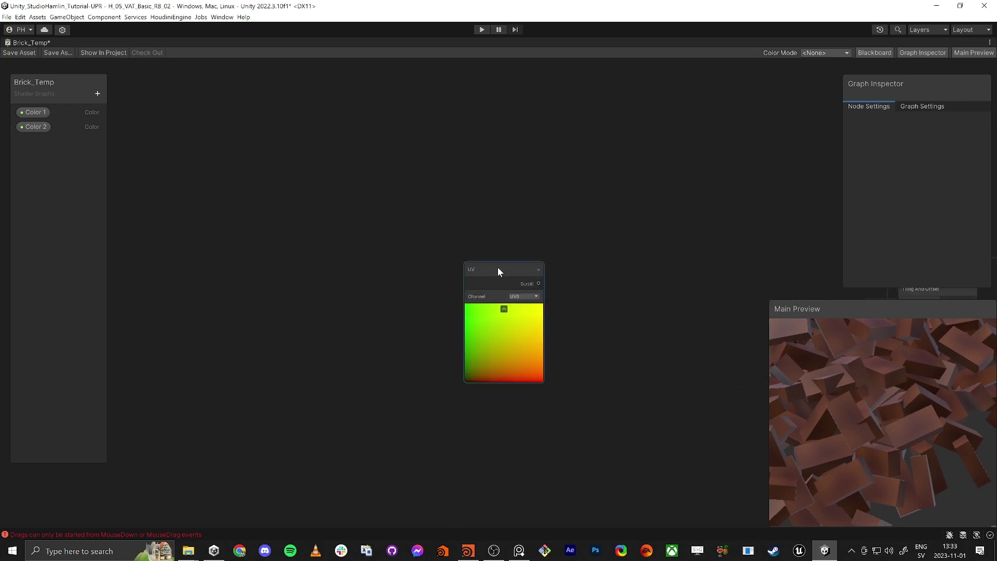
drag(501, 270, 642, 299)
text(simp)
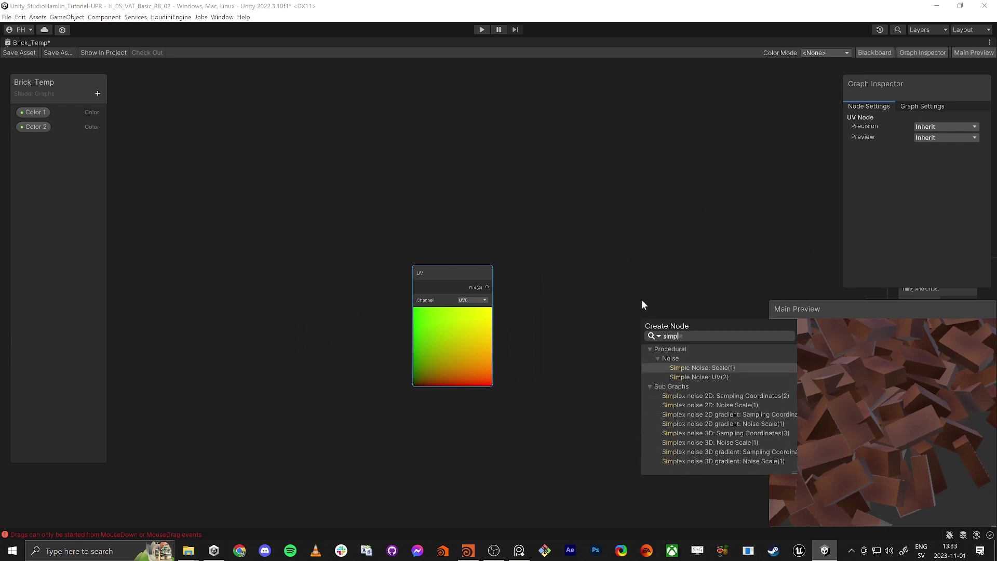
key(Return)
middle_drag(641, 305, 378, 211)
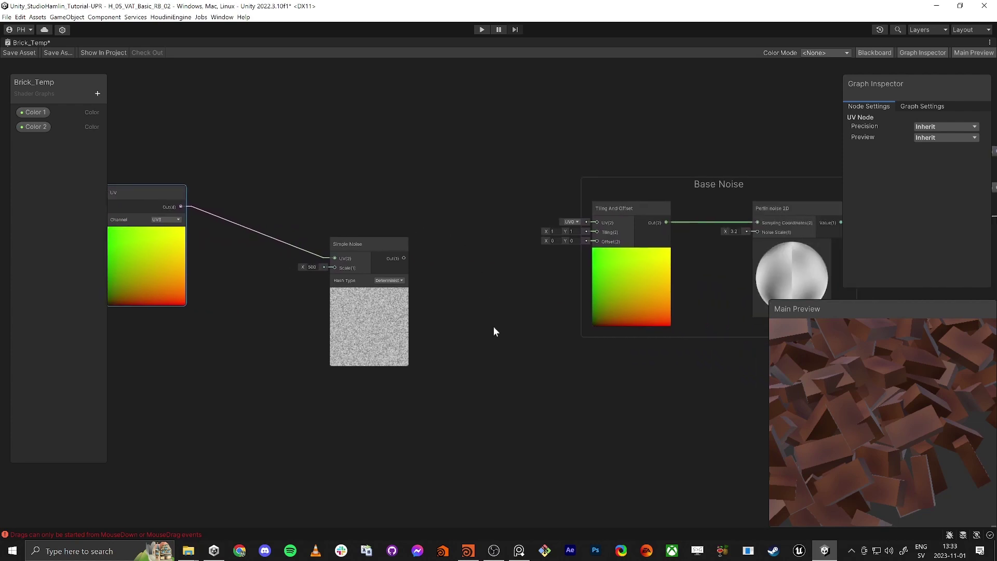
- Connect the Simple Noise output to the Offset input of Tiling And Offset and inspect the brick pile in the preview
middle_drag(494, 332, 549, 370)
drag(649, 279, 460, 295)
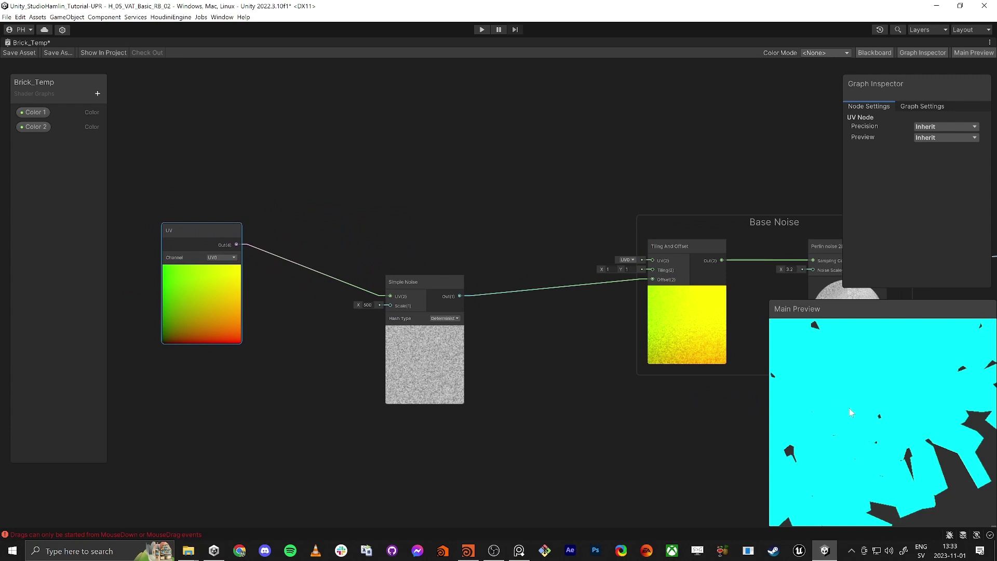
right_click(834, 404)
mouse_move(855, 391)
mouse_down()
mouse_move(836, 365)
mouse_move(899, 366)
mouse_move(856, 400)
mouse_move(883, 395)
mouse_move(872, 398)
mouse_up()
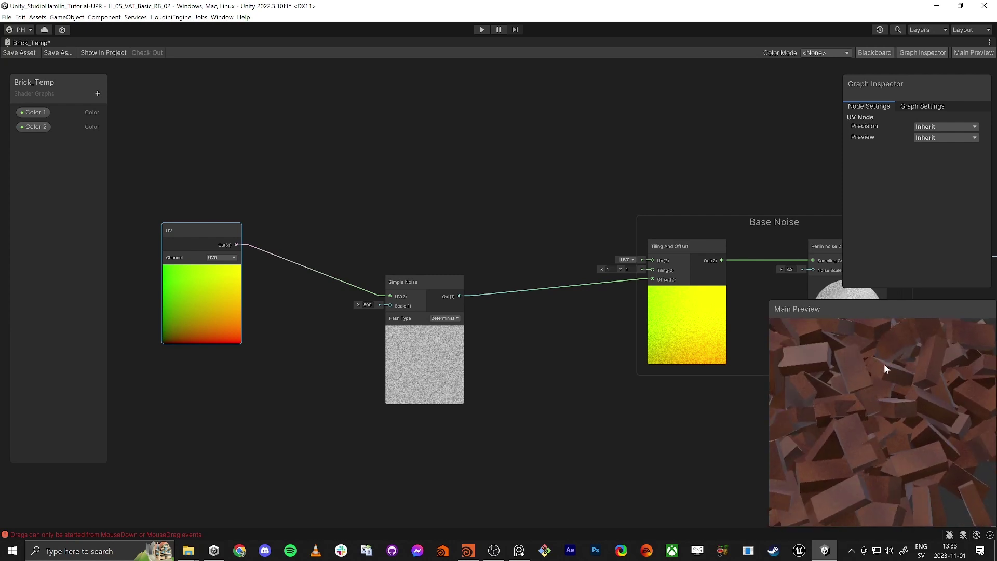
drag(841, 365, 874, 420)
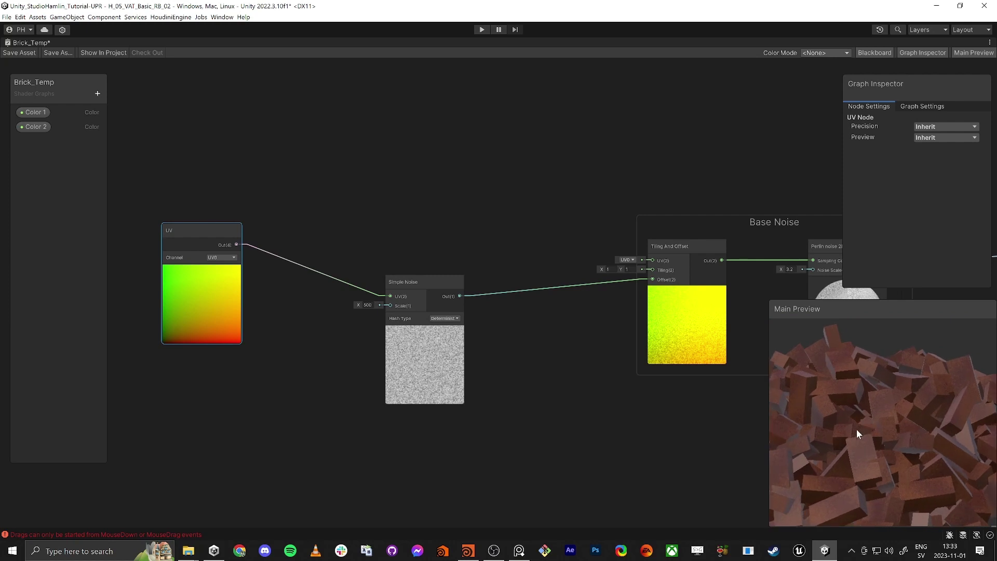
- Move the Simple Noise node closer to the UV node and feed its output into the In input of a new Remap node
middle_drag(453, 410, 642, 380)
drag(600, 247, 548, 227)
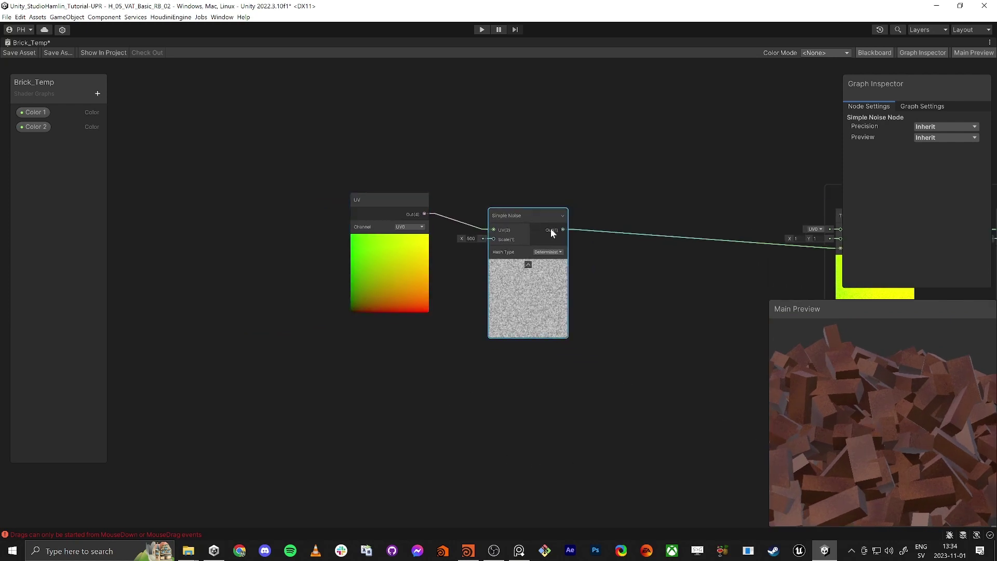
key(space)
text(remap)
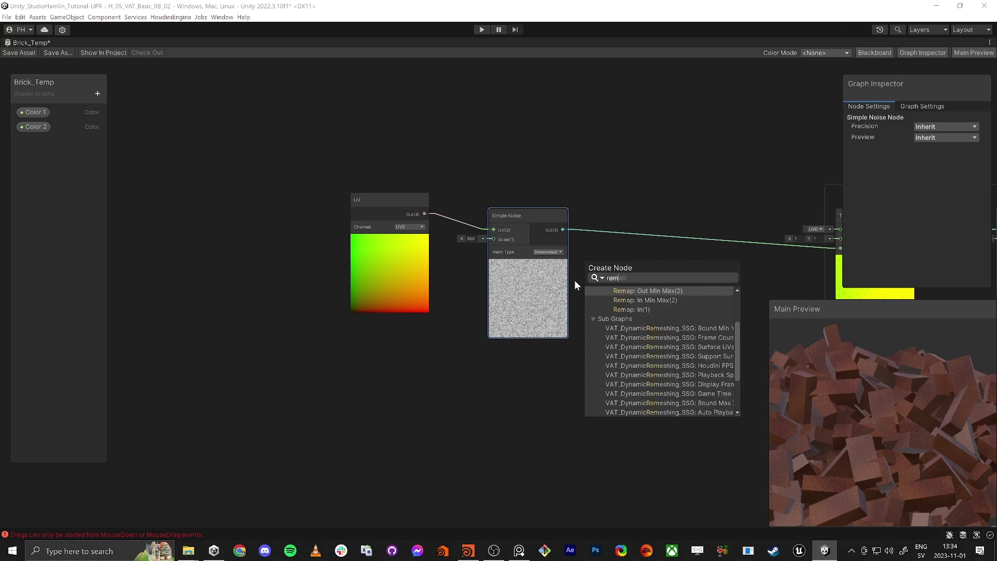
key(Down)
key(Down)
key(Return)
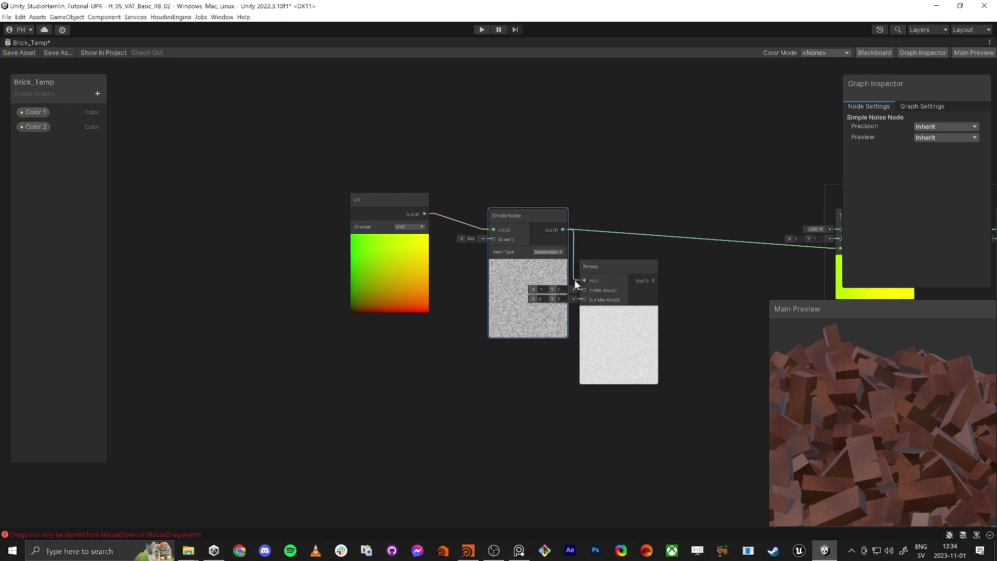
- Connect Remap to Tiling And Offset's Offset, place it between the nodes, and set its In Min Max X to 0
drag(555, 256, 748, 227)
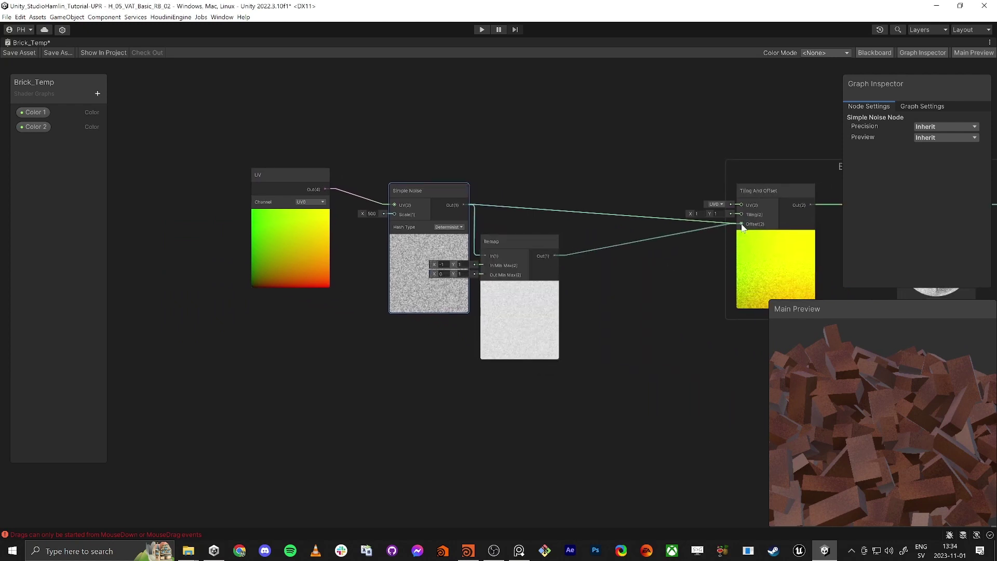
drag(509, 241, 585, 214)
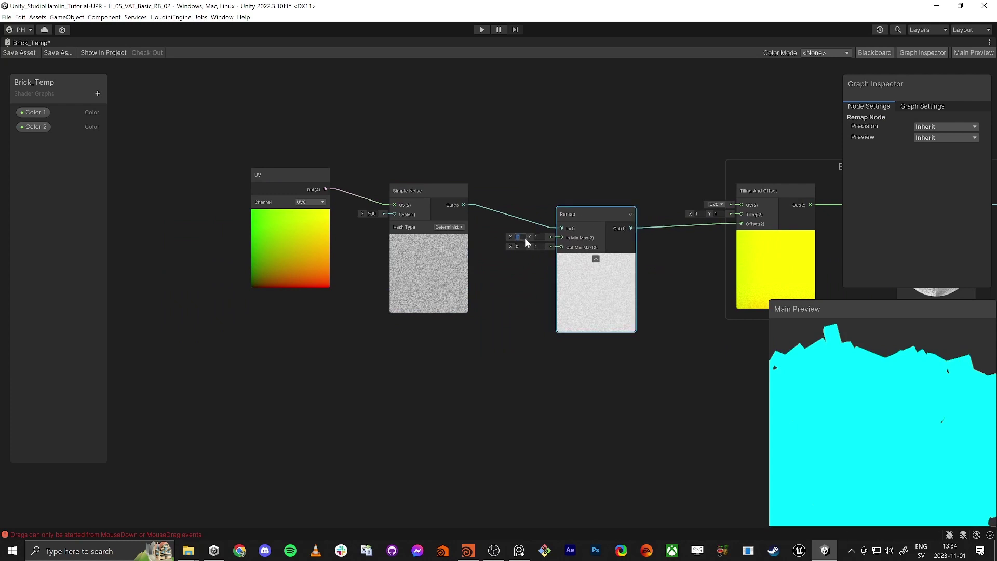
text(0)
key(Tab)
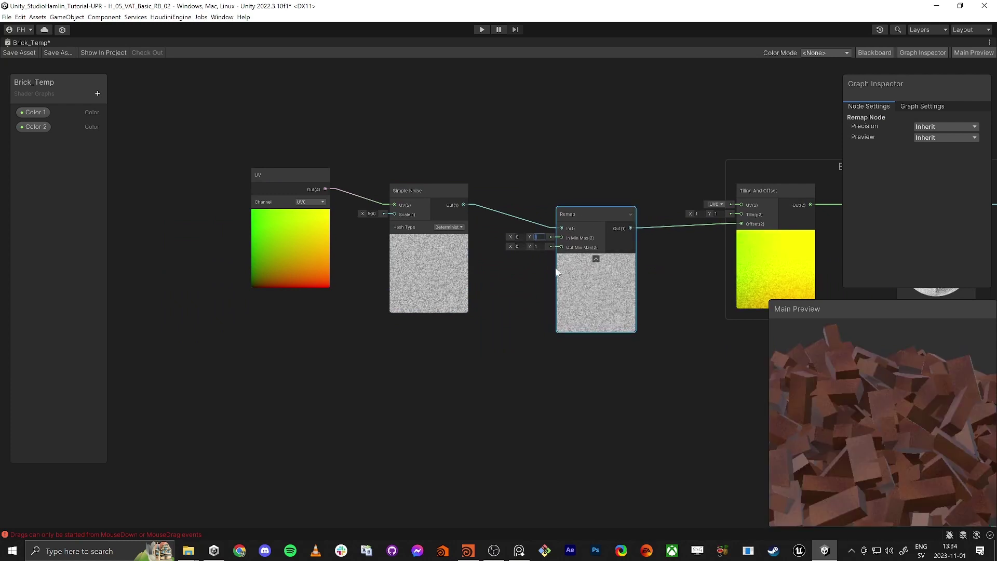
- Add a Float node below the noise nodes and feed its output into a new Negate node
middle_drag(407, 385, 447, 373)
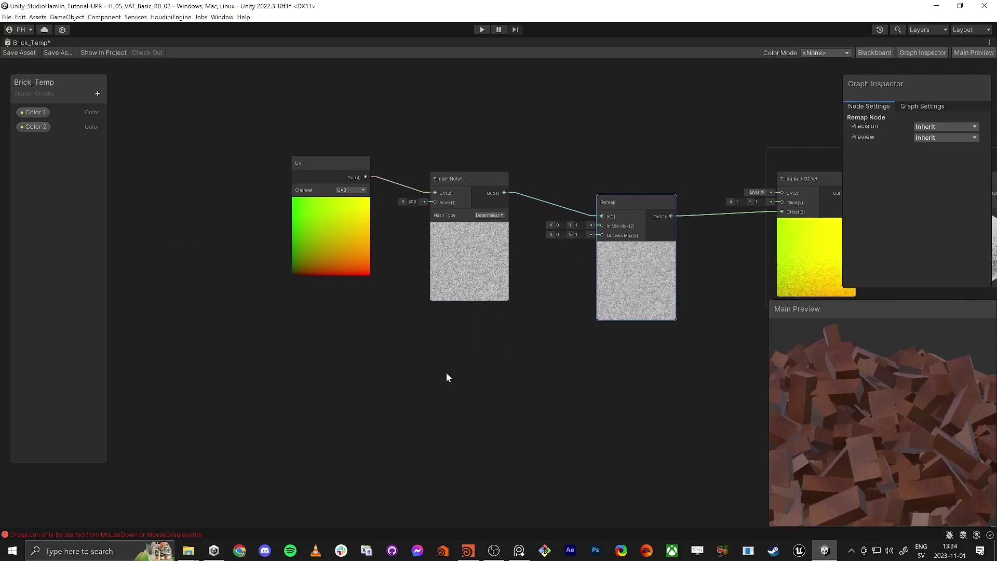
click(442, 373)
key(space)
text(float)
key(Return)
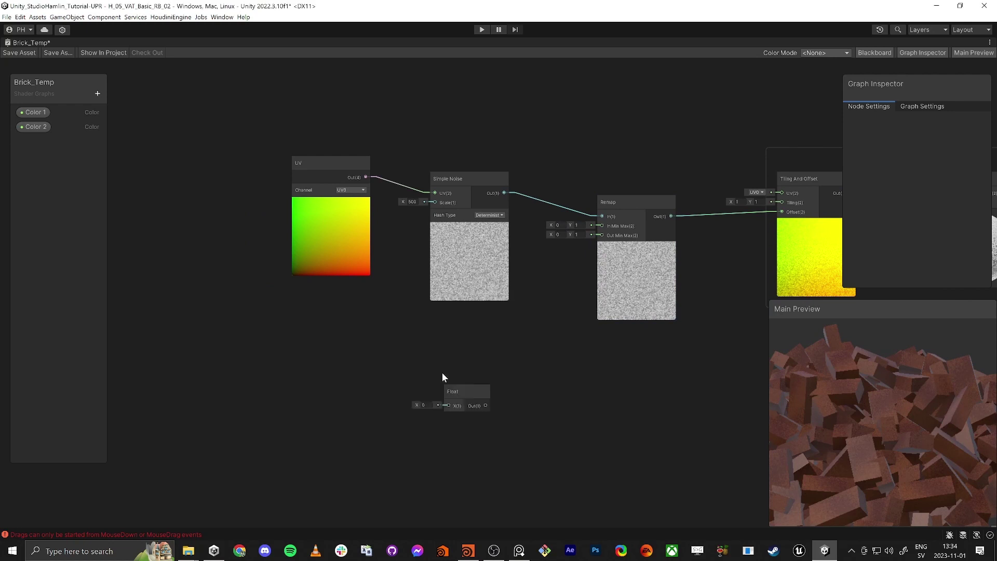
click(463, 388)
drag(462, 388, 472, 423)
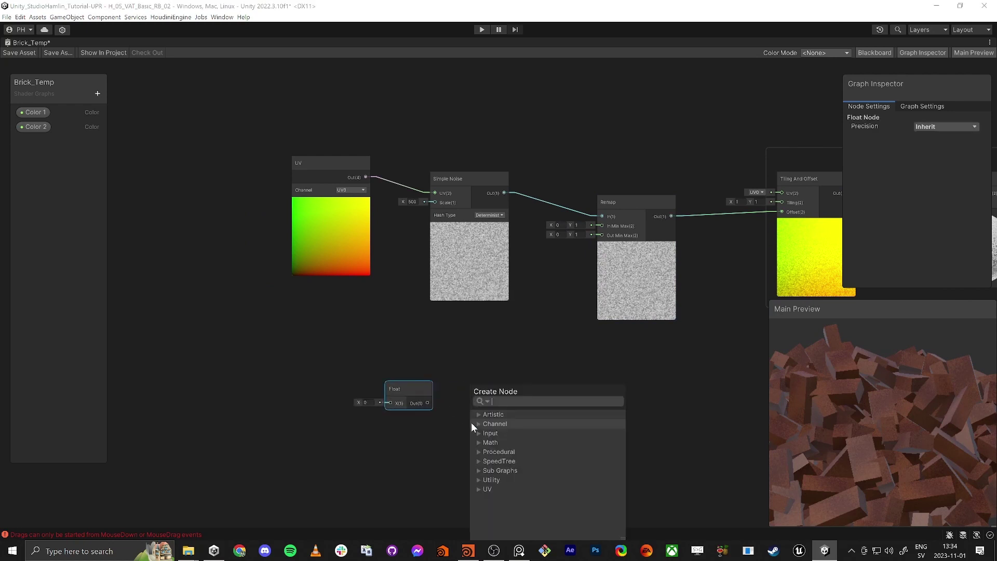
text(negate)
key(Return)
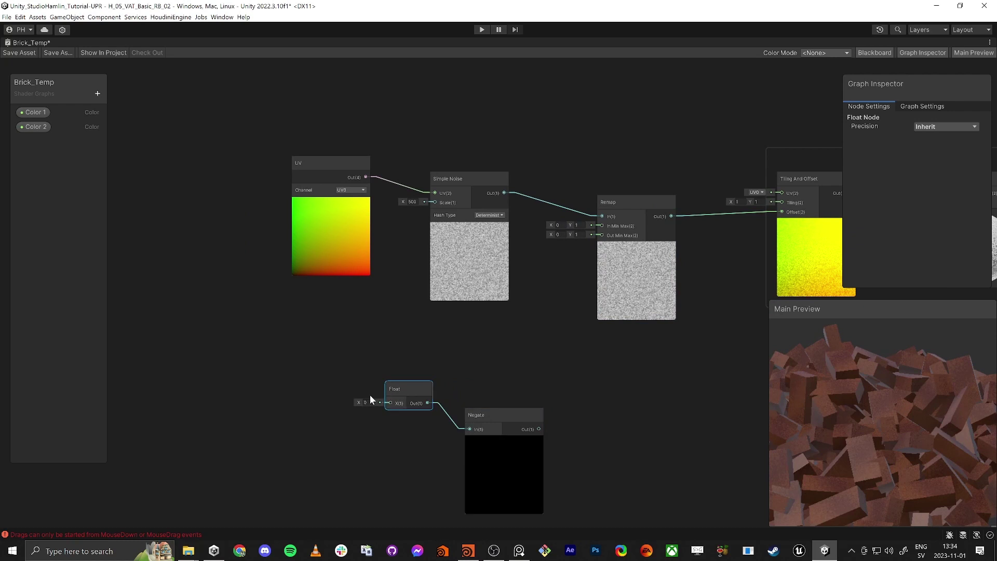
- Set the Float node's X value to 1 and move the Negate node further below it
drag(367, 403, 383, 391)
text(1)
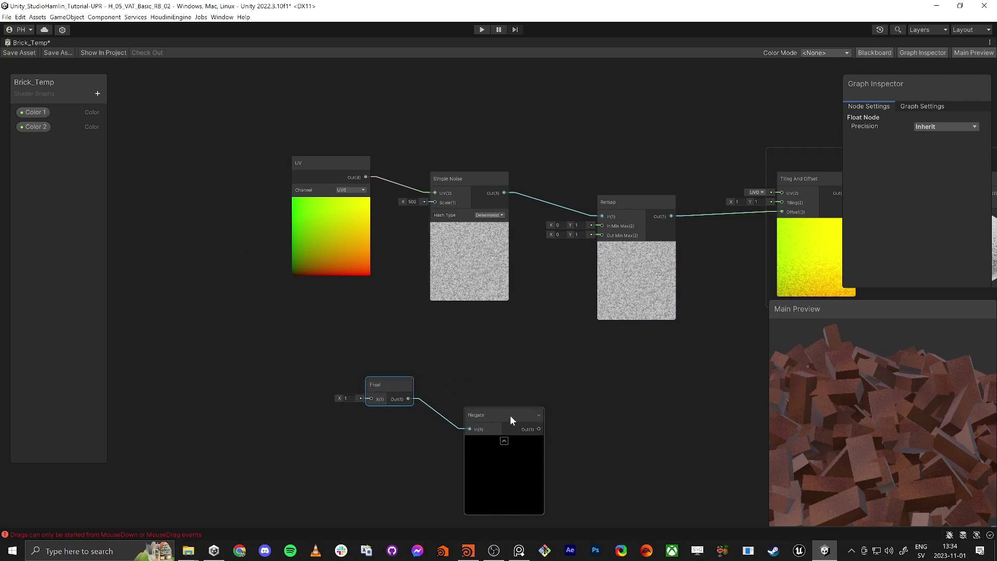
drag(510, 416, 473, 440)
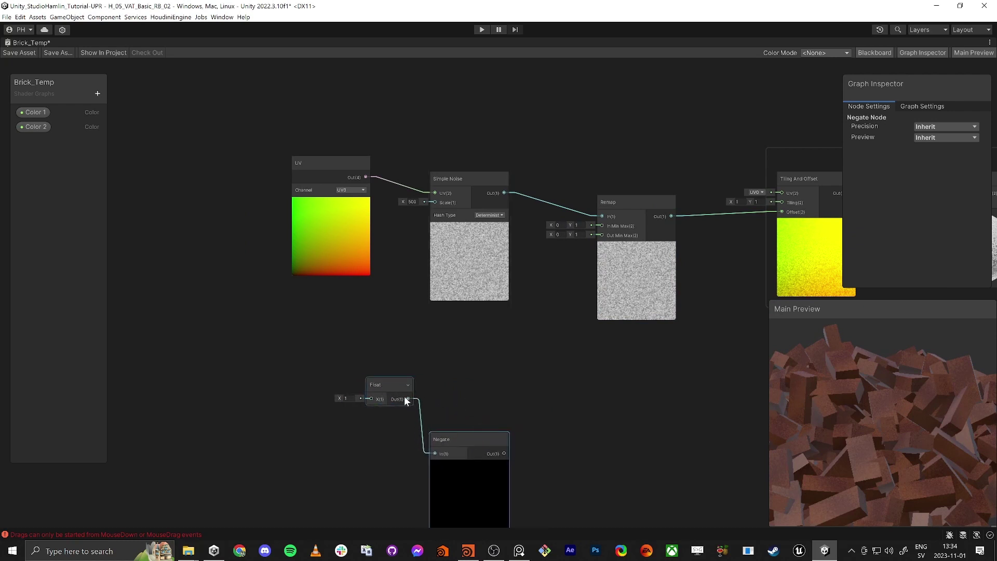
- Add a Vector 2 node with Float feeding X and Negate feeding Y, and connect its output to Remap's Out Min Max
drag(408, 399, 505, 454)
text(vec)
key(Return)
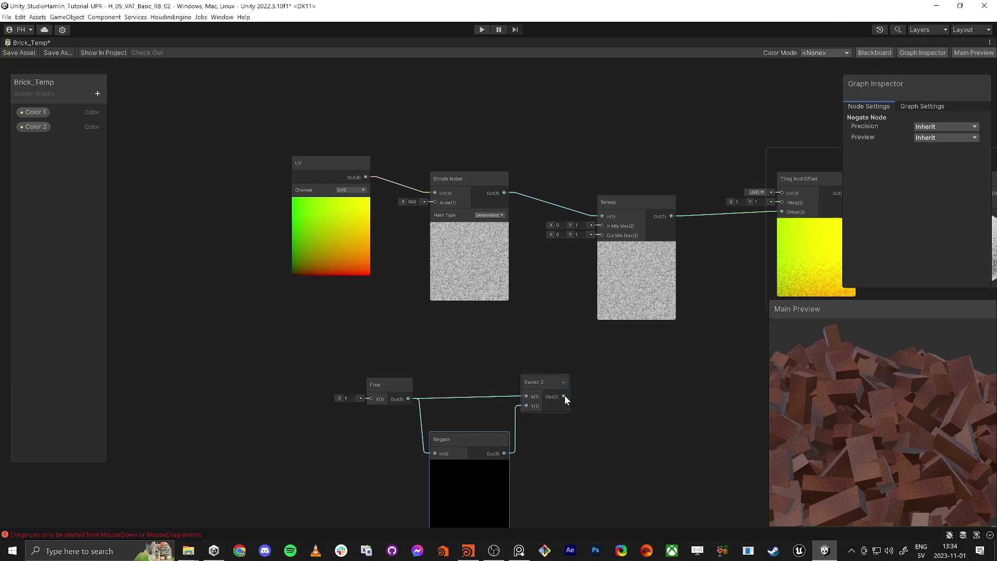
drag(563, 396, 602, 235)
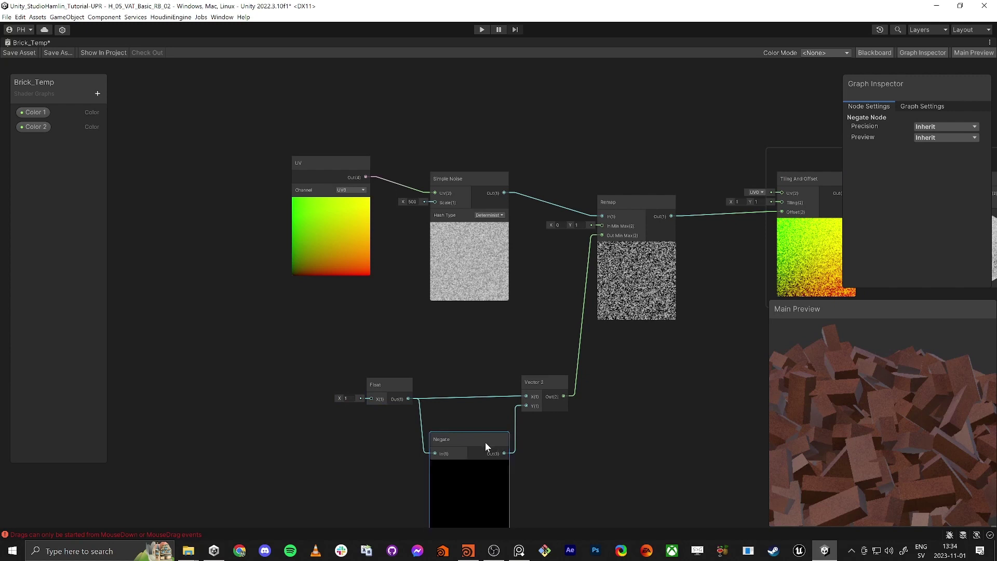
- Swap the Vector 2 inputs so Negate feeds X and Float feeds Y, and place Negate above with its preview collapsed
drag(485, 442, 488, 440)
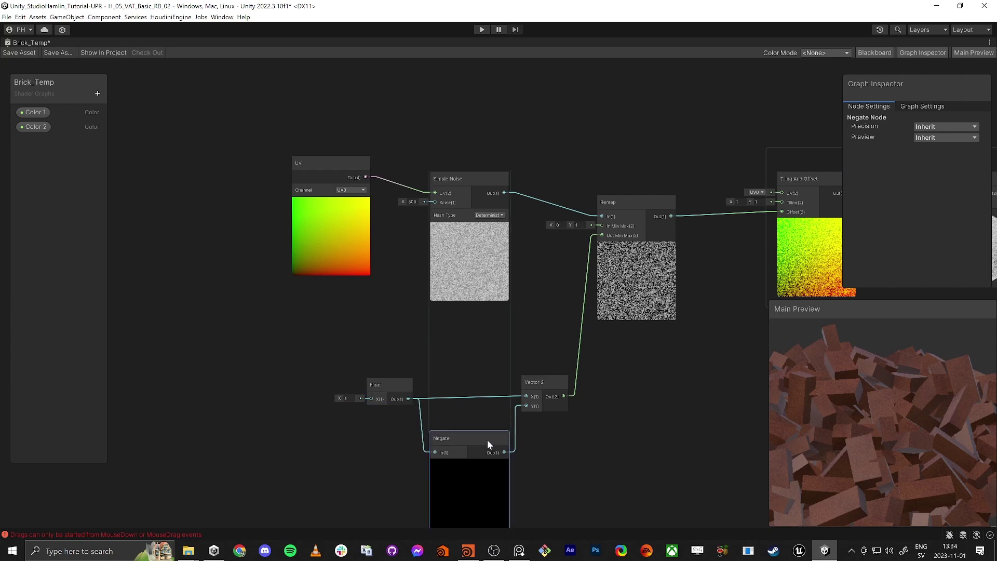
drag(527, 406, 463, 413)
click(435, 410)
drag(502, 451, 525, 397)
drag(488, 436, 497, 370)
click(472, 366)
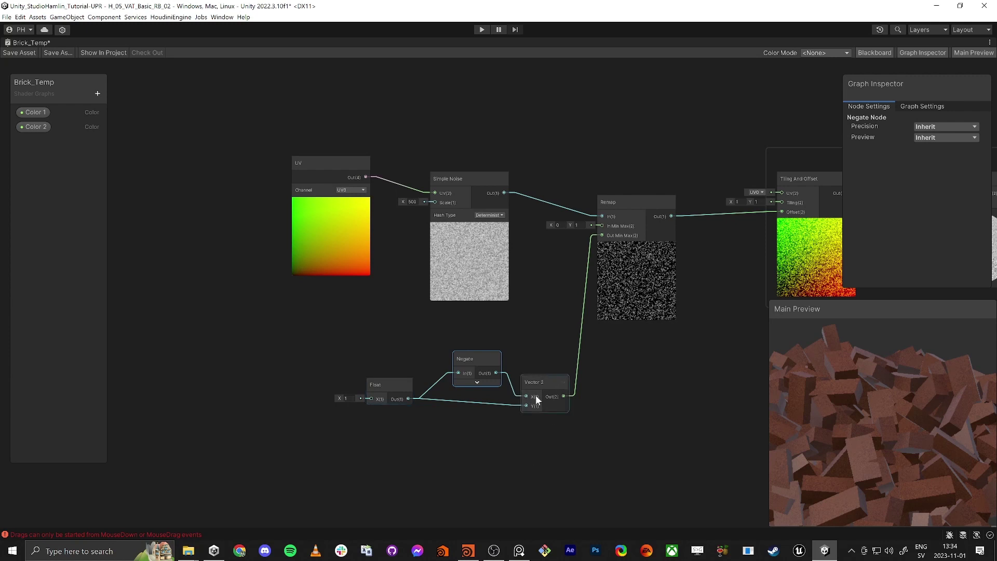
- Move the Negate node below the Float node and rewire Vector 2 with Negate feeding Y and Float feeding X
drag(480, 363, 522, 393)
drag(497, 442, 525, 388)
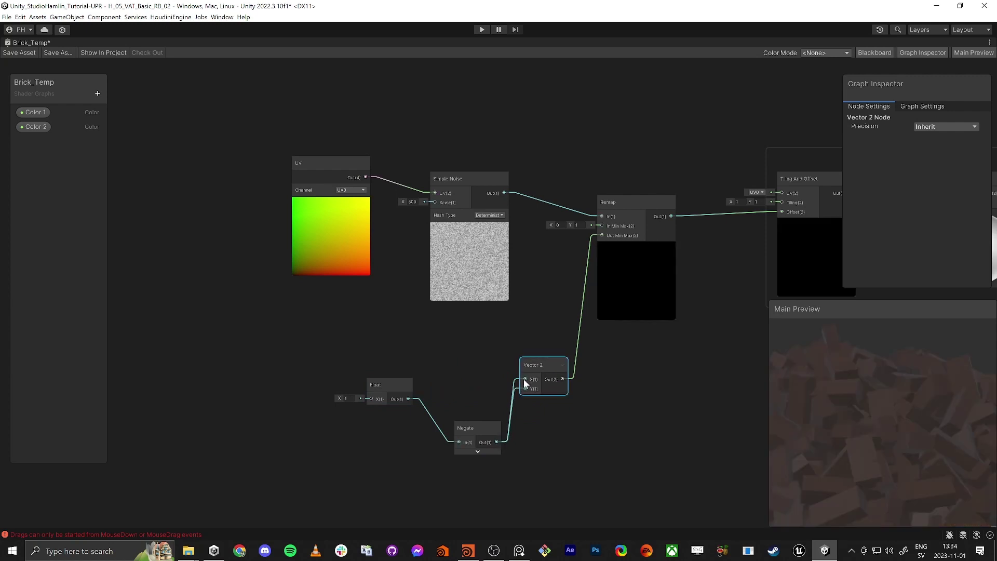
drag(408, 398, 525, 379)
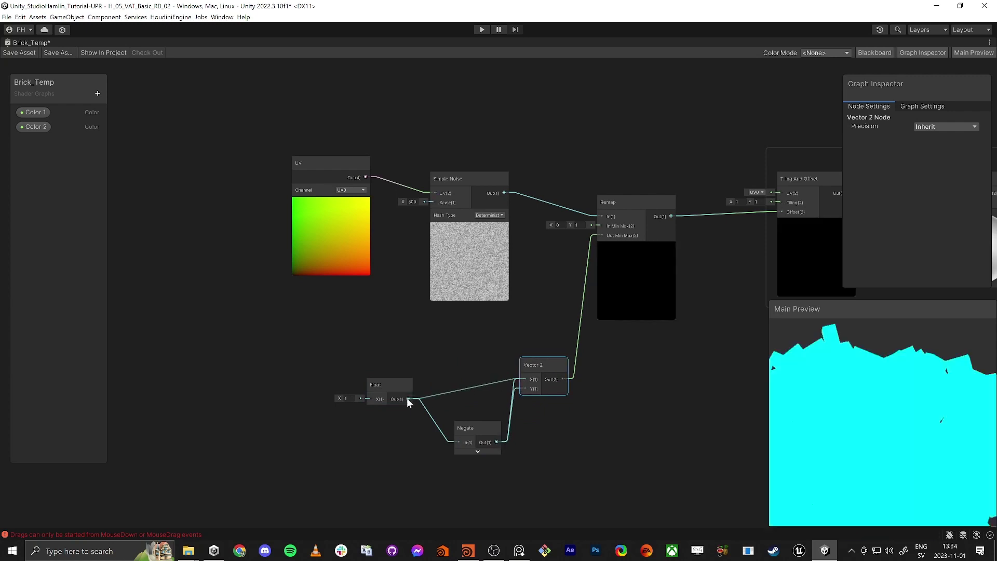
- Delete the connection between Vector 2 and Remap, and line up the Float node with the Vector 2 node
click(560, 225)
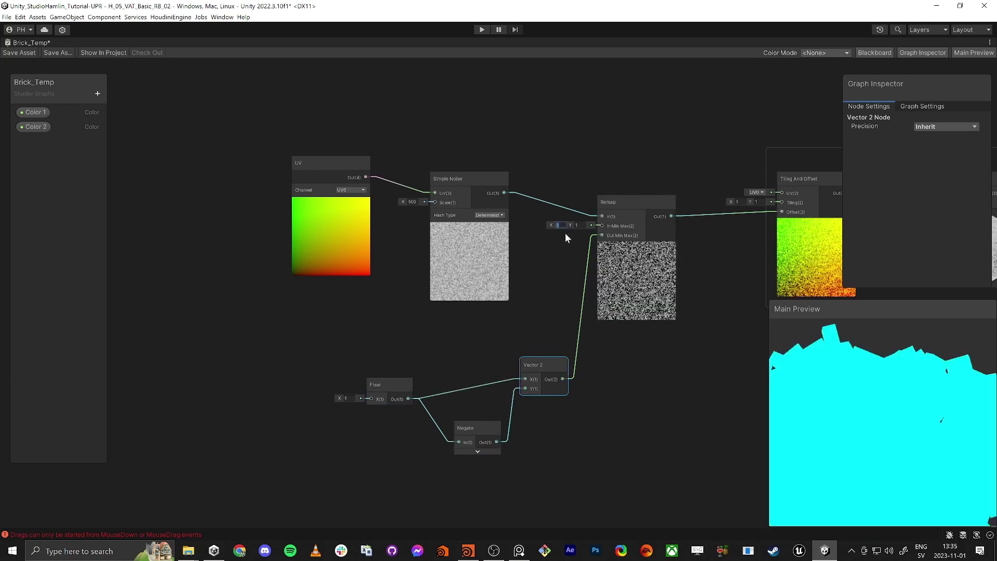
click(565, 233)
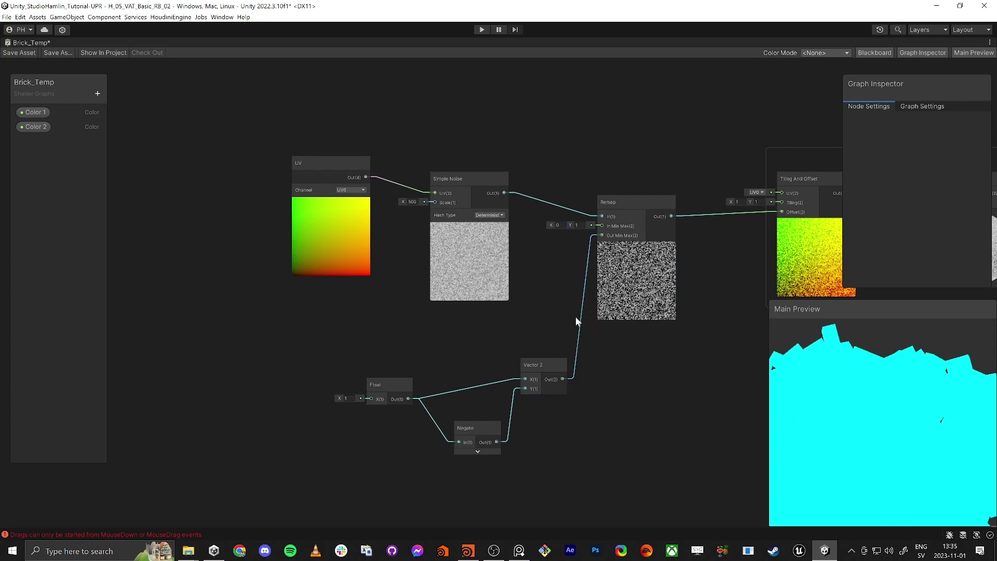
key(Delete)
drag(392, 385, 391, 363)
drag(553, 365, 551, 358)
click(552, 305)
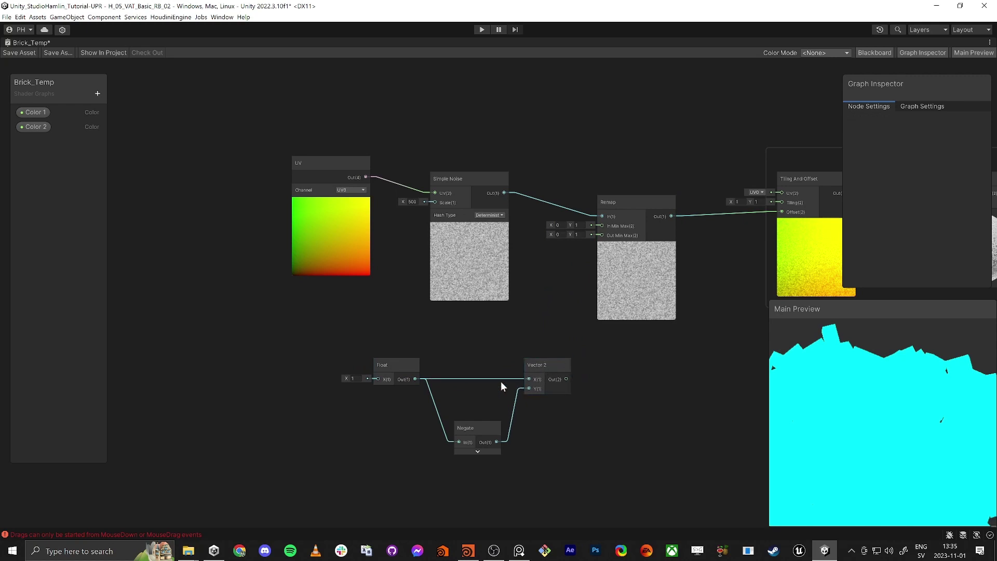
- Set the Remap node's Out Min Max to X 1 and Y -1
click(562, 235)
text(1)
click(578, 235)
text(-1)
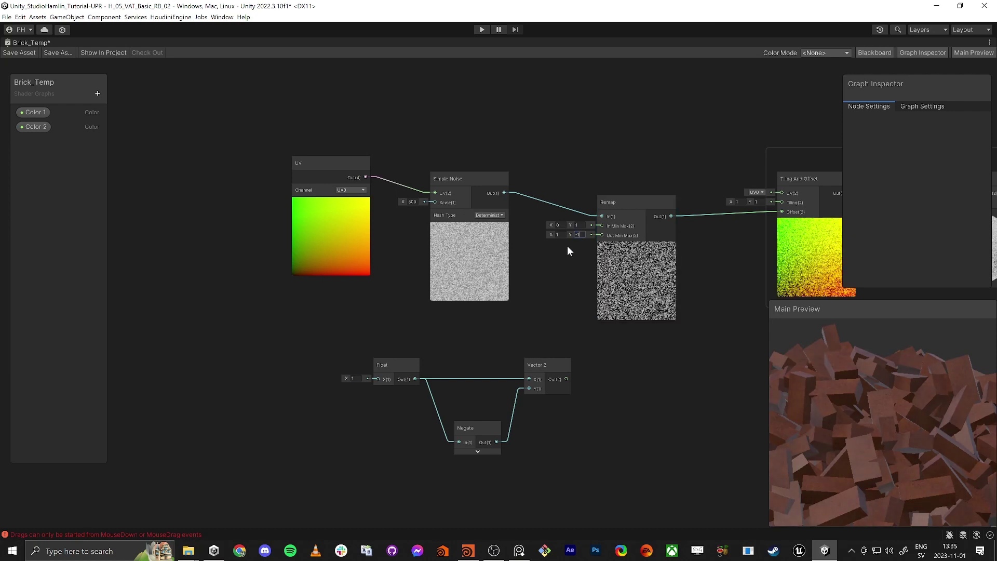
key(Tab)
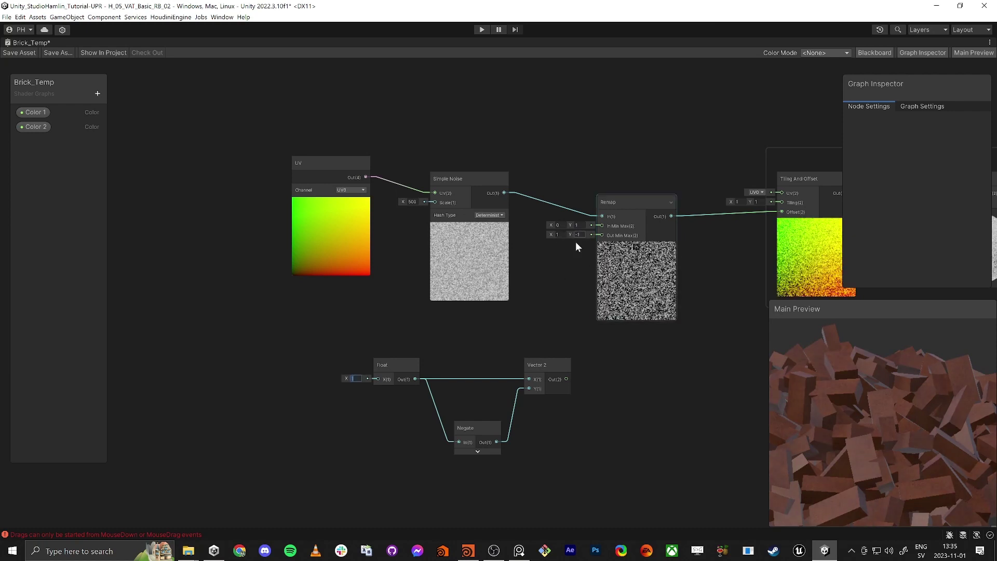
- Set the Float node's X to 0.1 and the Remap node's Out Min Max to X 0.1 and Y -0.1
text(1)
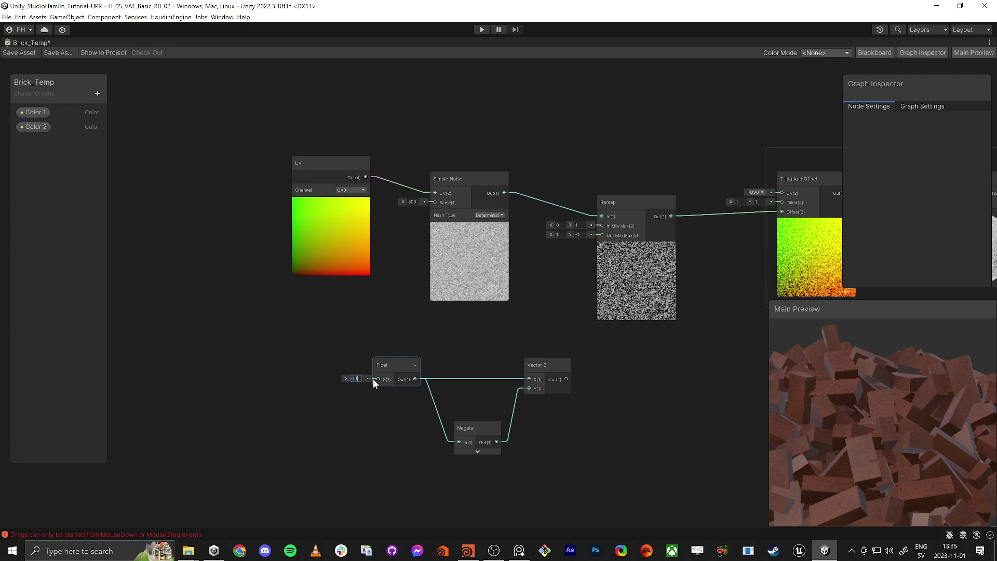
key(Return)
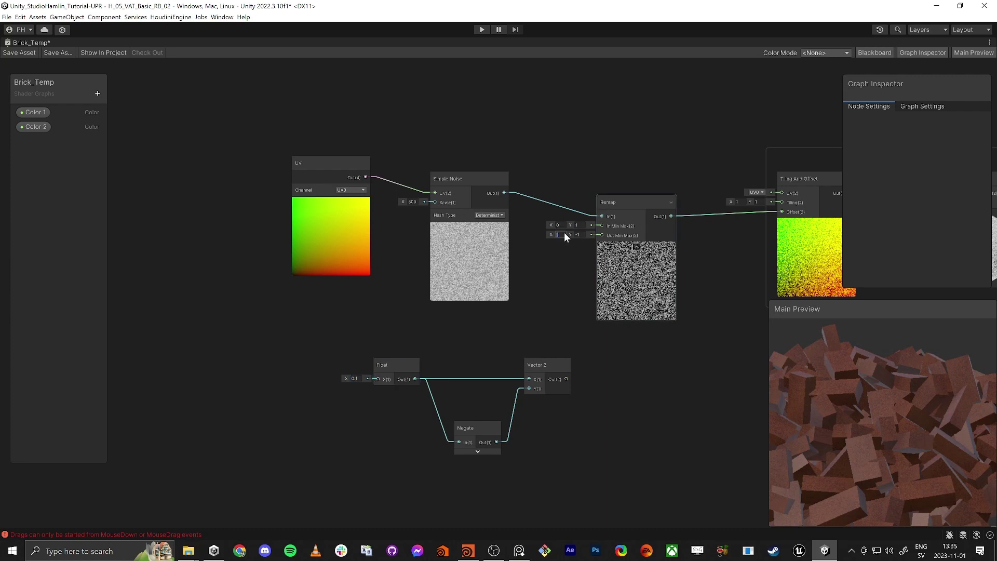
text(0.1)
key(Tab)
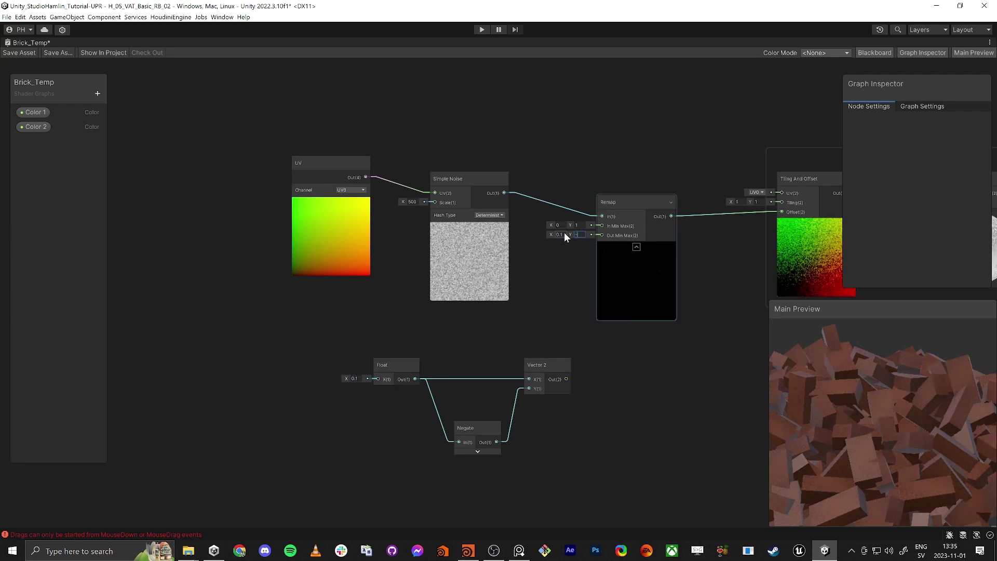
text(-0.1)
key(Return)
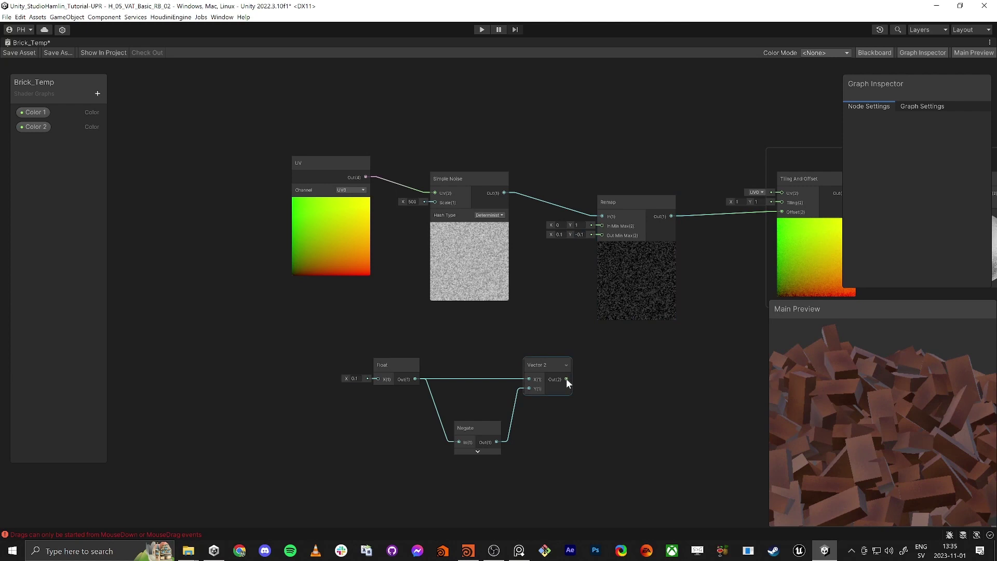
- Reconnect Vector 2's output to Remap's Out Min Max and inspect the noise on the brick pile in the preview
drag(567, 379, 601, 235)
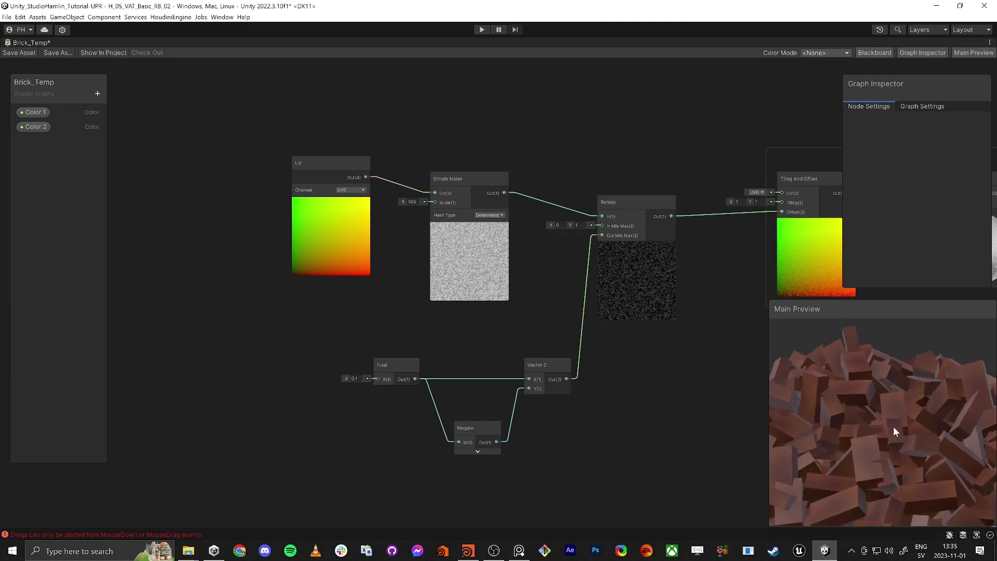
drag(893, 426, 846, 450)
right_click(897, 429)
right_click(845, 450)
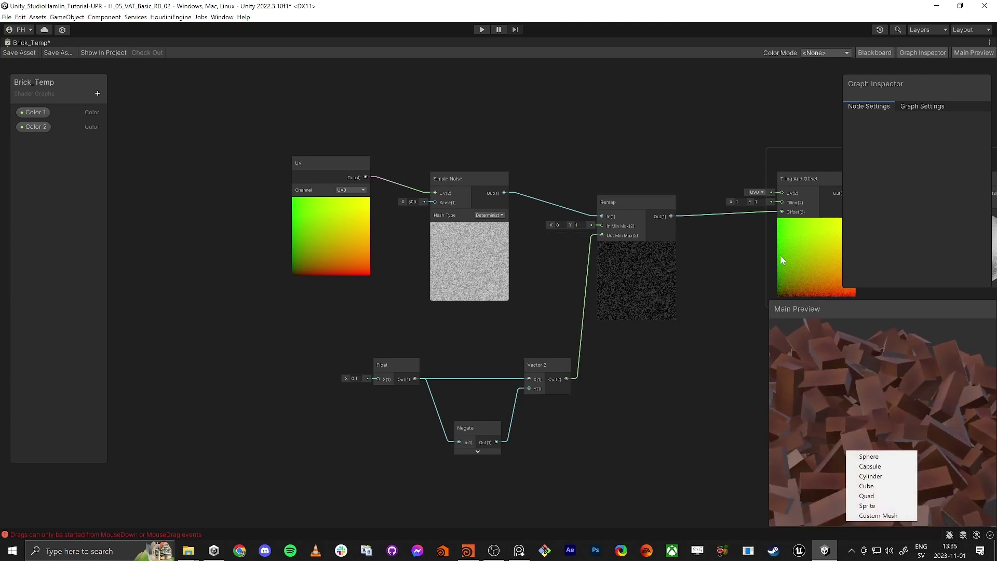
drag(870, 382, 872, 385)
right_click(873, 385)
drag(862, 435, 895, 456)
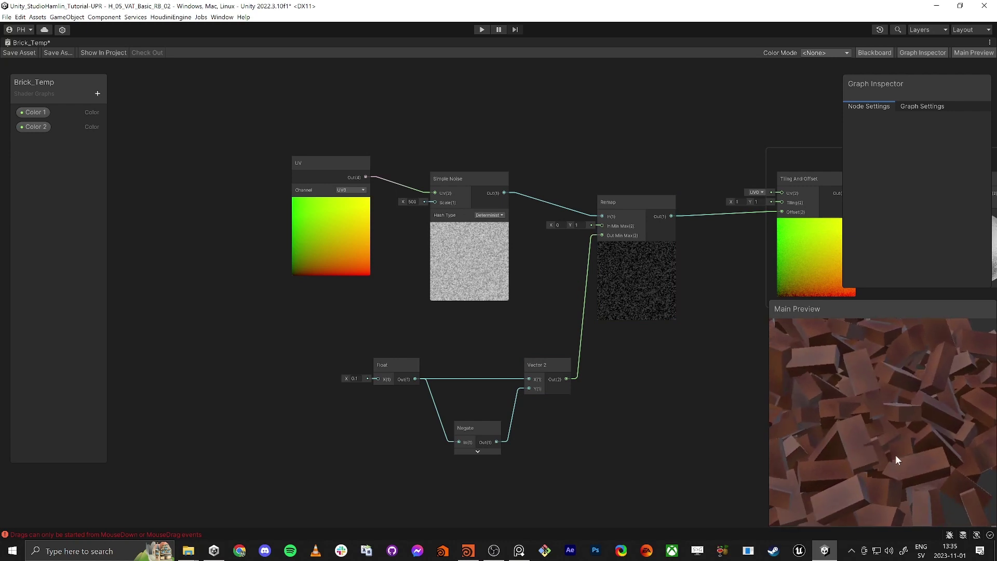
- Reduce the noise distortion by setting the Float node's X to 0.04, and check the bricks in the preview
click(354, 379)
text(0.04)
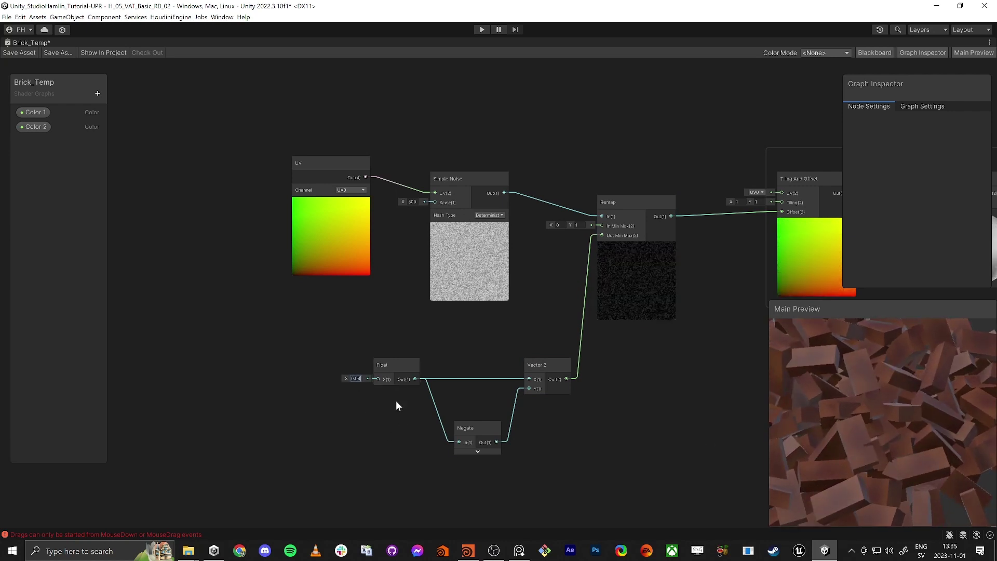
right_click(815, 434)
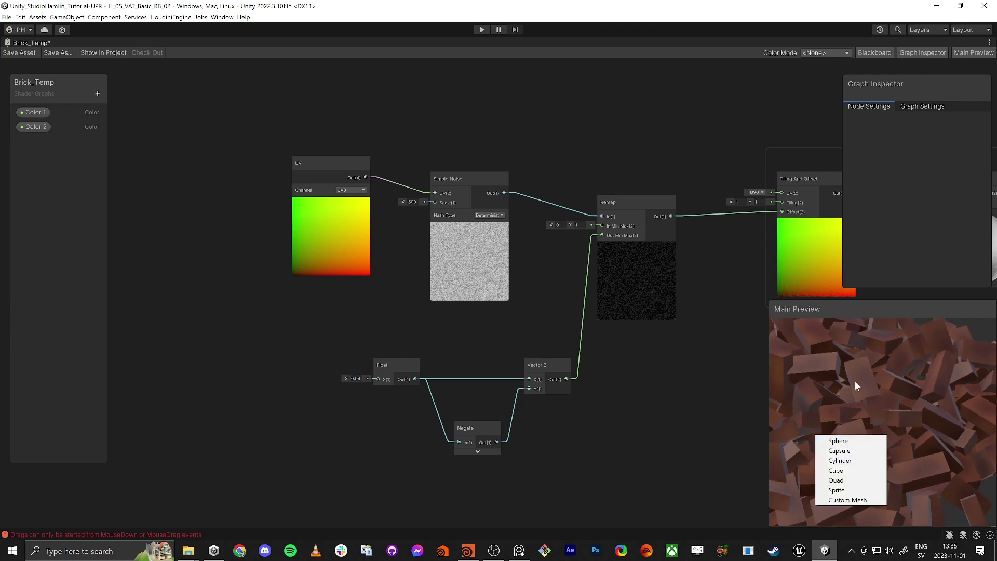
drag(856, 381, 839, 397)
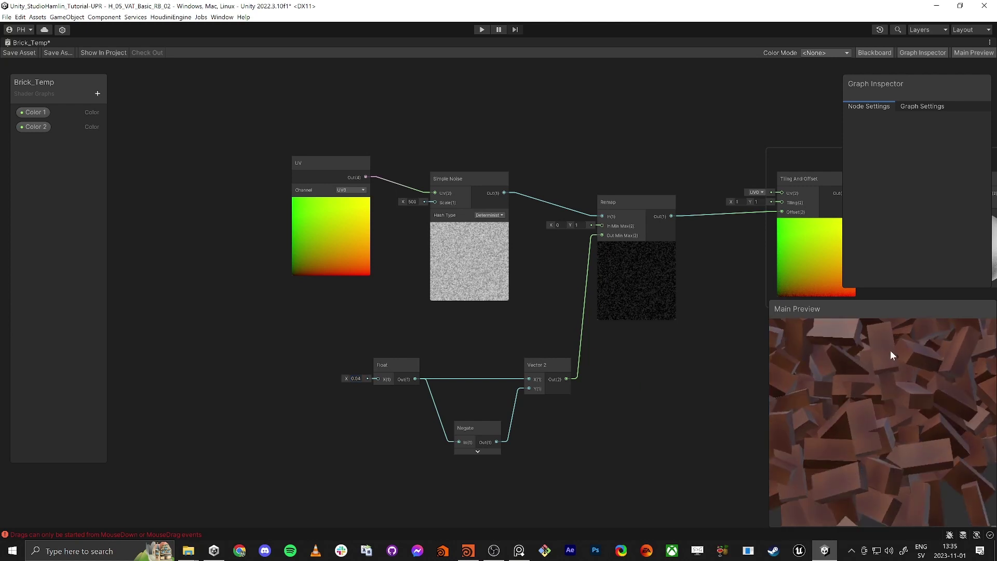
drag(891, 351, 869, 435)
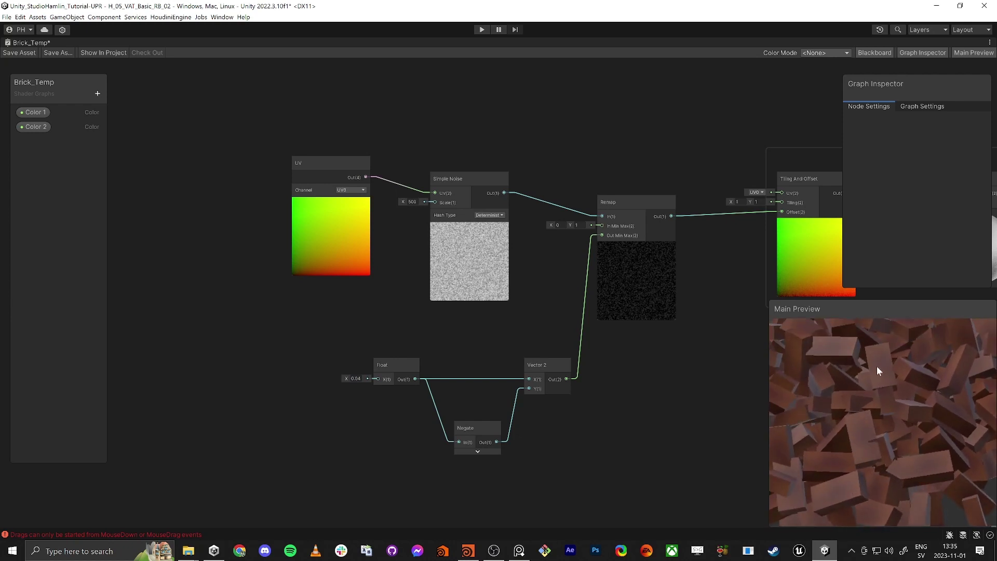
drag(877, 367, 667, 401)
- Group the UV, Simple Noise, Remap, Float, Negate and Vector 2 nodes under the title "Detail Base Nosie"
scroll(584, 390, down, 4)
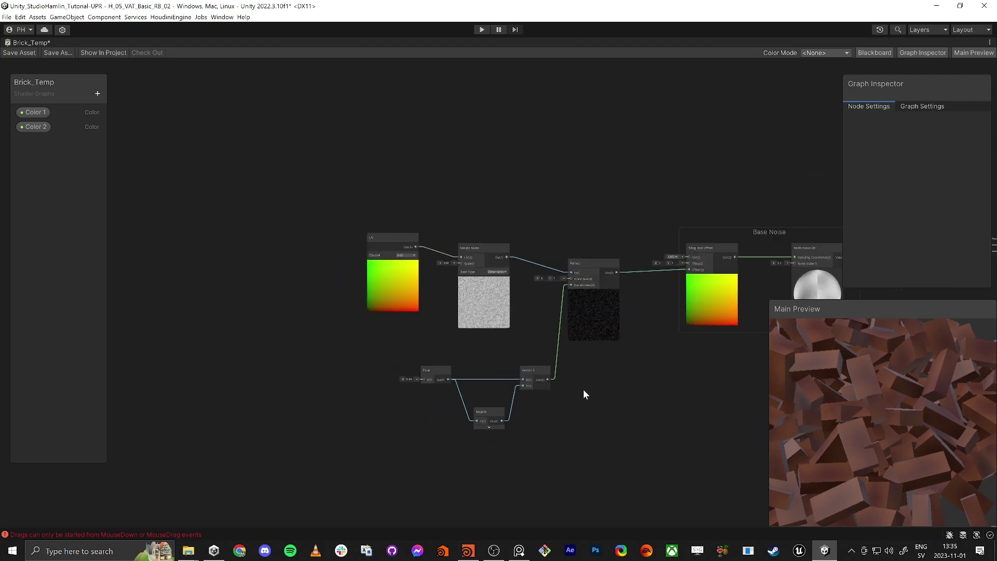
drag(624, 469, 625, 470)
right_click(591, 279)
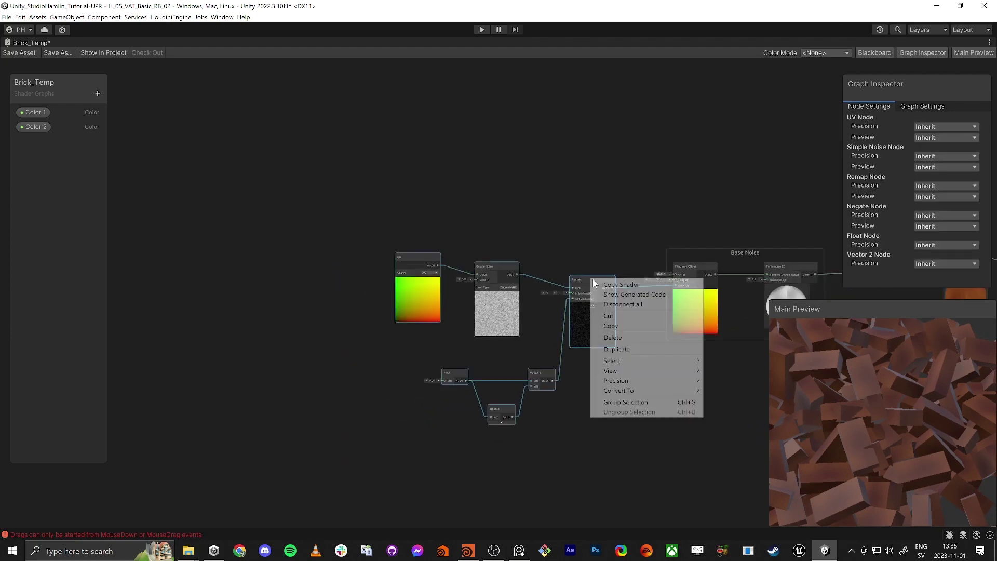
click(632, 401)
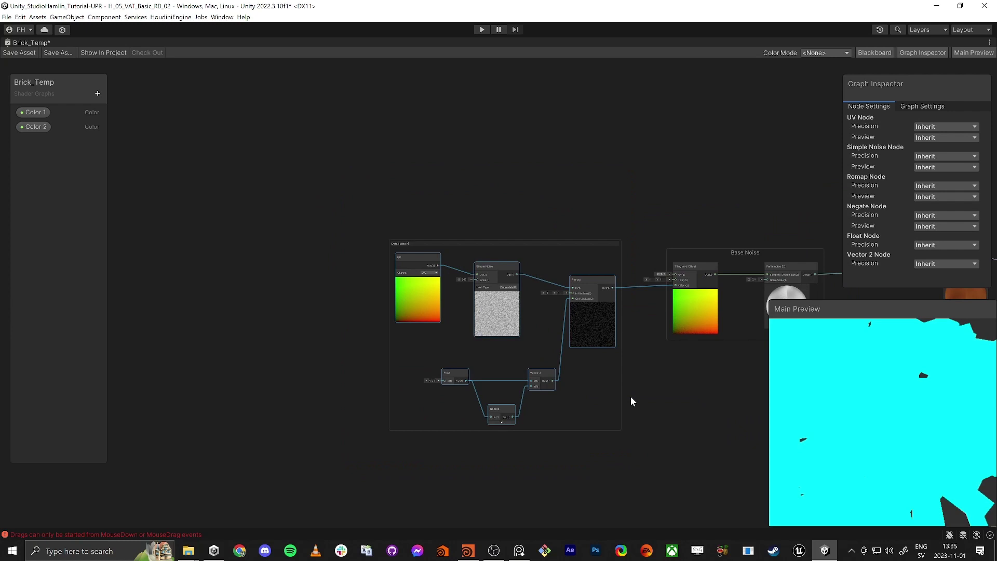
key(Return)
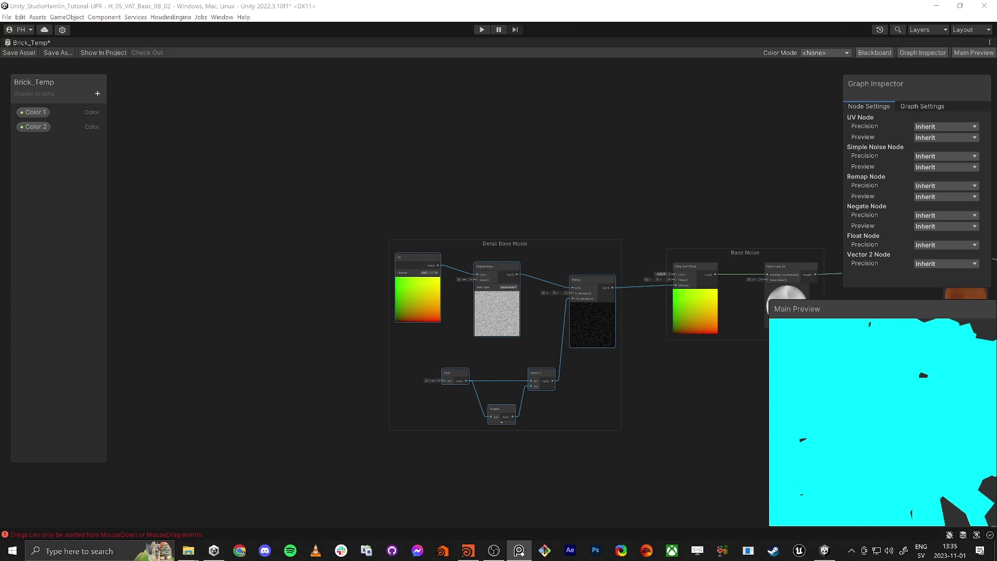
- Save the Brick_Temp shader graph asset and restore the full editor layout
mouse_move(878, 429)
mouse_down()
mouse_move(855, 427)
mouse_move(854, 412)
mouse_move(864, 437)
mouse_up()
click(14, 52)
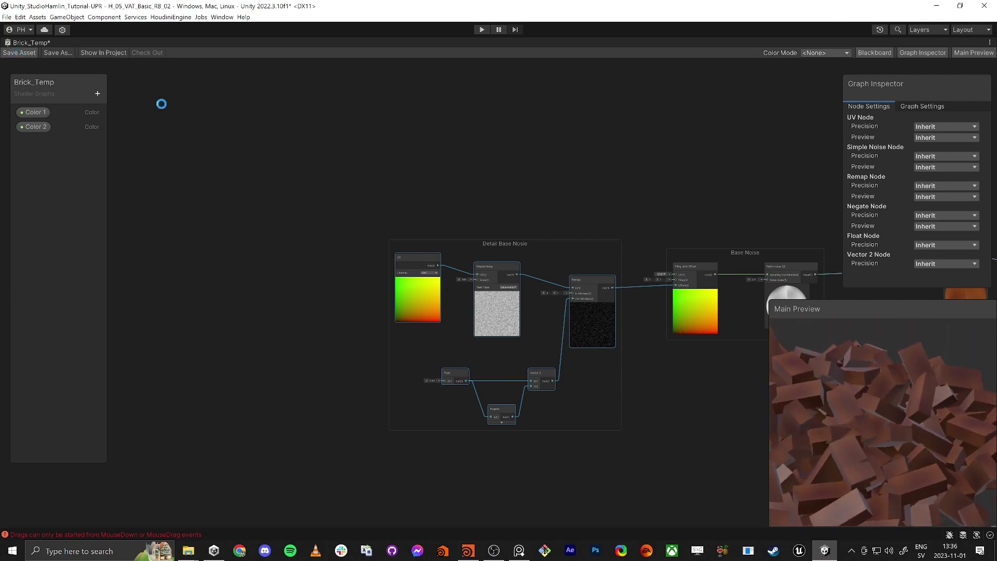
key(shift+space)
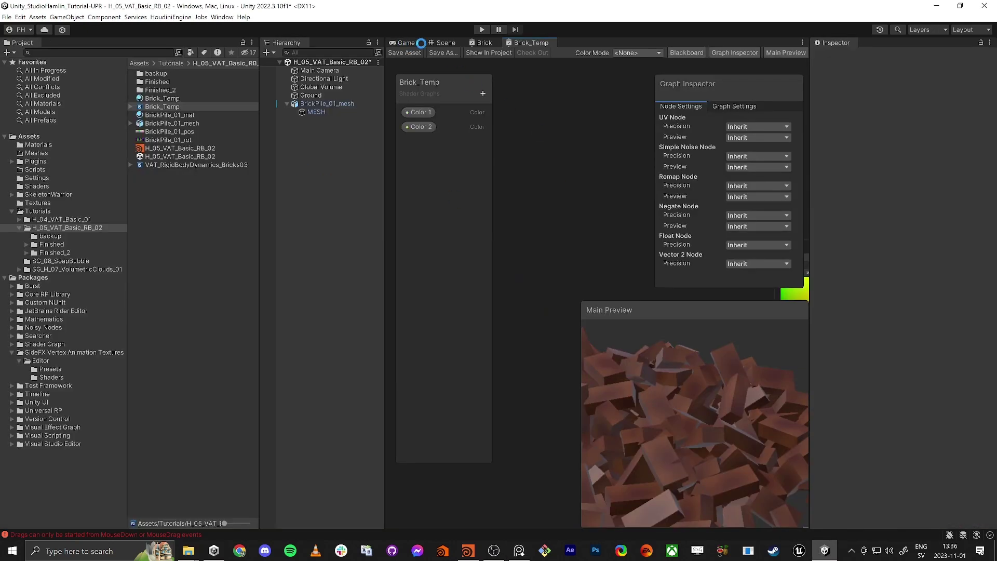
- Examine the shaded brick pile from several angles in the Scene view
click(446, 43)
mouse_move(592, 249)
right_down()
mouse_move(631, 263)
mouse_move(624, 292)
mouse_move(590, 312)
mouse_move(590, 329)
mouse_move(620, 326)
mouse_move(559, 331)
mouse_move(763, 327)
mouse_move(564, 318)
right_up()
key(w)
key(s)
key(w)
key(d)
key(a)
key(d)
key(s)
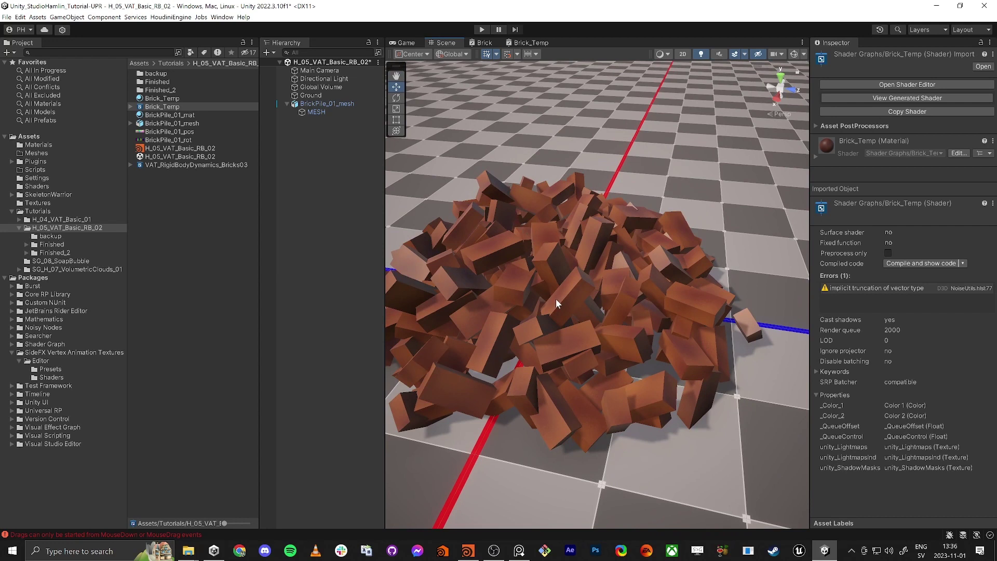
key(s)
right_drag(614, 315, 607, 288)
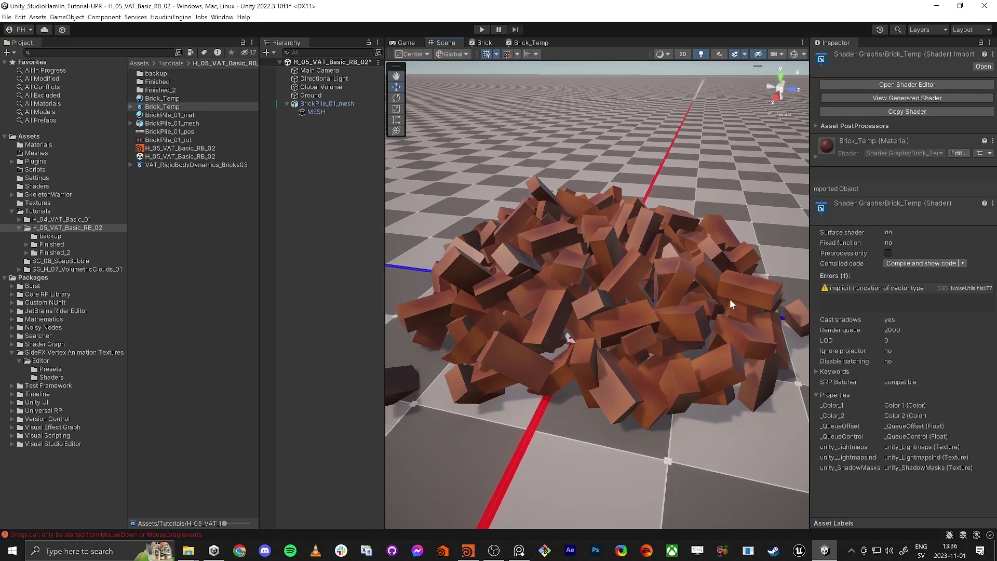
- Return to the maximized Brick_Temp graph and duplicate the Color 2 property
click(527, 44)
key(shift+space)
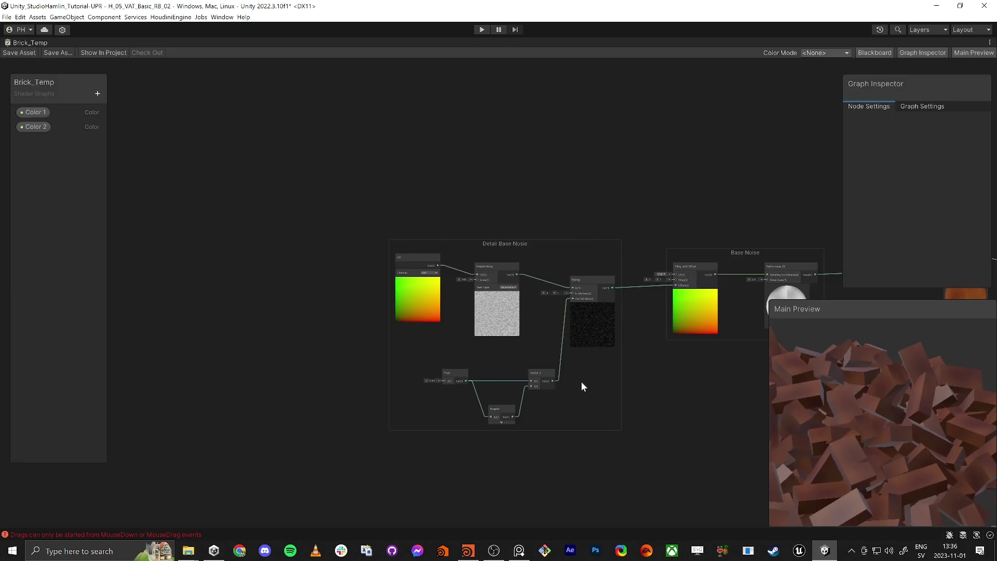
middle_drag(701, 410, 479, 252)
scroll(522, 398, down, 3)
middle_drag(626, 340, 485, 361)
middle_drag(562, 300, 535, 335)
scroll(535, 335, up, 3)
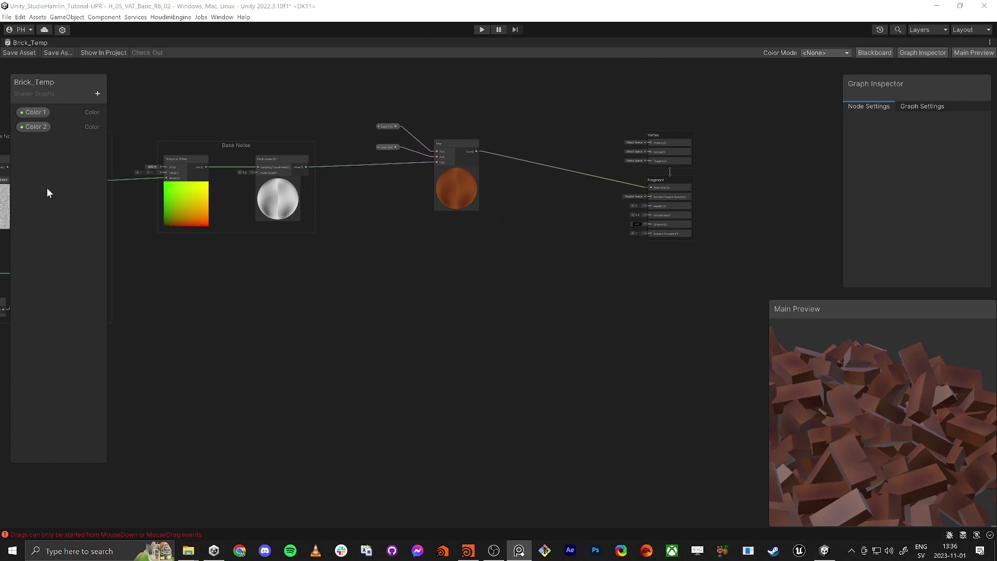
click(33, 126)
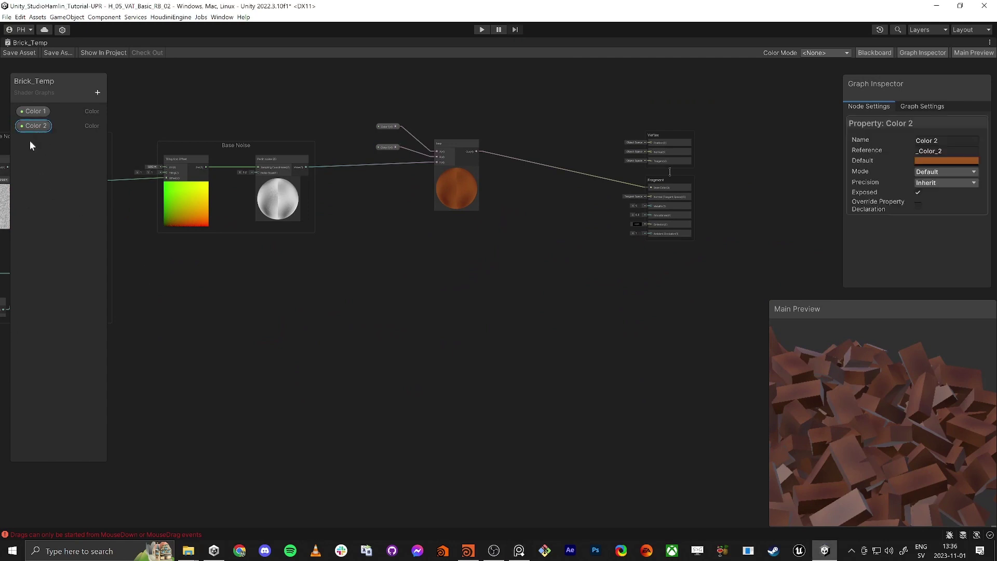
key(ctrl+d)
- Set the default color of the duplicated Color 2 (1) property to light beige, DECEC2
click(934, 161)
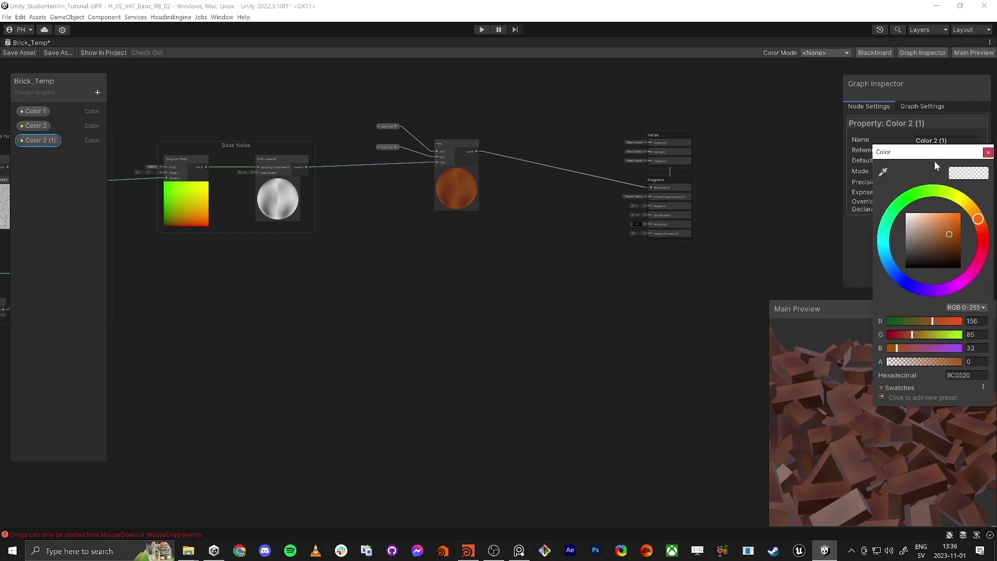
click(914, 225)
drag(915, 225, 913, 221)
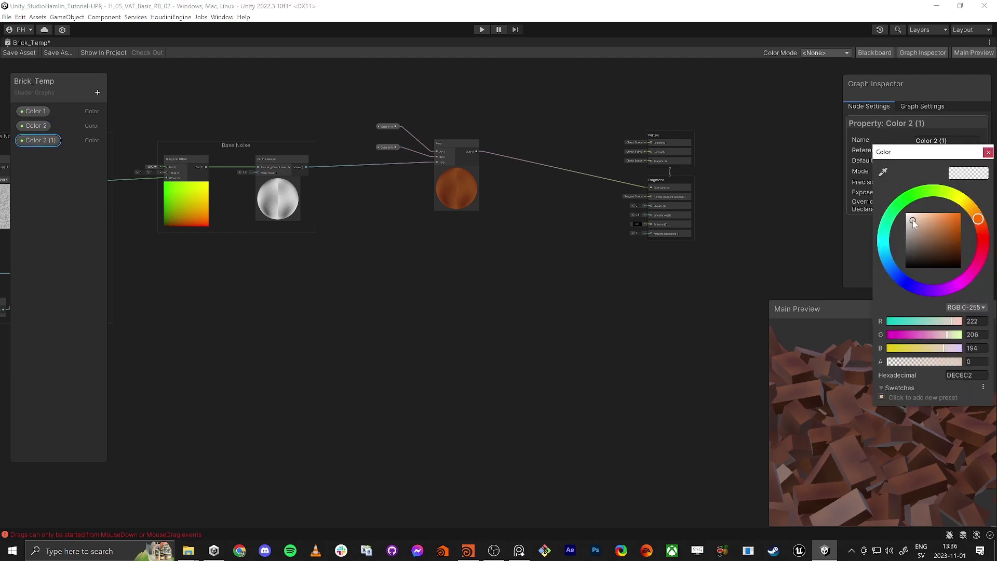
click(988, 152)
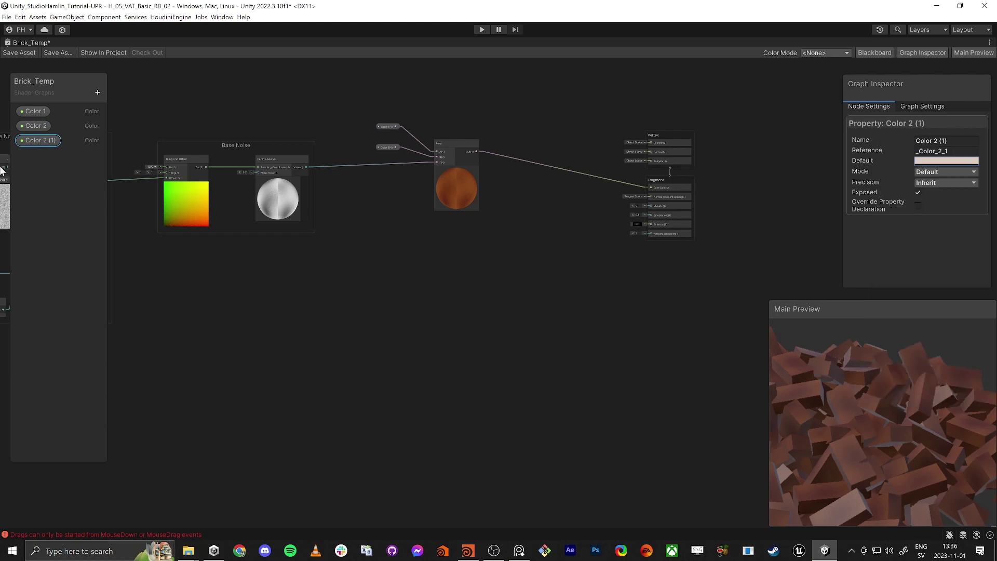
- Place the Color 2 (1) property in the graph and move the Lerp with its two color nodes closer to the Base Noise group
drag(37, 139, 552, 271)
click(556, 272)
drag(342, 307, 337, 312)
middle_drag(501, 315, 706, 353)
scroll(701, 349, down, 3)
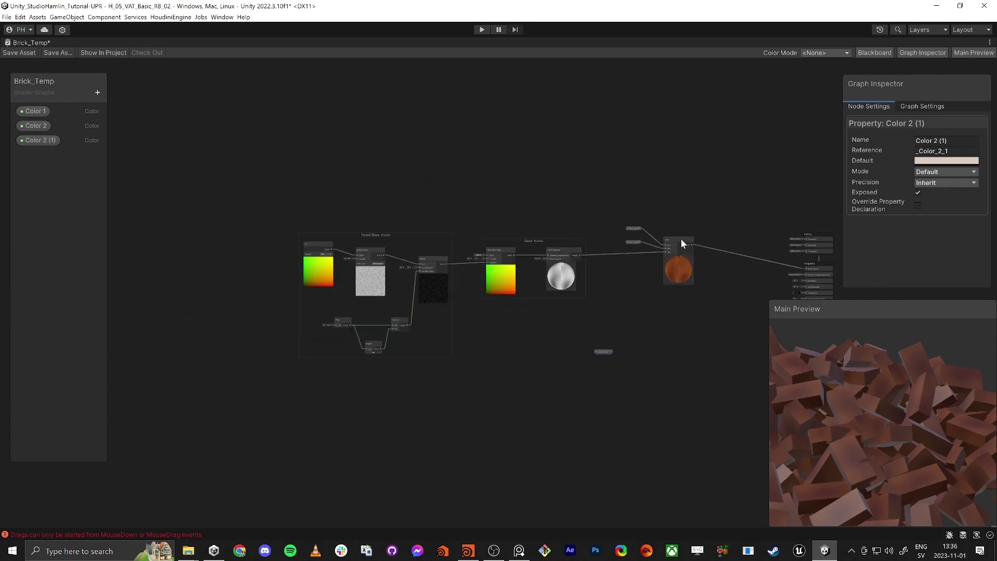
mouse_move(681, 239)
mouse_down()
mouse_move(643, 241)
mouse_move(667, 240)
mouse_up()
drag(624, 213, 667, 265)
drag(655, 242, 628, 242)
- Add a second Lerp node below the existing one, with the Color 2 (1) node spaced out beside it
click(638, 333)
key(space)
text(le)
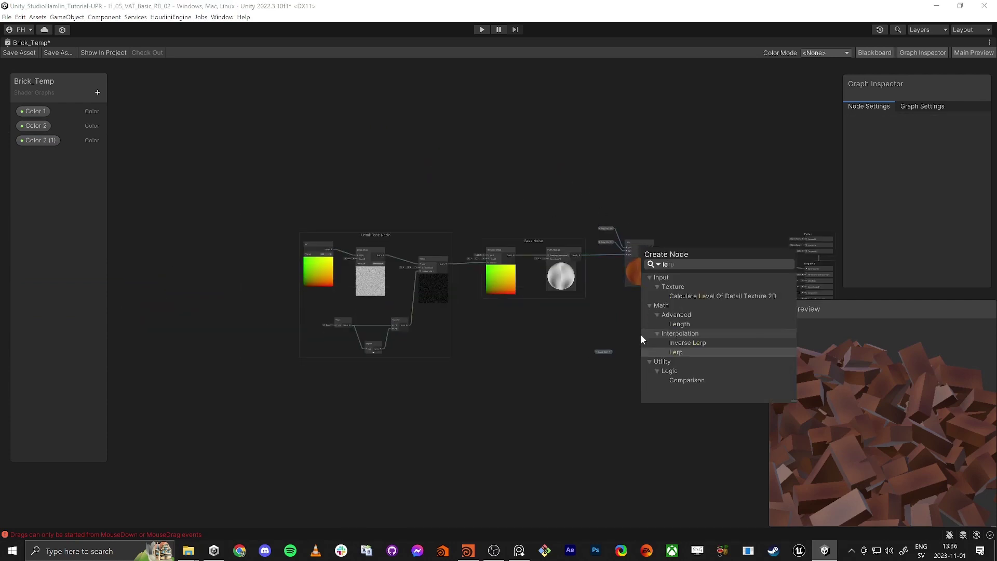
key(Return)
scroll(530, 358, up, 3)
click(517, 347)
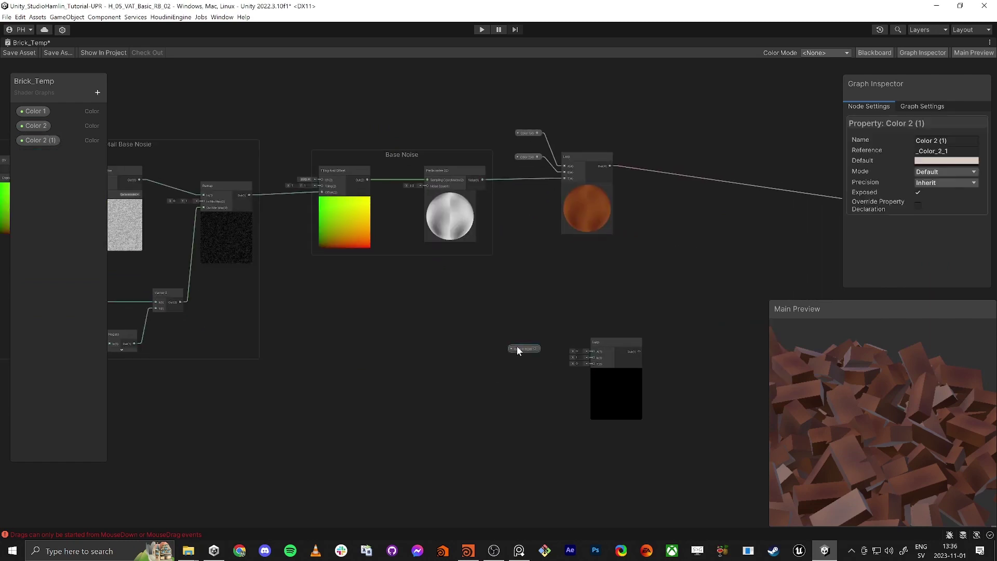
drag(518, 349, 491, 348)
- Wire the first Lerp's output into the new Lerp's A, Color 2 (1) into B, and its output into the fragment Base Color
drag(595, 354, 611, 166)
drag(593, 358, 509, 349)
middle_drag(499, 348, 469, 340)
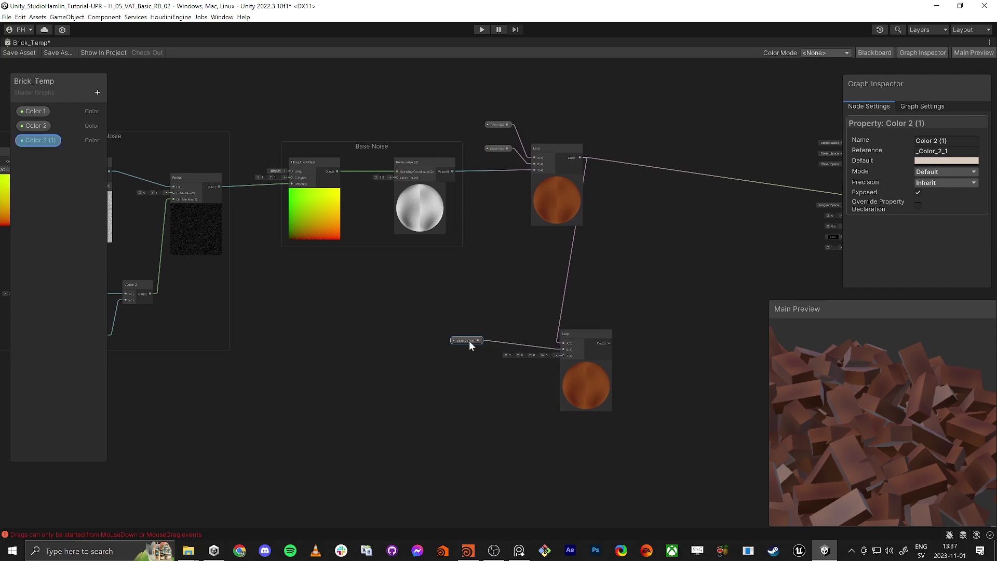
middle_drag(646, 345, 541, 354)
drag(503, 353, 743, 204)
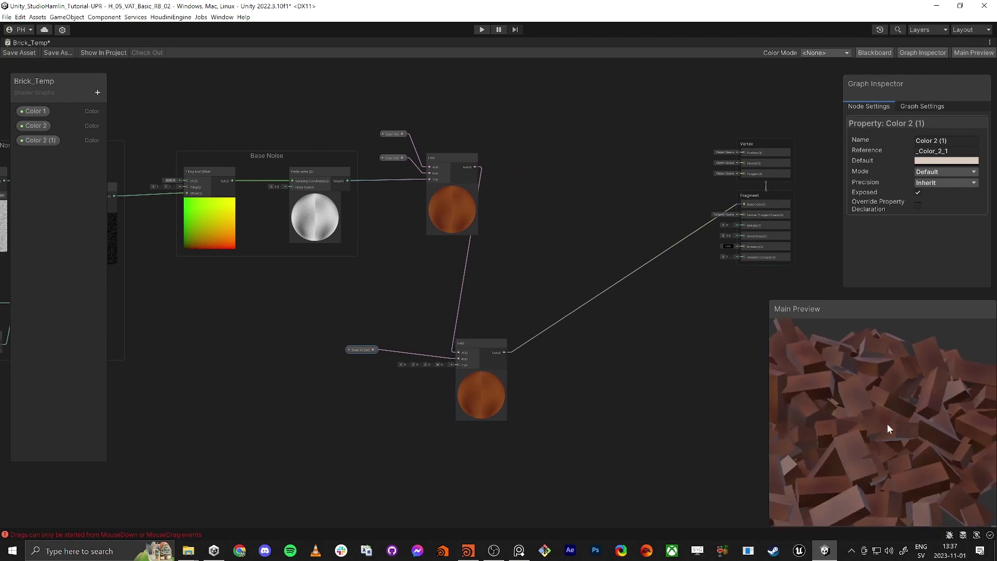
right_click(885, 424)
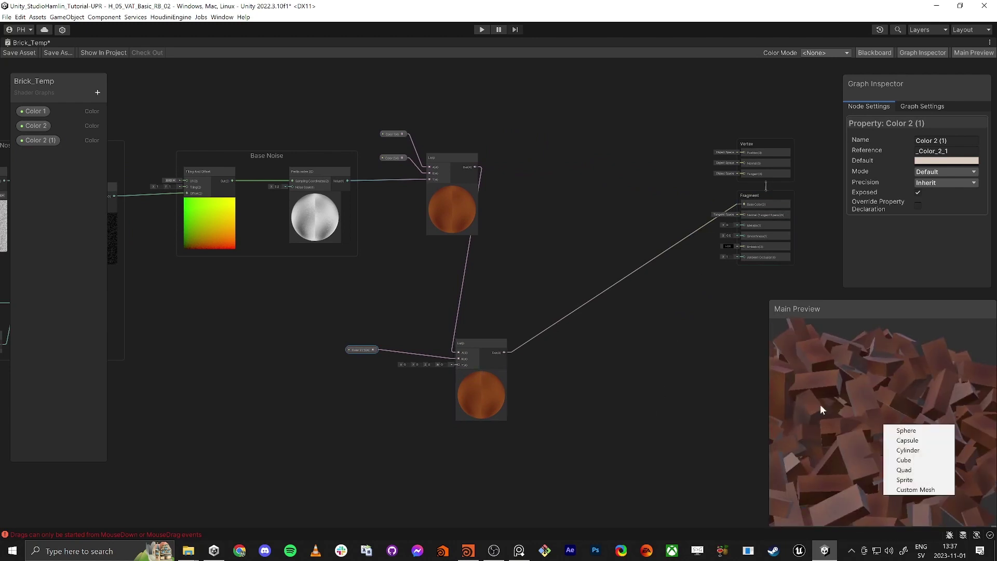
click(593, 421)
middle_drag(460, 375, 560, 344)
scroll(623, 312, up, 5)
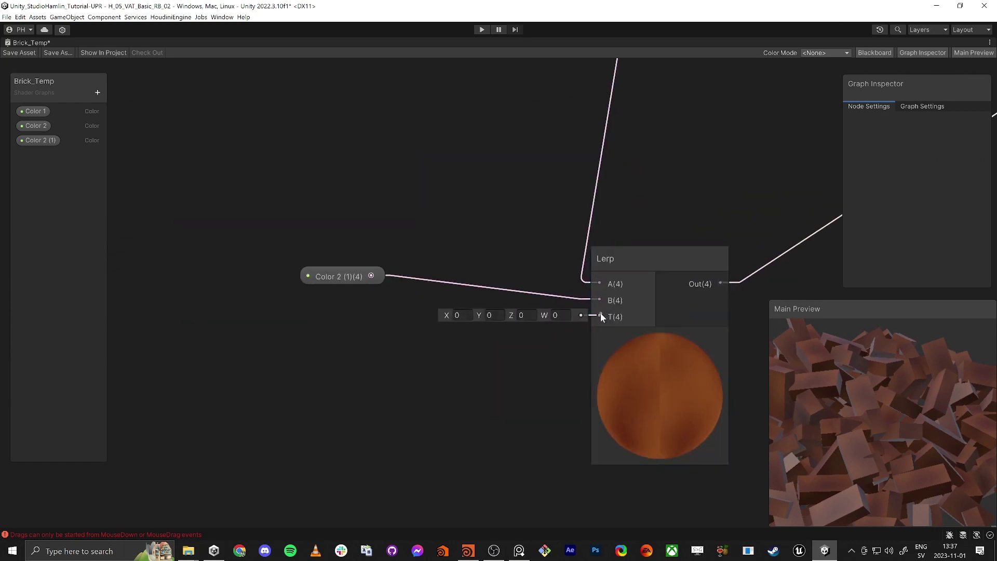
drag(600, 316, 293, 390)
scroll(571, 341, down, 1)
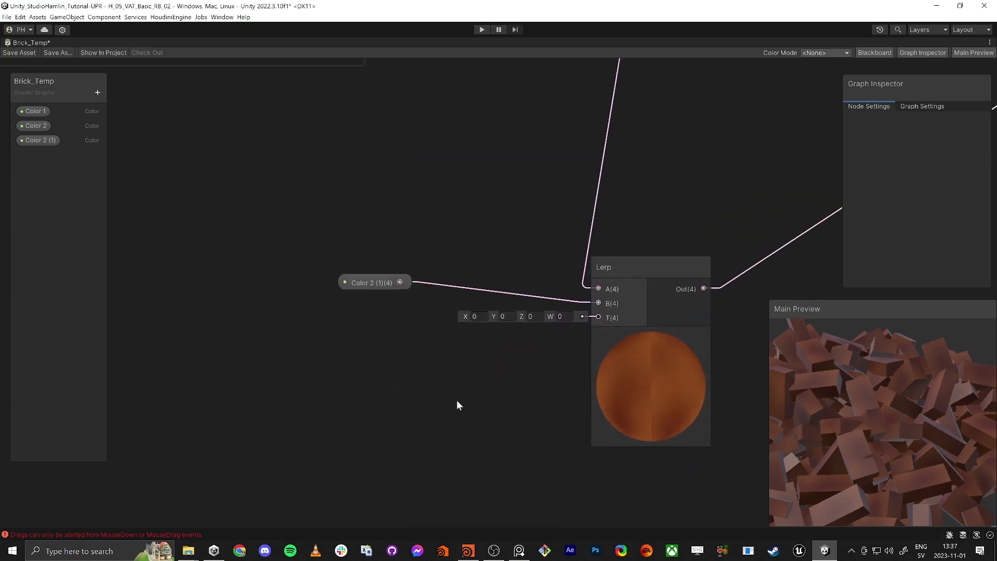
middle_drag(457, 400, 517, 368)
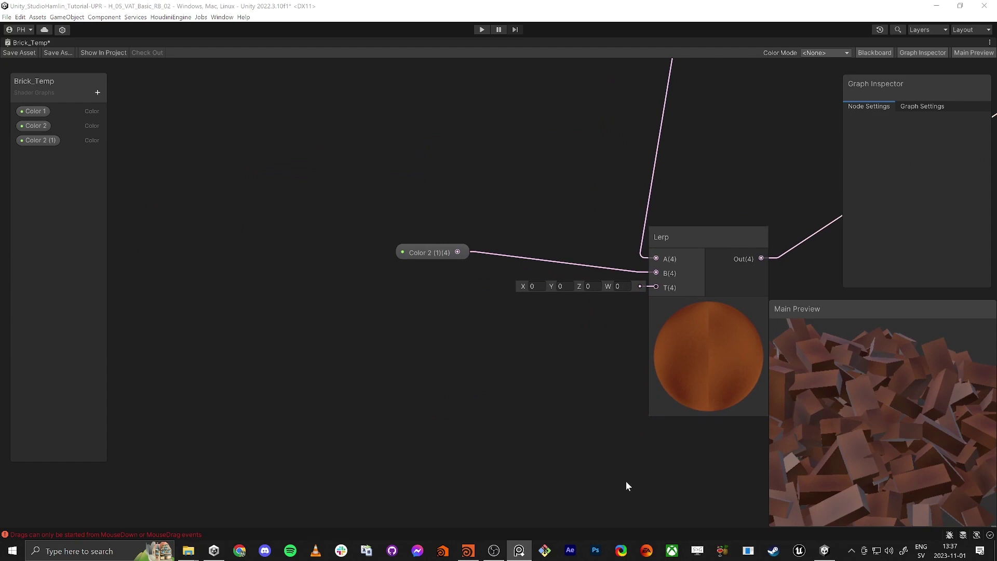
- Move both noise groups, the color nodes and both Lerp nodes up together to free space below them
scroll(323, 383, down, 8)
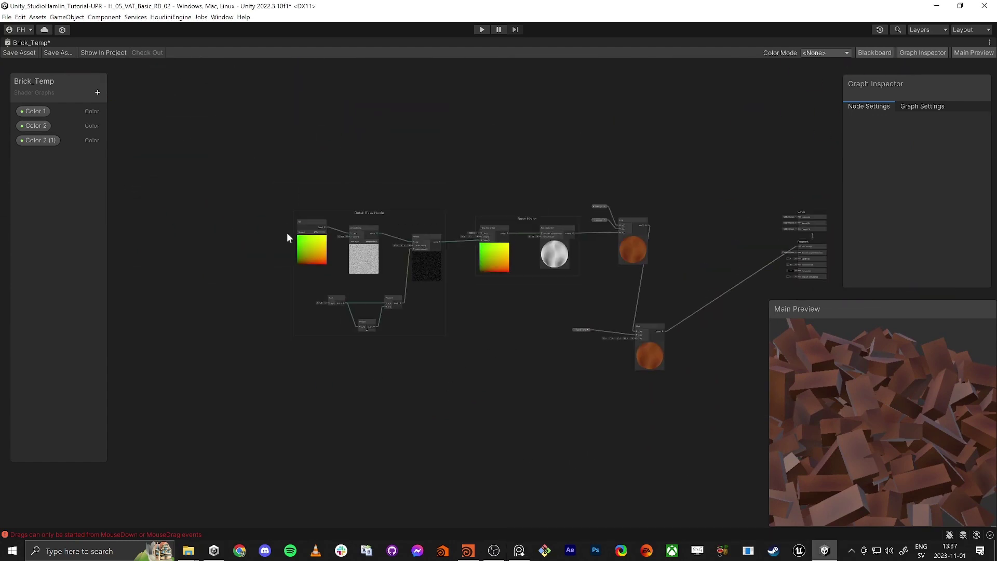
drag(660, 299, 673, 305)
drag(690, 394, 691, 395)
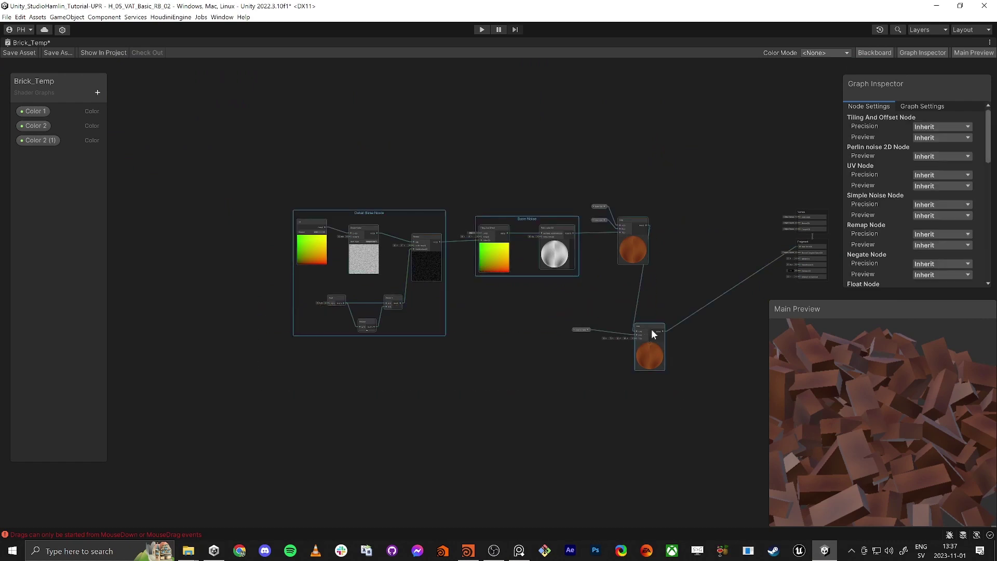
drag(653, 330, 674, 236)
- Add a Tiling And Offset node in the free space below the Detail Base Nosie group
key(space)
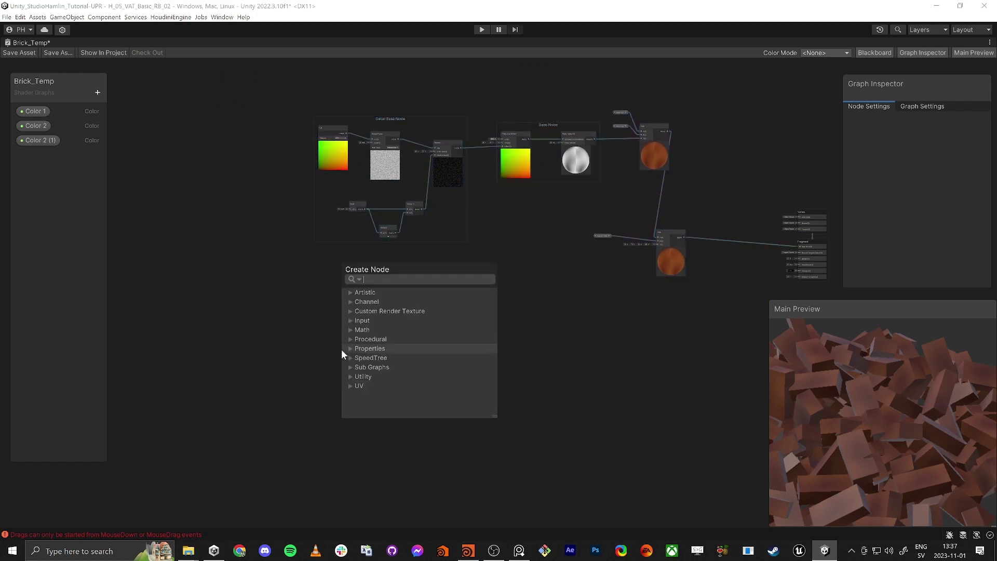
text(tiling)
key(Return)
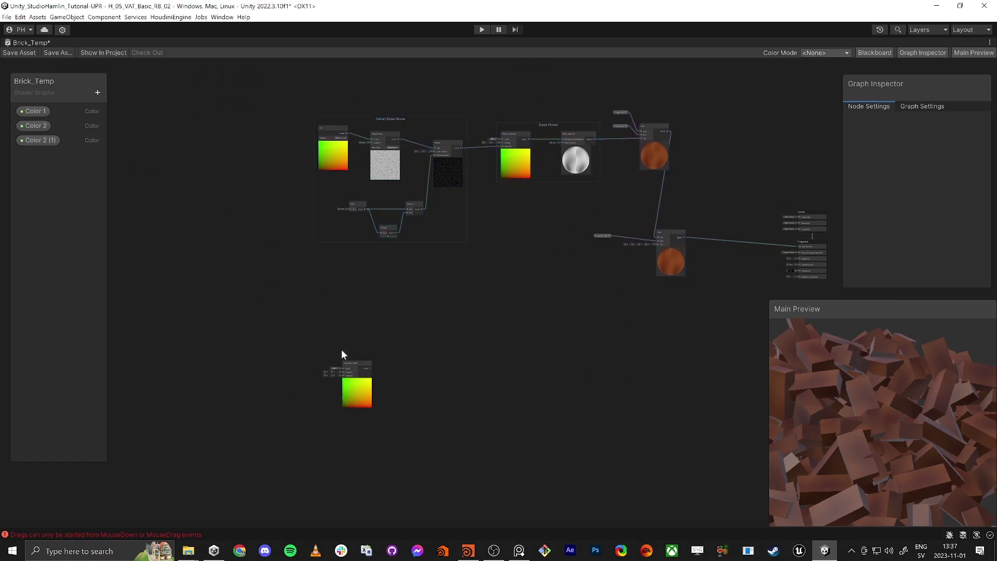
drag(352, 380, 389, 238)
middle_drag(553, 286, 615, 291)
click(601, 283)
scroll(563, 271, up, 3)
- Add a Perlin noise 2D node fed by the new Tiling And Offset output and set its Noise Scale to 1
drag(462, 243, 644, 240)
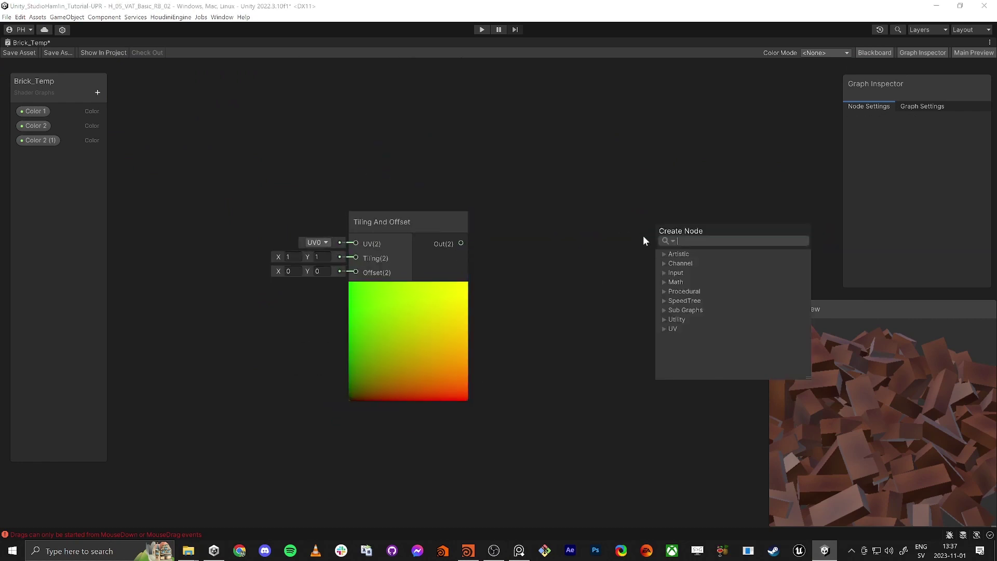
text(perlin)
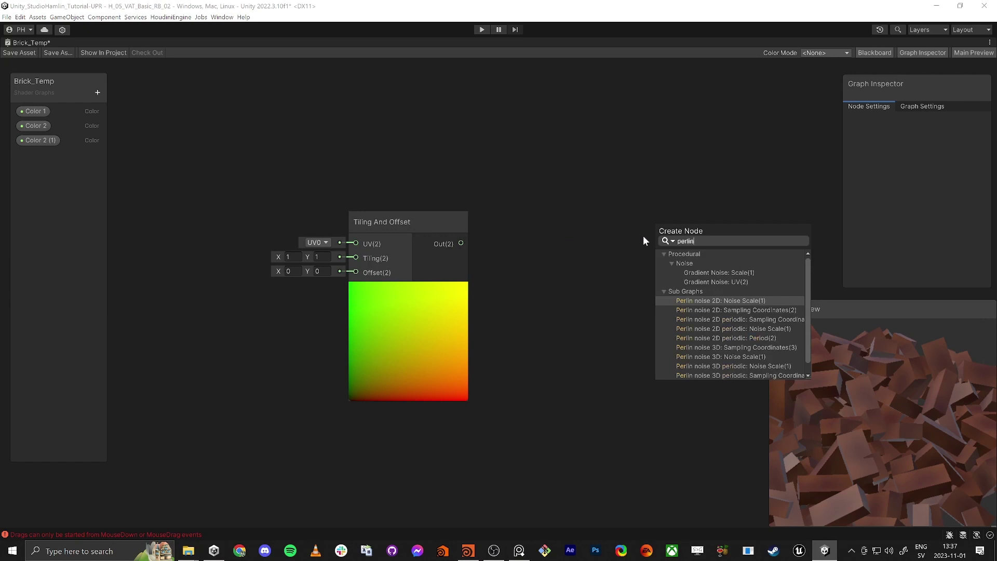
key(Return)
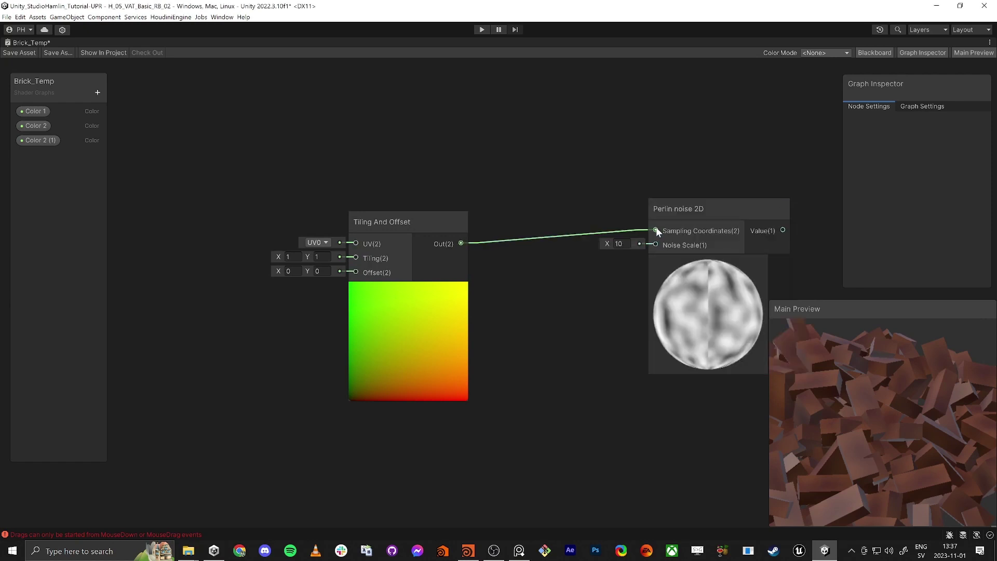
drag(708, 206, 666, 226)
middle_drag(693, 191, 634, 210)
drag(525, 283, 507, 285)
text(1)
key(Return)
middle_drag(644, 196, 403, 337)
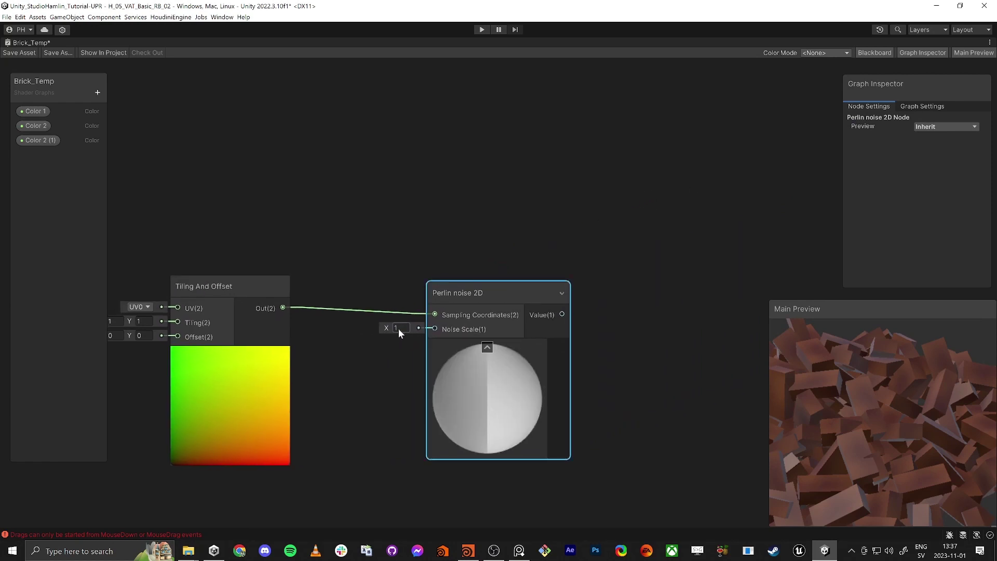
- Connect the new Perlin noise 2D value to the T input of the second Lerp and check the main preview
scroll(613, 260, down, 3)
middle_drag(597, 278, 507, 245)
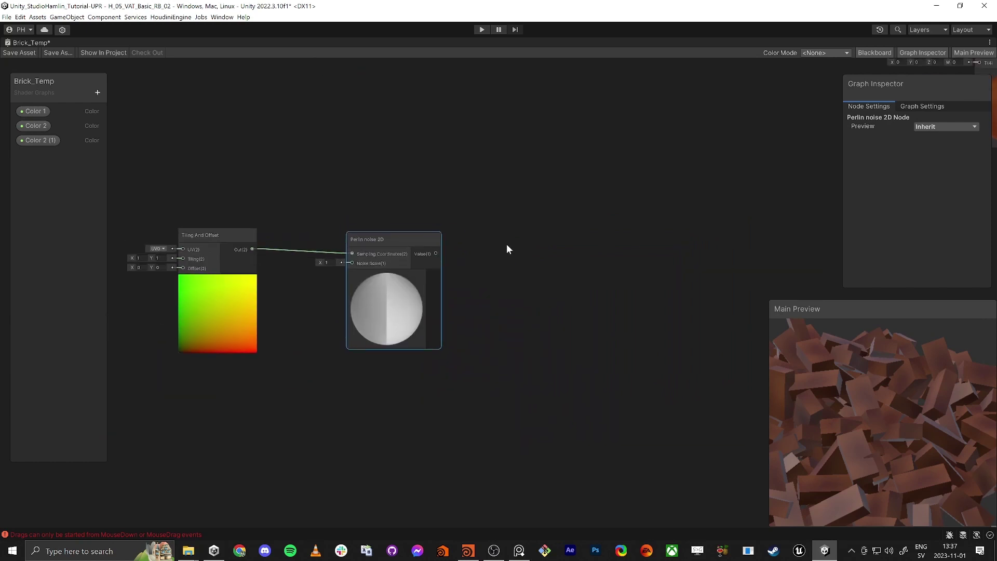
middle_drag(609, 270, 532, 262)
scroll(532, 260, down, 3)
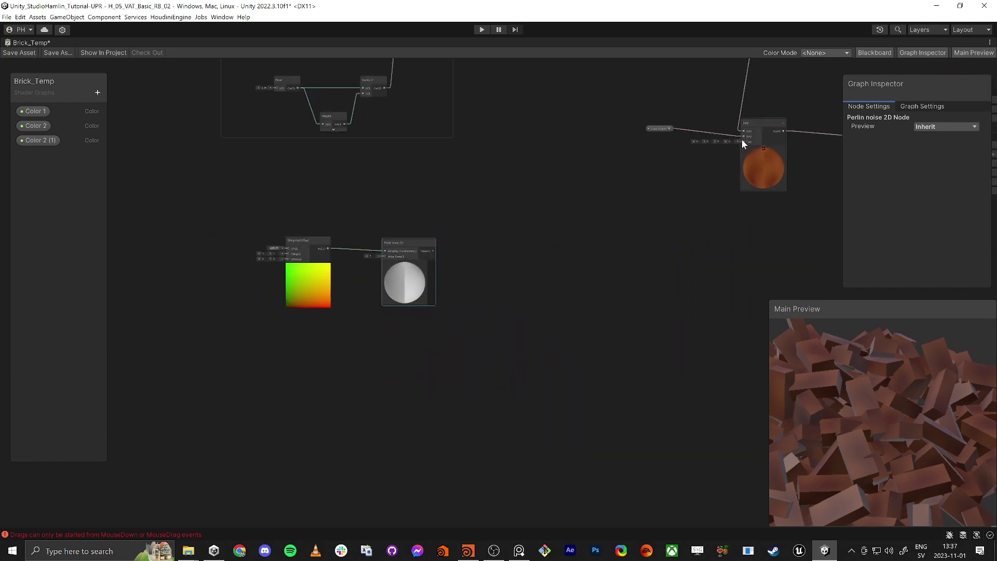
drag(743, 141, 434, 251)
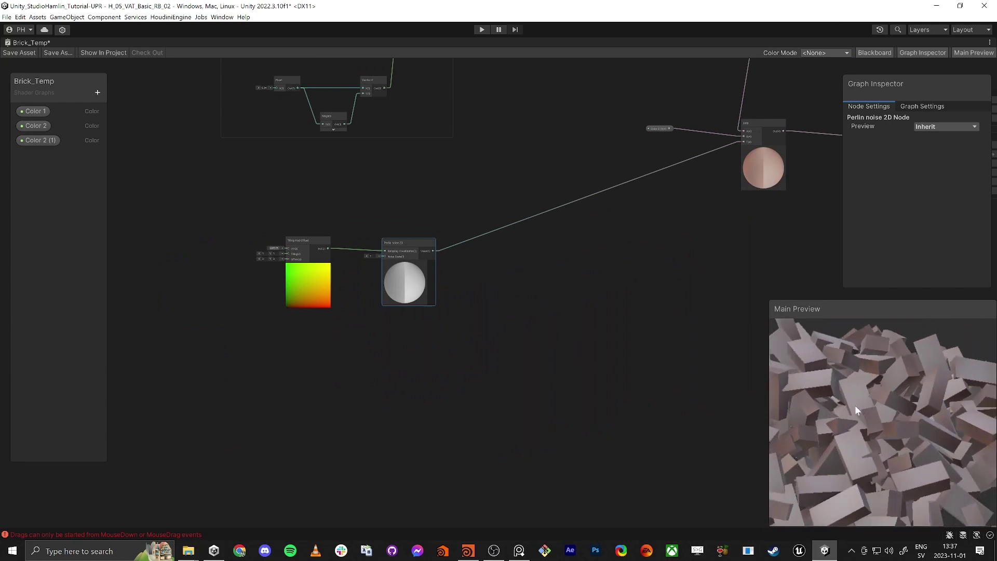
right_click(856, 408)
- Try a different Noise Scale on the new Perlin noise 2D node and set it back to 1
drag(366, 254, 368, 280)
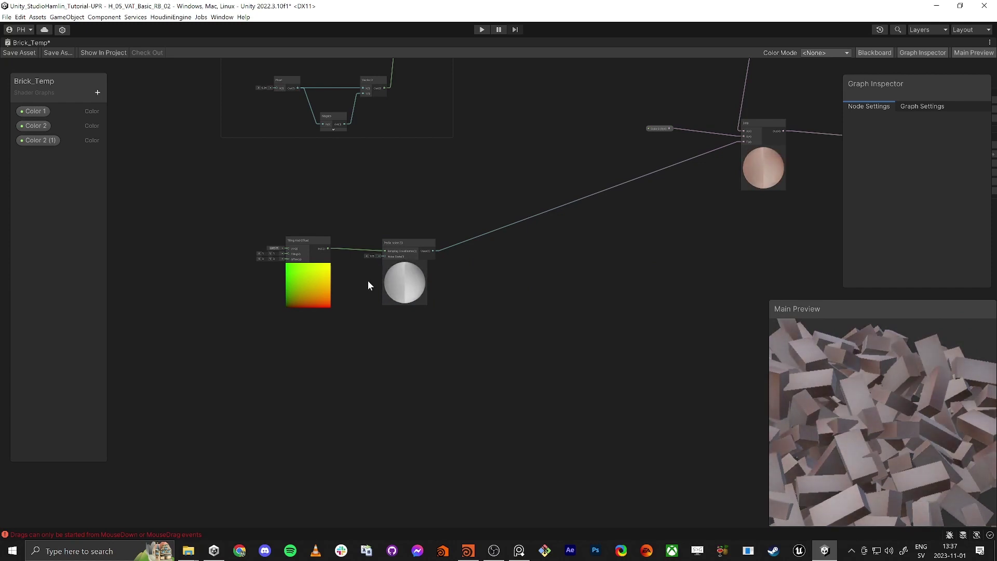
click(372, 256)
text(1)
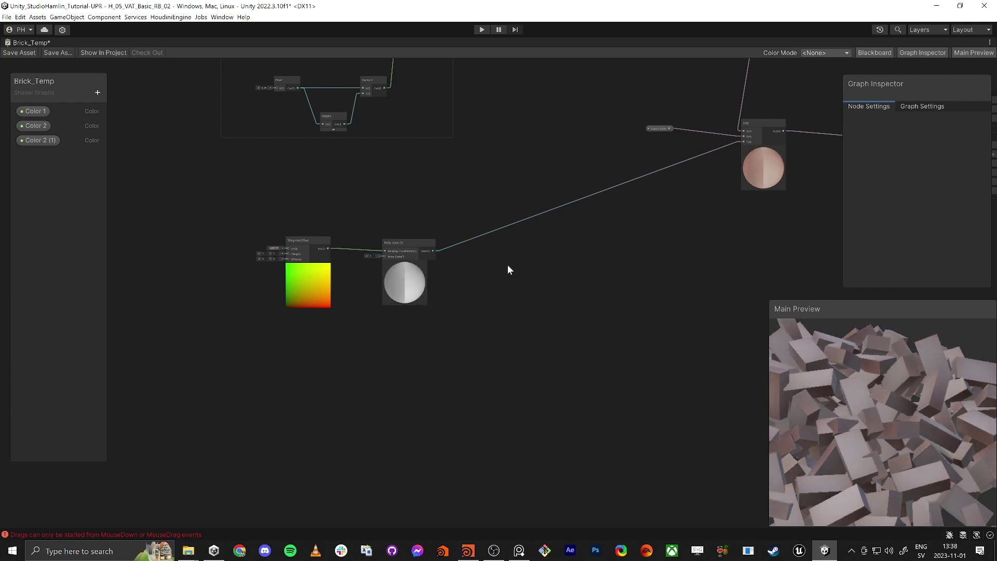
- Add a Remap node after the new Perlin noise 2D node and feed the noise value into its In port
drag(433, 250, 478, 261)
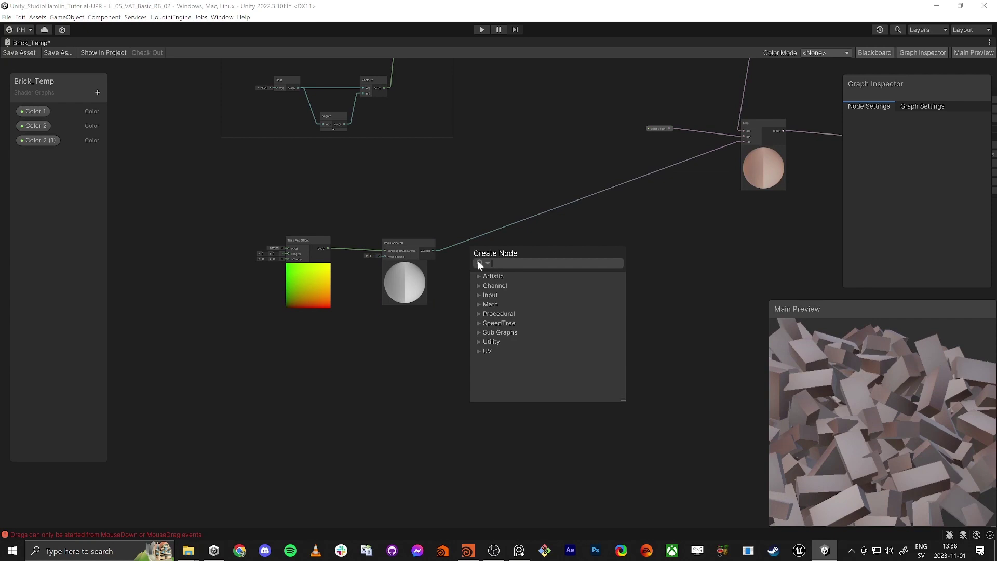
text(remap)
key(Return)
scroll(353, 253, up, 5)
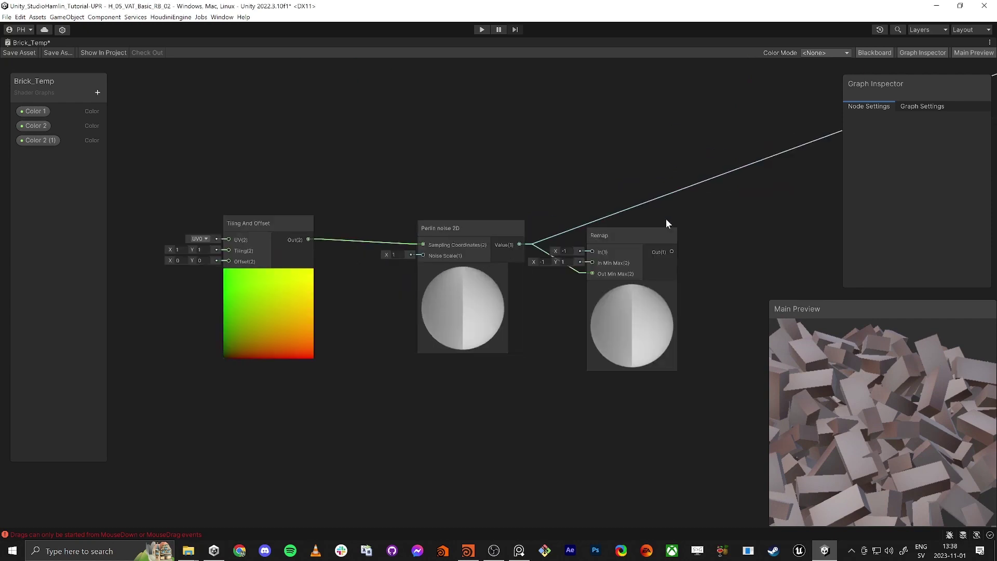
drag(597, 226, 740, 244)
drag(715, 282, 732, 262)
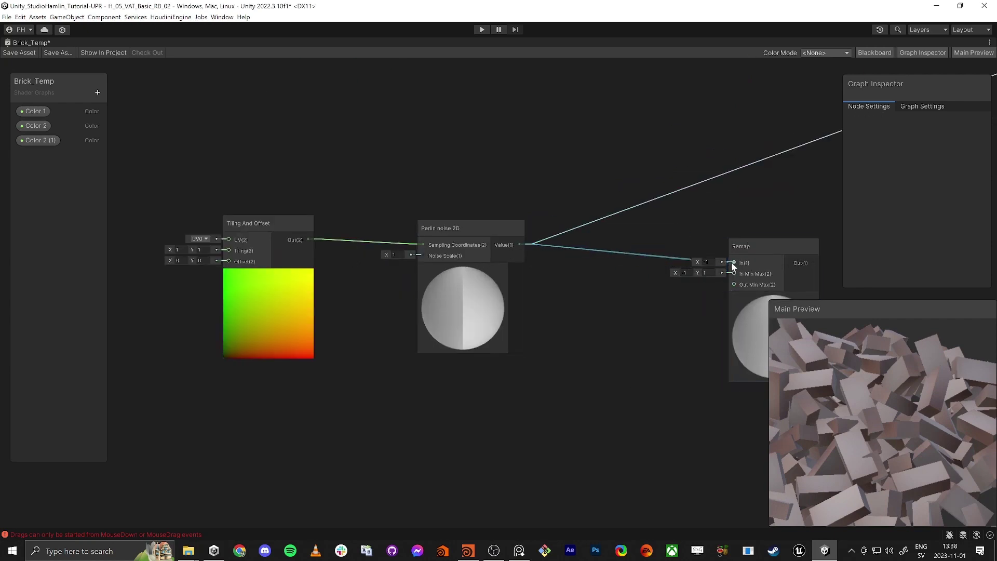
- Set the X value of the new Remap node's In Min Max to 0.31
click(690, 271)
text(0)
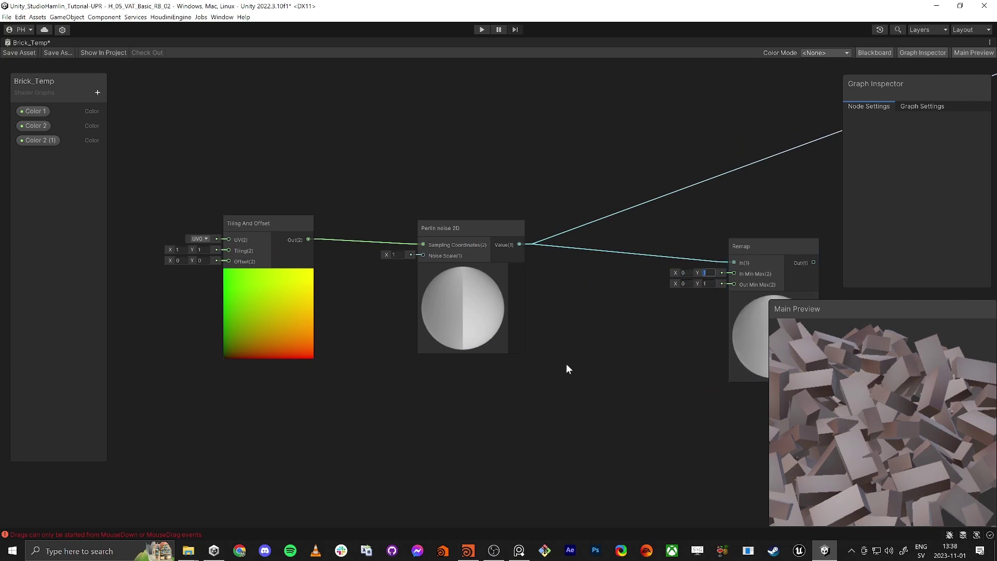
scroll(494, 411, up, 3)
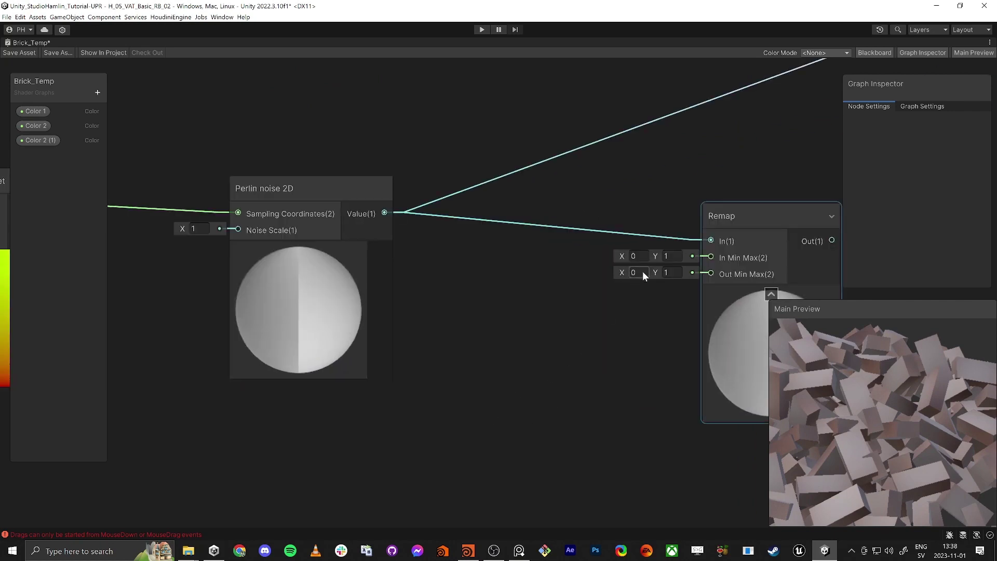
drag(621, 254, 627, 254)
- Connect the new Remap output to the second Lerp's T input in place of the direct noise connection
middle_drag(603, 366, 266, 444)
scroll(266, 444, down, 3)
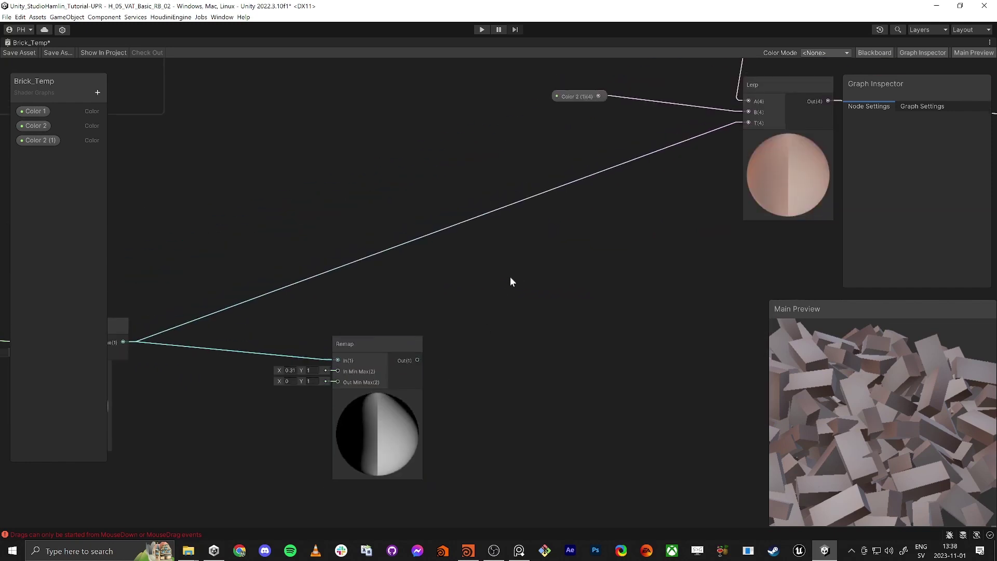
drag(418, 360, 749, 123)
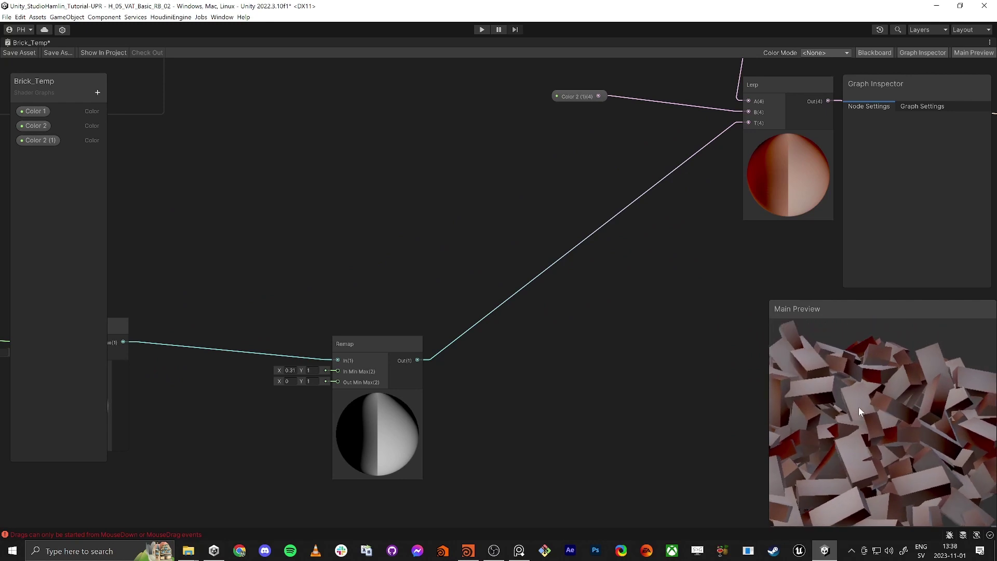
right_click(859, 407)
click(528, 406)
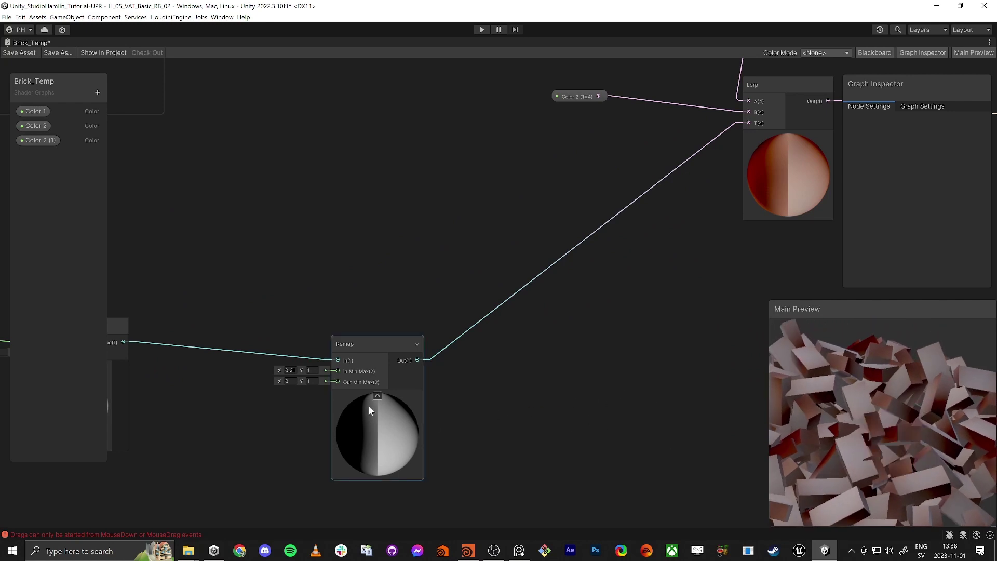
- Set the Y value of the new Remap node's In Min Max to 0.79
drag(302, 371, 298, 371)
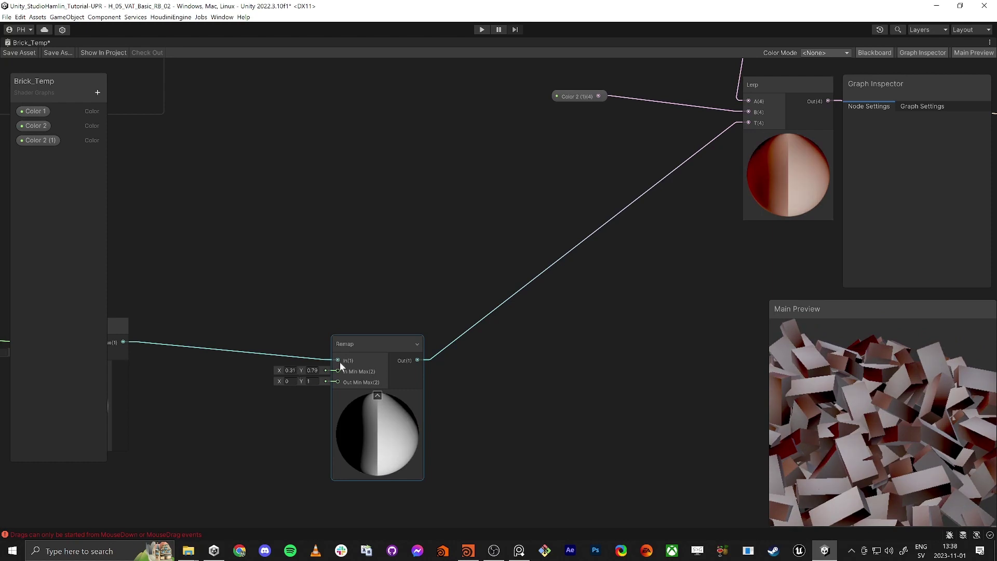
click(417, 344)
click(416, 345)
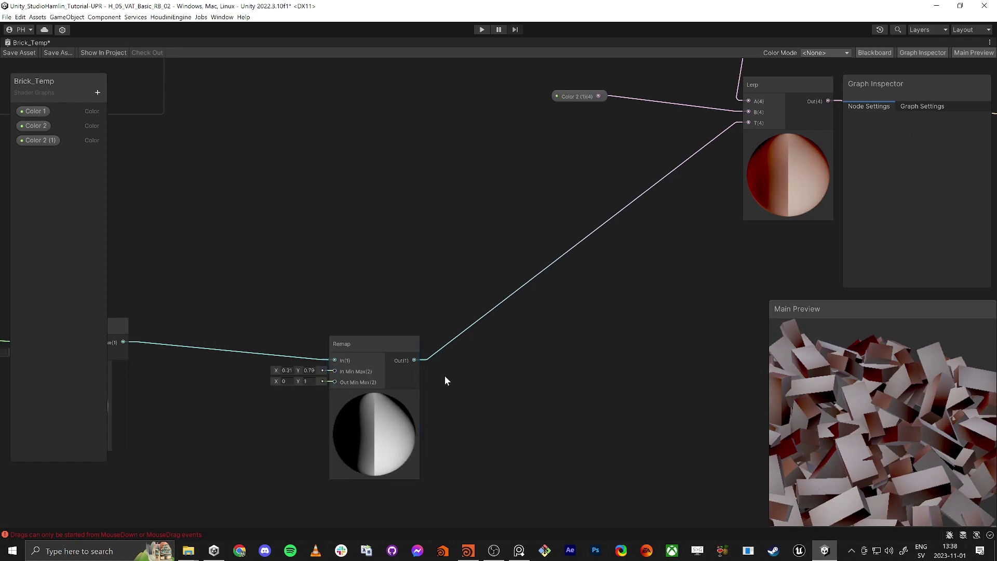
- Add a Saturate node after the new Remap node and connect its output to the second Lerp's T input
key(space)
text(sat)
key(Return)
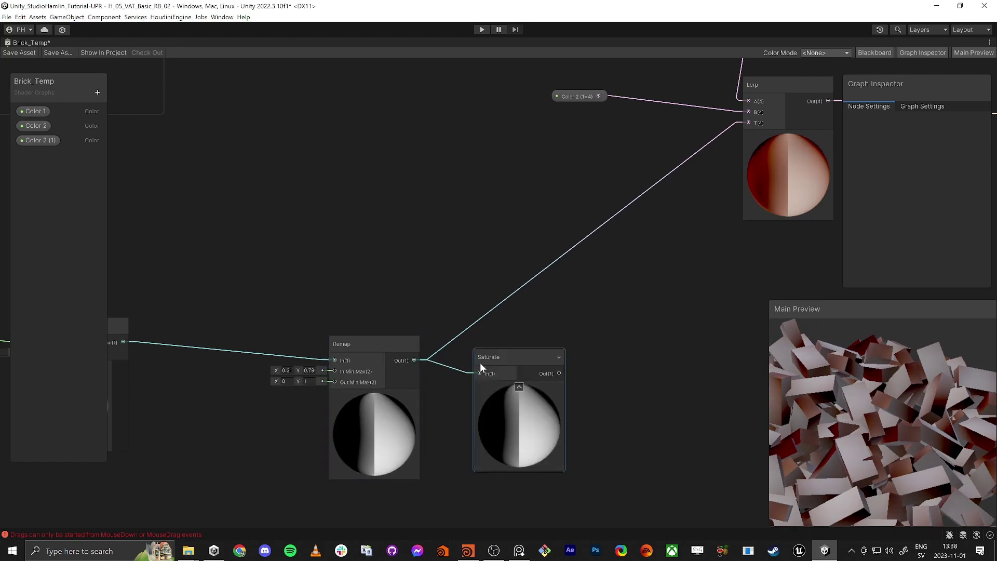
drag(494, 358, 527, 340)
click(310, 370)
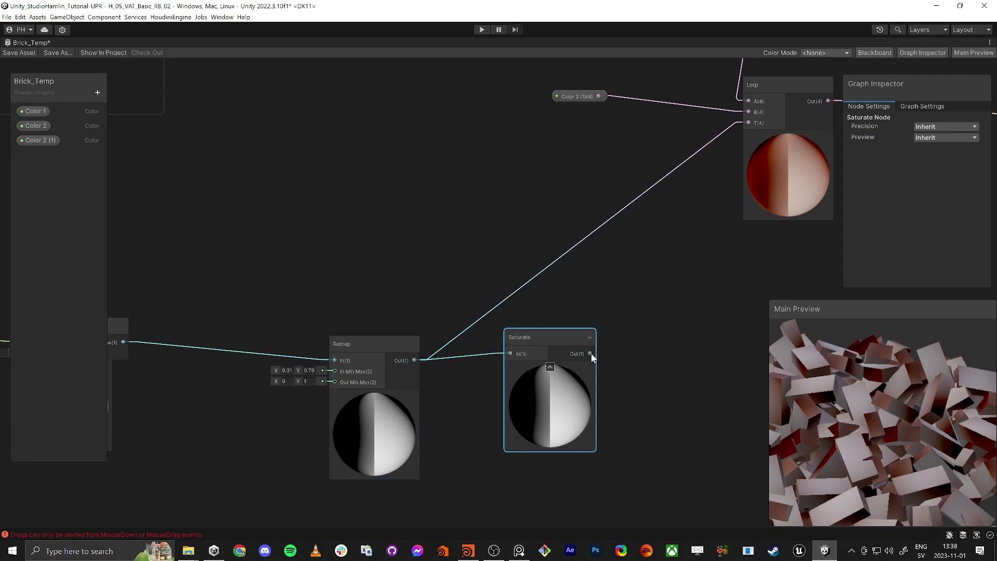
drag(591, 354, 751, 122)
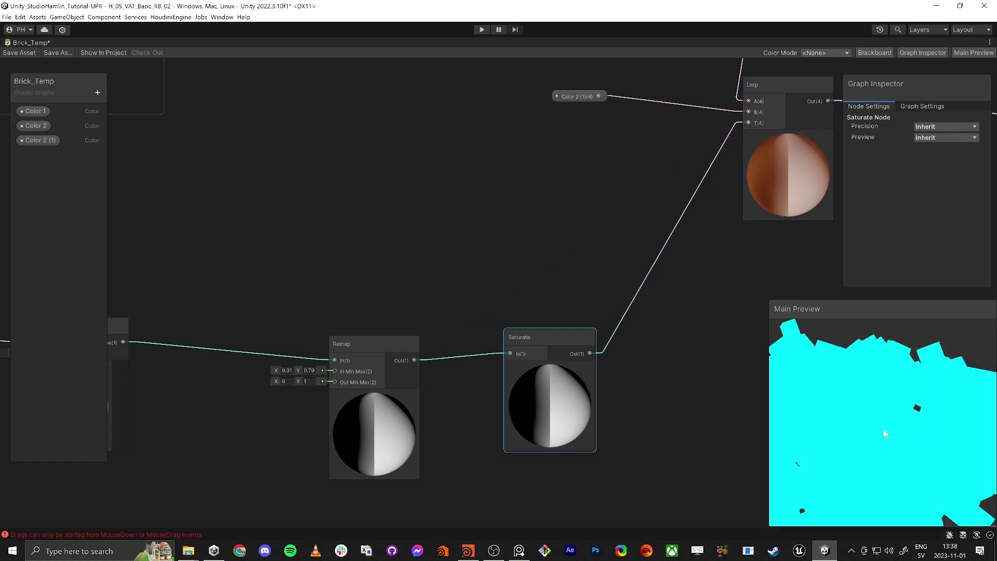
right_drag(881, 428, 862, 420)
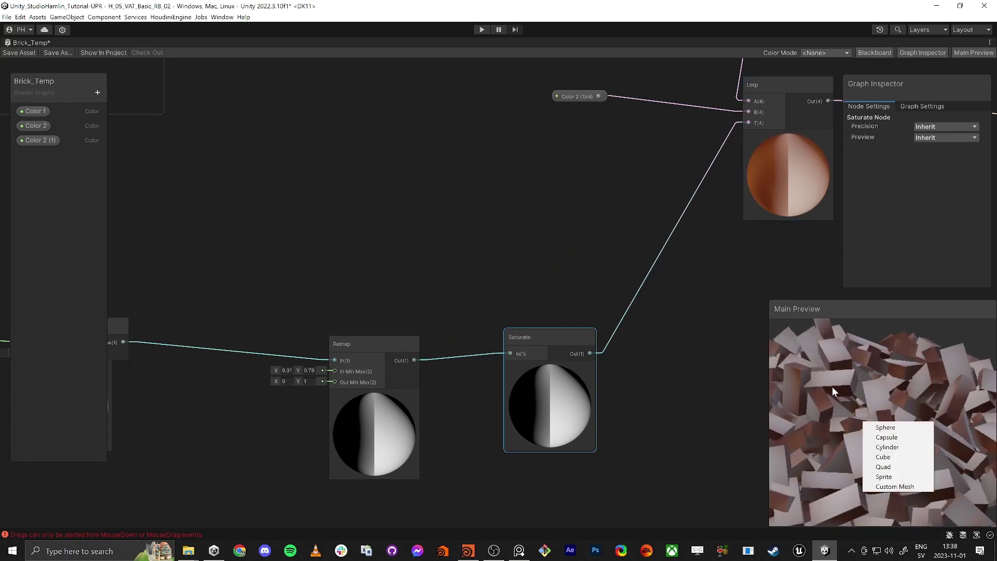
drag(833, 387, 856, 381)
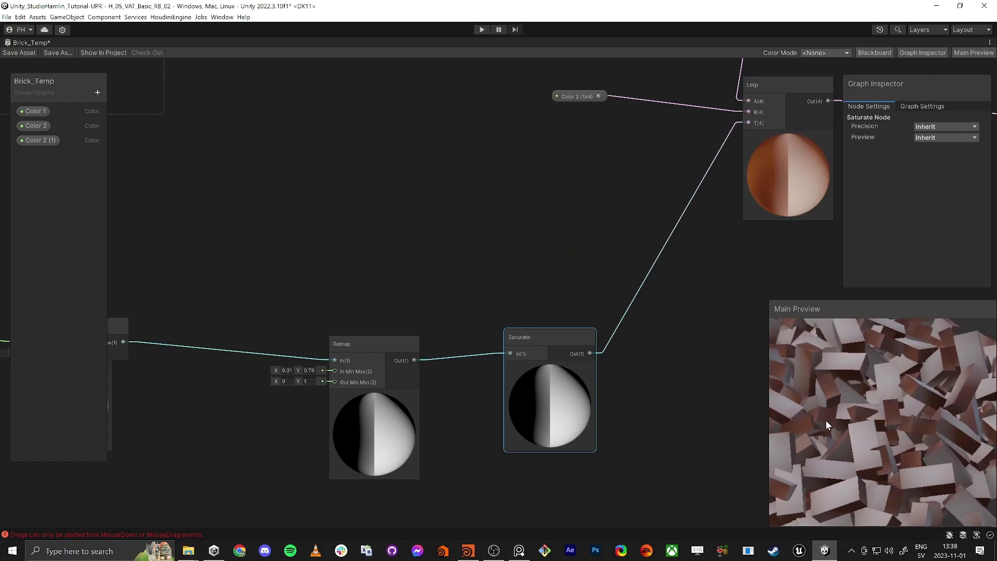
- Set the new Perlin noise 2D node's Noise Scale to 1.75 and the following Remap's In Min Max to 0.43 and 0.58
middle_drag(311, 420, 597, 361)
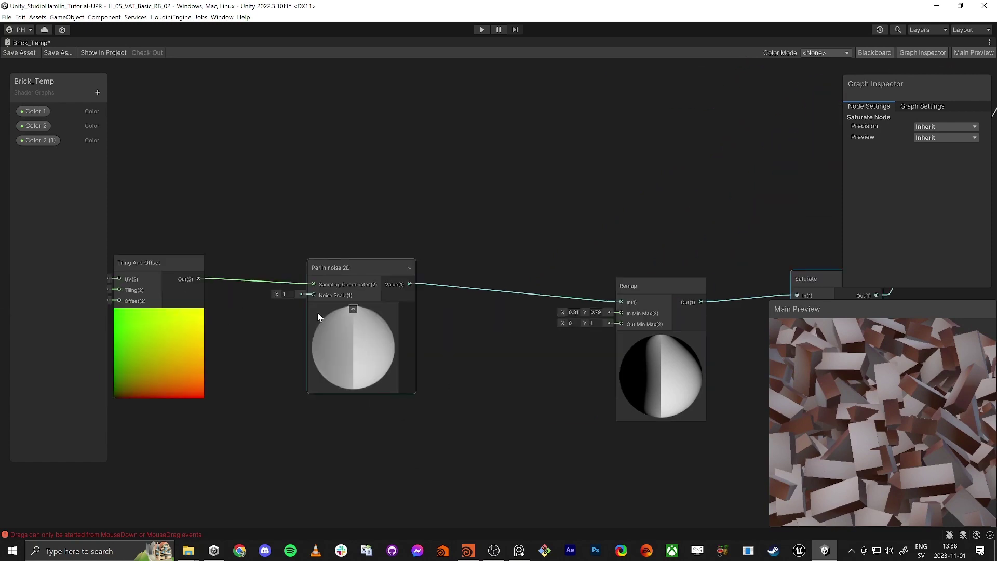
drag(277, 294, 292, 293)
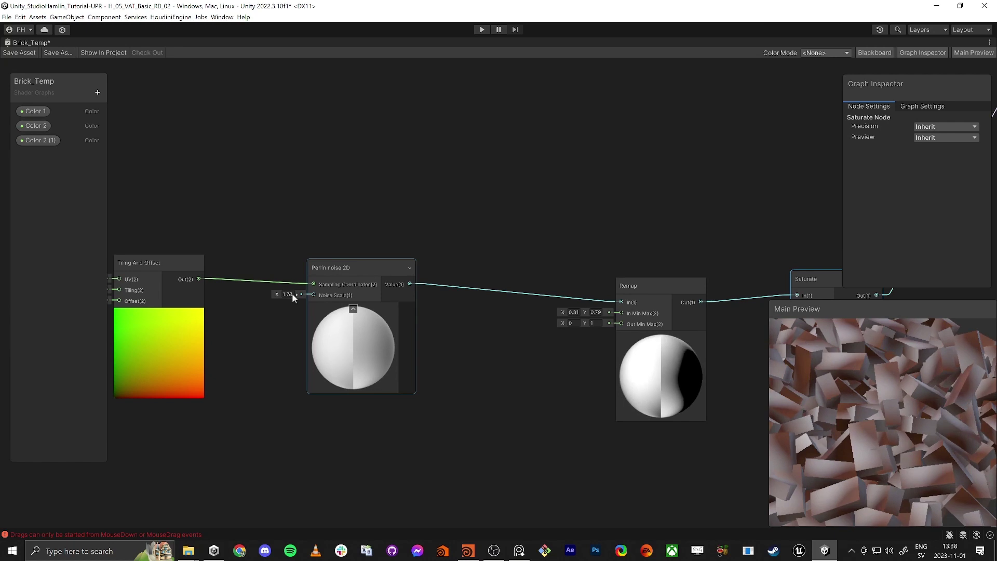
drag(968, 434, 924, 438)
right_click(924, 438)
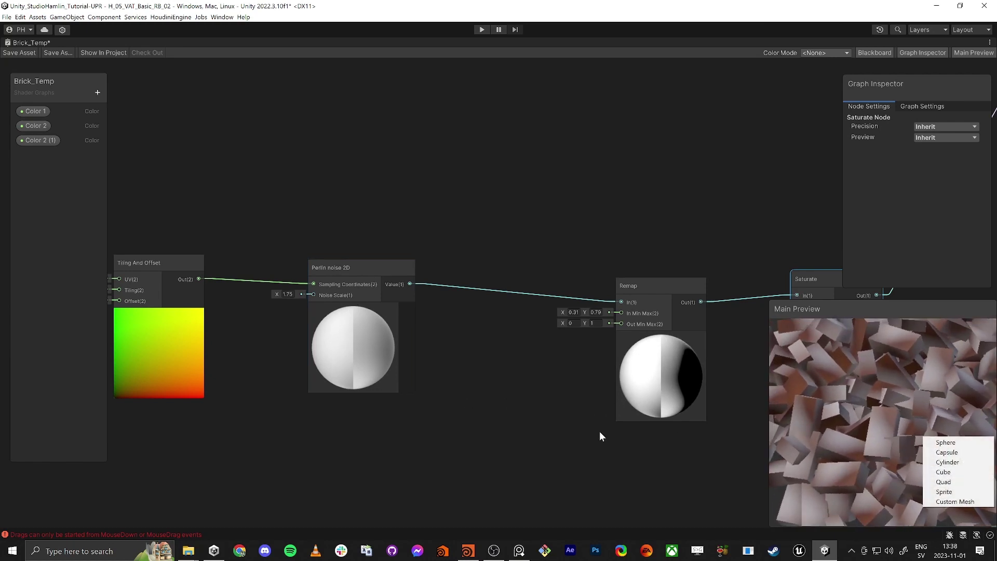
mouse_move(564, 312)
mouse_down()
mouse_move(583, 312)
mouse_move(568, 314)
mouse_up()
drag(901, 421, 856, 391)
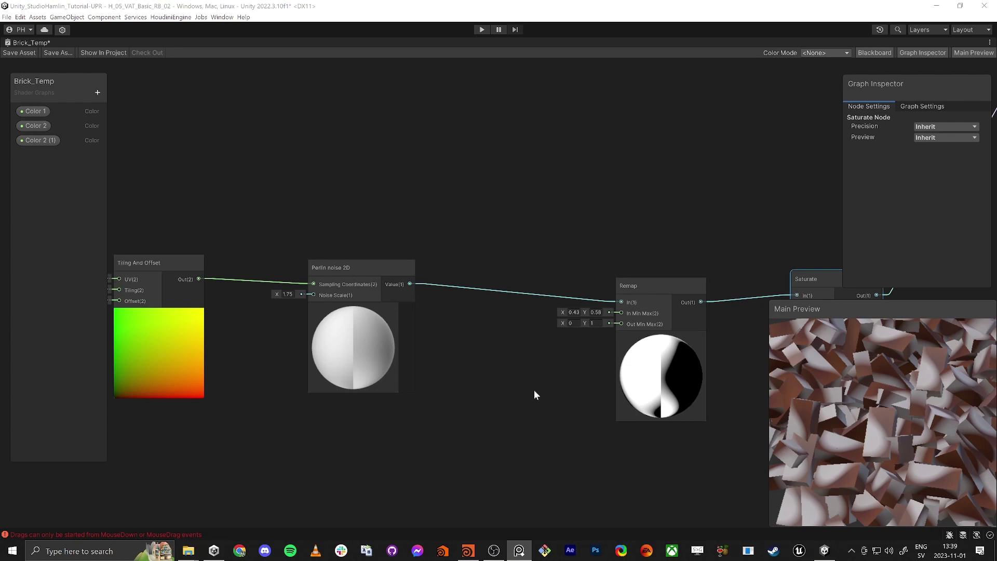
- Line up the new Tiling And Offset, Perlin noise 2D and Remap nodes closely before the Saturate node, and inspect the brick preview
middle_drag(534, 390, 489, 340)
scroll(476, 350, down, 4)
middle_drag(490, 377, 515, 345)
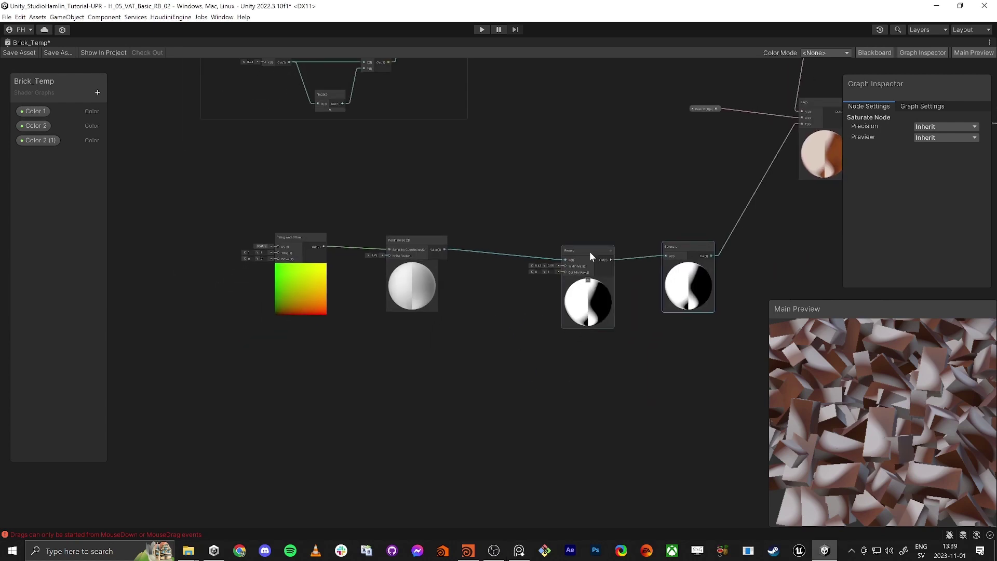
drag(591, 253, 609, 250)
drag(410, 241, 493, 248)
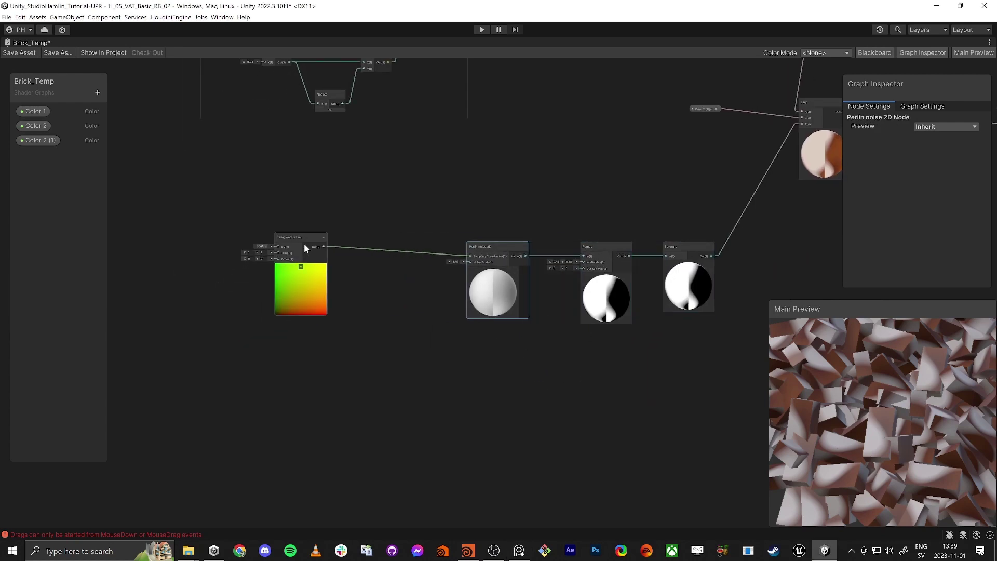
drag(304, 240, 395, 254)
middle_drag(663, 211, 650, 220)
scroll(893, 446, down, 5)
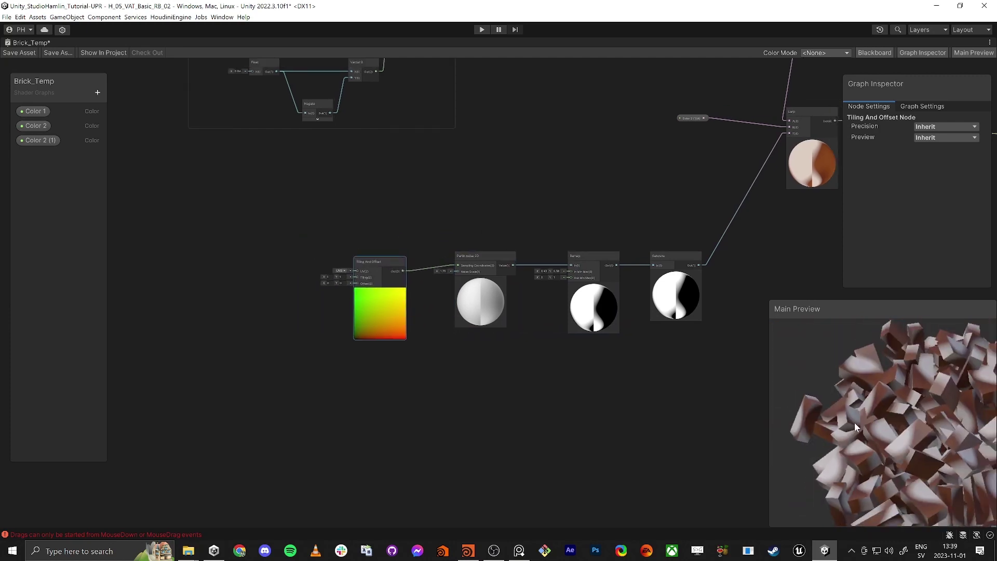
drag(893, 446, 881, 390)
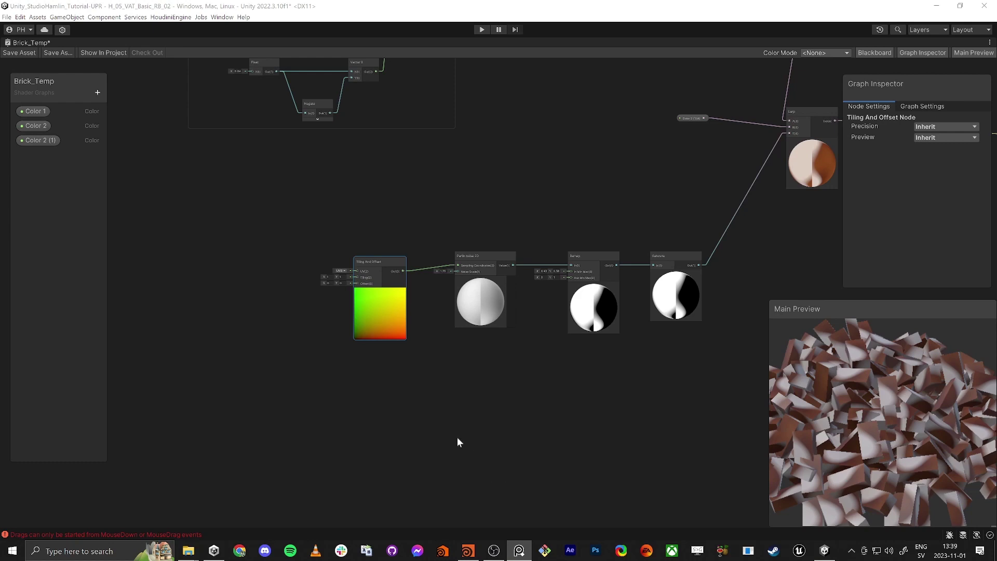
scroll(457, 437, down, 4)
middle_drag(326, 429, 445, 396)
middle_drag(331, 376, 495, 354)
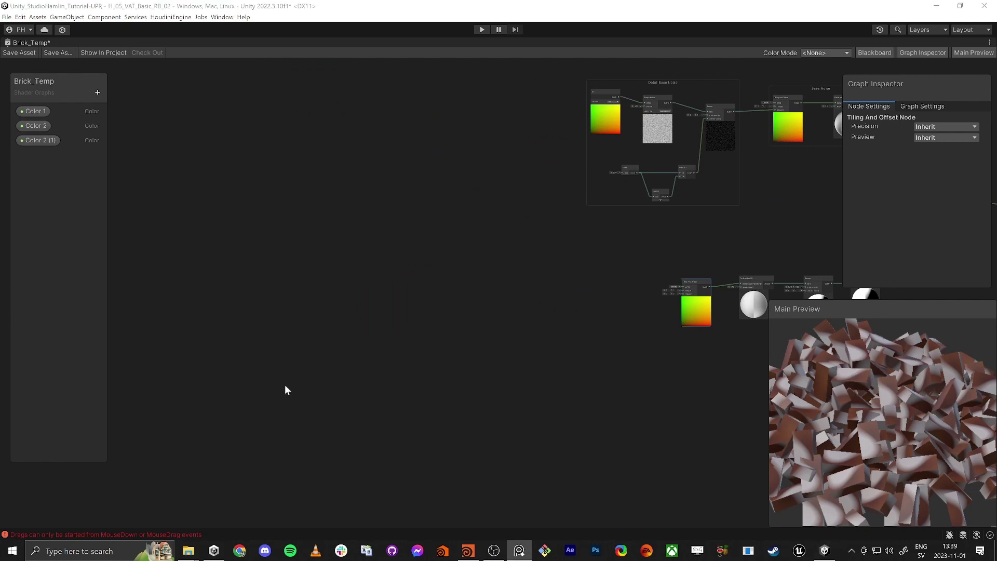
middle_drag(368, 351, 398, 351)
click(393, 353)
key(space)
text(tlin)
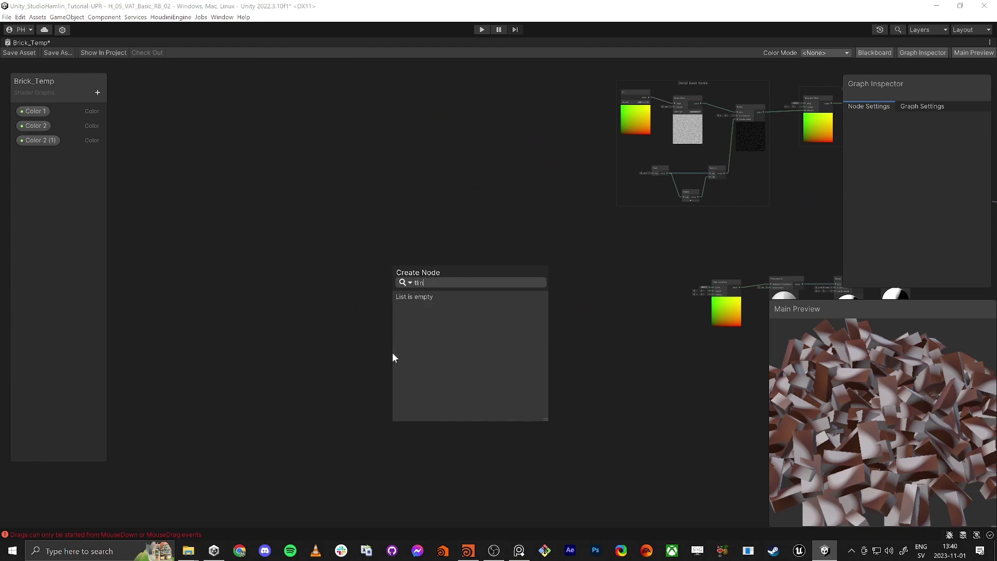
key(Escape)
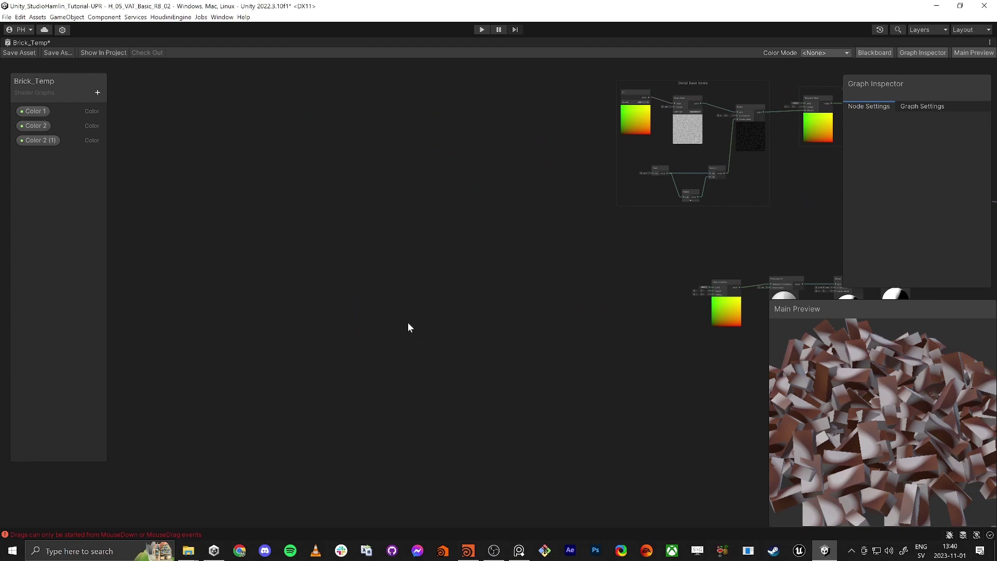
key(space)
key(Escape)
- Add another Tiling And Offset node in the empty area before the second noise chain
key(space)
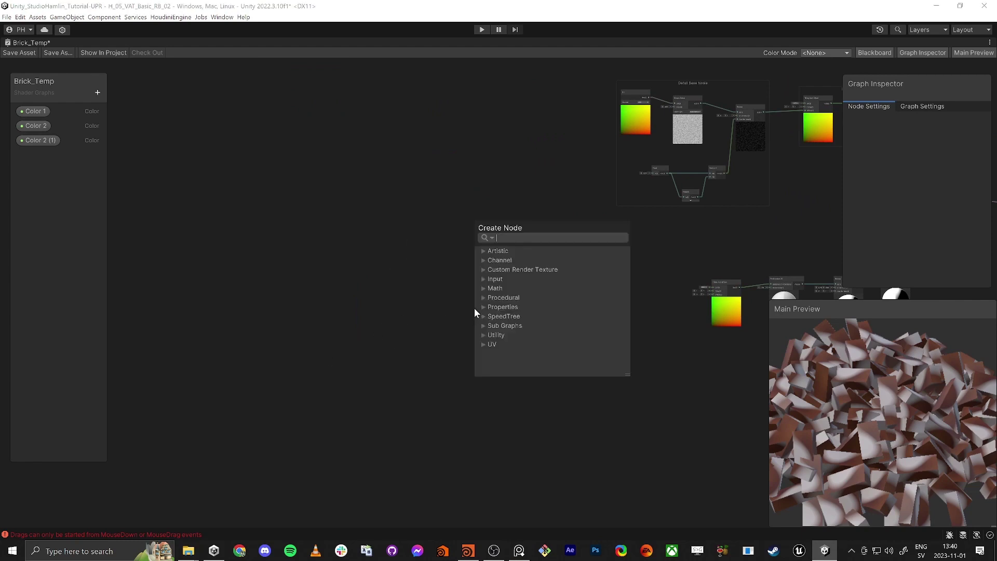
text(tiling)
key(Return)
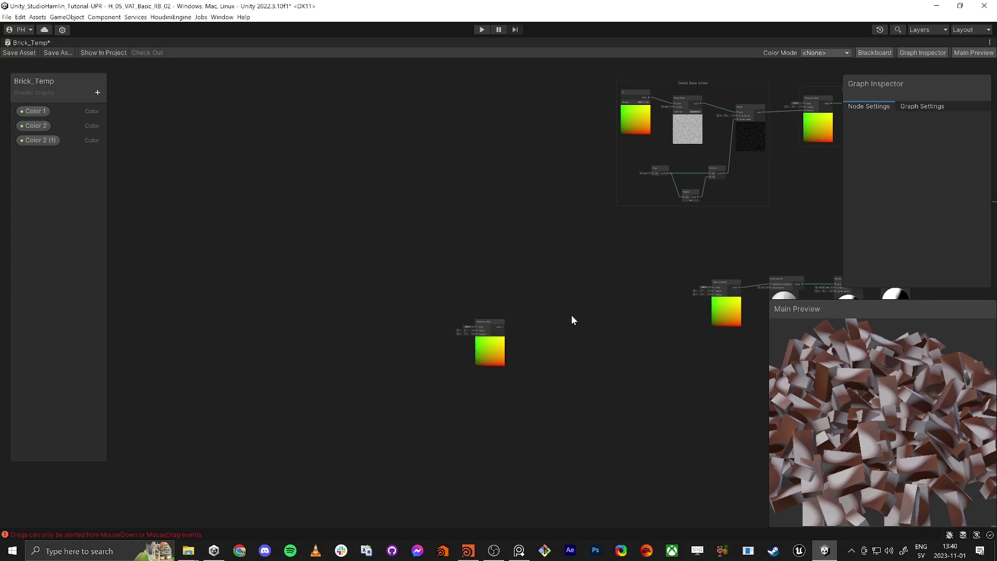
click(483, 317)
- Add a Voronoi node fed through its UV input by the newly added Tiling And Offset node, and place it between the two tiling nodes
drag(492, 321, 505, 301)
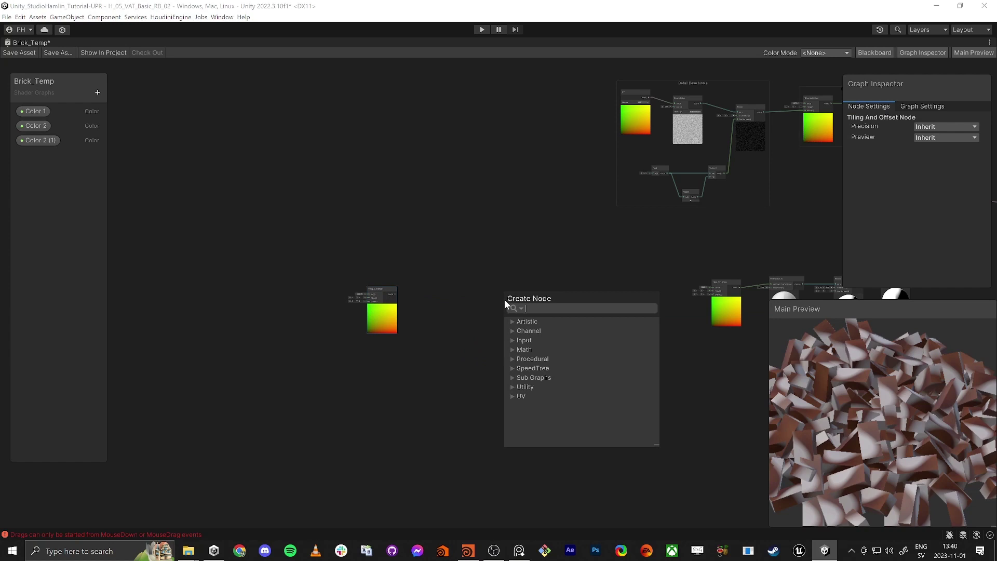
text(voro)
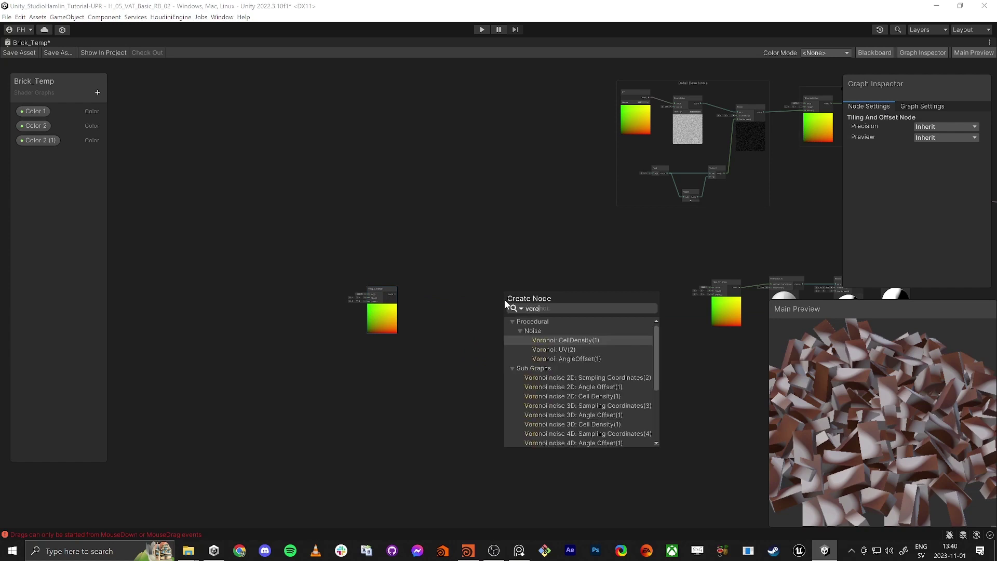
key(Down)
key(Return)
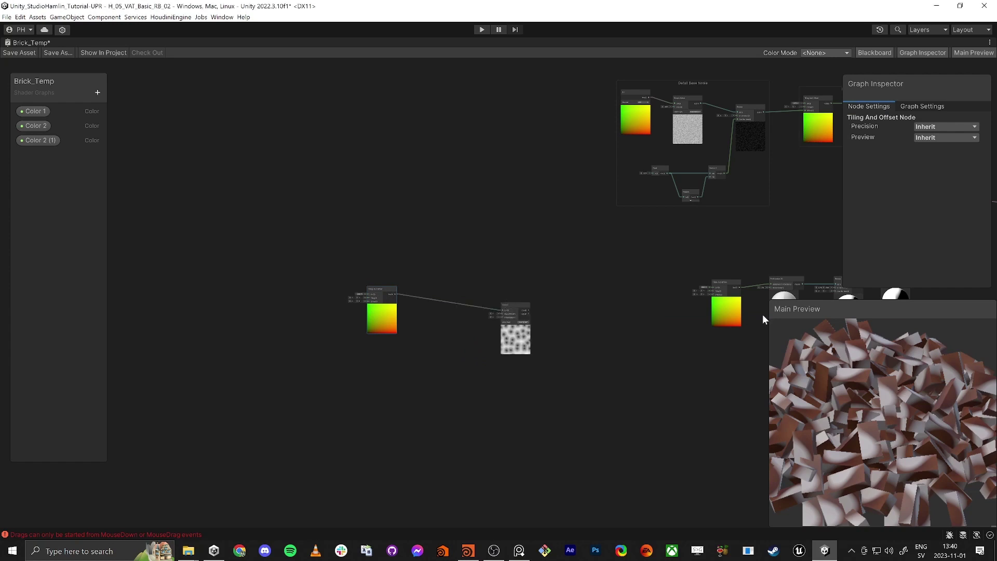
drag(509, 307, 540, 280)
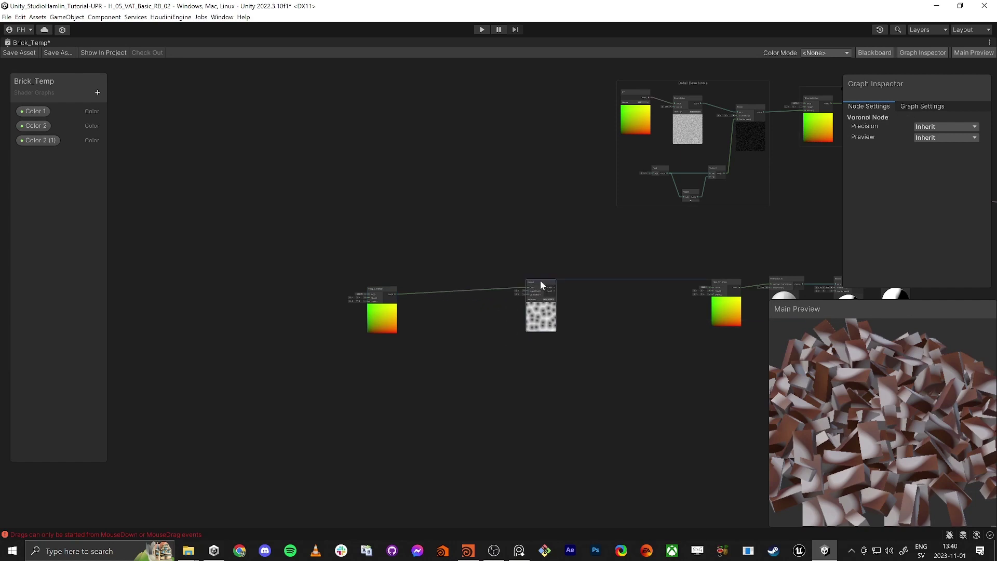
- Add a Simple Noise node fed by the same Tiling And Offset output and connect its output to the Voronoi's CellDensity input
scroll(462, 338, up, 3)
drag(300, 250, 341, 326)
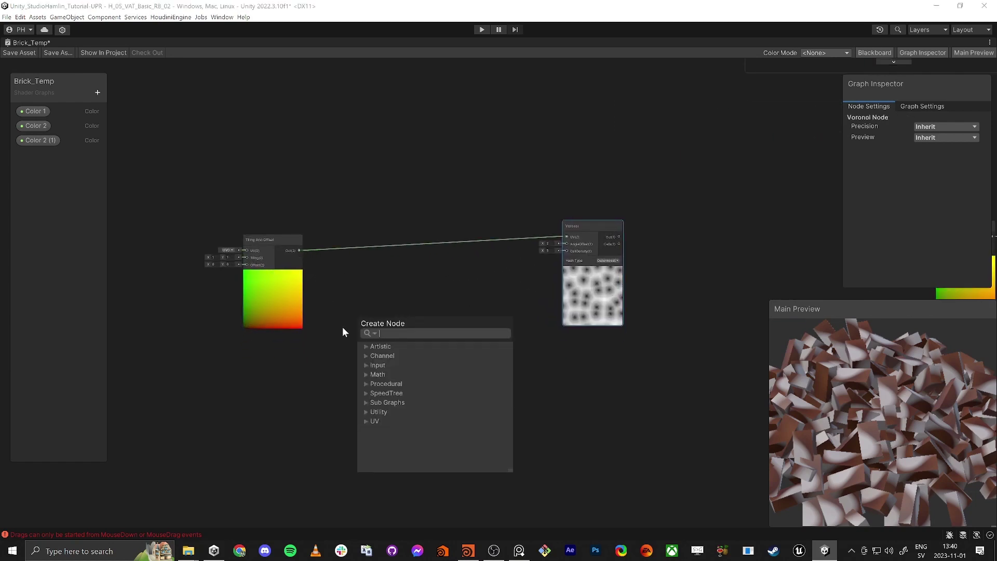
text(simp)
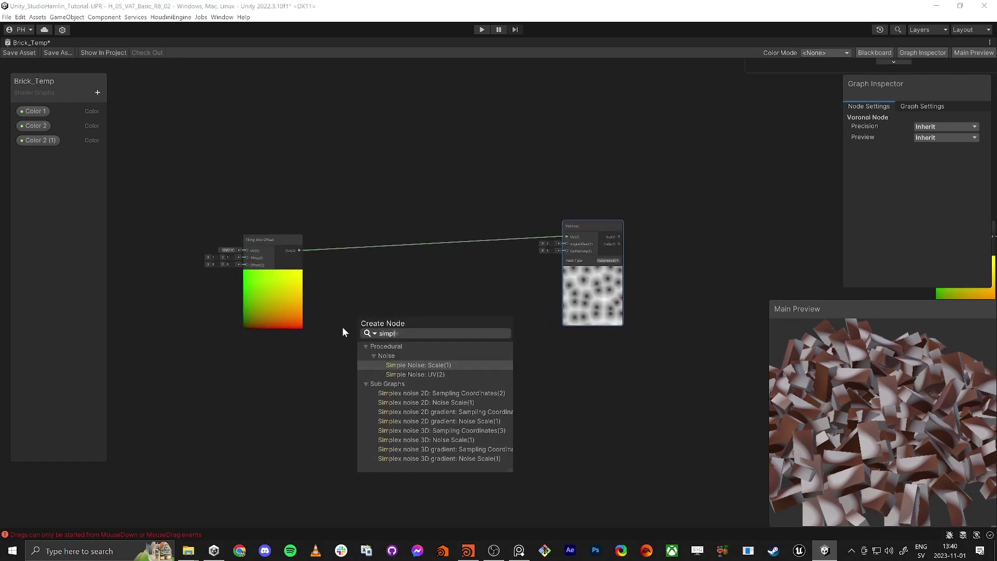
text(l)
key(Down)
key(Return)
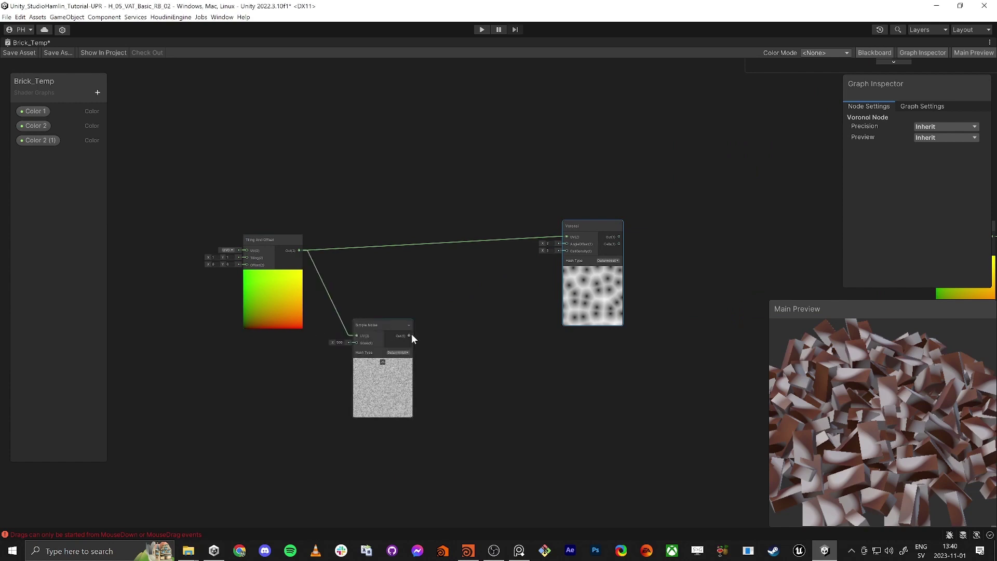
drag(411, 336, 418, 335)
drag(498, 341, 567, 251)
- Set the Simple Noise node's Scale to 10
drag(382, 334, 39, 314)
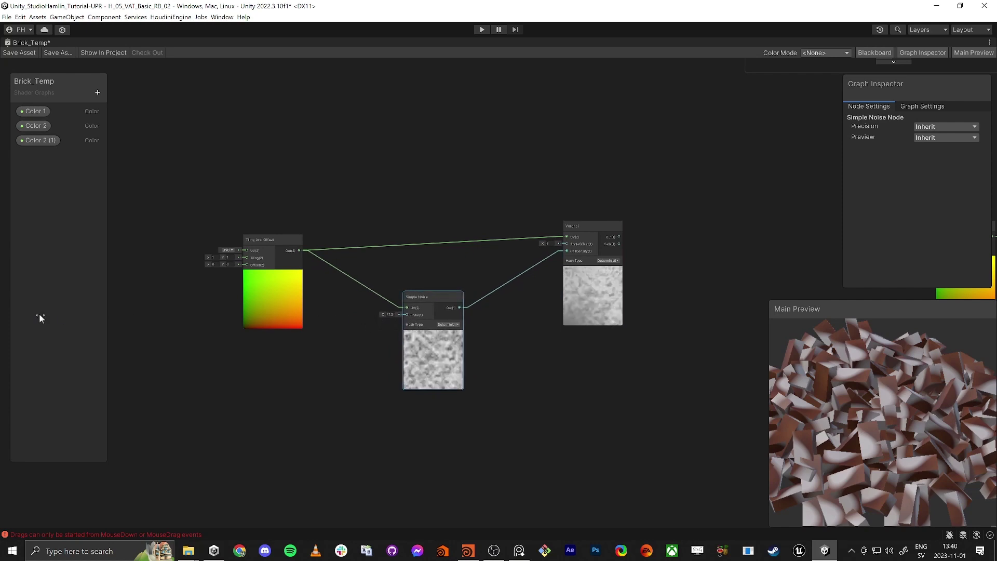
click(390, 314)
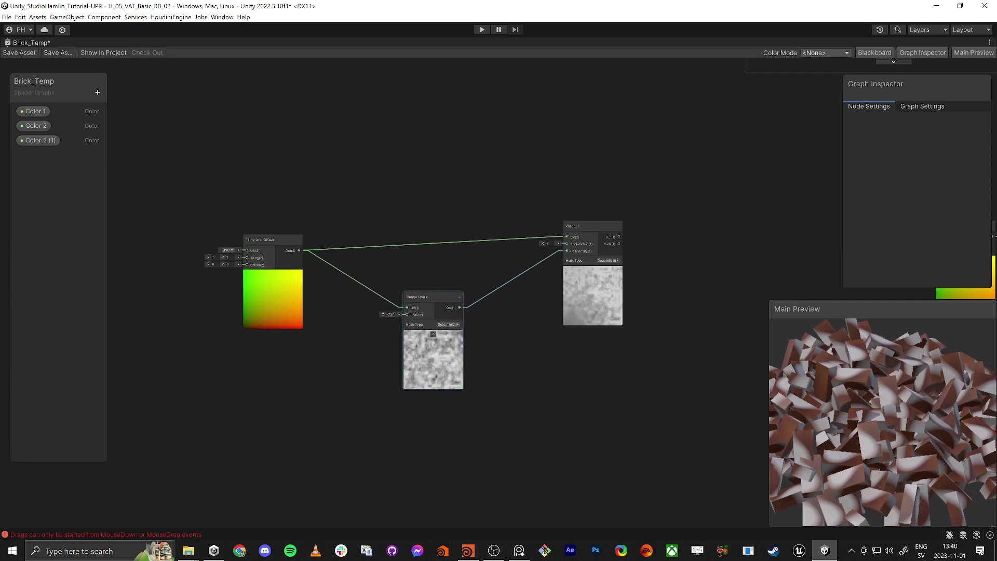
text(10)
key(Return)
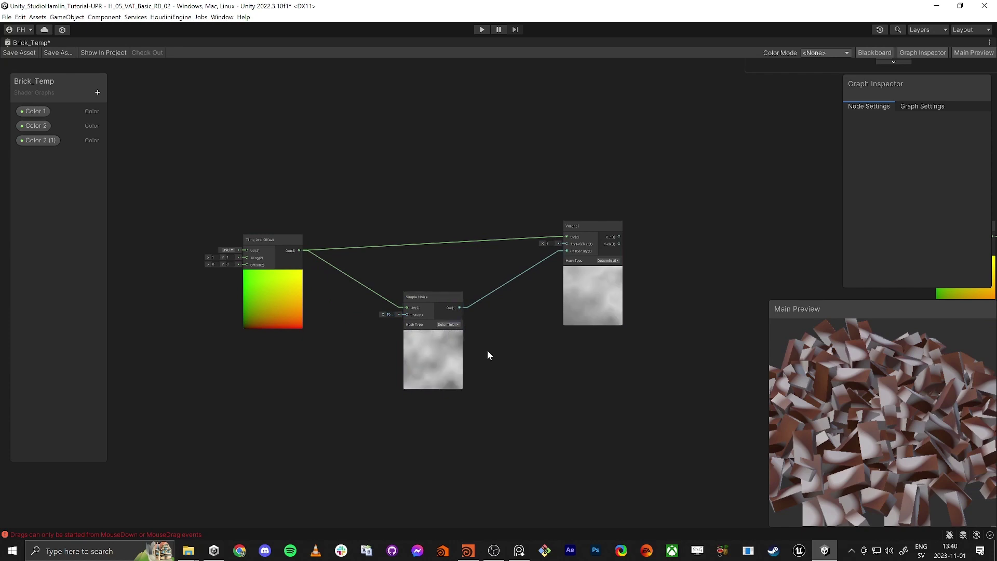
- Move the Simple Noise and Voronoi nodes closer to the Tiling And Offset node that feeds them
drag(424, 297, 403, 295)
drag(581, 225, 511, 240)
middle_drag(641, 222, 548, 222)
scroll(548, 222, up, 3)
middle_drag(459, 287, 431, 229)
scroll(430, 229, down, 5)
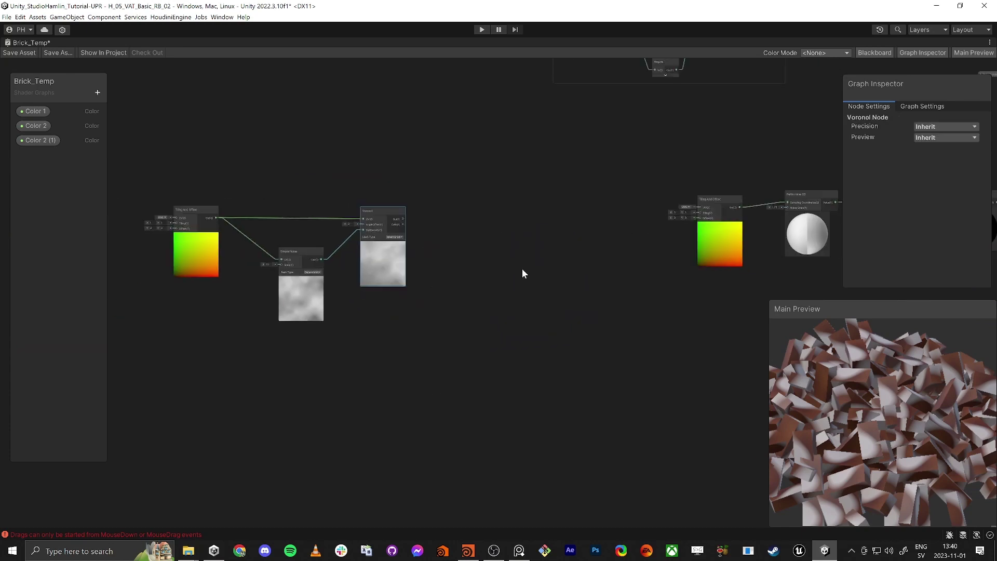
- Connect the Voronoi Out to the Offset input of the Perlin chain's Tiling And Offset node and inspect the brick preview
middle_drag(705, 231, 640, 278)
scroll(640, 279, up, 3)
drag(634, 257, 171, 259)
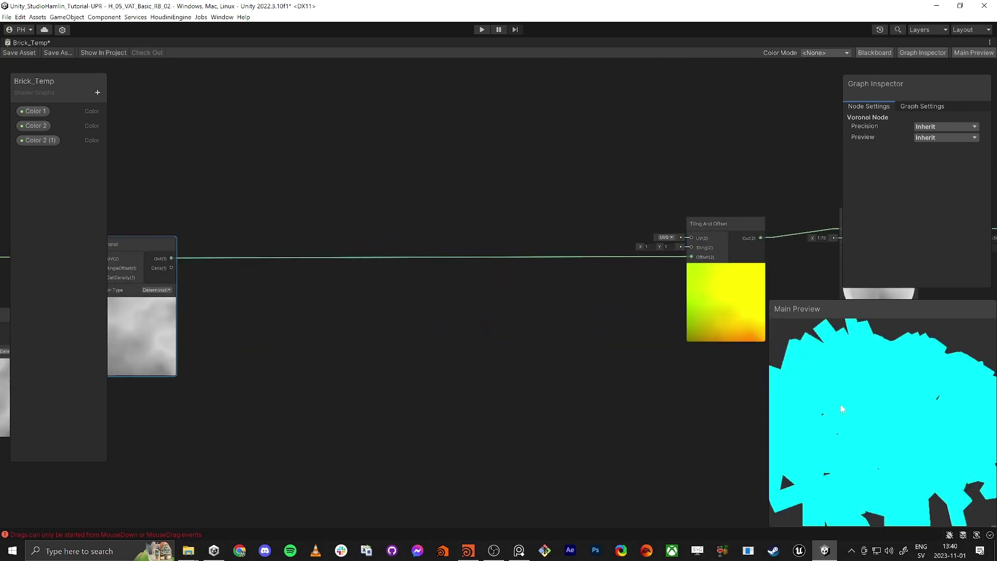
mouse_move(859, 410)
mouse_down()
mouse_move(856, 377)
mouse_move(816, 372)
mouse_up()
right_click(866, 408)
right_click(856, 375)
right_click(816, 373)
click(366, 358)
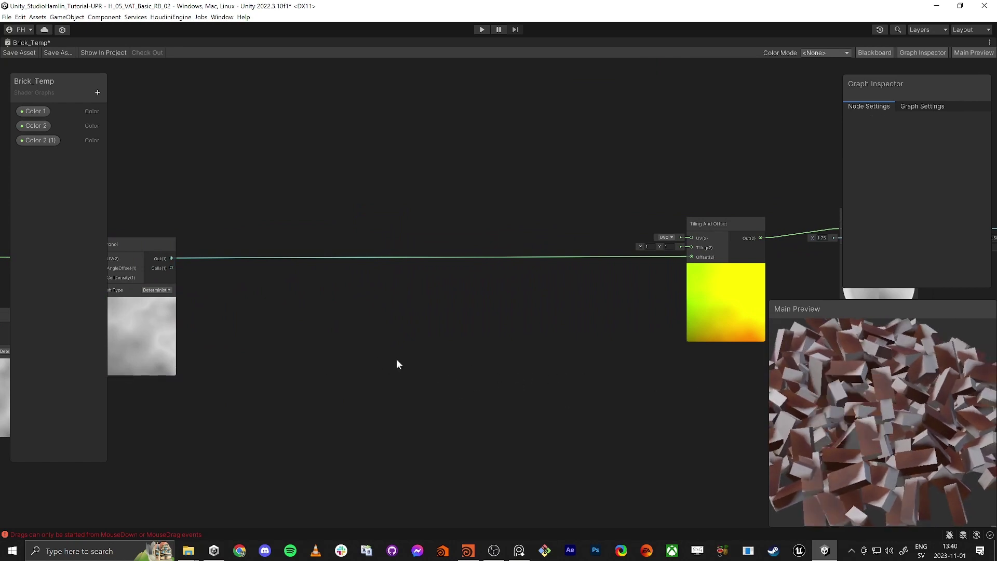
- Move the Tiling And Offset, Simple Noise and Voronoi nodes together closer to the Perlin noise chain
scroll(397, 359, down, 5)
middle_drag(351, 362, 637, 334)
drag(379, 241, 581, 327)
drag(561, 276, 665, 265)
middle_drag(724, 344, 517, 350)
scroll(583, 305, up, 4)
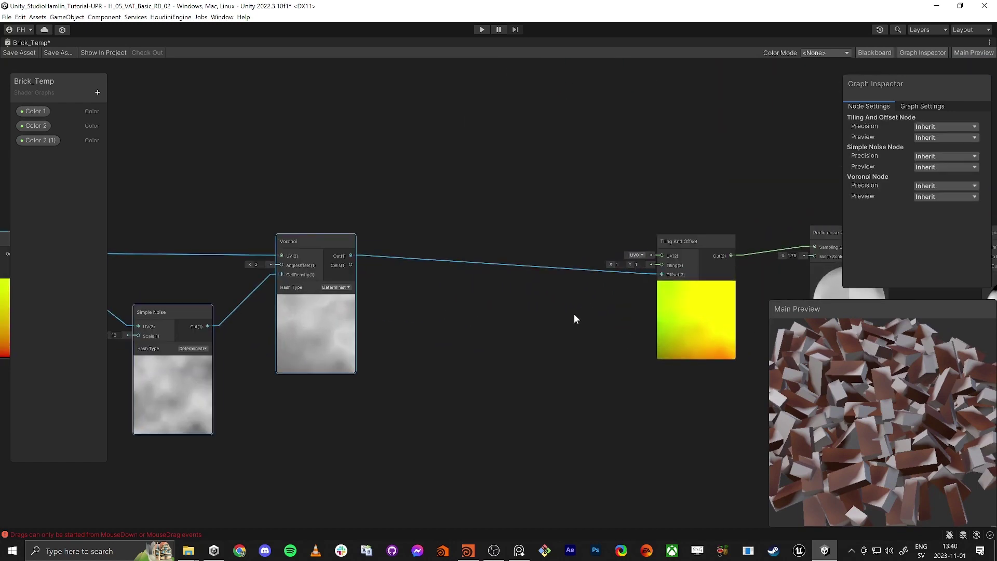
click(575, 314)
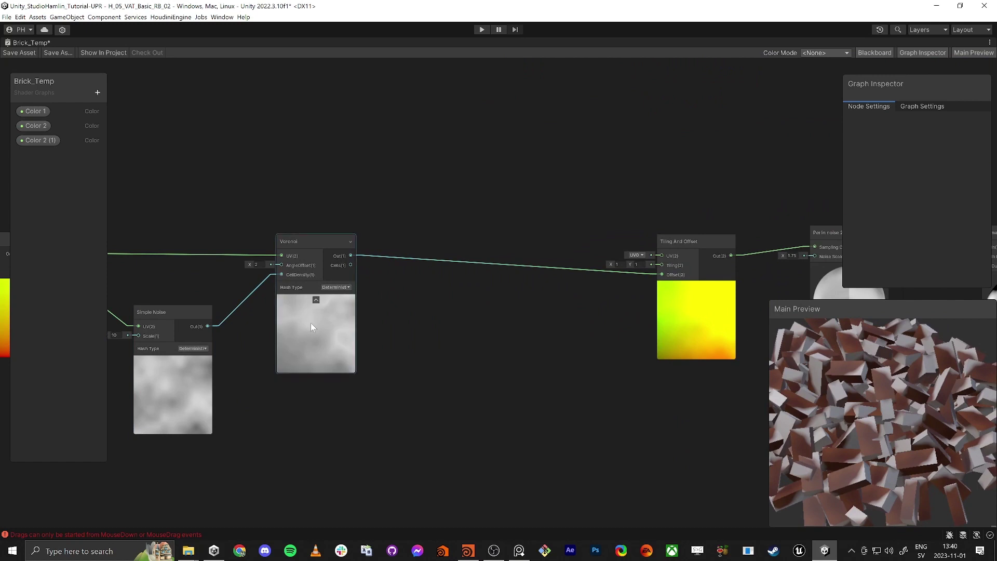
- Add a Remap node fed through its In port by the Voronoi Out value
drag(351, 256, 382, 295)
text(remap)
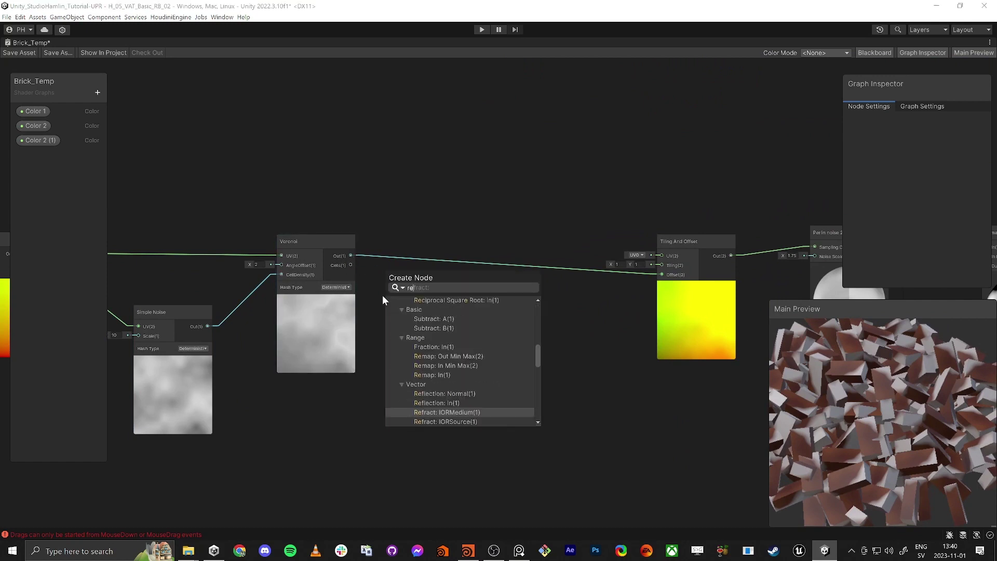
key(Down)
key(Down)
key(Return)
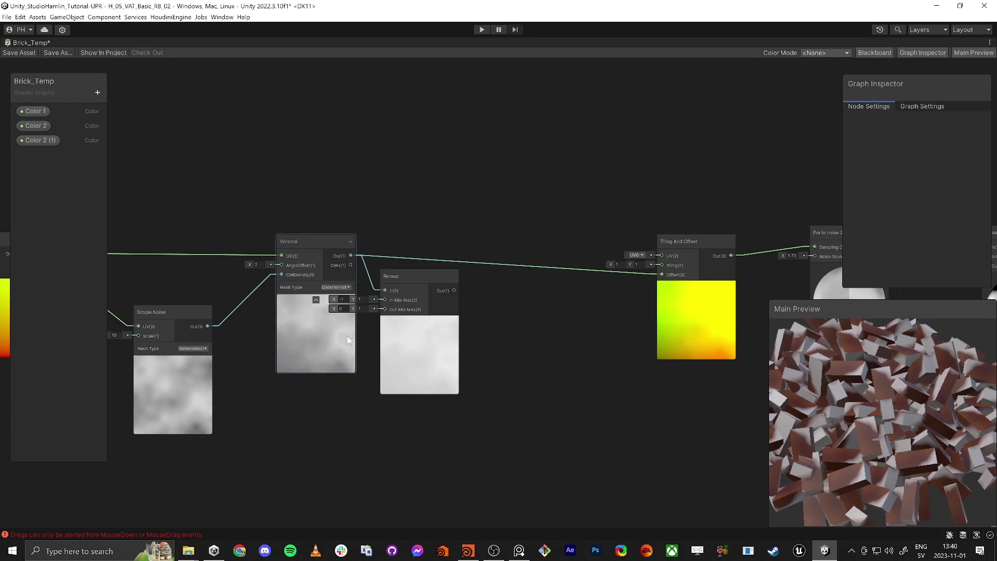
- Connect the Remap Out to the Offset input of the Perlin chain's Tiling And Offset node and move Remap clear of Voronoi
drag(439, 290, 662, 275)
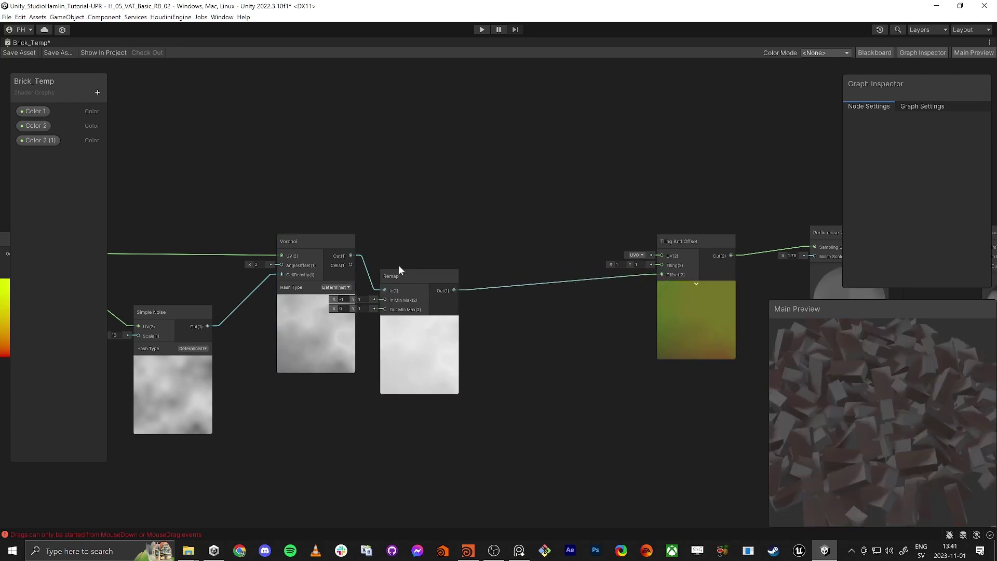
drag(417, 276, 476, 263)
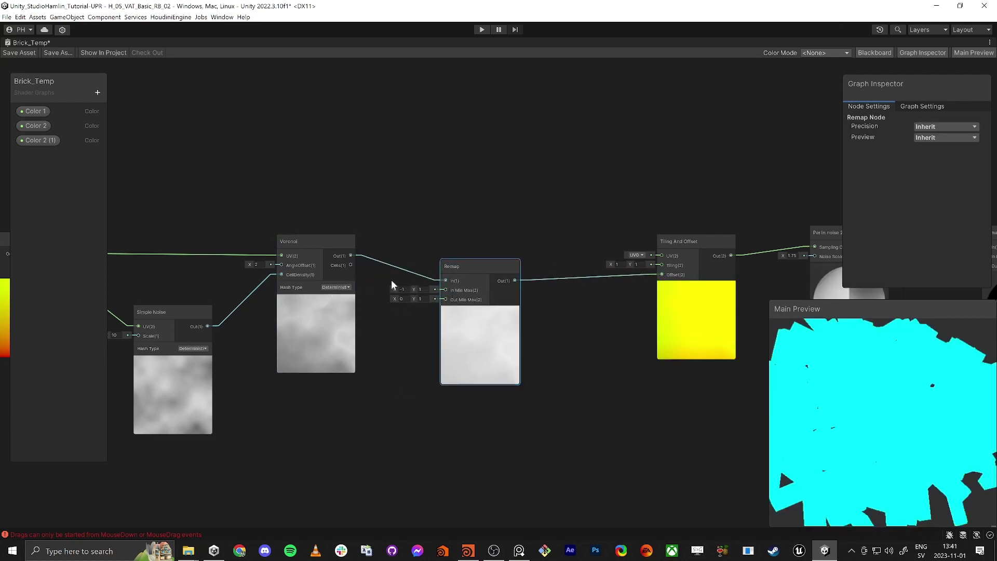
- Set the Remap node's In Min Max to 0.39 and 0.67 and check the brick preview
click(405, 290)
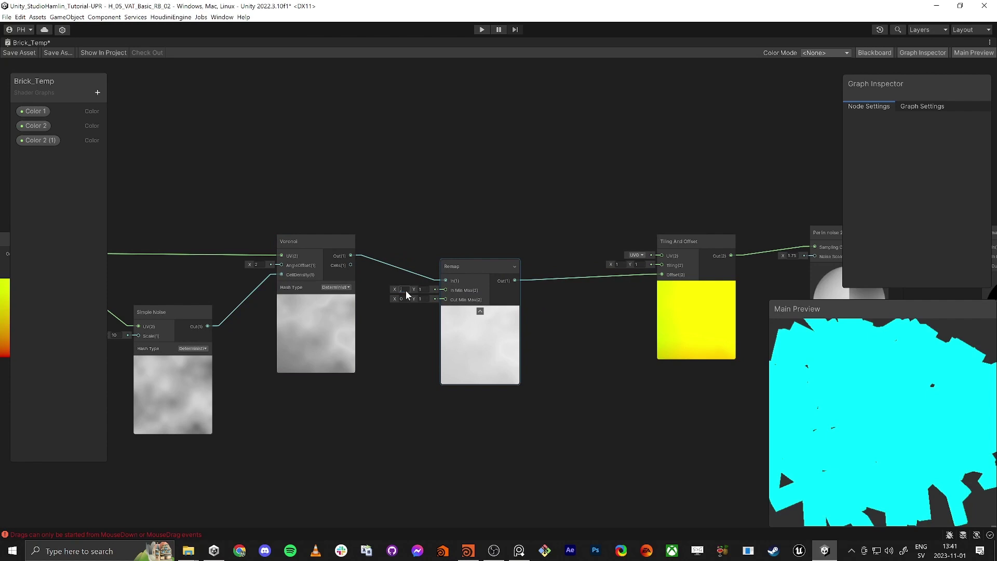
text(0)
key(Tab)
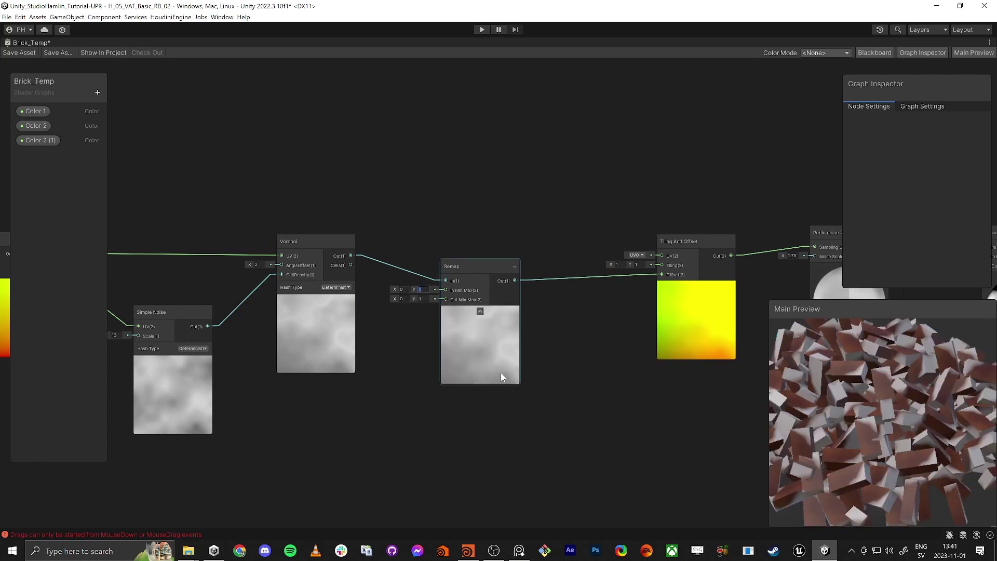
click(409, 332)
drag(393, 288, 409, 294)
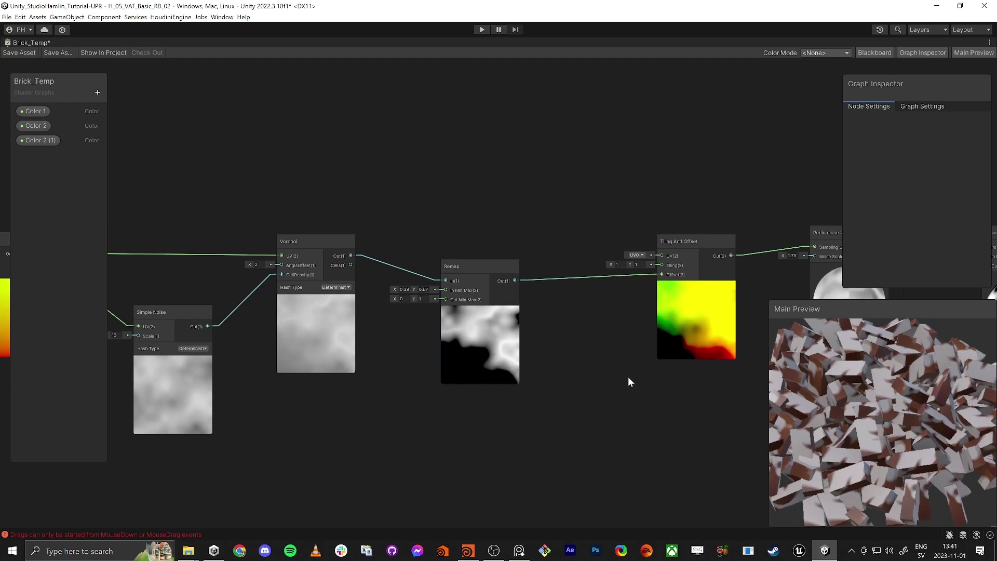
scroll(525, 335, down, 5)
middle_drag(631, 384, 500, 357)
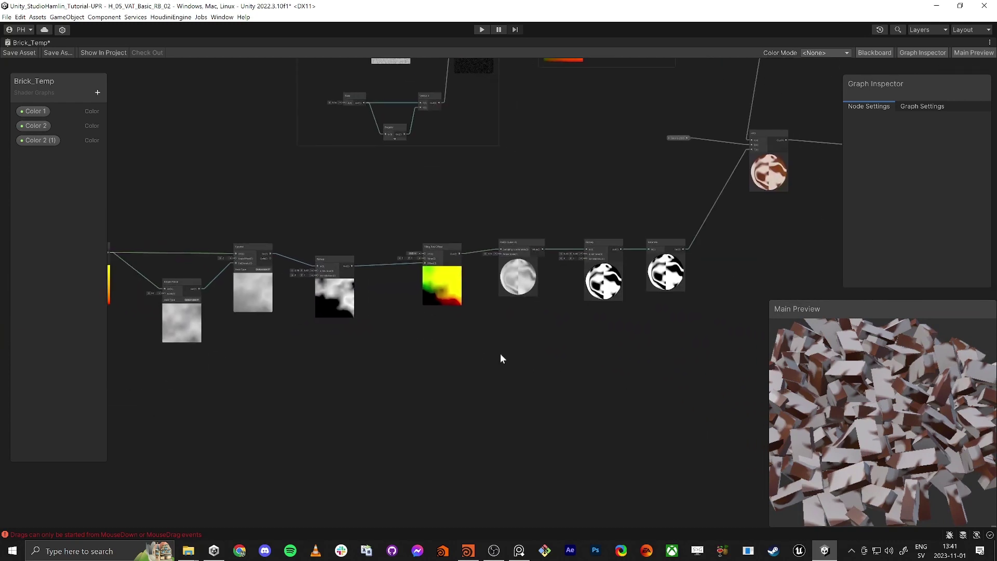
right_click(831, 377)
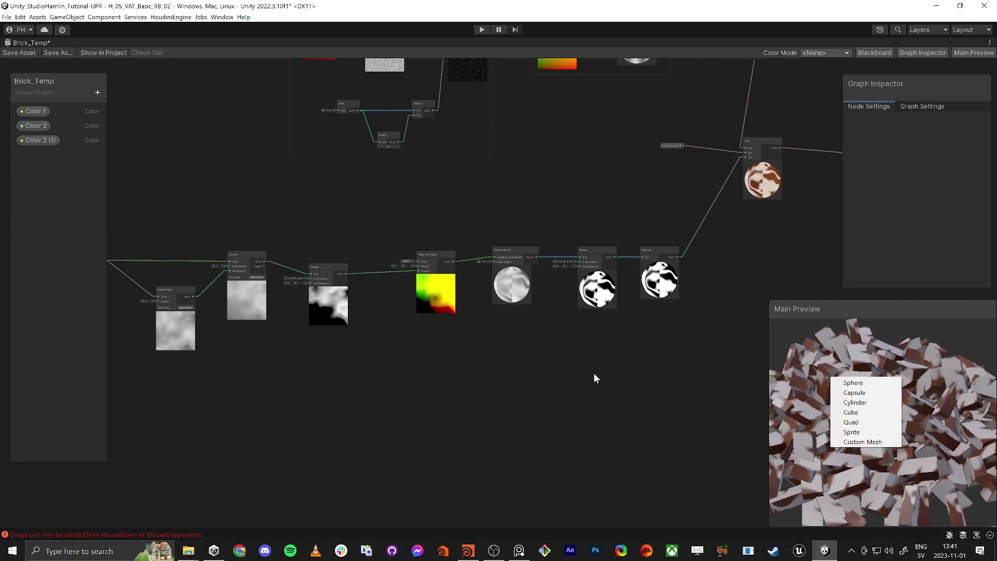
- Move the Tiling And Offset, Simple Noise, Voronoi and Remap nodes together farther away from the Perlin noise chain
middle_drag(387, 356, 554, 367)
scroll(554, 367, down, 2)
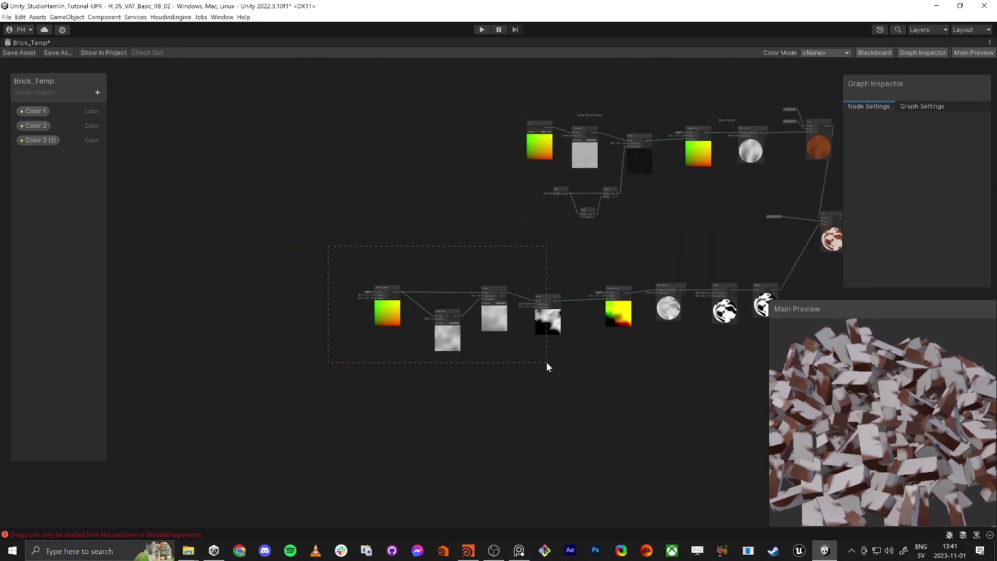
drag(643, 363, 569, 353)
drag(550, 294, 465, 284)
middle_drag(584, 345, 539, 340)
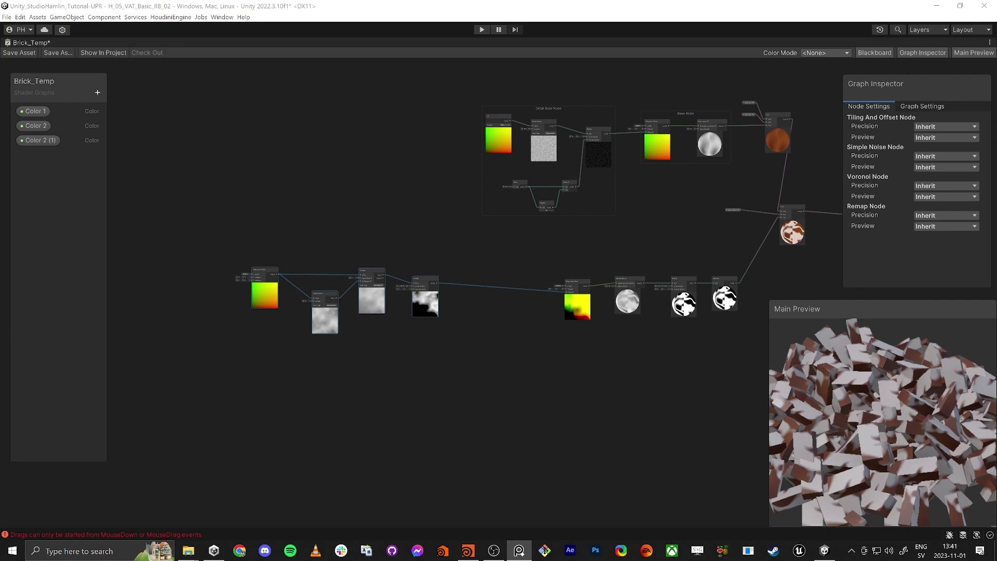
- Add a Vertex Color node in the empty area below the Voronoi distortion chain
middle_drag(535, 363, 508, 272)
scroll(472, 393, up, 4)
click(440, 318)
key(space)
text(ve)
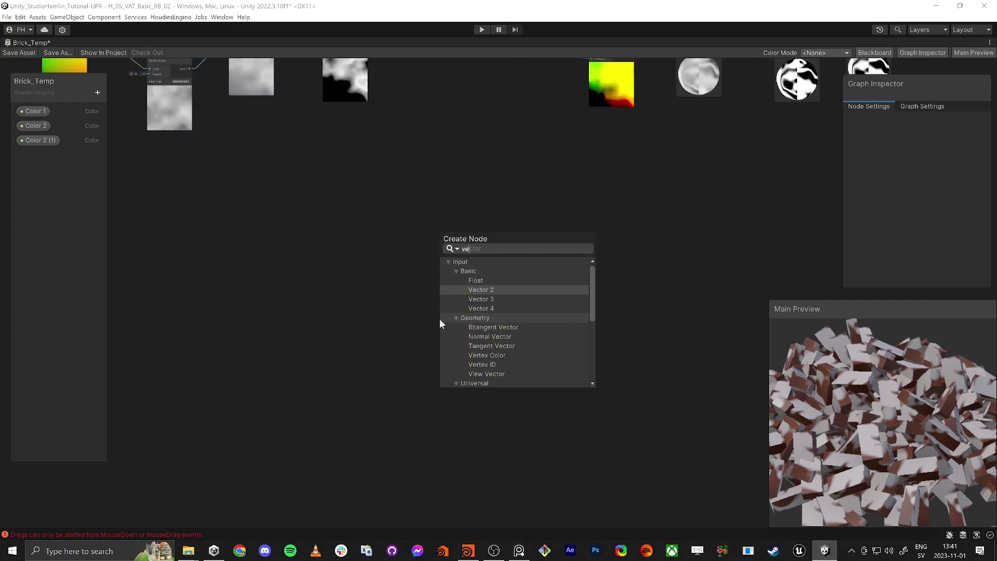
text(rte)
key(Up)
key(Return)
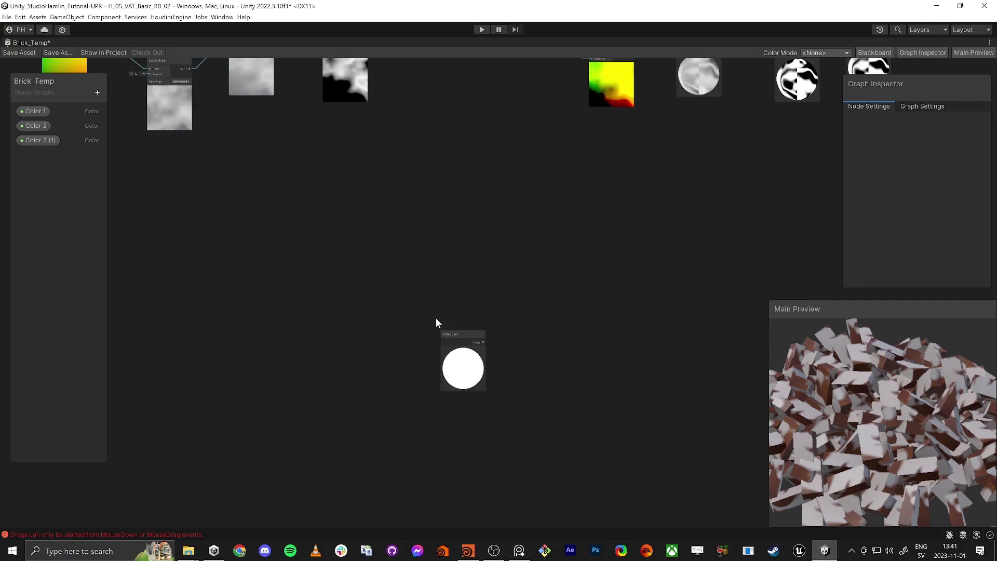
- Reposition the Vertex Color node and add a Split node fed by its output
scroll(436, 322, up, 3)
click(535, 348)
key(space)
text(sp)
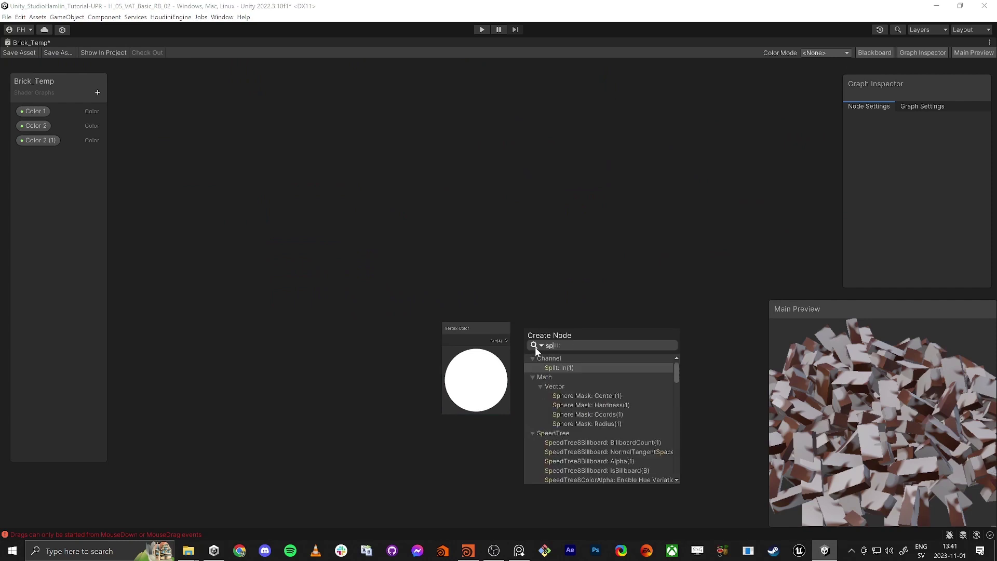
key(Escape)
mouse_move(479, 334)
mouse_down()
mouse_move(408, 327)
mouse_move(467, 329)
mouse_up()
text(spli)
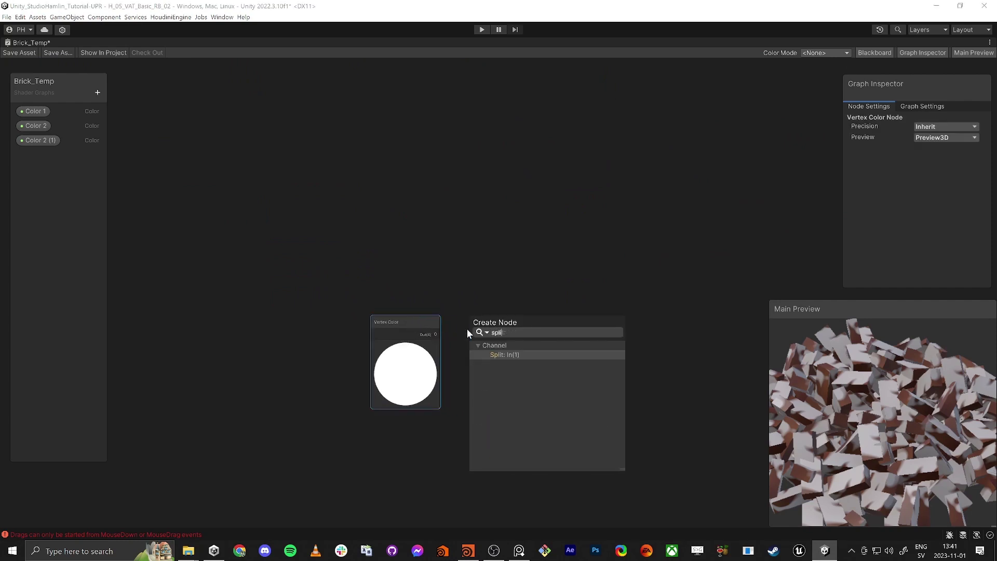
key(Return)
- Move the Vertex Color and Split nodes beside the master stack and connect Vertex Color Out to Base Color for preview
scroll(432, 283, down, 3)
middle_drag(368, 246, 341, 402)
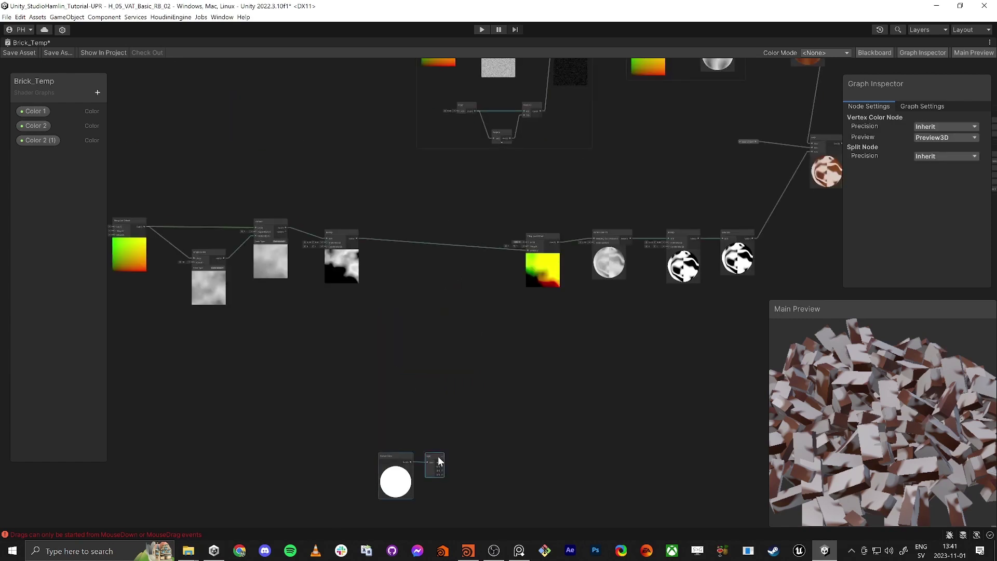
drag(438, 457, 732, 337)
click(800, 262)
middle_drag(803, 257, 501, 398)
drag(313, 459, 611, 347)
scroll(686, 286, up, 5)
drag(693, 275, 555, 403)
drag(472, 408, 692, 274)
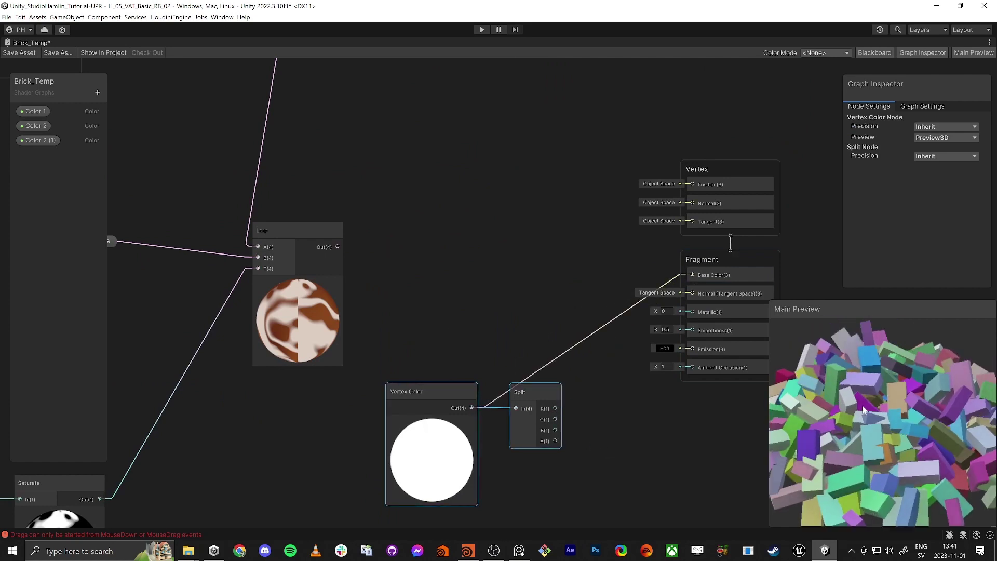
right_click(863, 408)
click(661, 461)
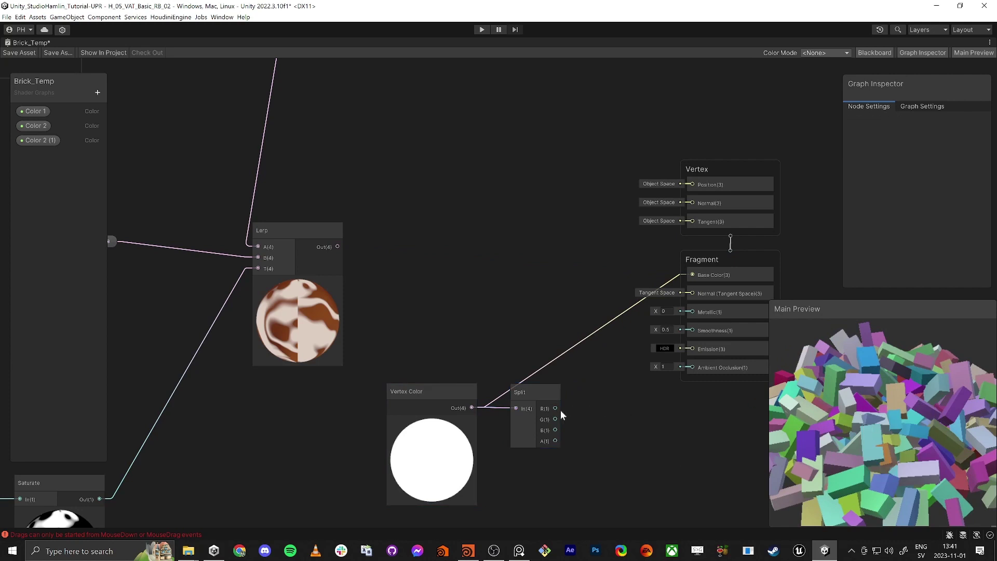
- Preview the Split node's R channel by connecting it to Base Color and viewing the brick pile from different angles
drag(556, 408, 692, 274)
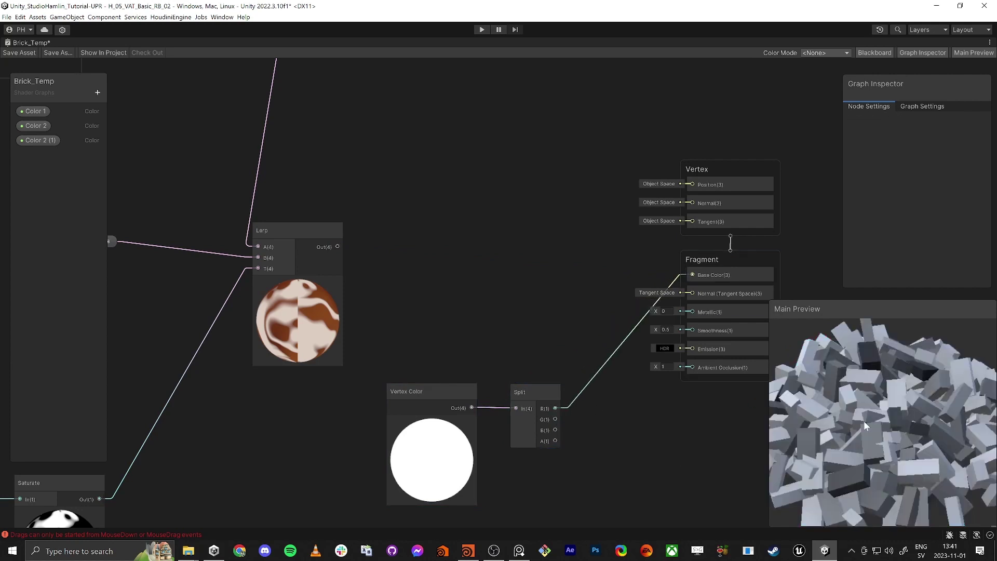
right_drag(864, 421, 836, 367)
click(852, 419)
click(814, 417)
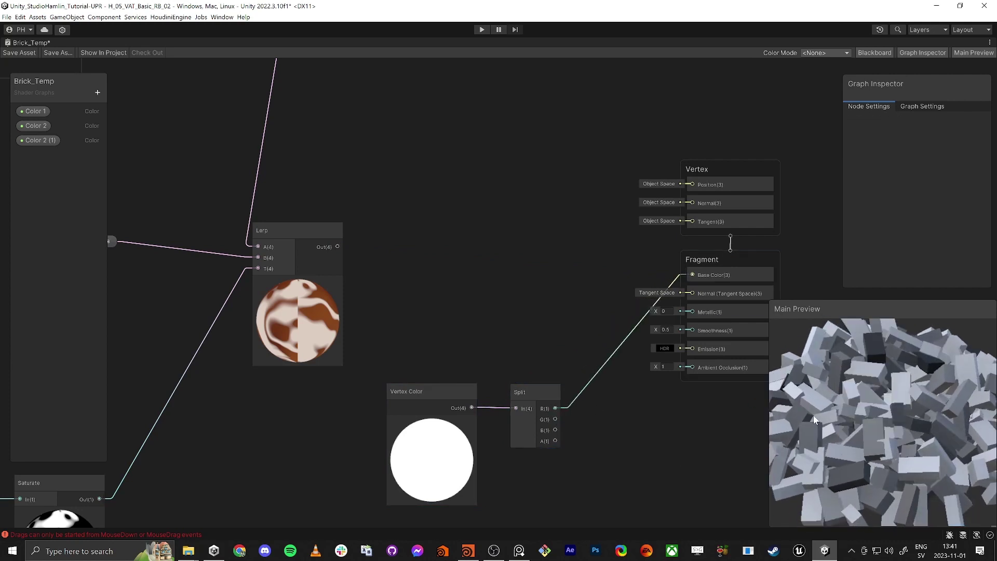
scroll(857, 401, down, 3)
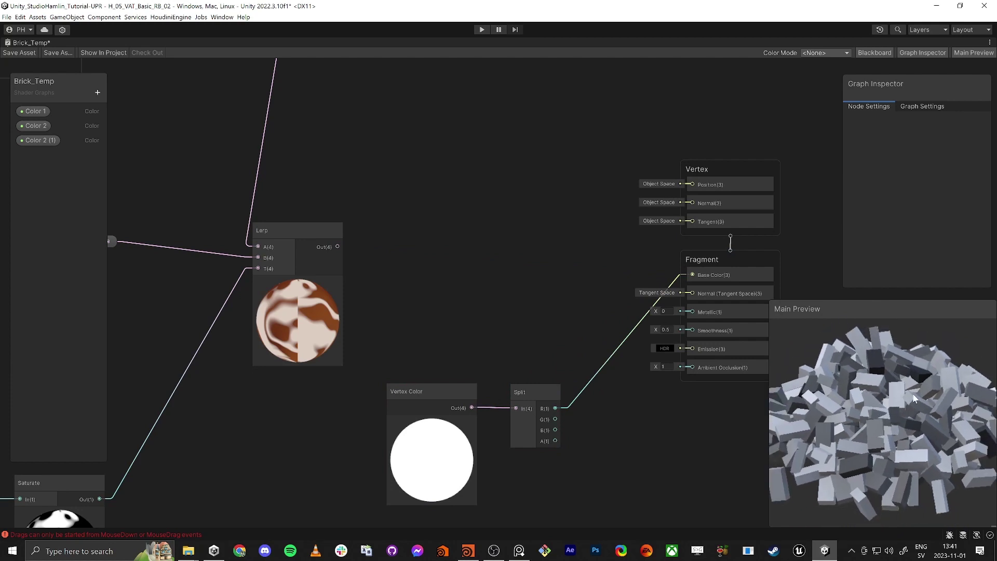
- Move the Vertex Color and Split nodes back below the Voronoi distortion chain
scroll(748, 363, down, 5)
drag(582, 411, 389, 362)
middle_drag(717, 322, 268, 409)
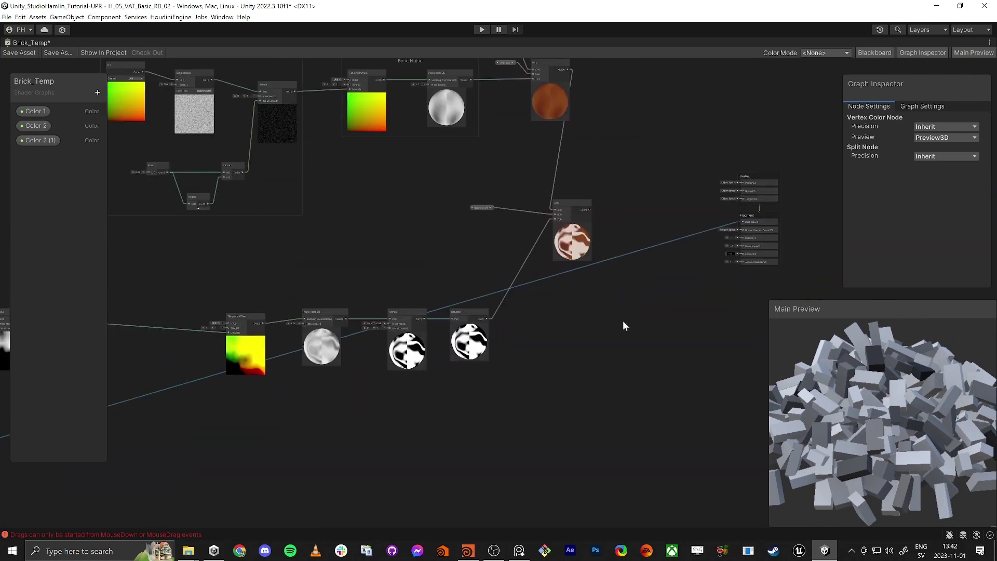
- Reconnect the final Lerp node's Out to the Fragment Base Color and inspect the brick preview
middle_drag(622, 320, 542, 378)
scroll(497, 248, up, 6)
scroll(577, 295, down, 1)
middle_drag(577, 295, 404, 275)
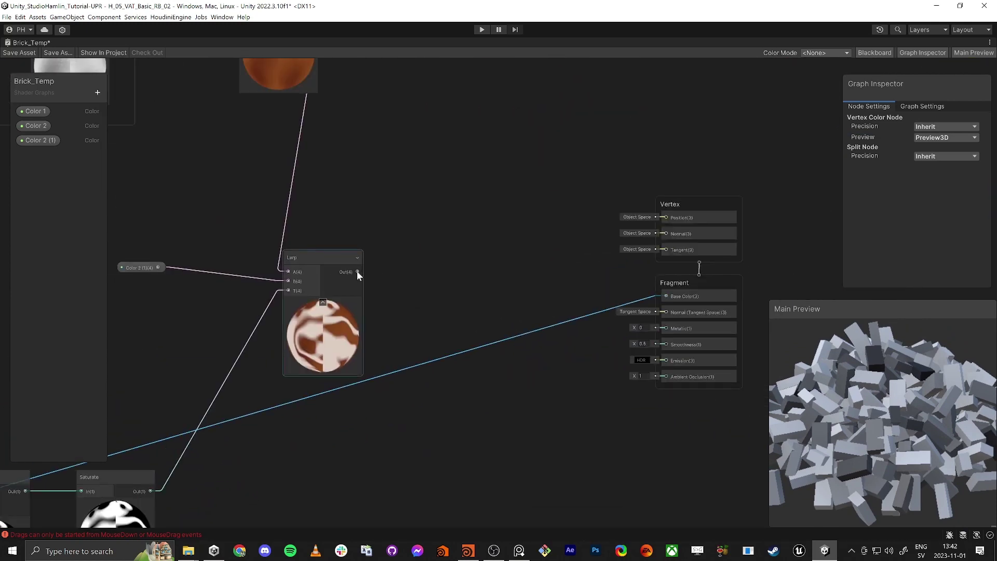
drag(357, 271, 666, 295)
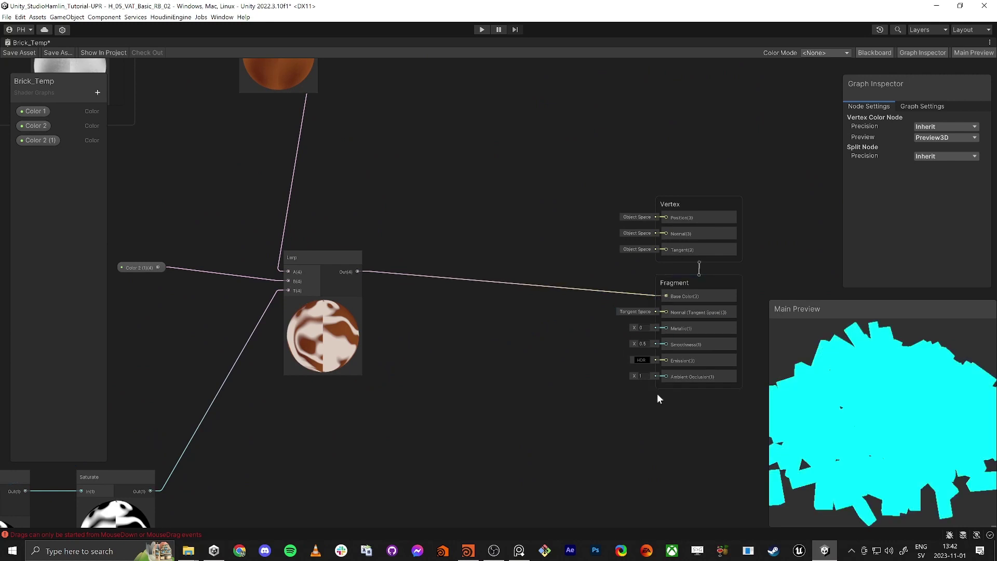
right_click(890, 400)
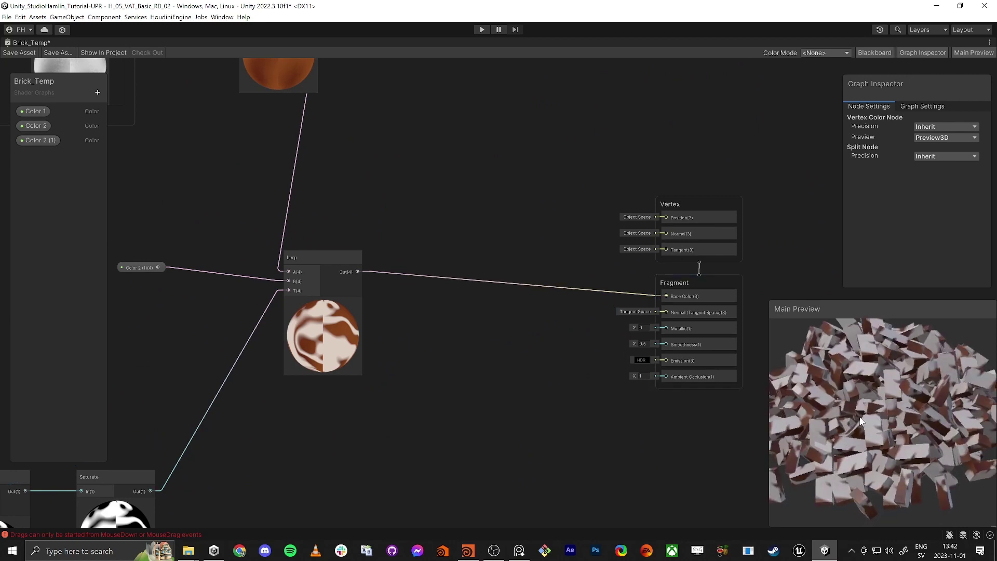
click(689, 434)
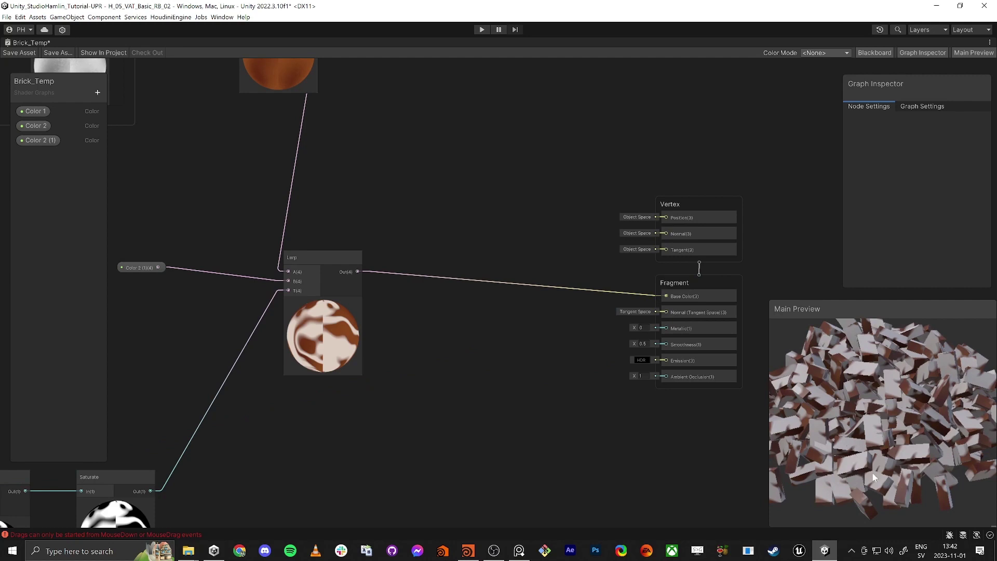
- Add an Add node fed by the Remap output of the Voronoi distortion chain
middle_drag(302, 432, 699, 388)
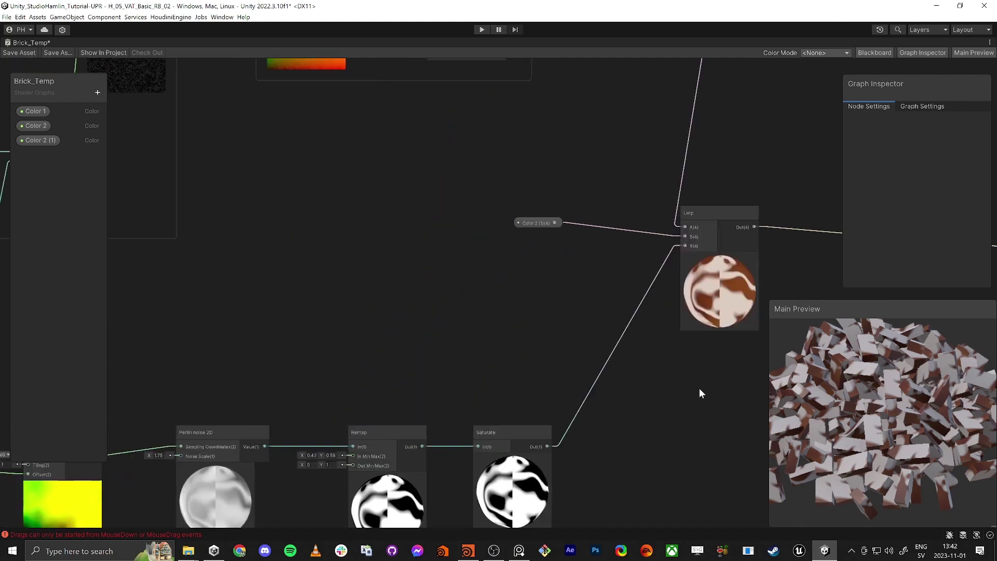
scroll(699, 389, down, 5)
middle_drag(497, 364, 738, 206)
scroll(476, 342, up, 4)
middle_drag(702, 261, 628, 293)
scroll(642, 248, up, 5)
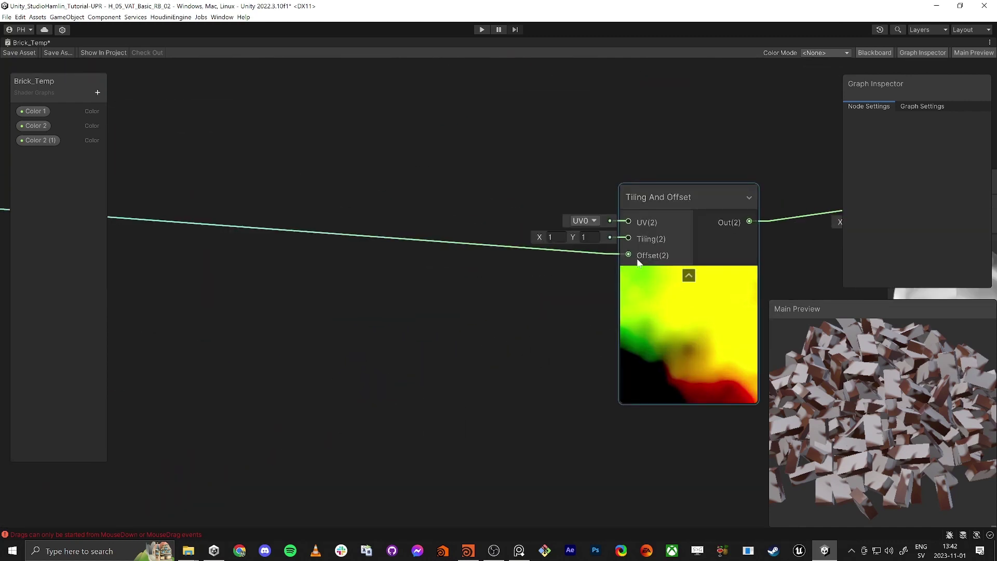
scroll(607, 285, down, 4)
middle_drag(427, 337, 594, 325)
drag(391, 230, 464, 315)
text(add)
key(Return)
- Feed the Add node's A input from Remap and its B input from the Split R channel, and reposition the Add node
middle_drag(395, 389, 533, 342)
drag(274, 401, 411, 485)
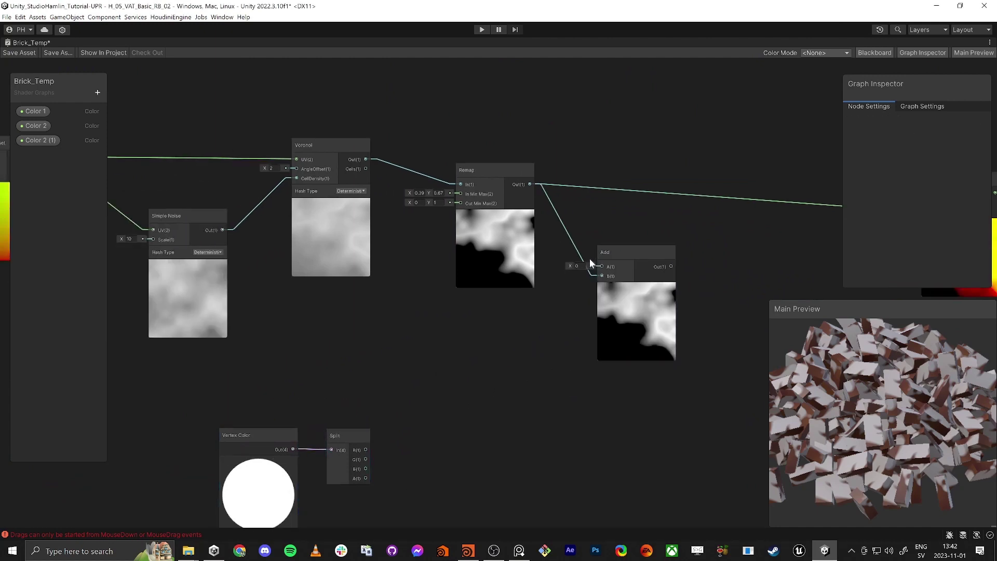
drag(602, 266, 366, 449)
scroll(467, 444, down, 3)
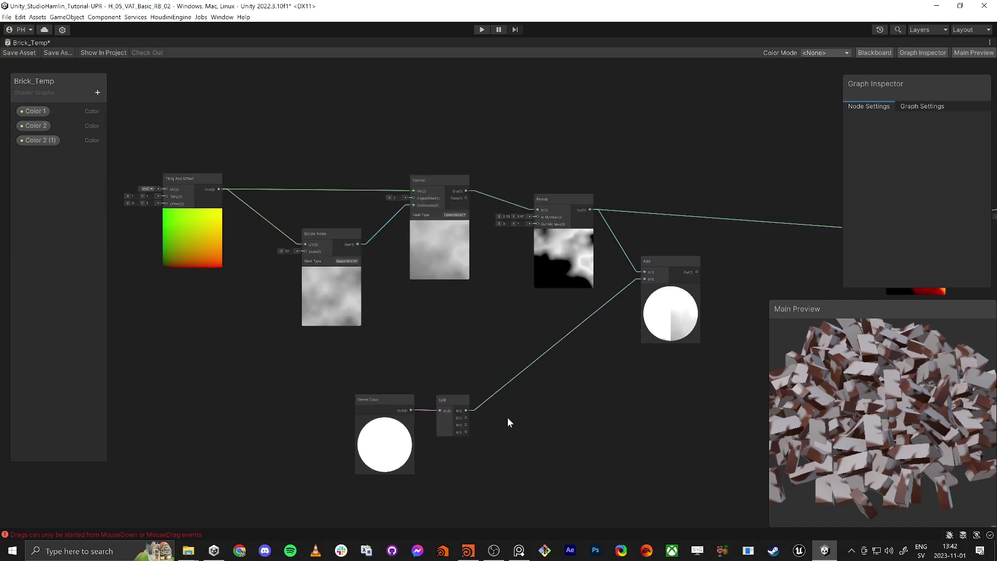
scroll(460, 416, up, 5)
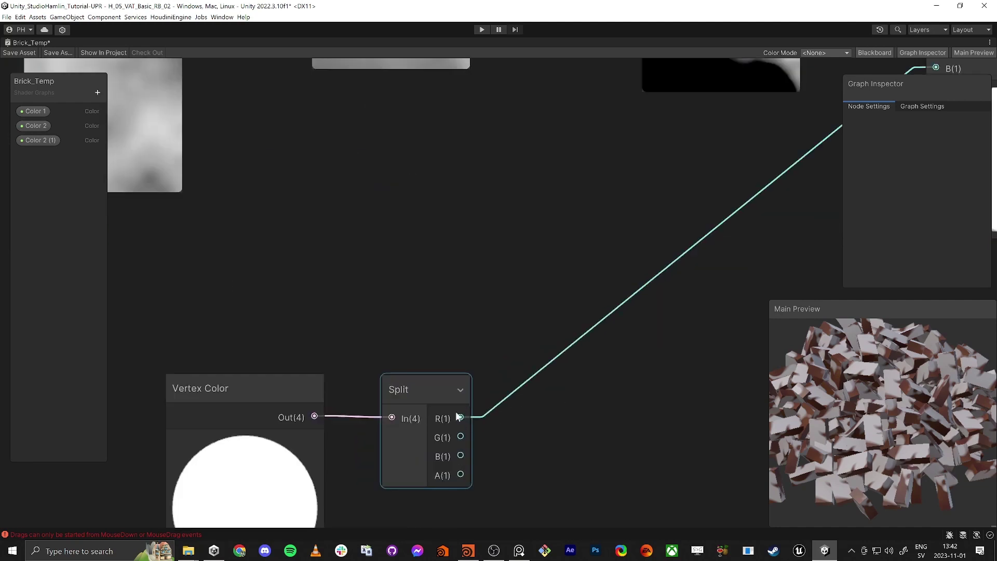
scroll(458, 416, down, 3)
middle_drag(607, 414, 491, 406)
scroll(511, 417, down, 1)
drag(654, 199, 700, 224)
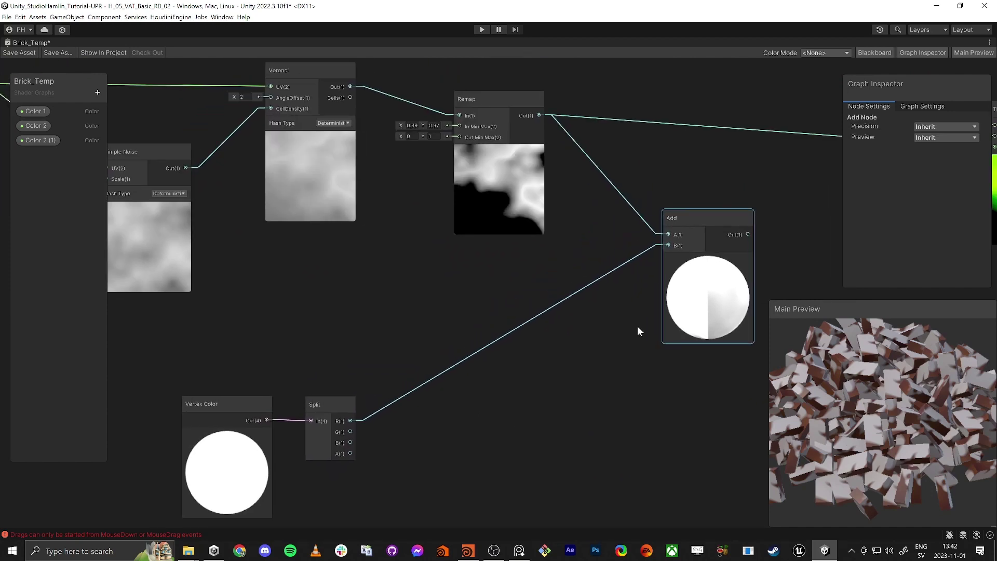
- Connect the Add Out to the Offset input of the Perlin chain's Tiling And Offset node and inspect the brick preview
scroll(368, 408, down, 3)
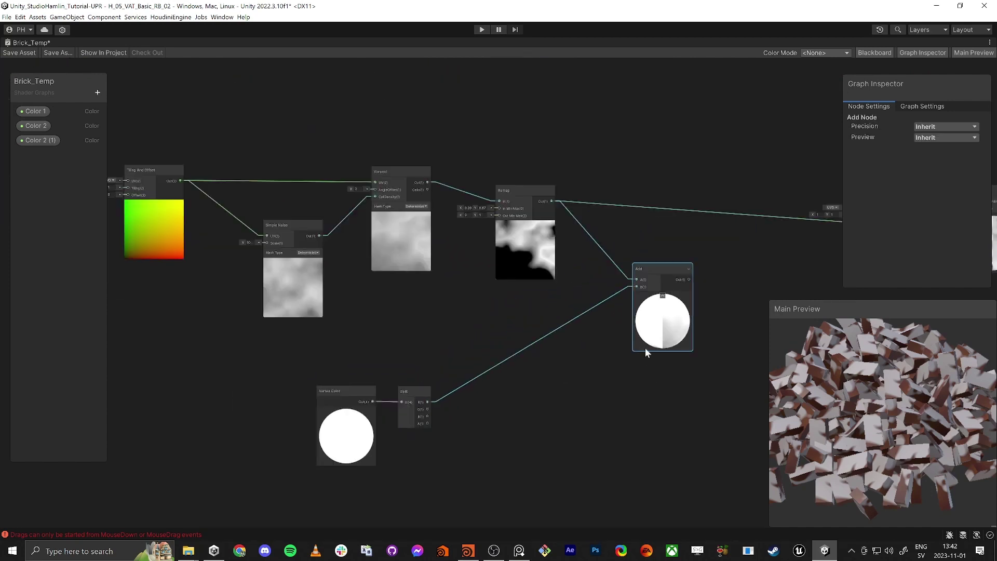
middle_drag(676, 290, 609, 298)
drag(550, 299, 711, 244)
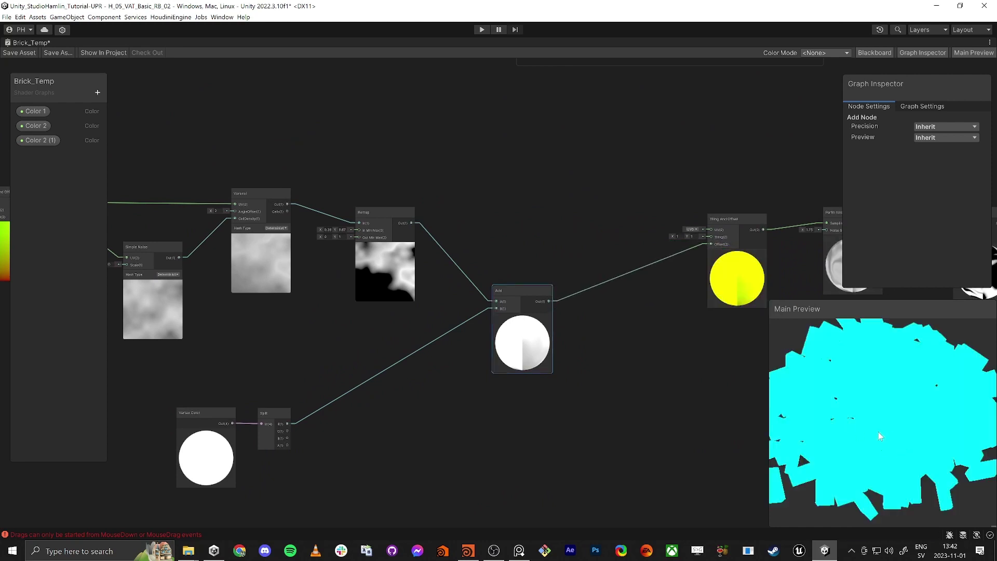
drag(877, 432, 882, 412)
right_click(883, 412)
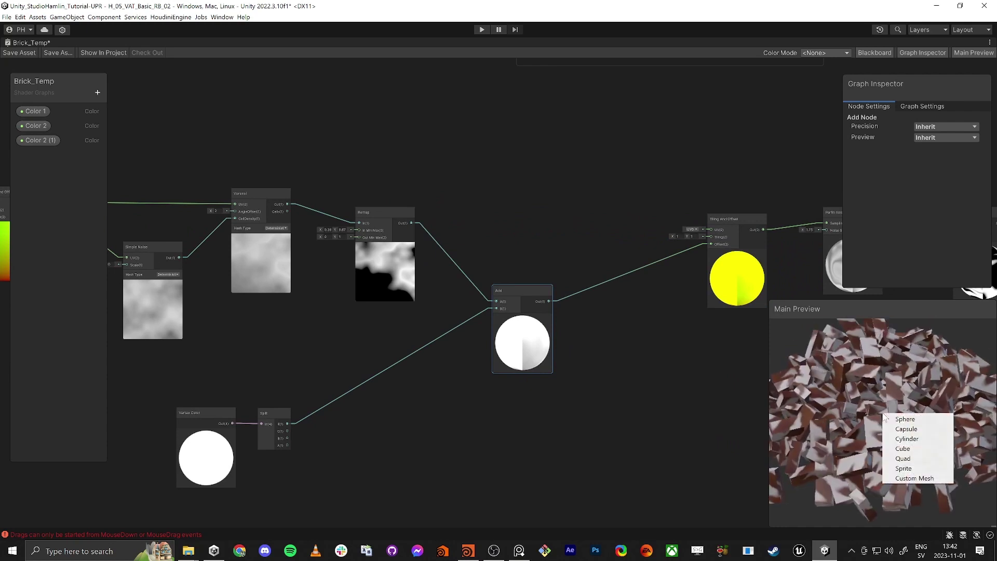
- Add a Multiply node fed by the R output of the vertex colour Split node and set its B value to 10
click(459, 443)
middle_drag(337, 442, 444, 417)
scroll(398, 405, up, 5)
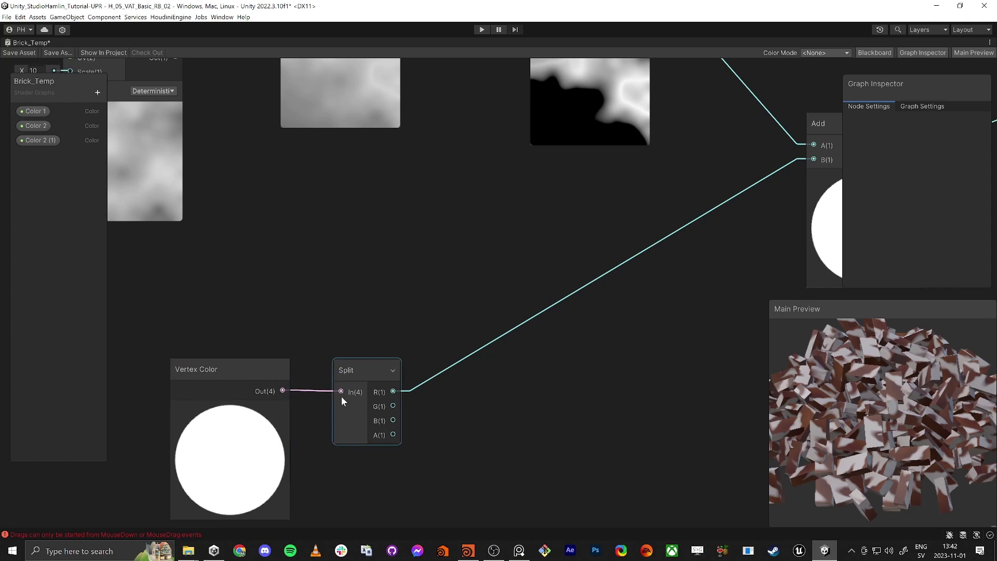
drag(359, 368, 558, 402)
text(multi)
key(Return)
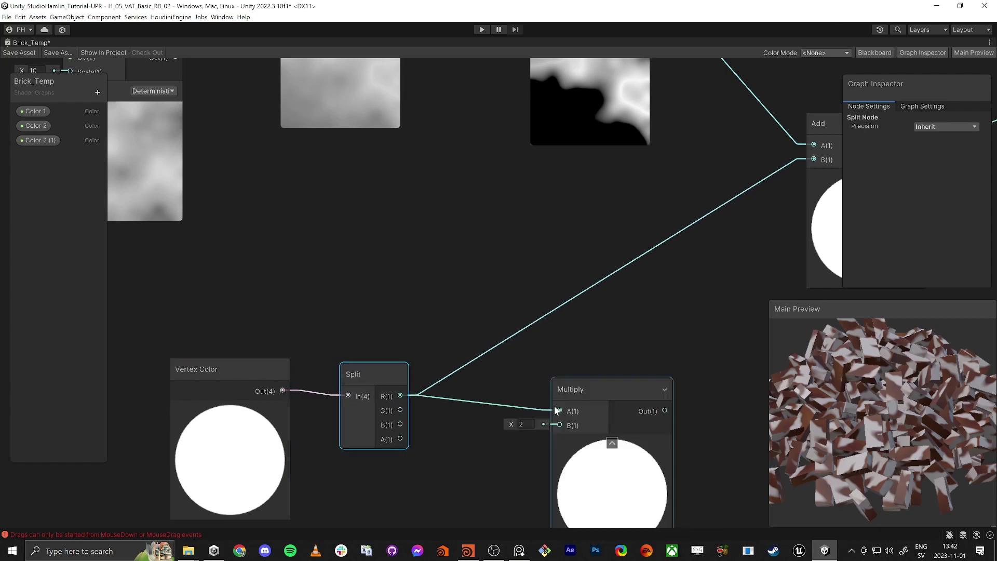
click(529, 422)
text(10)
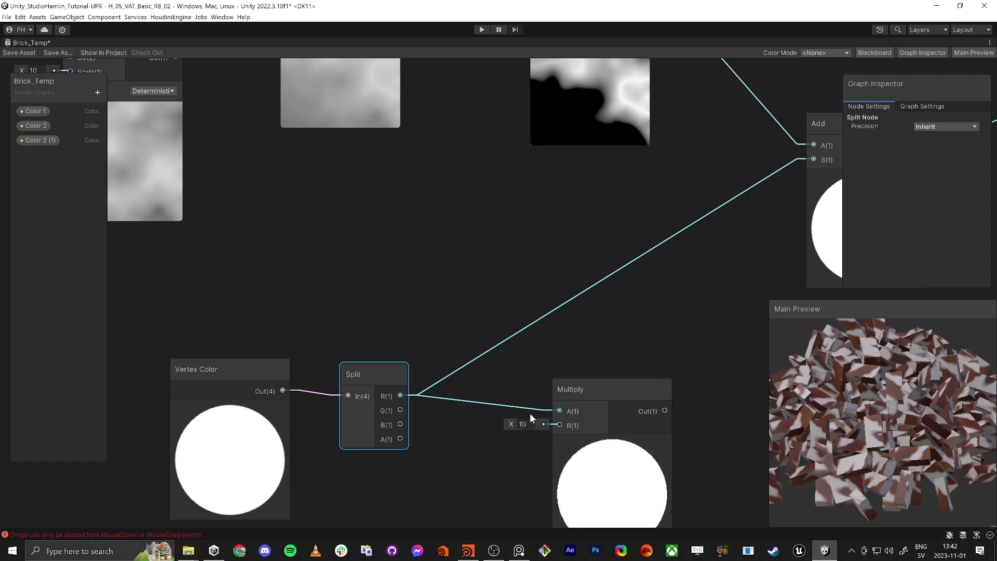
- Connect the Multiply output to the Add node's B input and check the brick pile in the preview
middle_drag(624, 362, 501, 383)
drag(503, 402, 498, 335)
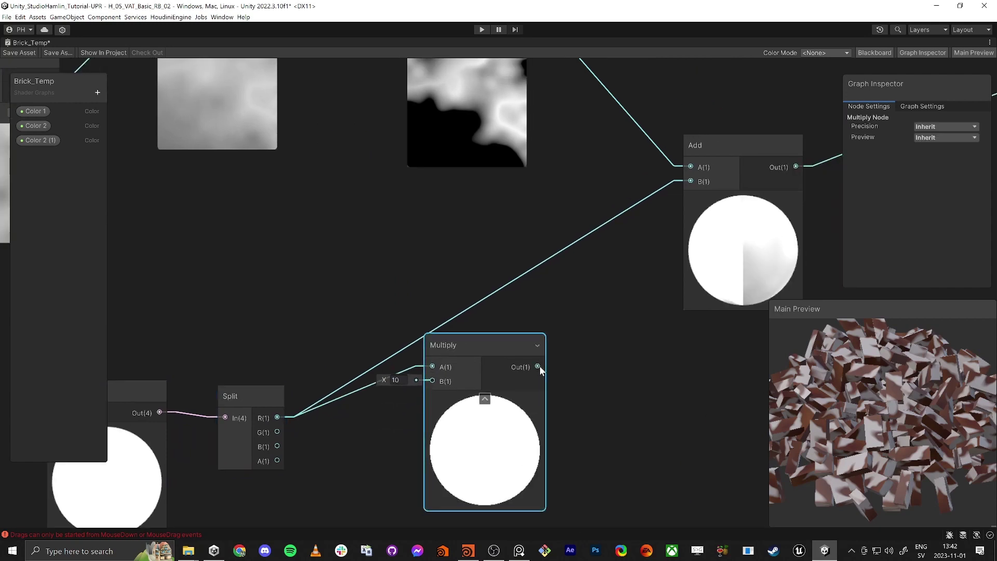
drag(539, 366, 690, 181)
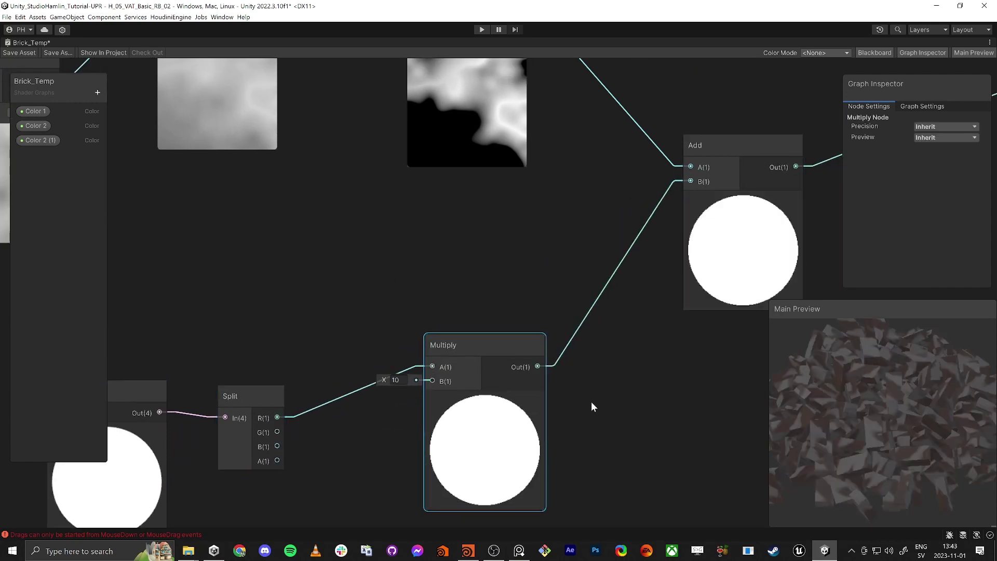
right_click(850, 412)
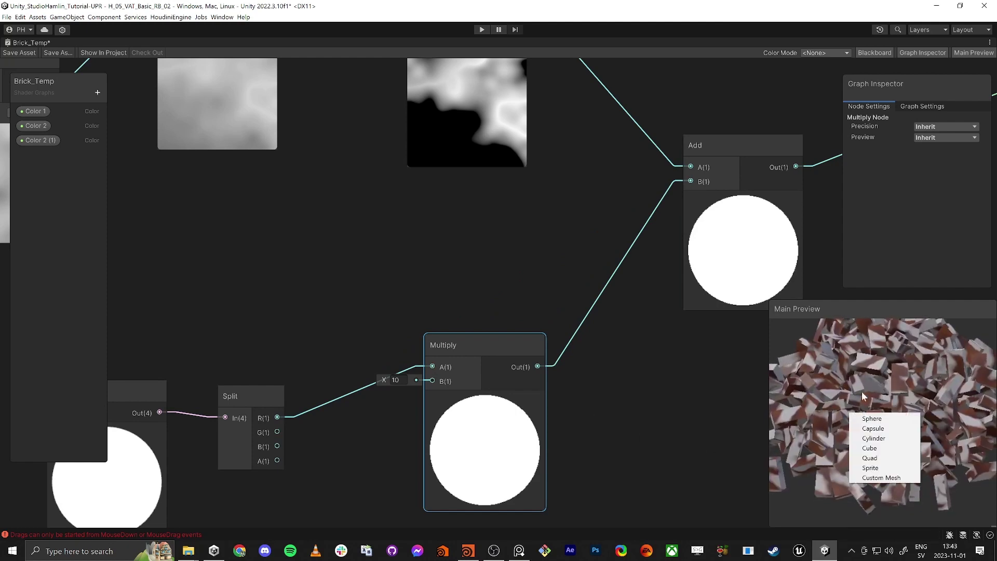
drag(862, 392, 824, 371)
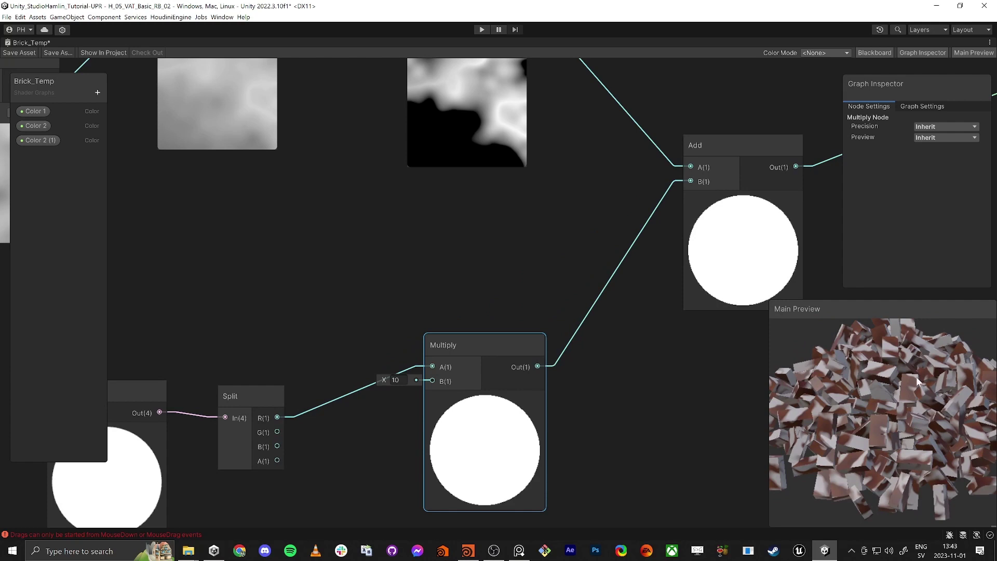
drag(918, 378, 934, 386)
- Line up the Multiply node with Split and copy the Vertex Color, Split and Multiply nodes
middle_drag(620, 398, 632, 390)
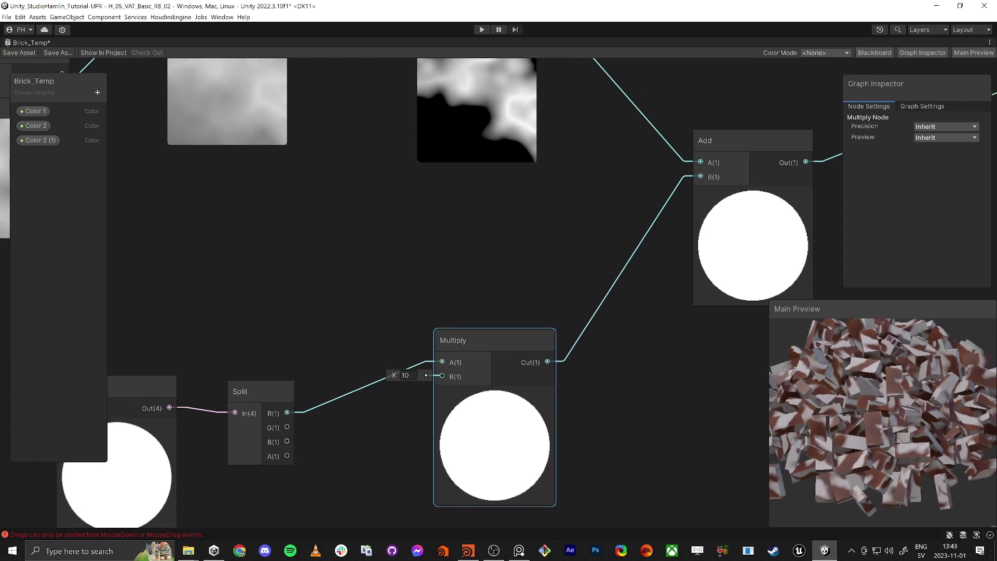
scroll(668, 397, down, 5)
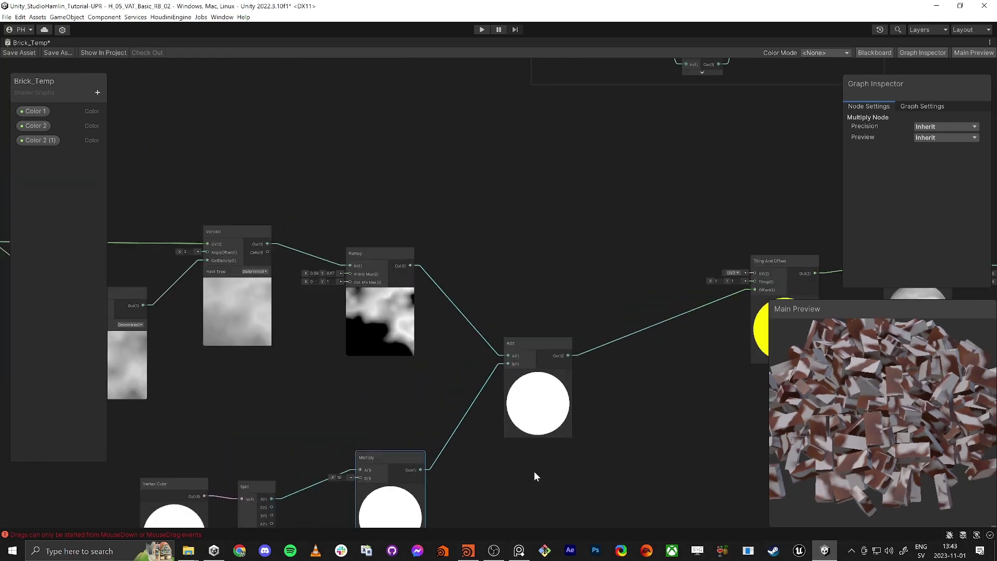
scroll(582, 405, up, 2)
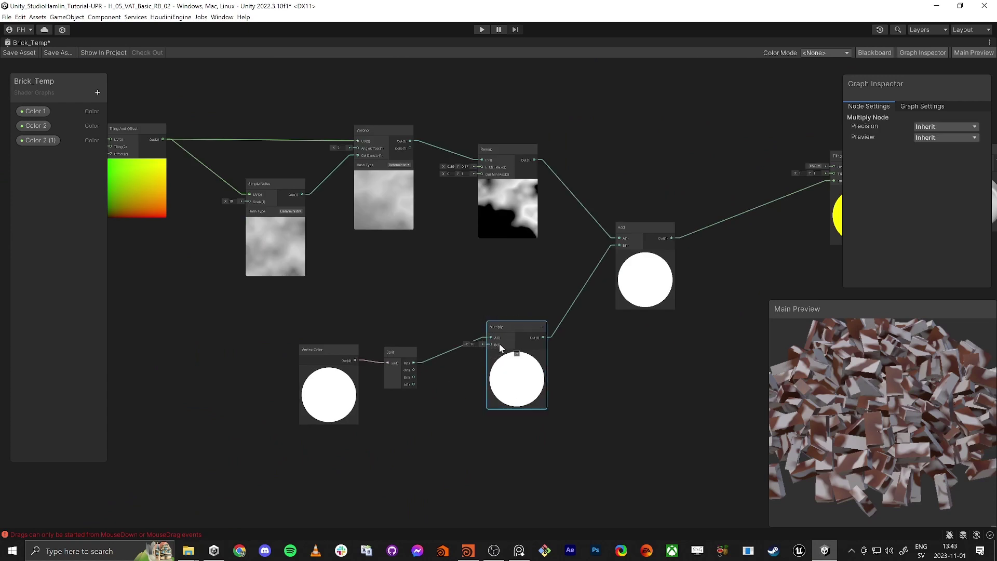
drag(507, 325, 486, 350)
scroll(597, 410, up, 3)
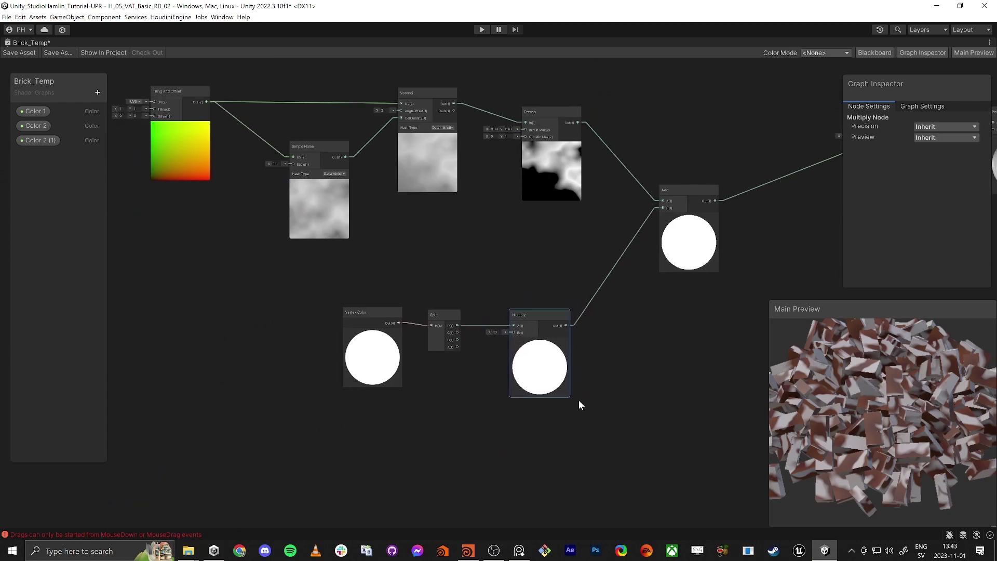
drag(294, 410, 584, 257)
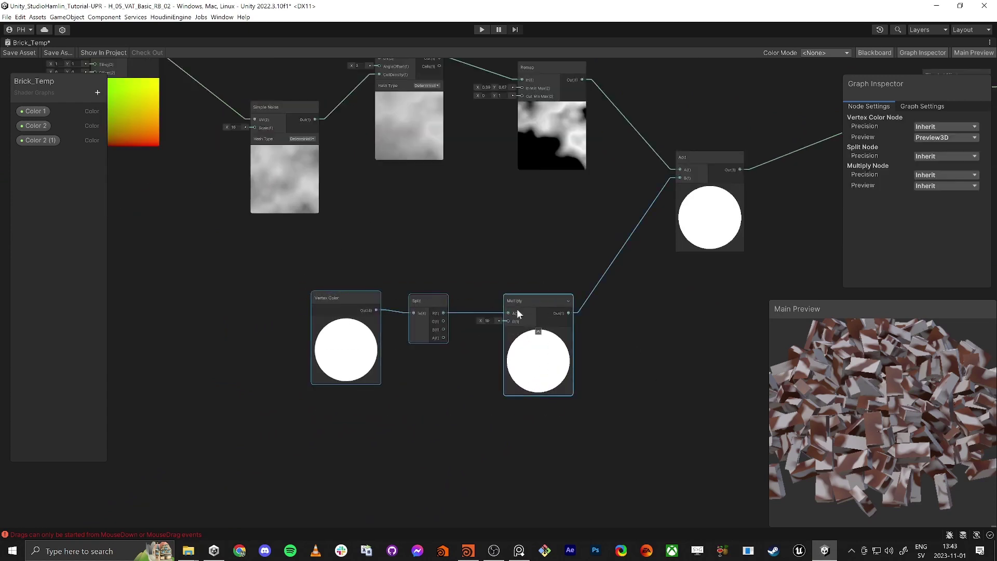
- Move the Detail Base Noise and Base Noise groups with their colour Lerp up and left, away from the lower Lerp
scroll(584, 363, down, 5)
middle_drag(642, 253, 519, 298)
scroll(519, 298, up, 3)
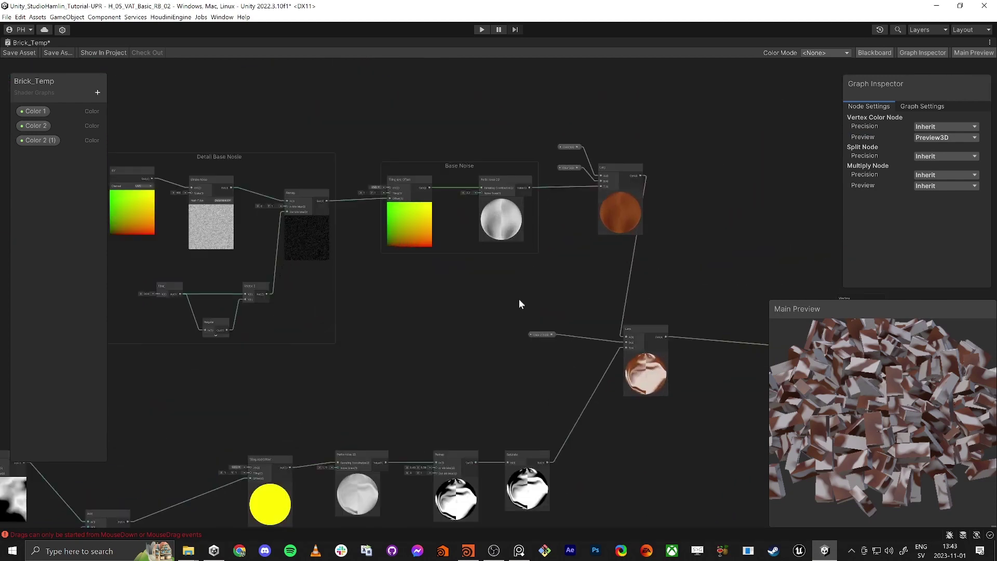
scroll(454, 288, down, 3)
middle_drag(460, 289, 548, 262)
drag(293, 122, 698, 283)
drag(571, 188, 554, 169)
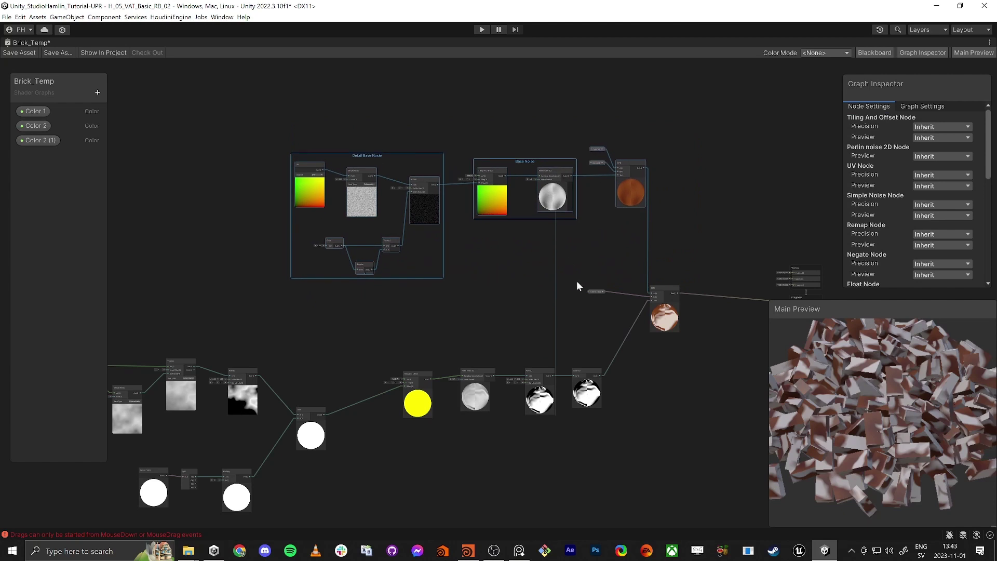
drag(576, 281, 666, 311)
click(598, 241)
- Paste the copied Vertex Color, Split and Multiply nodes just below the Base Noise group
scroll(553, 293, up, 4)
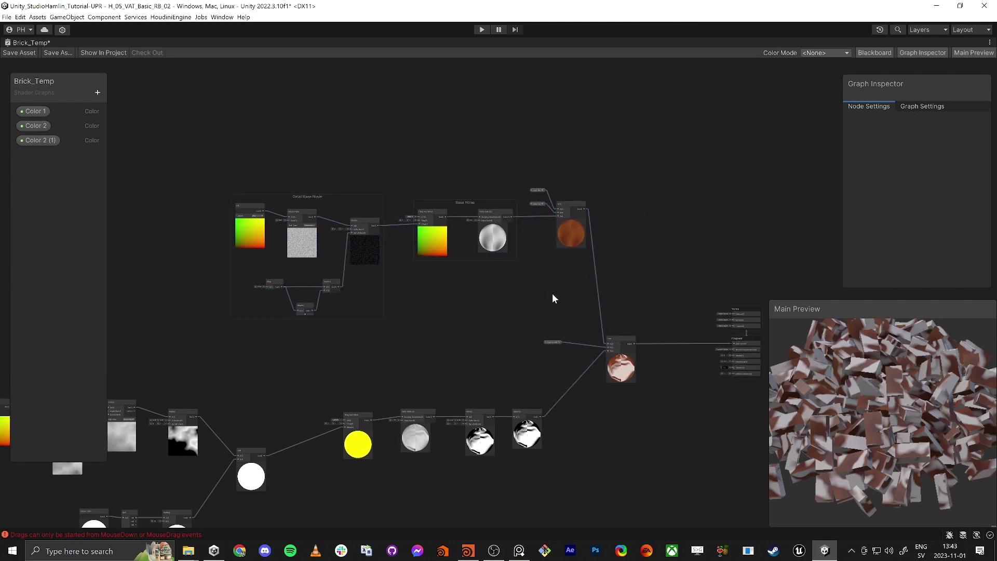
key(ctrl+v)
drag(541, 296, 441, 278)
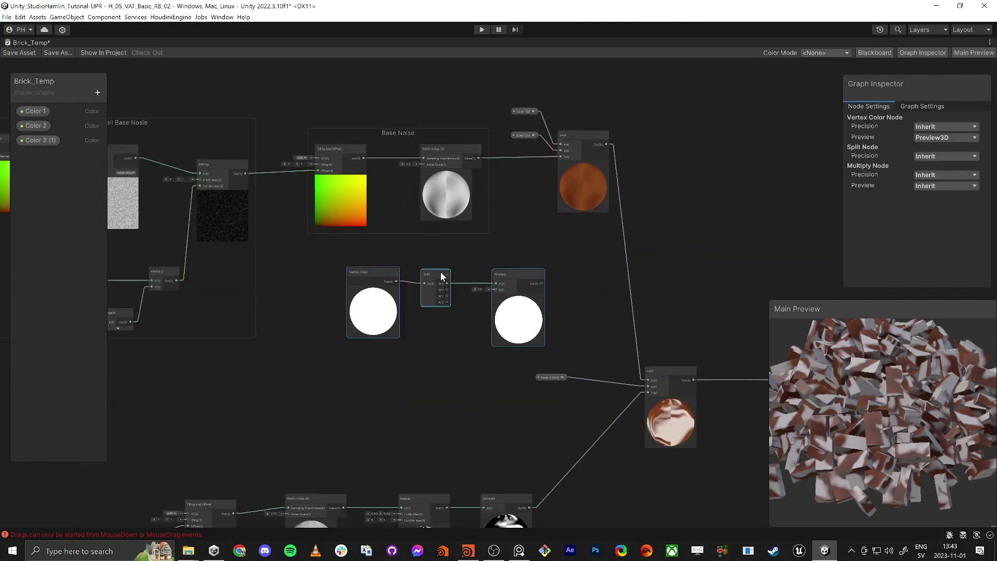
- Add another Multiply node and place it beside the brick colour Lerp that follows the Base Noise group
click(589, 286)
key(space)
text(mut)
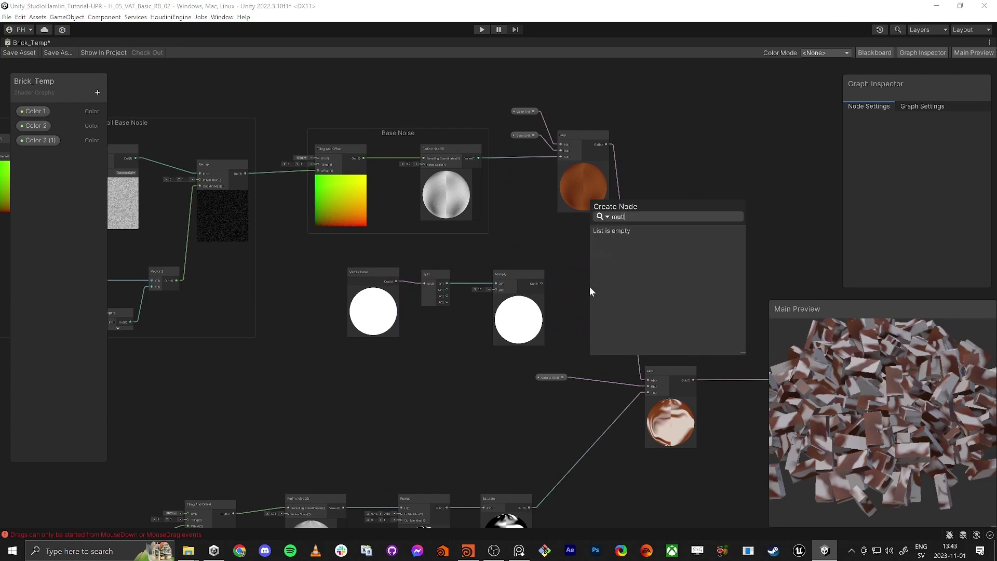
key(BackSpace)
text(l)
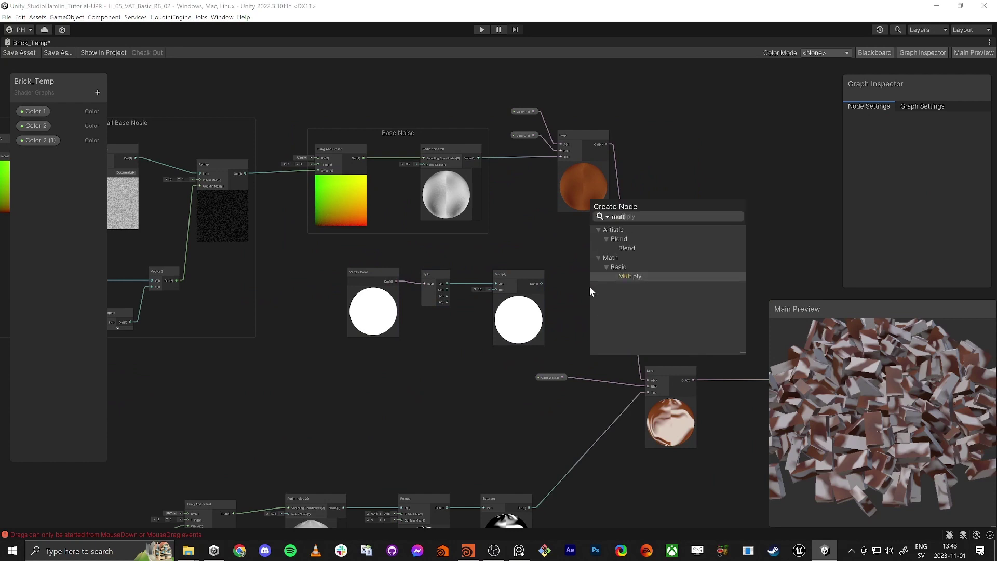
key(Return)
drag(623, 303, 716, 208)
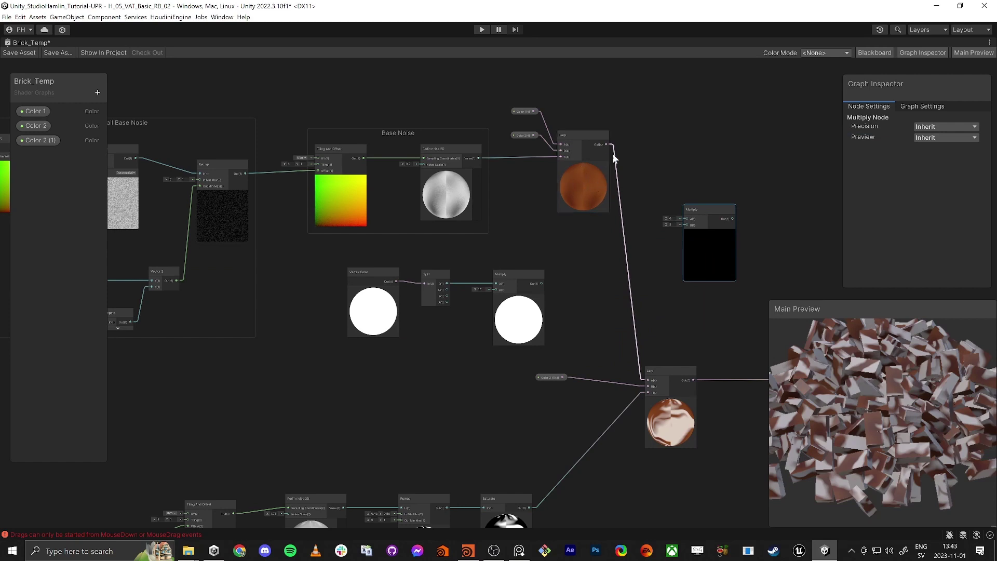
- Wire the brick colour Lerp and the pasted Multiply into the new Multiply, and its output into the lower Lerp's A input
drag(606, 144, 689, 221)
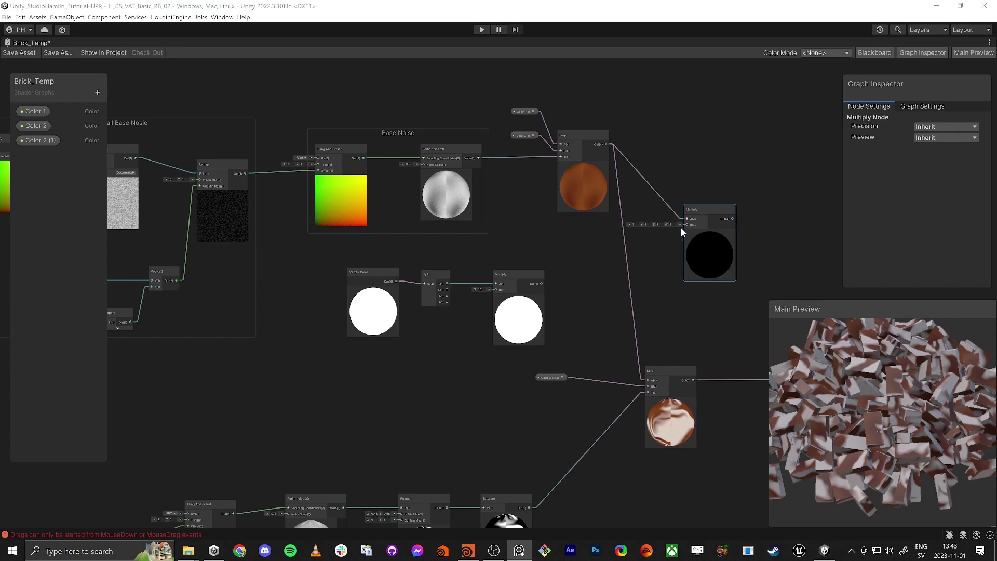
drag(682, 227, 541, 282)
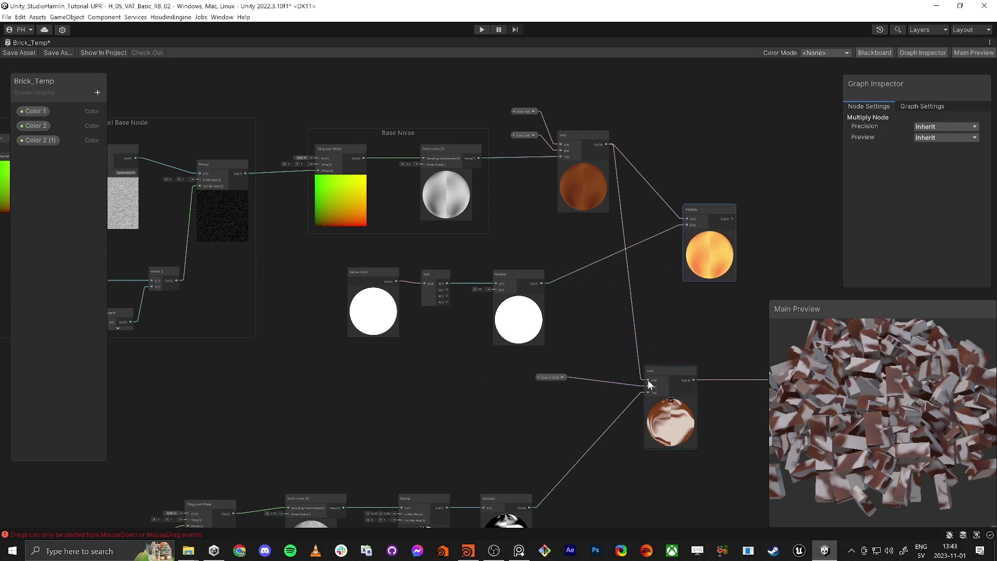
drag(648, 379, 622, 241)
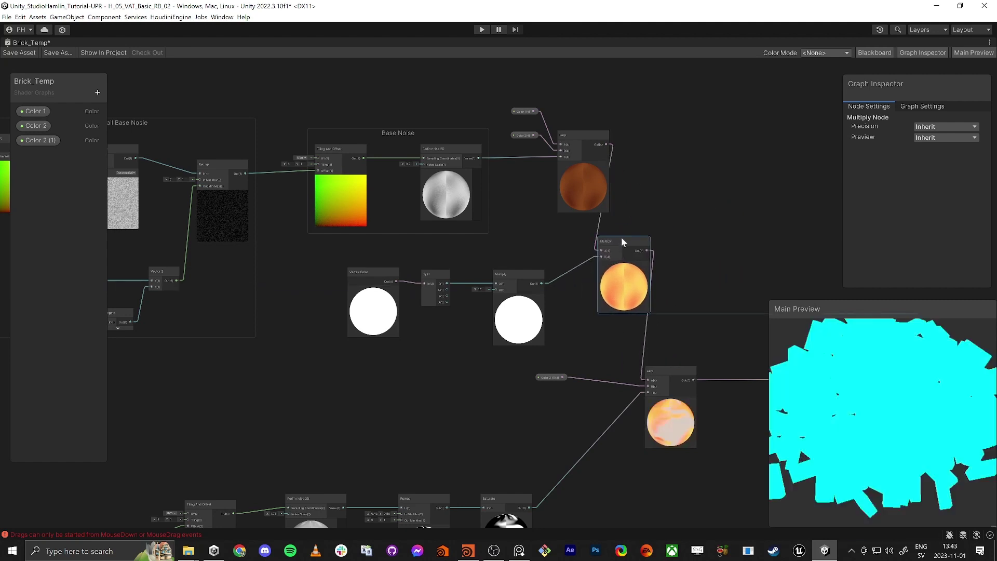
- Delete the pasted Multiply node and connect Split's R output directly to the new Multiply node's B input
drag(323, 263, 431, 283)
middle_drag(518, 320, 541, 309)
click(537, 306)
click(445, 289)
key(Delete)
drag(386, 281, 627, 246)
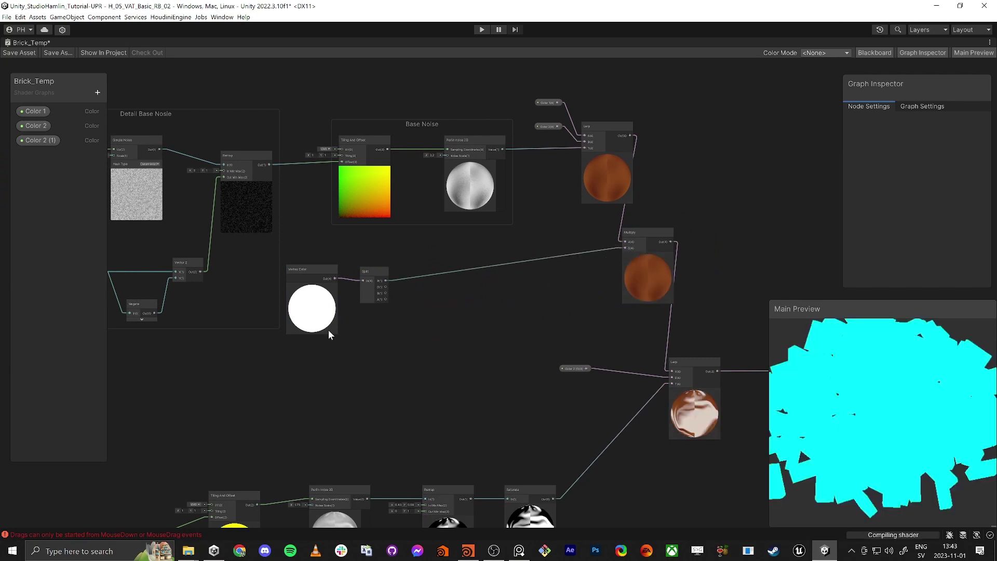
- Move the pasted Vertex Color and Split nodes closer to the new Multiply node and check the preview
drag(286, 355, 389, 291)
drag(312, 306, 358, 298)
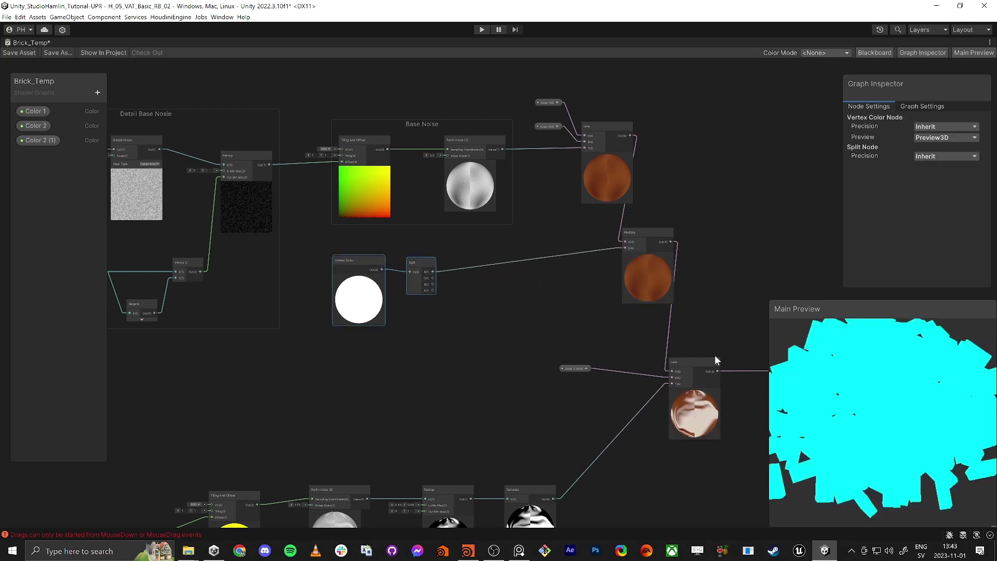
right_click(814, 372)
click(571, 318)
- Connect the new Multiply output directly to the fragment Base Color and save the shader graph asset
middle_drag(571, 318, 406, 293)
drag(466, 228, 689, 357)
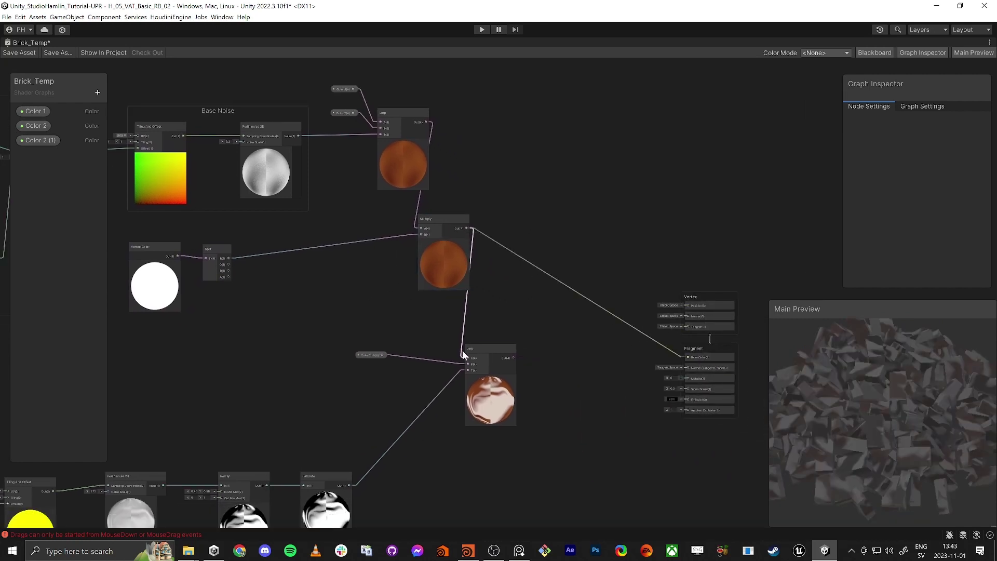
click(19, 53)
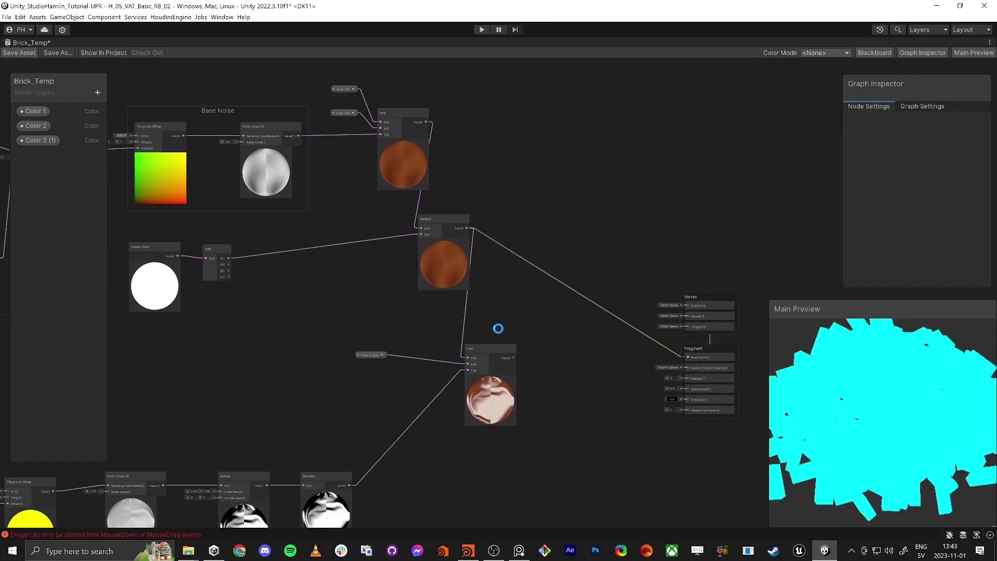
right_click(861, 394)
click(835, 362)
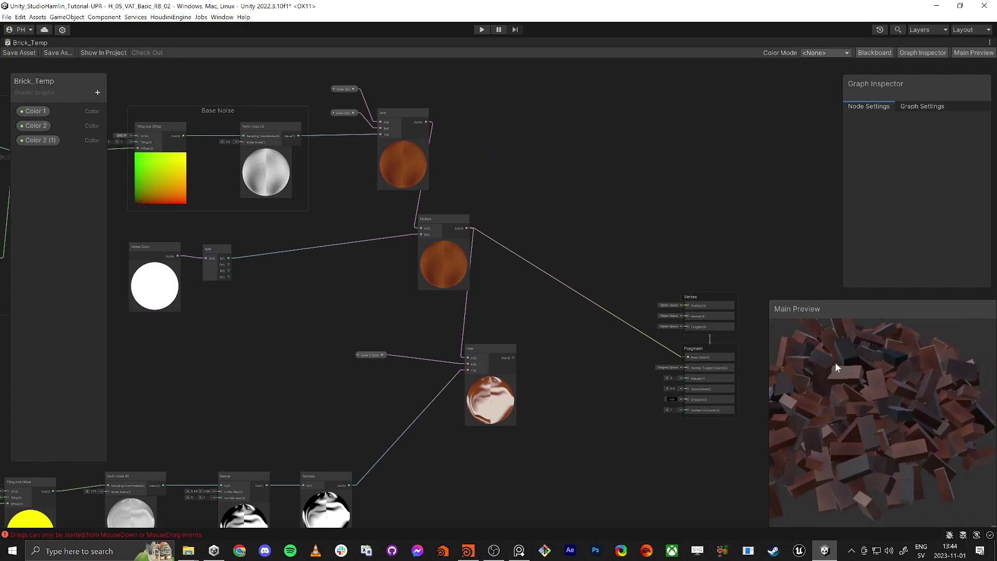
mouse_move(835, 363)
right_down()
mouse_move(856, 378)
mouse_move(845, 369)
right_up()
click(837, 380)
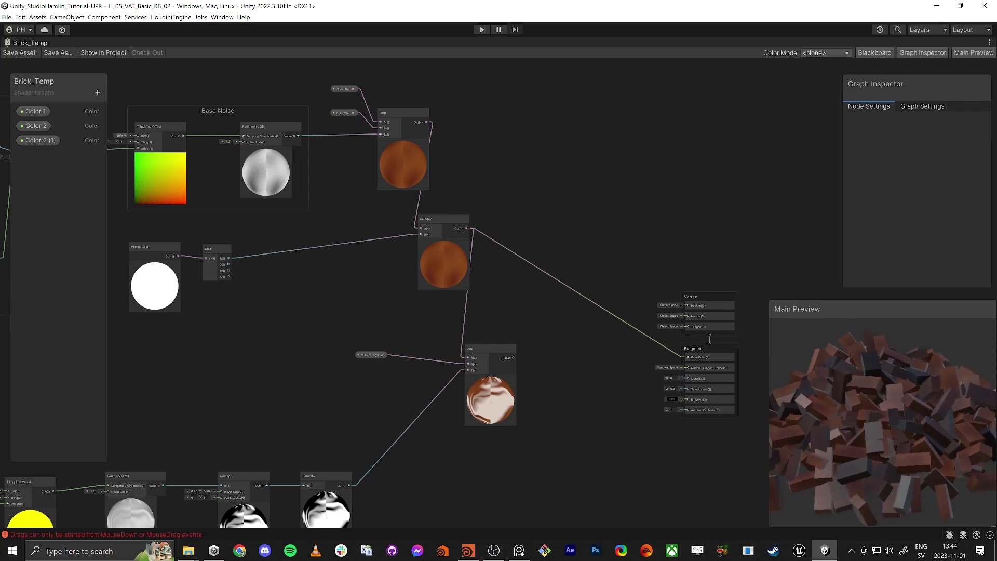
- Insert a Remap node between Split's R output and the Multiply node's B input
middle_drag(246, 276, 381, 298)
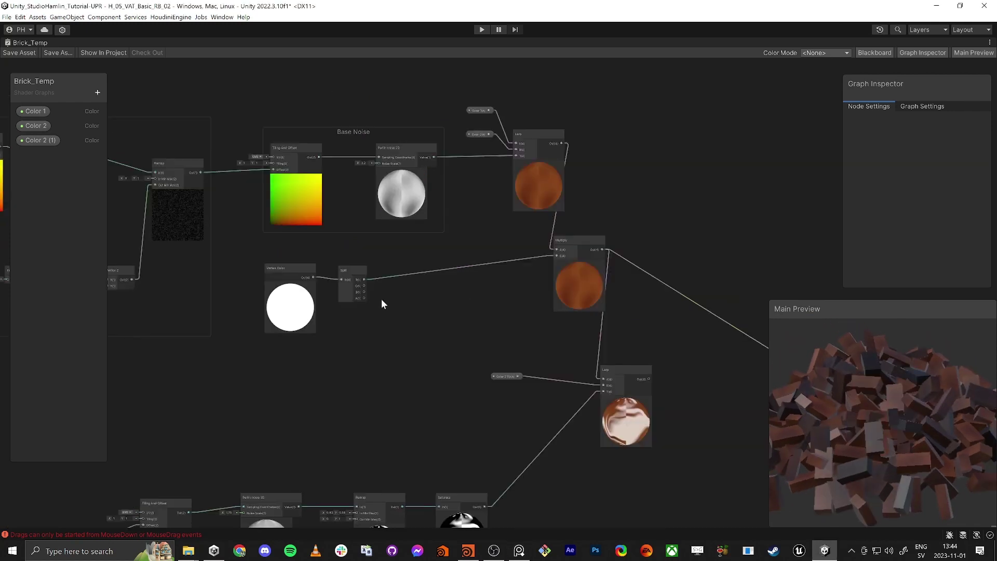
key(space)
text(remap)
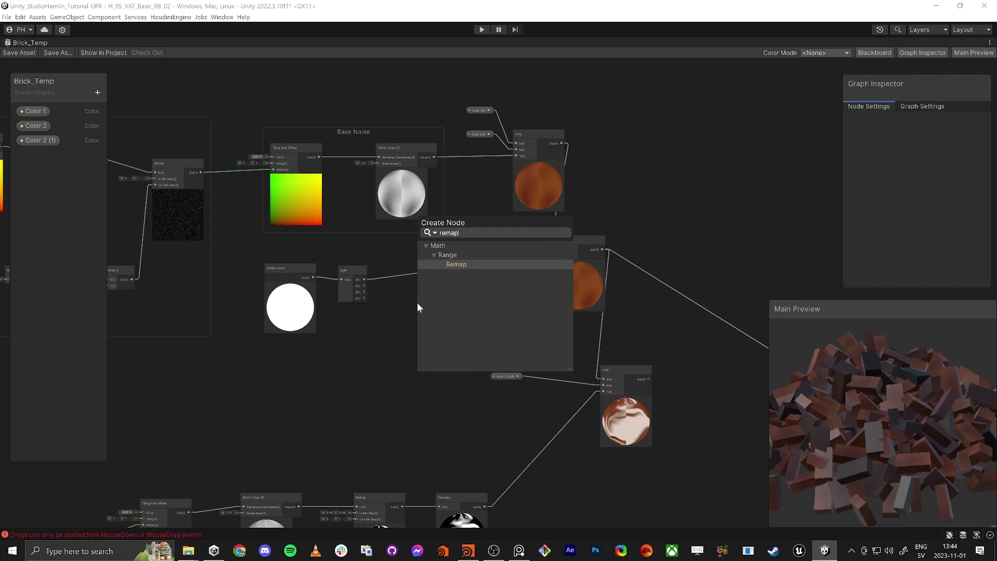
key(Return)
scroll(421, 304, up, 3)
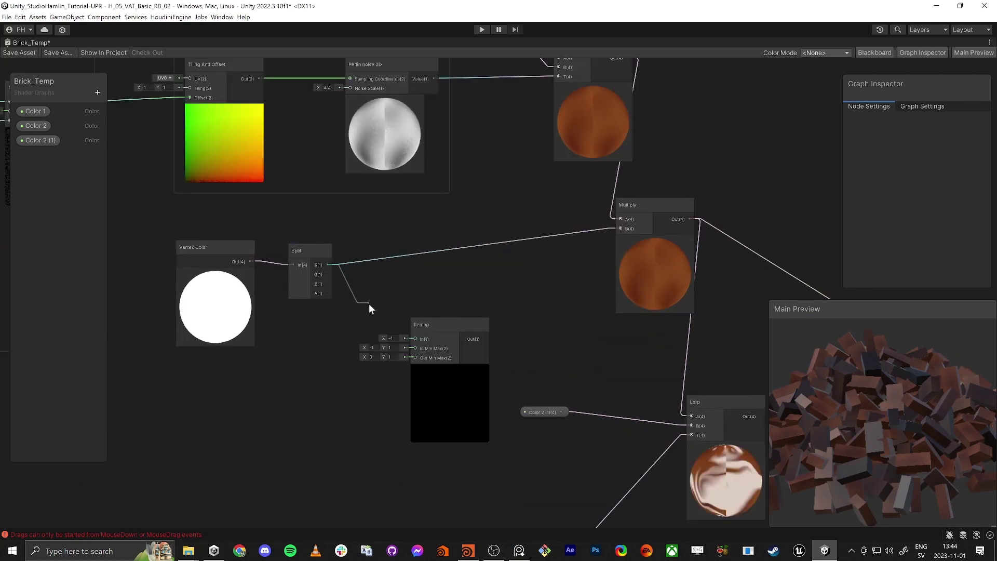
drag(369, 303, 635, 234)
drag(460, 270, 491, 224)
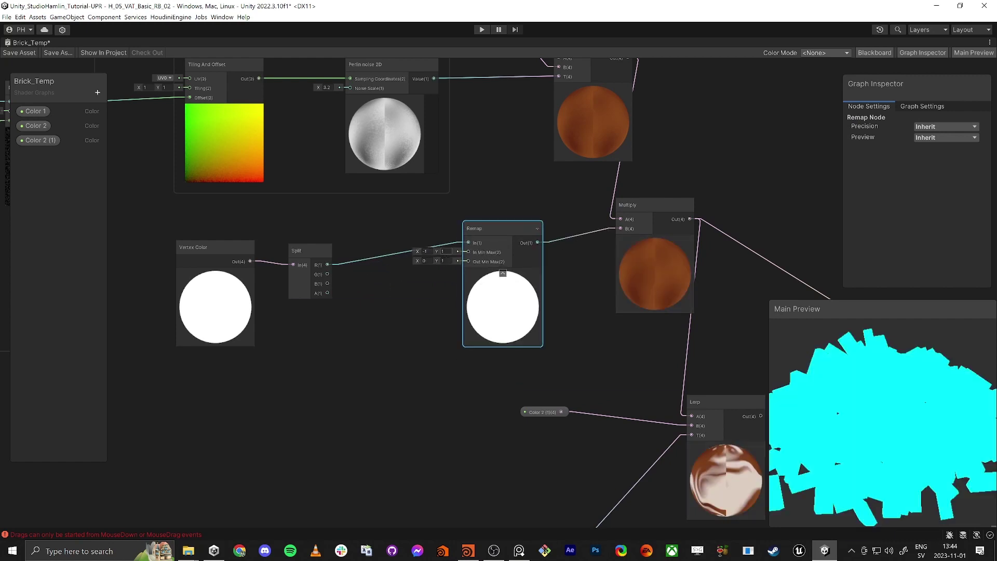
- Set the minimum of the Remap node's In Min Max range to 0
click(425, 251)
text(0)
key(Tab)
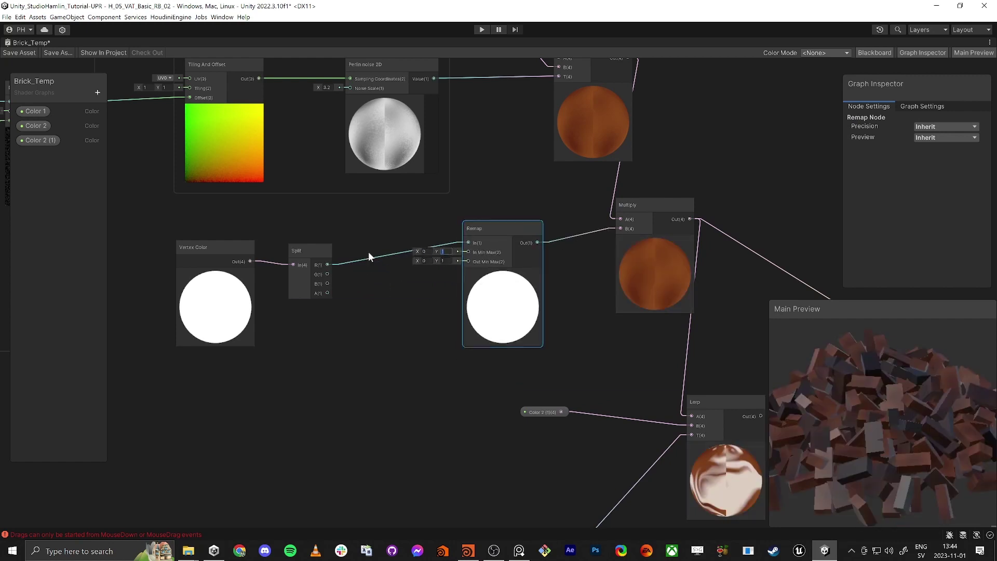
- Add a Float node to the graph below the Split node that feeds the Remap
click(334, 408)
scroll(335, 398, up, 1)
middle_drag(335, 397, 404, 376)
key(space)
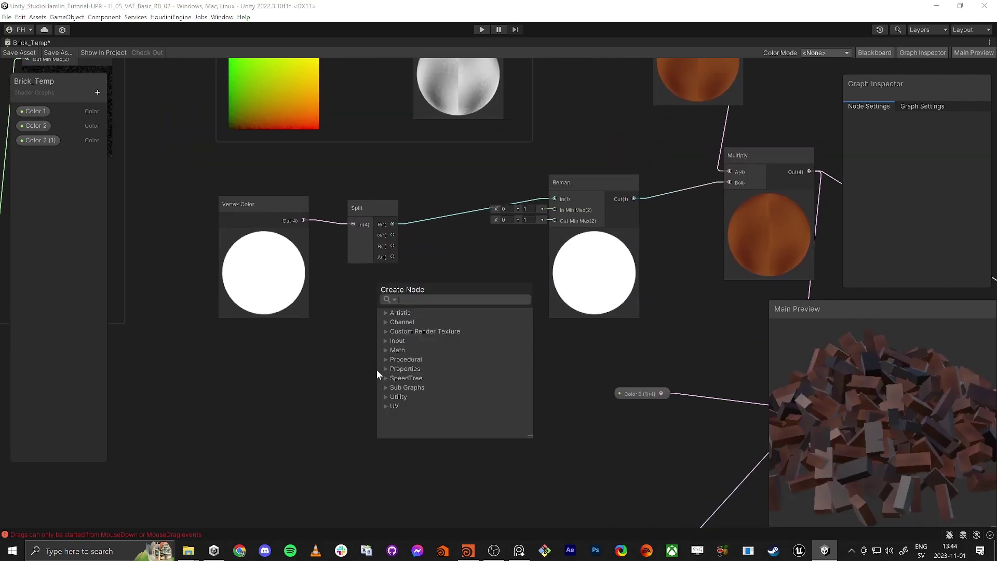
text(float)
key(Return)
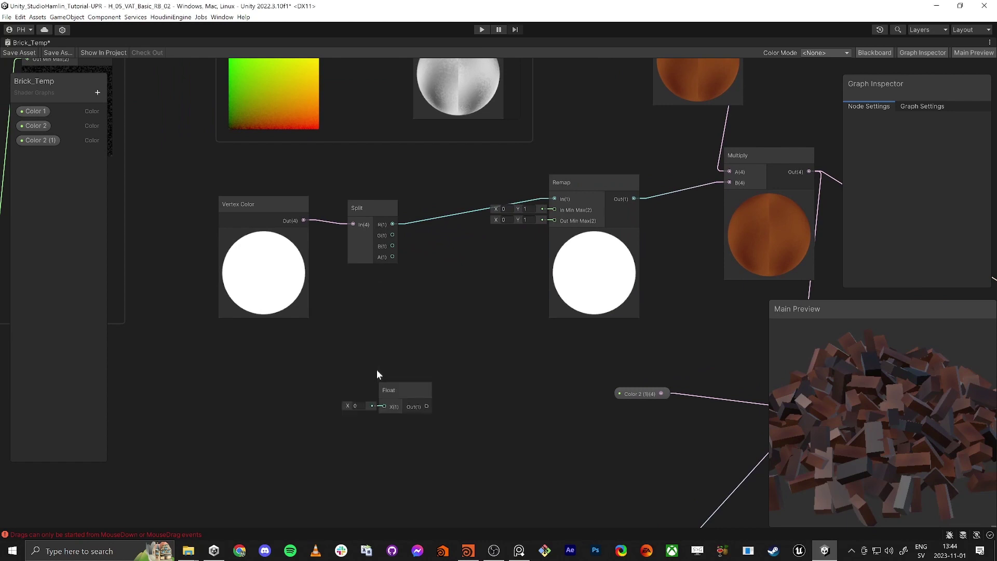
- Duplicate the Float node and place the copy directly below the original
click(370, 379)
key(ctrl+d)
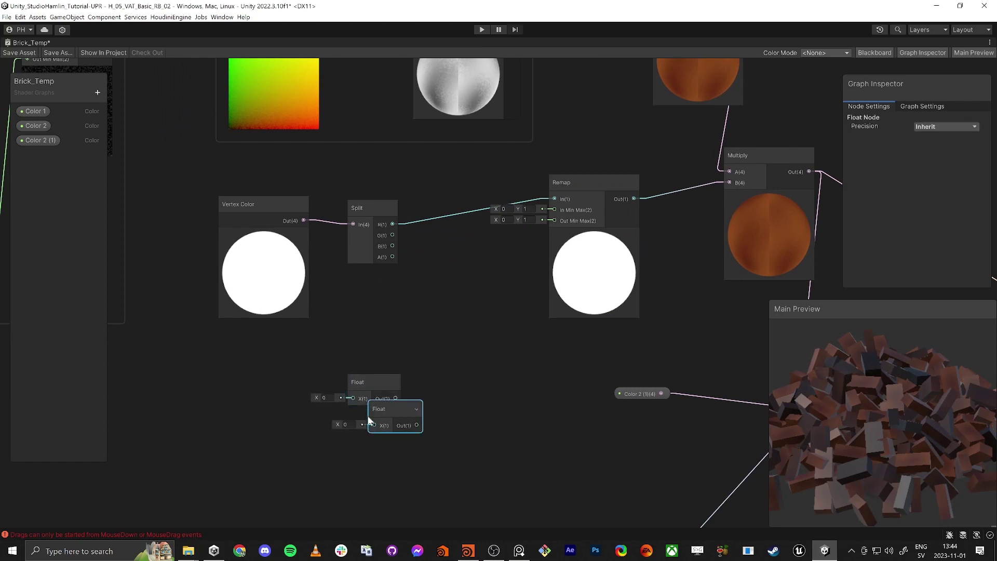
drag(369, 414, 349, 437)
- Combine both Floats in a new Vector 2 node feeding the Remap's Out Min Max, and set the lower Float to 1
drag(395, 401, 401, 446)
text(vec)
key(Return)
drag(505, 394, 555, 221)
click(332, 447)
text(1)
key(Return)
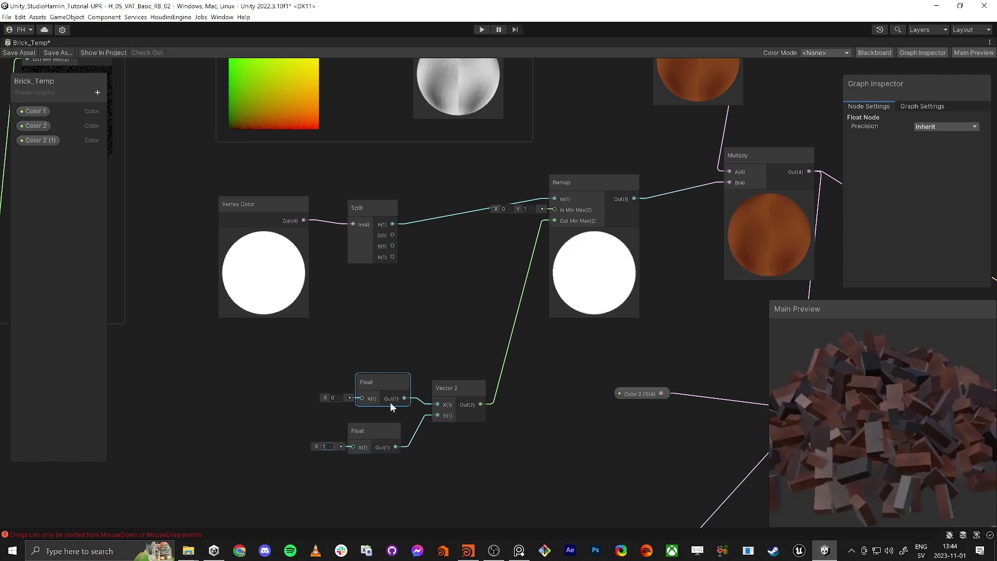
- Arrange the two Float nodes and the Vector 2 compactly below the Split, and set the upper Float to 0.6
drag(472, 389, 492, 360)
drag(366, 382, 366, 342)
drag(357, 429, 381, 393)
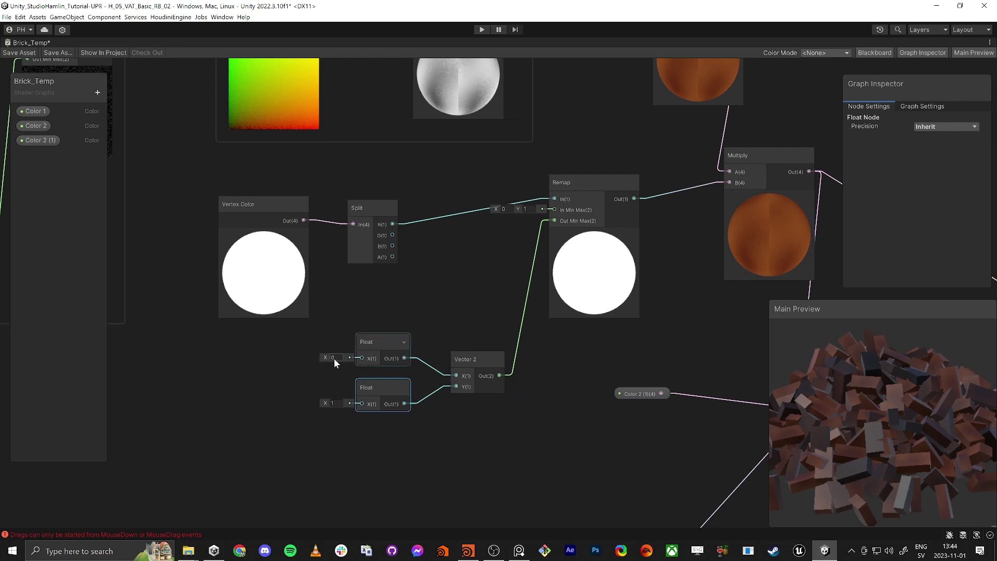
drag(322, 357, 329, 360)
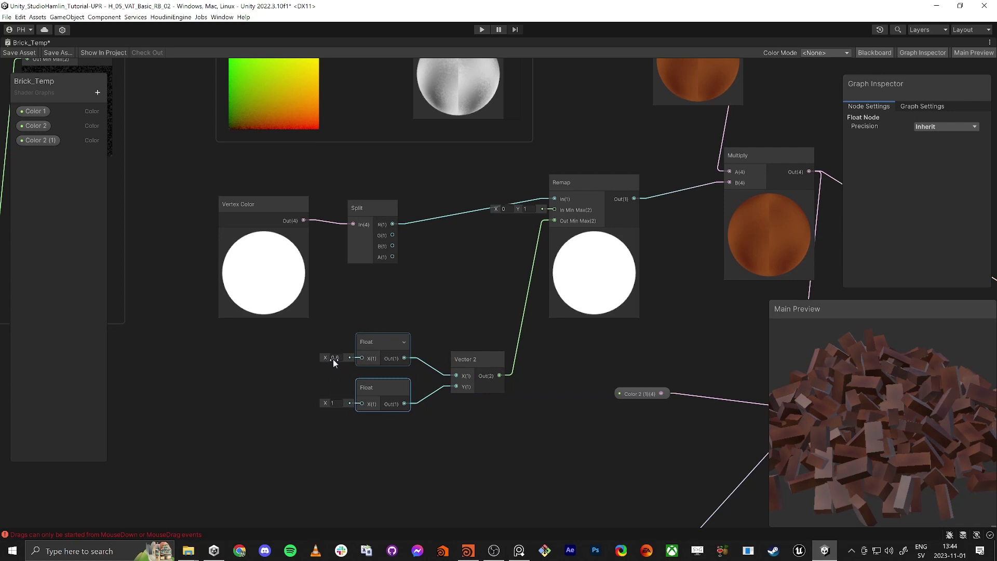
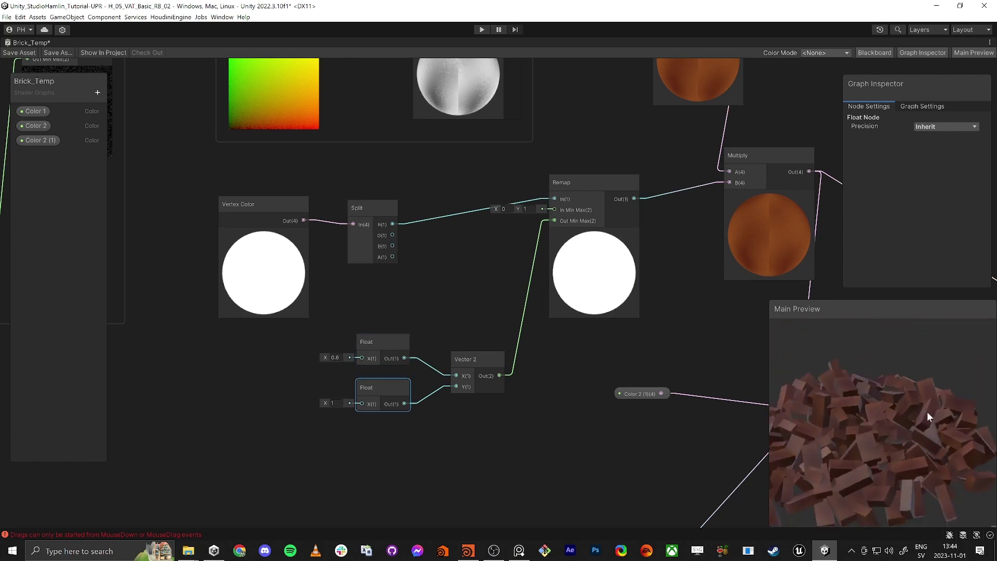
- Move the Color 2 (1) property node closer to the lower Lerp, clear of the new Vector 2 branch
right_click(895, 420)
mouse_move(894, 421)
right_down()
mouse_move(880, 421)
mouse_move(890, 421)
right_up()
click(590, 456)
scroll(511, 424, down, 5)
scroll(413, 435, up, 3)
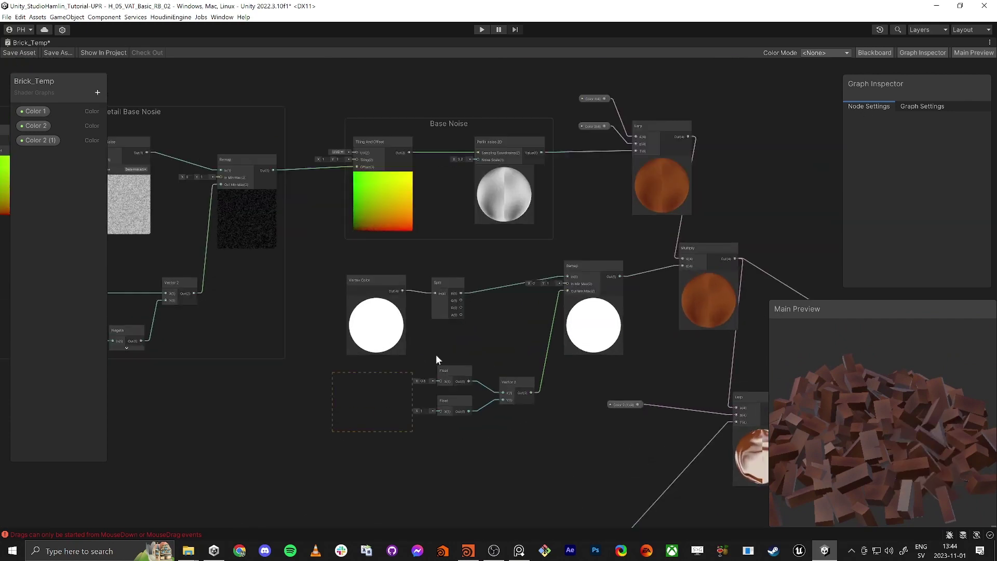
drag(625, 401, 670, 416)
click(490, 432)
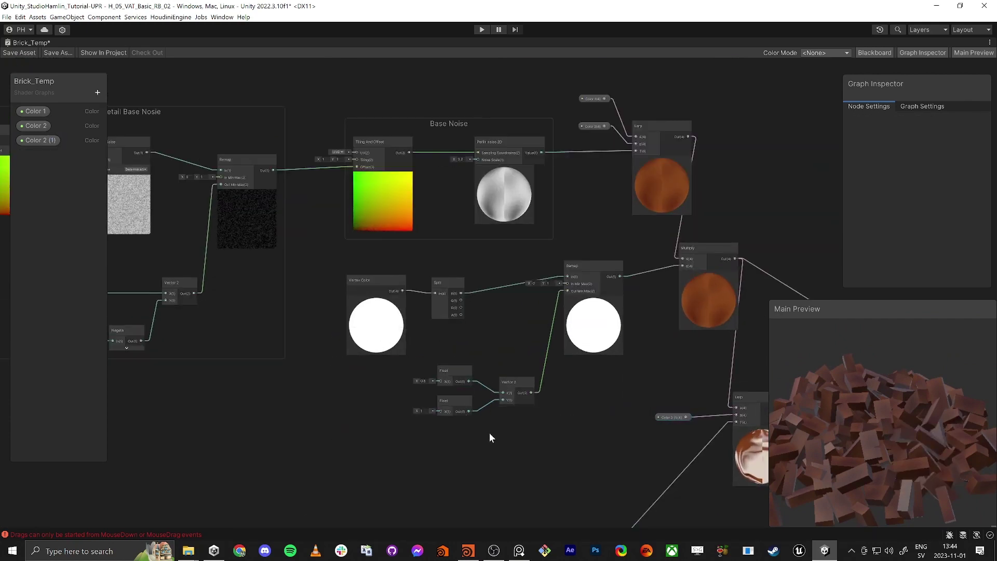
- Group the Vertex Color, Split, Remap, Vector 2 and Float nodes under the title "Add Random Brick Color"
scroll(526, 437, down, 3)
drag(717, 310, 711, 327)
right_click(710, 329)
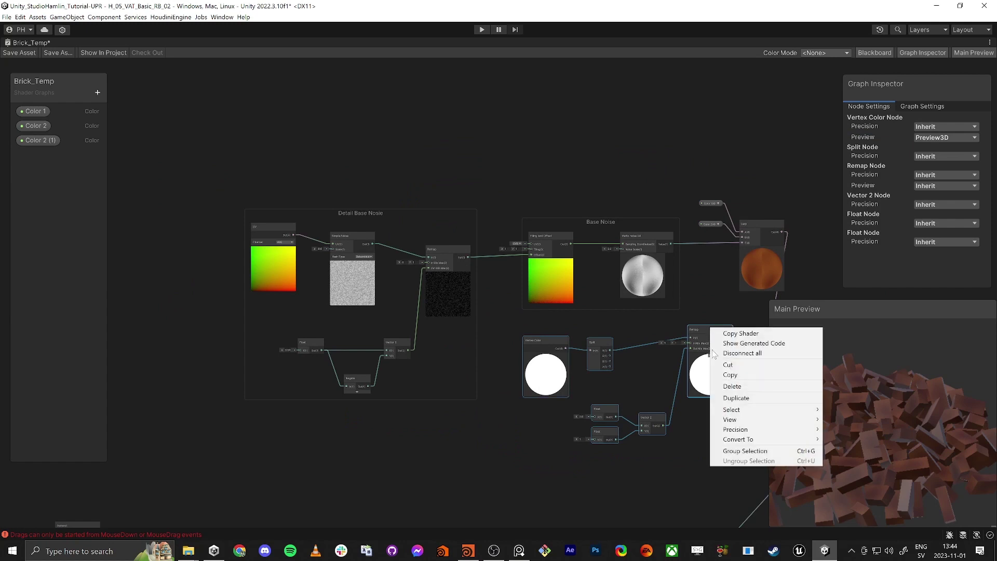
click(746, 450)
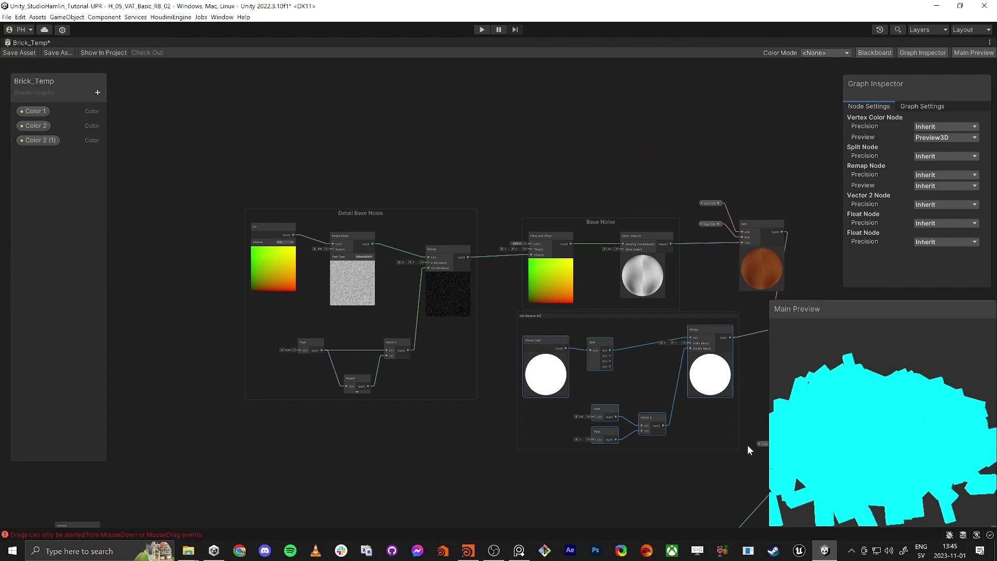
text(Add Random Brick Color)
key(Return)
- Shift the Base Noise group slightly up and the Detail Base Noise group slightly left to space the groups apart
middle_drag(626, 431, 572, 363)
scroll(572, 364, up, 2)
scroll(572, 364, down, 1)
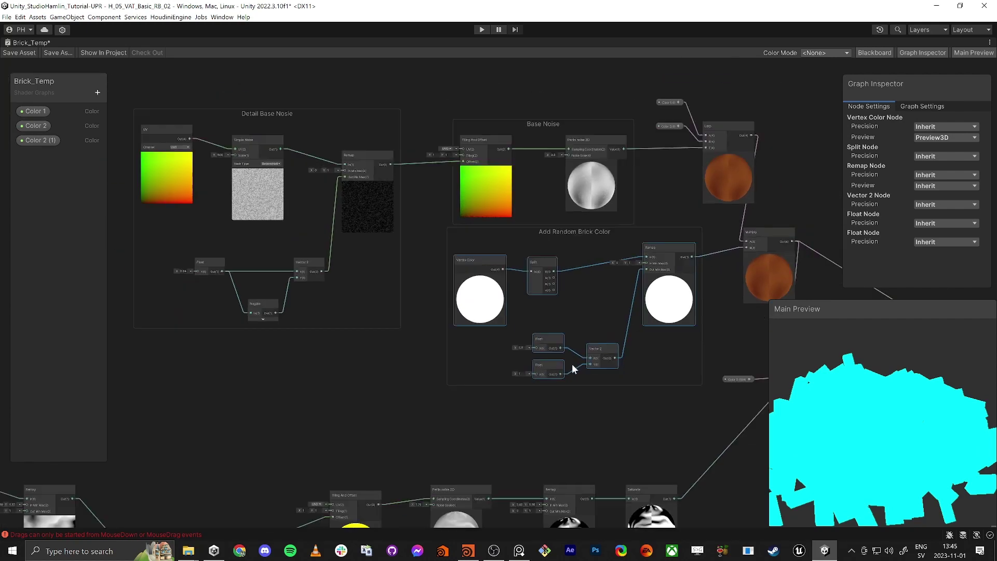
scroll(572, 363, down, 1)
drag(539, 155, 540, 138)
mouse_move(290, 148)
mouse_down()
mouse_move(267, 146)
mouse_move(271, 152)
mouse_up()
middle_drag(421, 340, 365, 302)
middle_drag(603, 353, 429, 336)
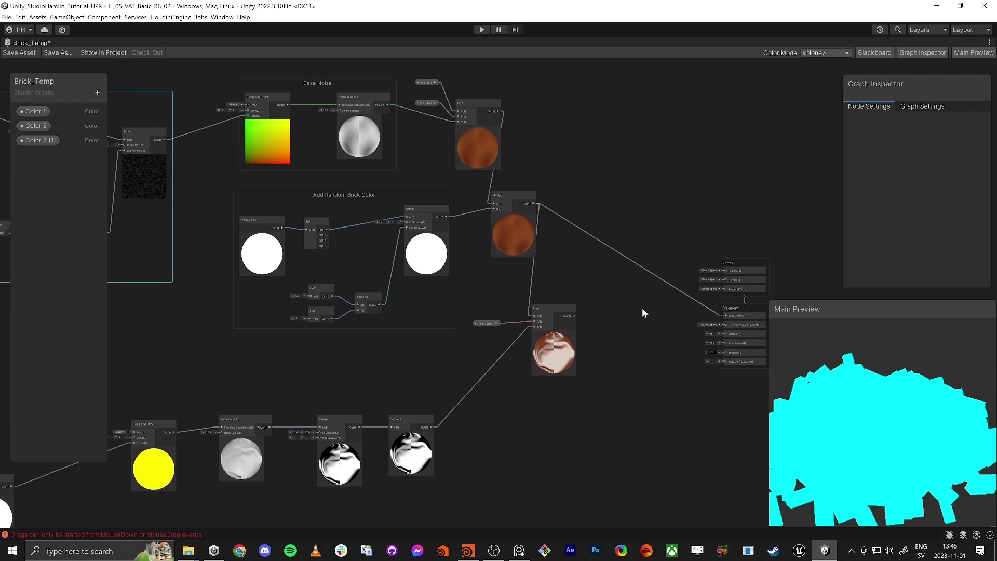
- Connect the lower Lerp's output to the fragment Base Color in place of the Multiply and check the brick preview
drag(726, 314, 574, 316)
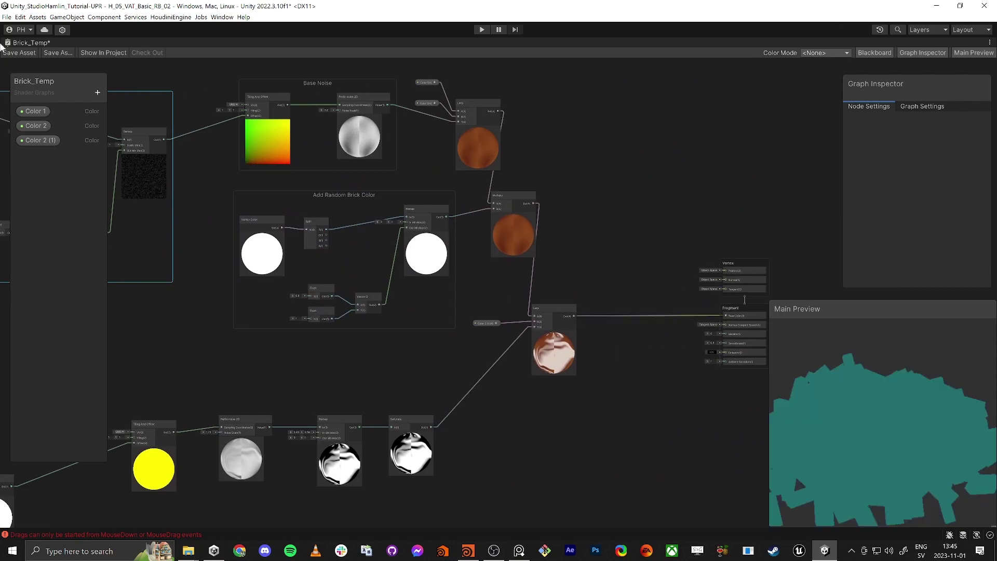
right_drag(839, 424, 873, 415)
click(545, 416)
- Group the Vertex Color, Split and Multiply nodes feeding the Add node as "Offset UV Noise with Vertex Color"
middle_drag(499, 438, 805, 344)
mouse_move(396, 431)
middle_down()
mouse_move(578, 393)
mouse_move(635, 299)
middle_up()
middle_drag(580, 380, 587, 367)
drag(210, 419, 468, 325)
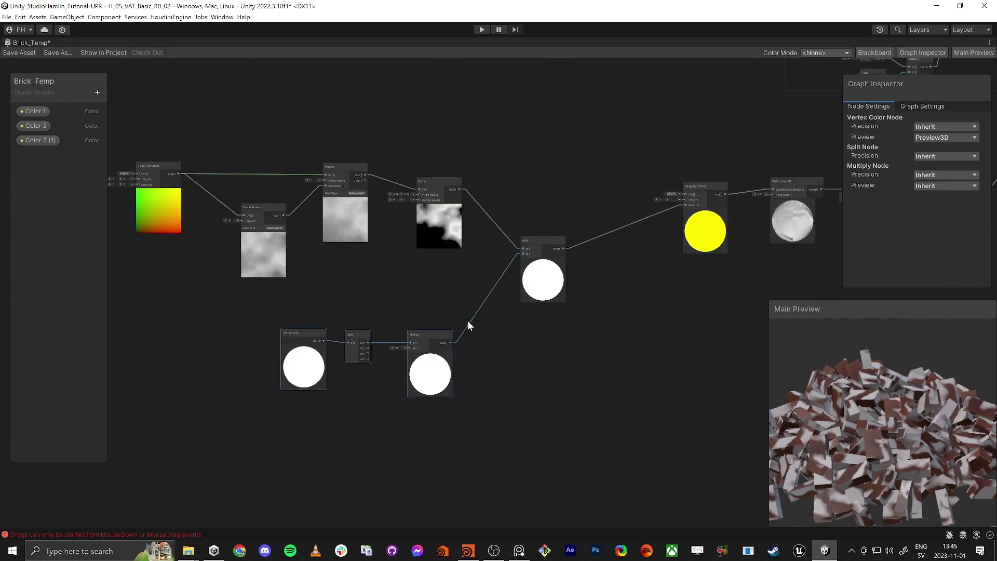
right_click(425, 331)
click(430, 318)
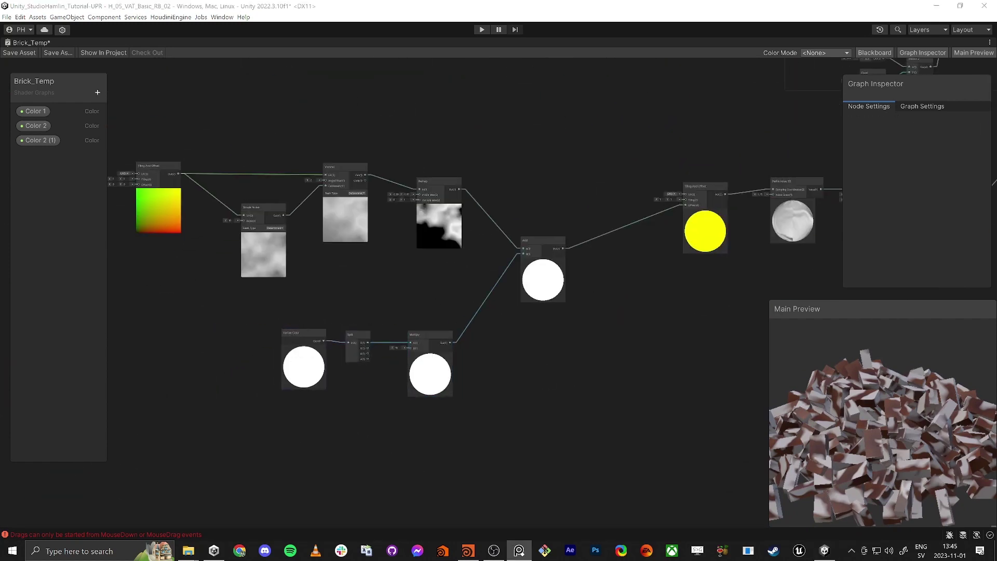
drag(254, 312, 490, 436)
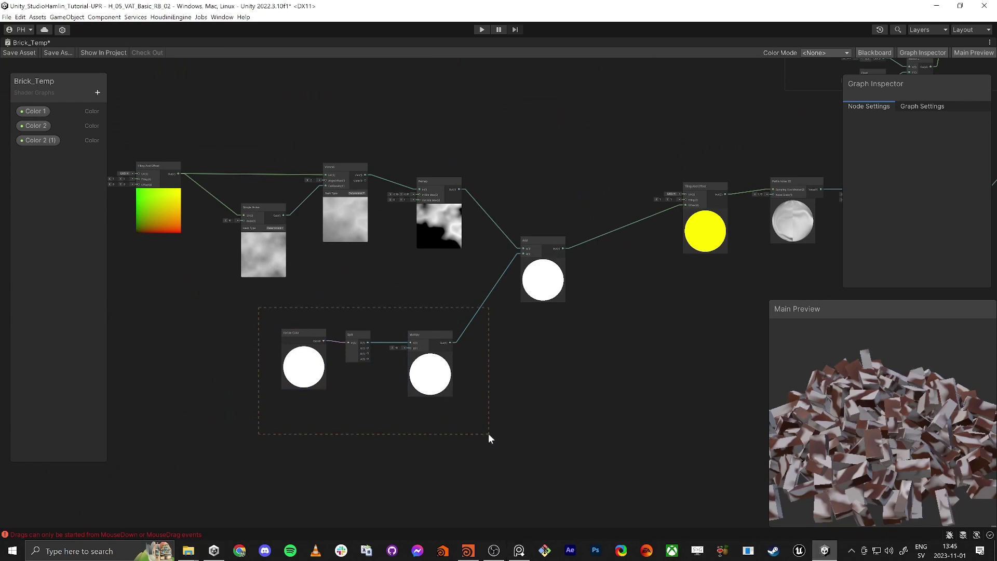
right_click(420, 338)
click(470, 457)
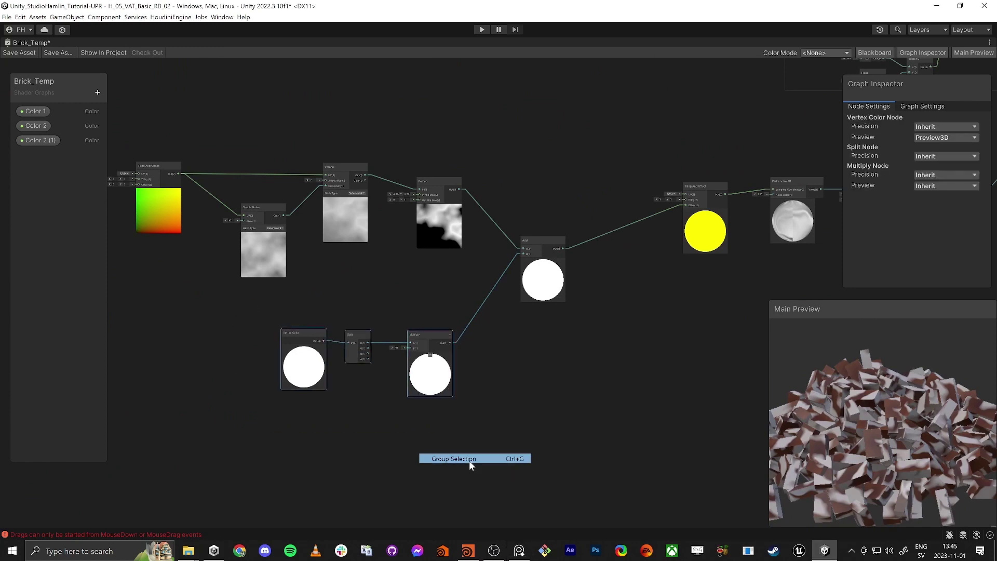
text(Brick)
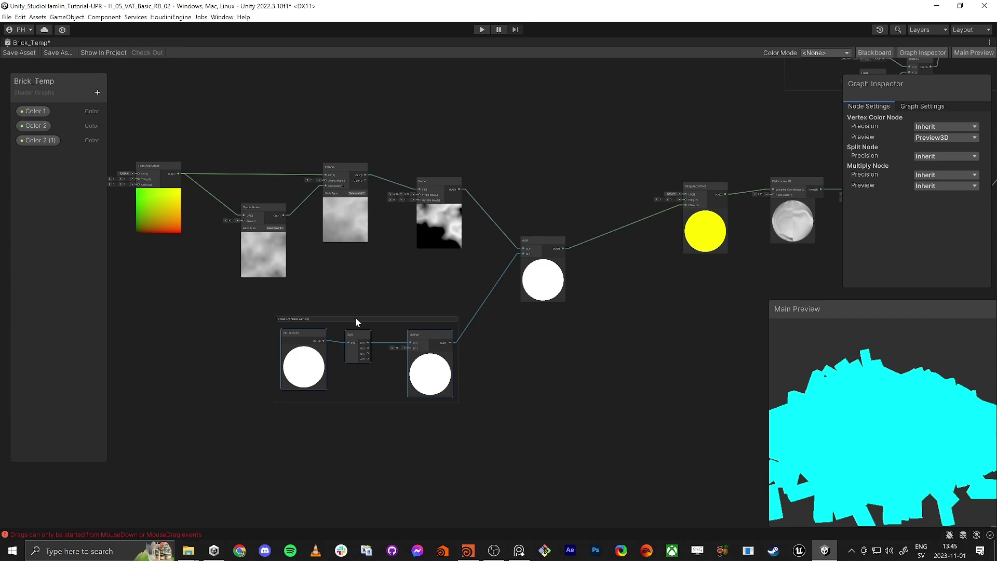
text(lor)
key(Return)
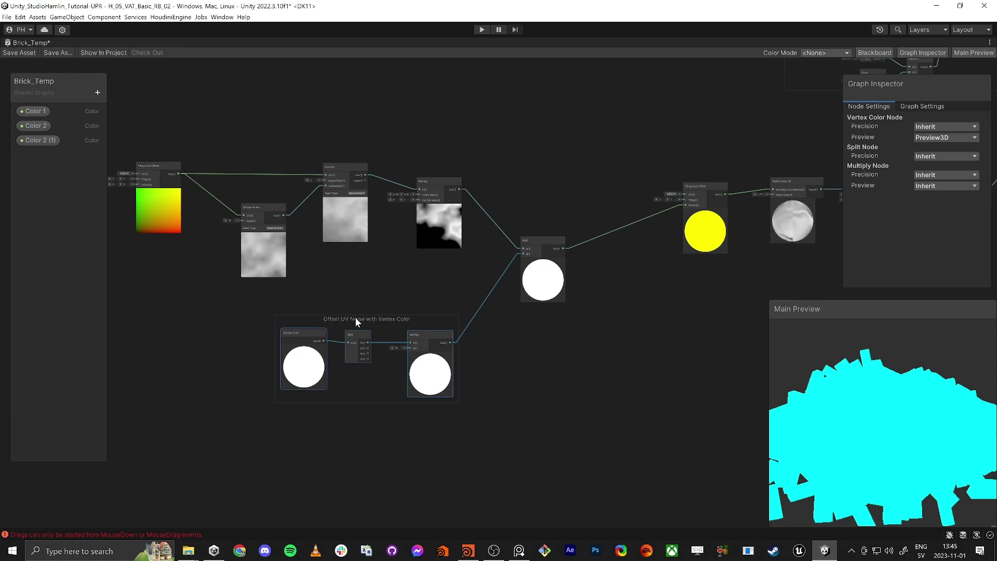
- Move the Tiling And Offset, Simple Noise, Voronoi and Remap nodes further above the Offset UV Noise with Vertex Color group
right_click(415, 312)
middle_drag(356, 320, 539, 358)
click(356, 281)
scroll(384, 293, up, 6)
scroll(381, 325, down, 5)
drag(213, 139, 646, 347)
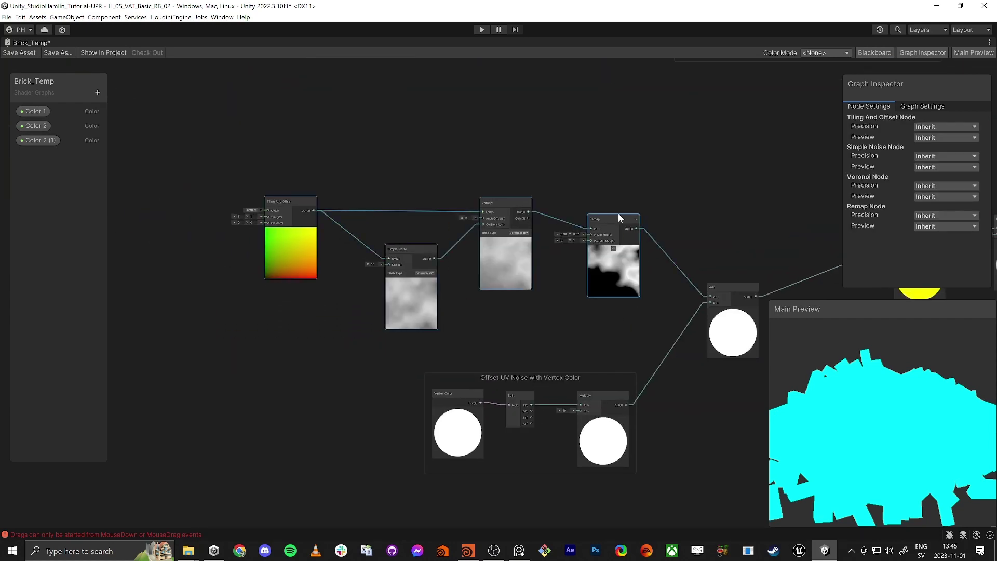
drag(619, 218, 619, 159)
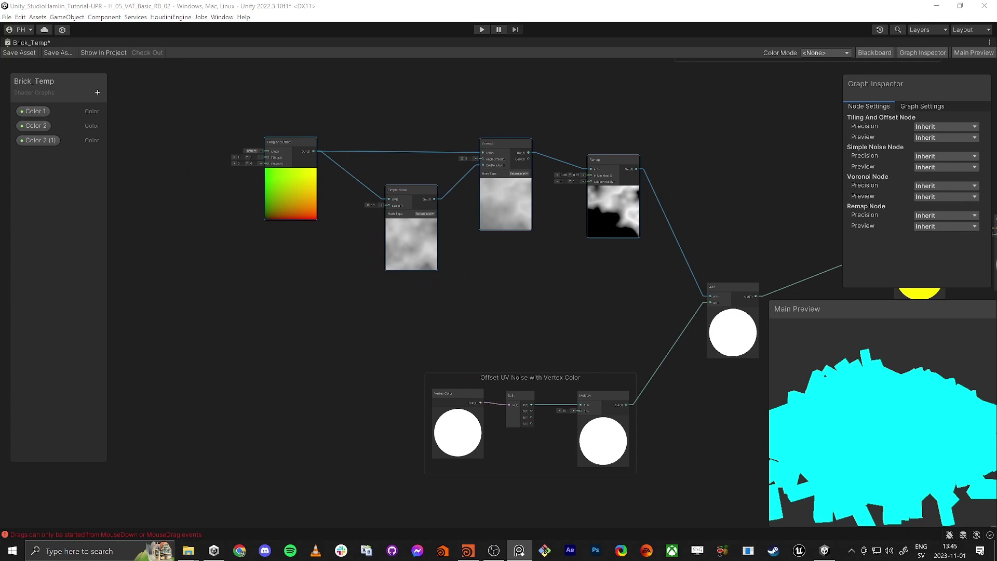
- Group the four selected noise nodes under the title "Color 3 UV Offset First Noise"
right_click(278, 144)
click(312, 266)
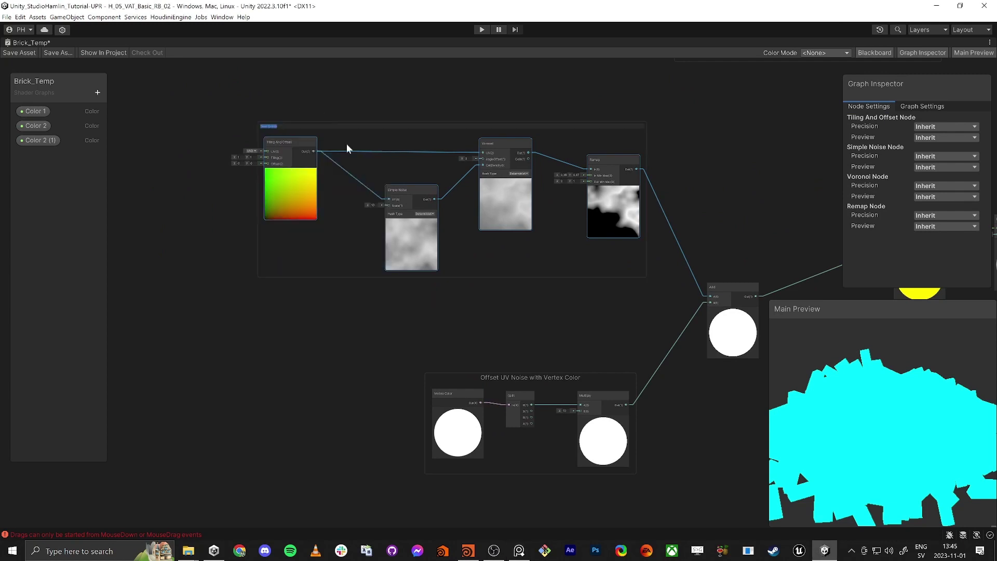
text(Color 3 UV Offset  First No)
text(ise)
key(Return)
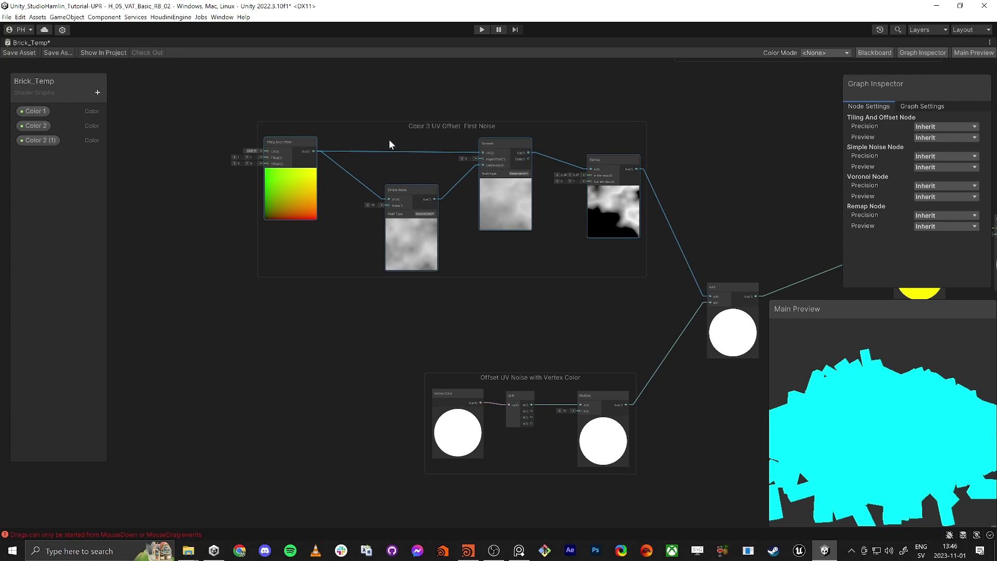
- Move the Color 3 UV Offset First Noise group further up and inspect the brick pile from another angle
middle_drag(535, 160, 564, 245)
scroll(565, 247, up, 3)
drag(507, 220, 546, 148)
scroll(543, 291, down, 3)
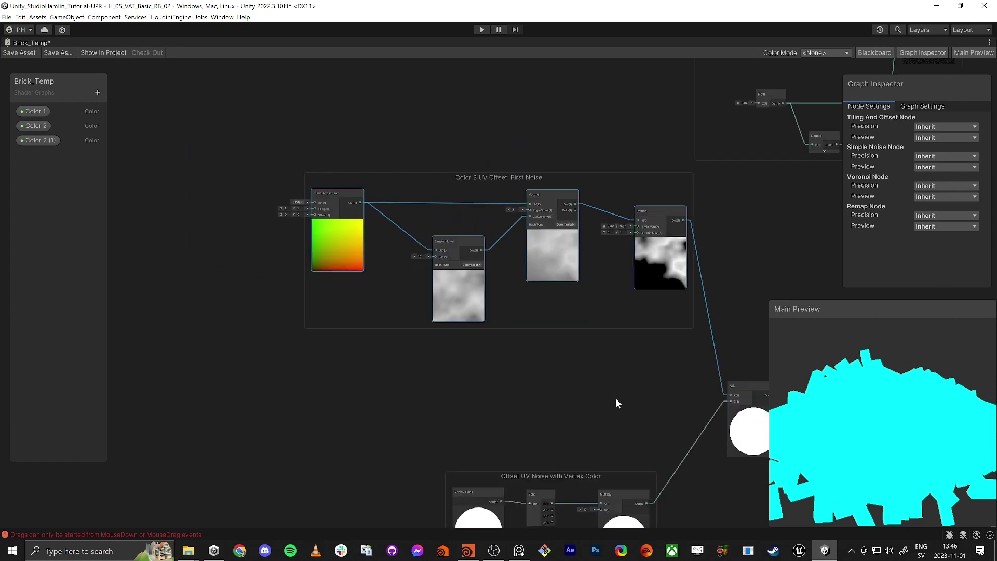
middle_drag(605, 384, 456, 280)
drag(908, 434, 870, 433)
right_click(869, 434)
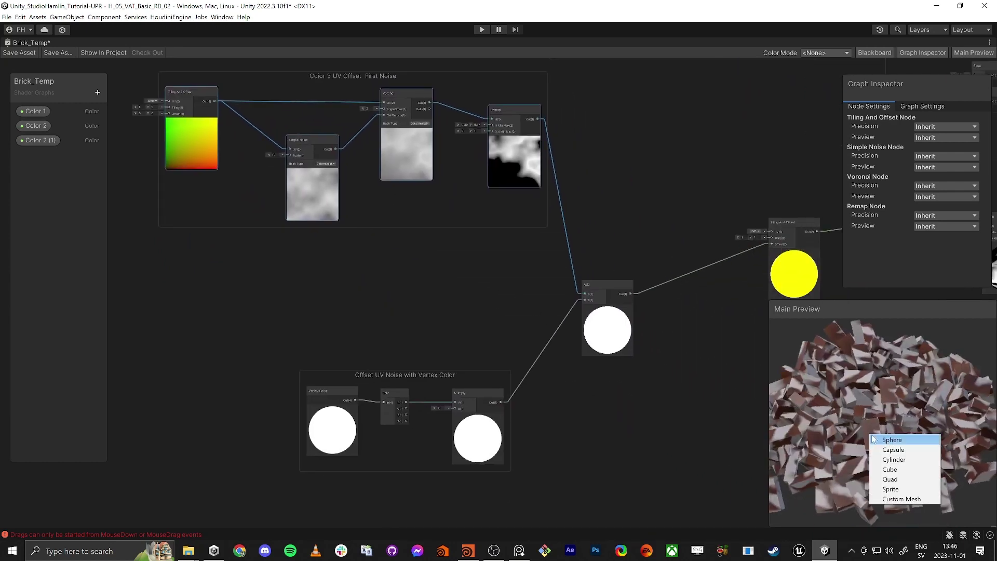
mouse_move(877, 384)
mouse_down()
mouse_move(868, 407)
mouse_move(883, 407)
mouse_move(887, 386)
mouse_up()
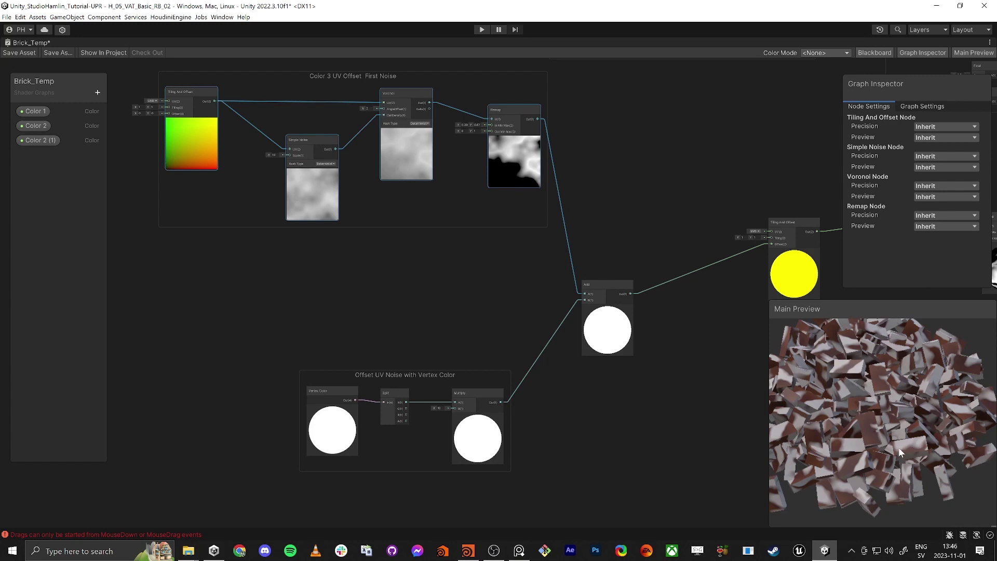
- Move the Add node and vertex color offset group right, and the Color 3 UV Offset First Noise group up and left
middle_drag(327, 273, 342, 272)
drag(240, 279, 613, 425)
drag(620, 289, 697, 271)
click(439, 306)
middle_drag(432, 305, 613, 422)
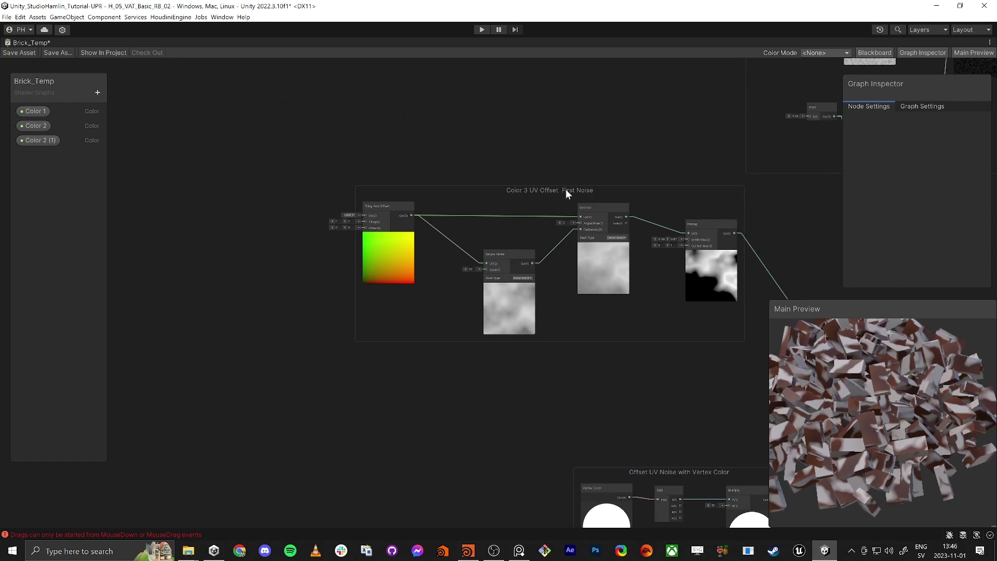
click(600, 206)
drag(569, 189, 510, 132)
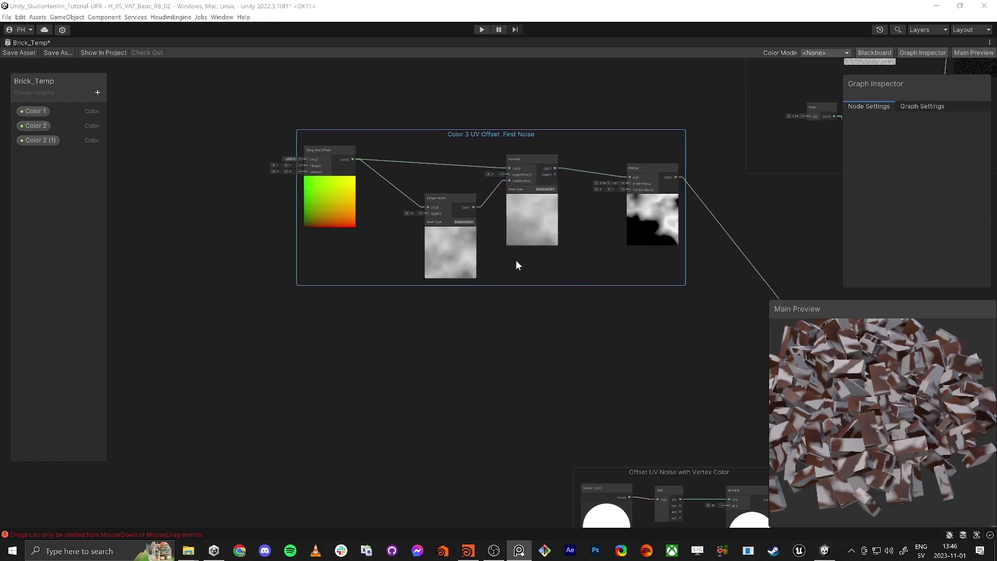
- Add a Tiling And Offset node in the free space below the Color 3 UV Offset First Noise group
click(327, 400)
key(space)
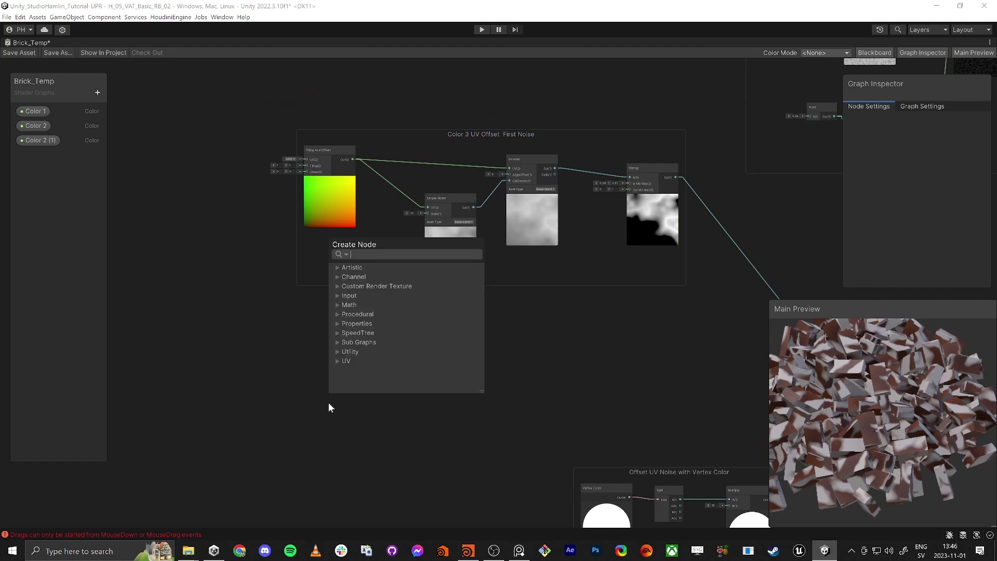
text(tiling)
key(Return)
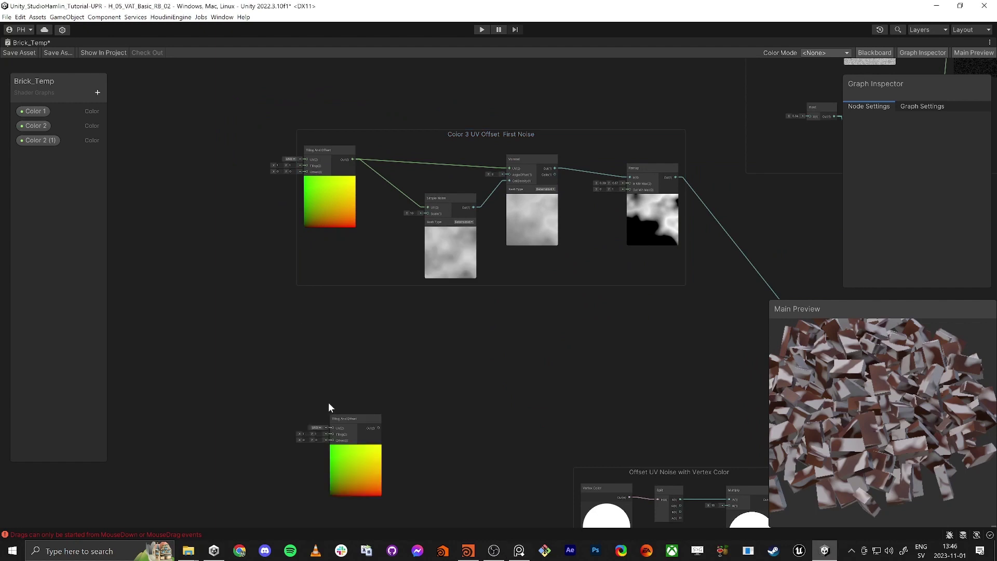
- Shift the new Tiling And Offset node up and left, and connect its output to the UV input of a new Simple Noise node
drag(352, 415, 423, 382)
text(suno)
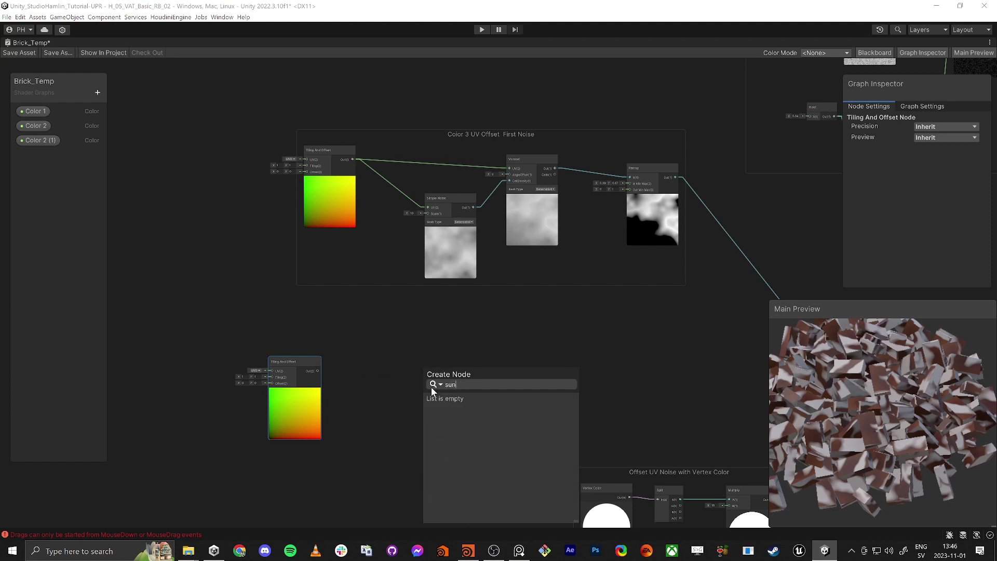
key(BackSpace)
key(BackSpace)
text(imp )
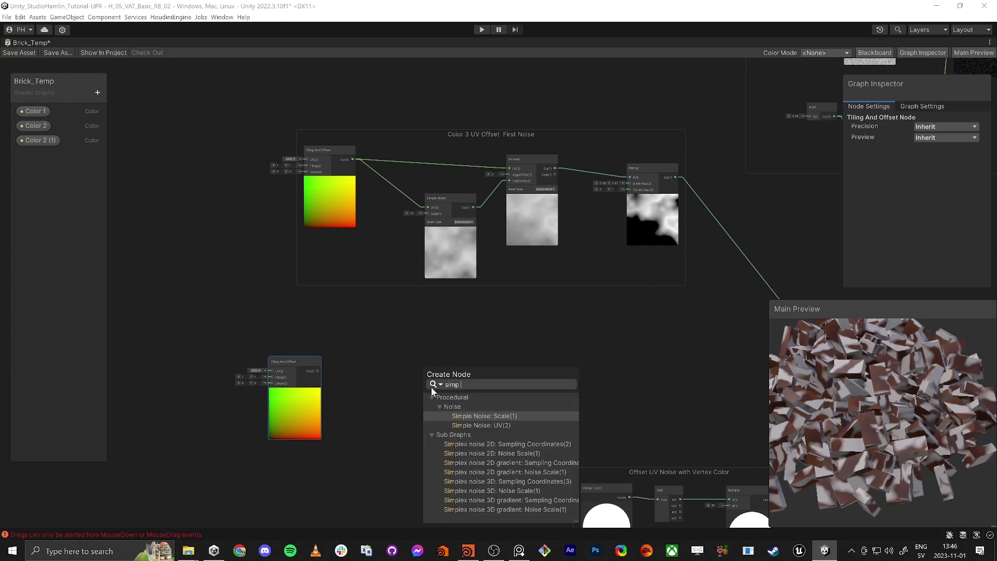
text(noi)
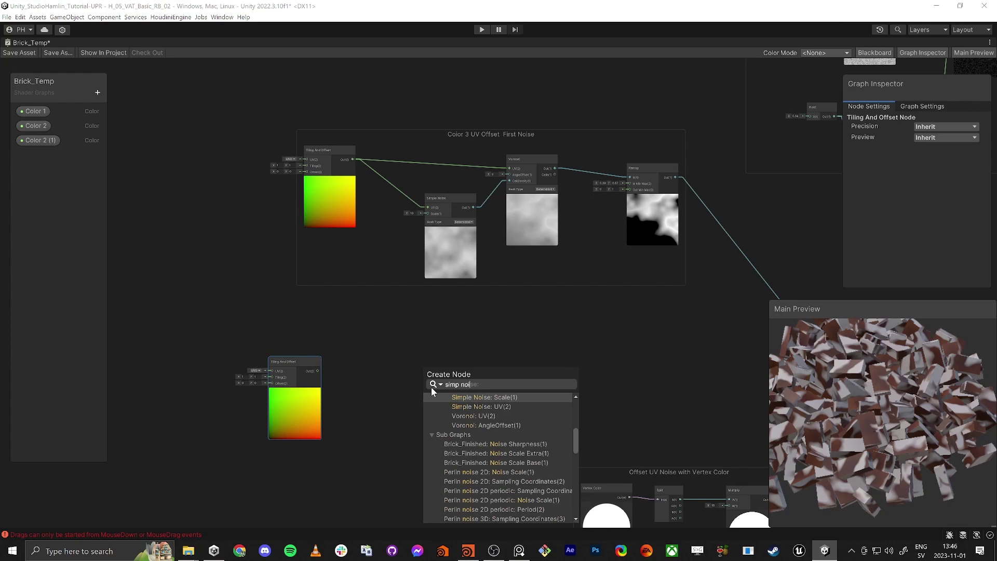
key(Return)
drag(416, 383, 421, 380)
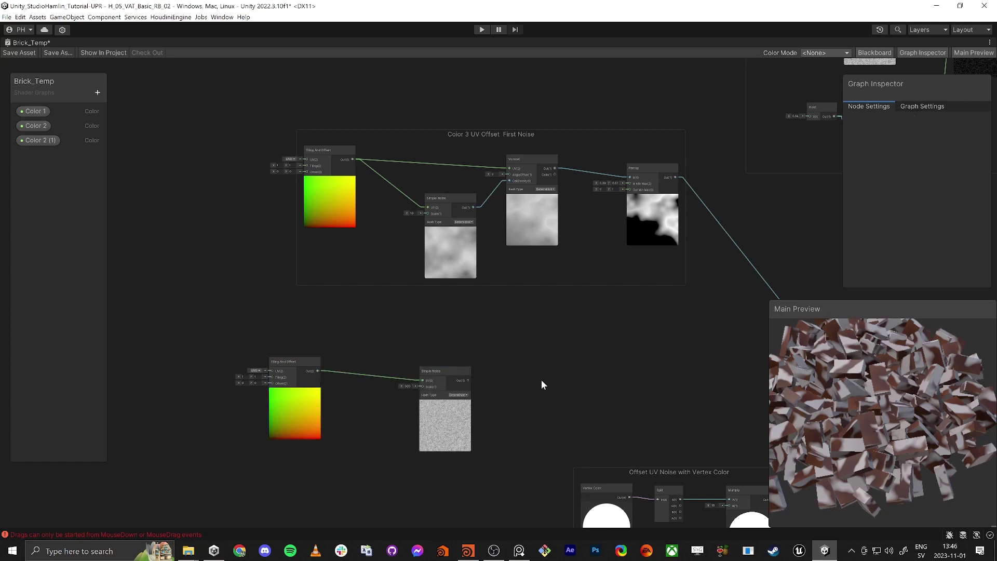
- Add a Remap node fed by the new Simple Noise node's output and shift it to the right and slightly up
drag(467, 381, 527, 382)
text(re)
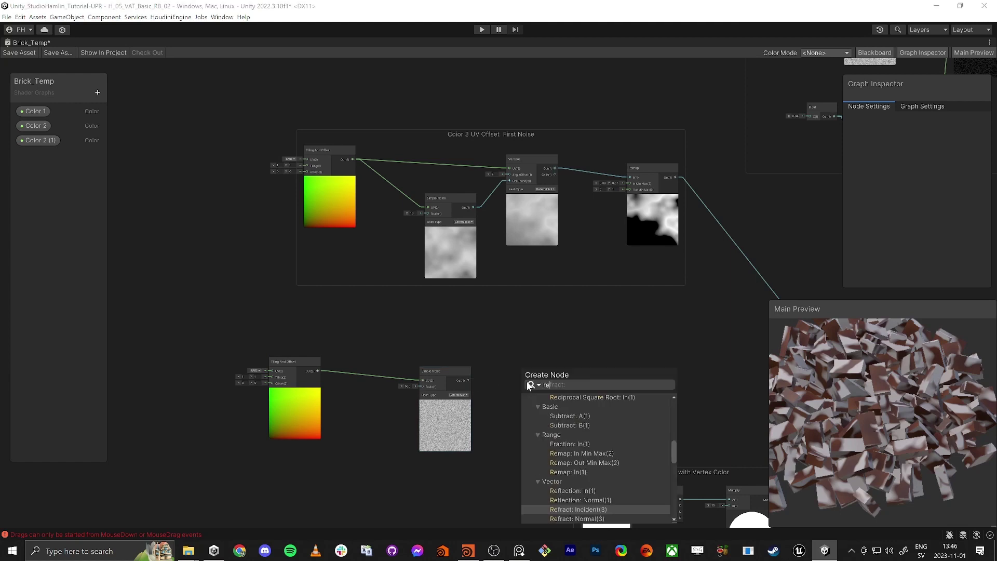
text(map)
key(Down)
key(Down)
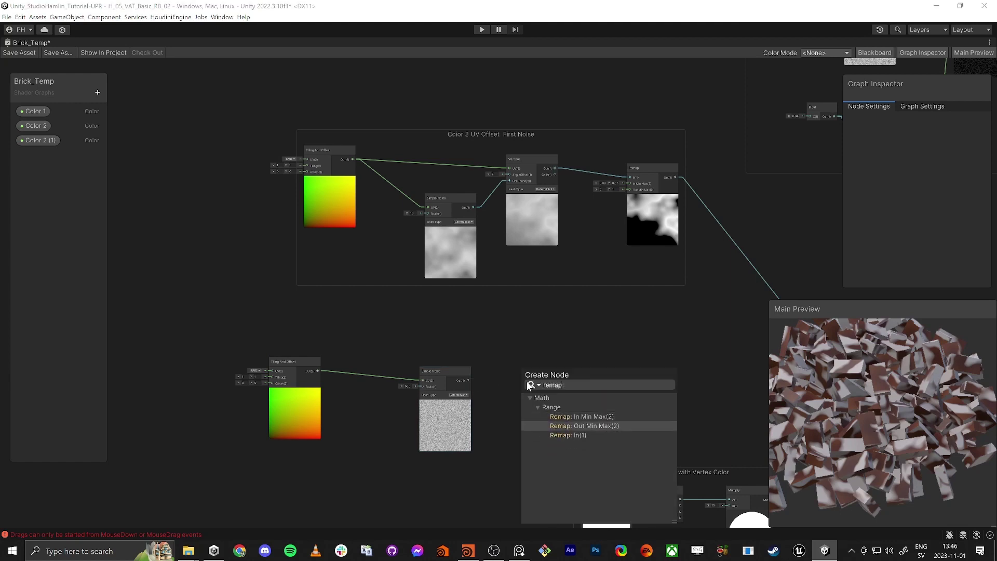
key(Return)
drag(526, 381, 582, 359)
- Set the X value of the new Remap node's In Min Max to 0 and move the node left
scroll(558, 384, up, 5)
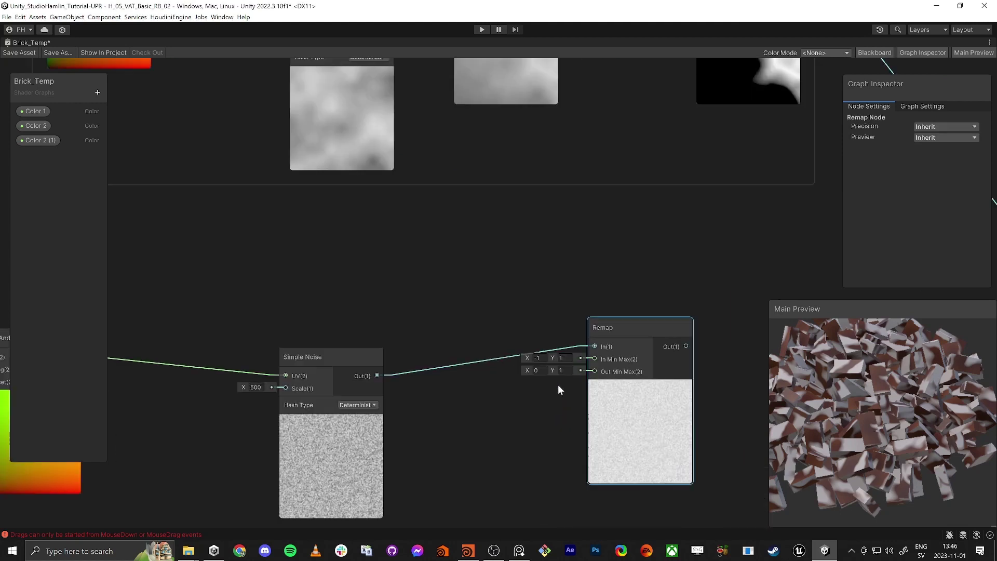
text(0)
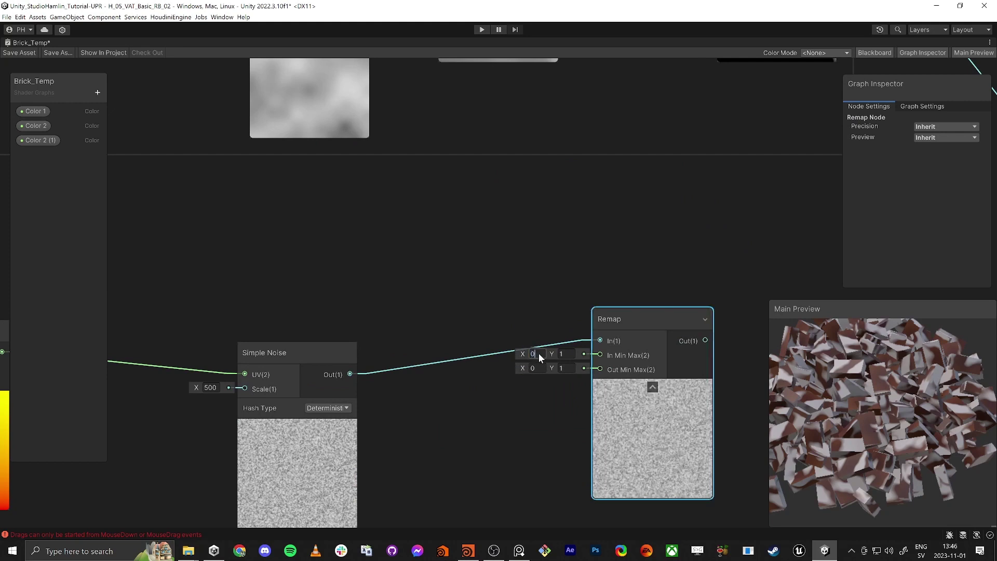
drag(654, 311, 590, 322)
middle_drag(653, 260, 431, 250)
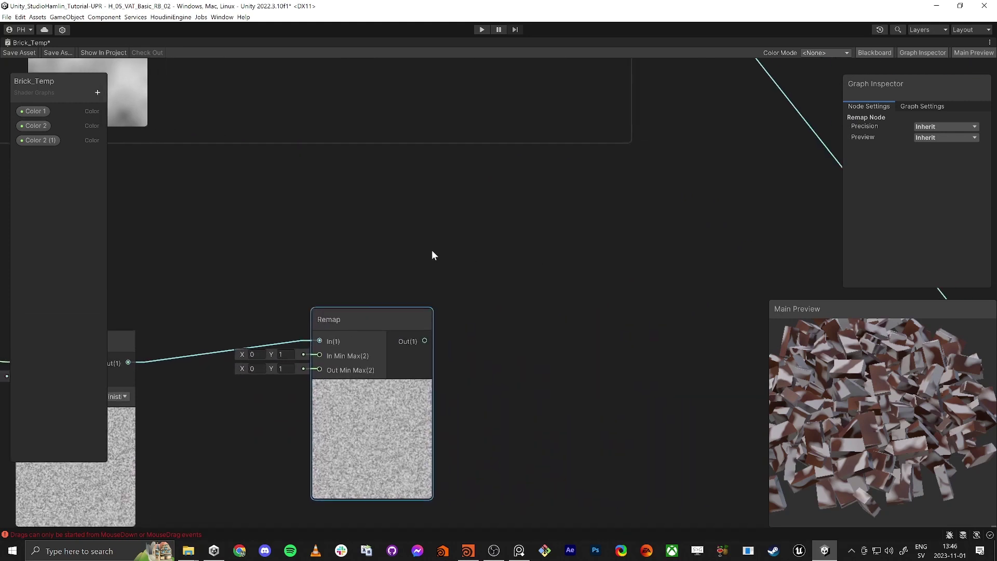
scroll(439, 249, down, 4)
middle_drag(604, 249, 592, 369)
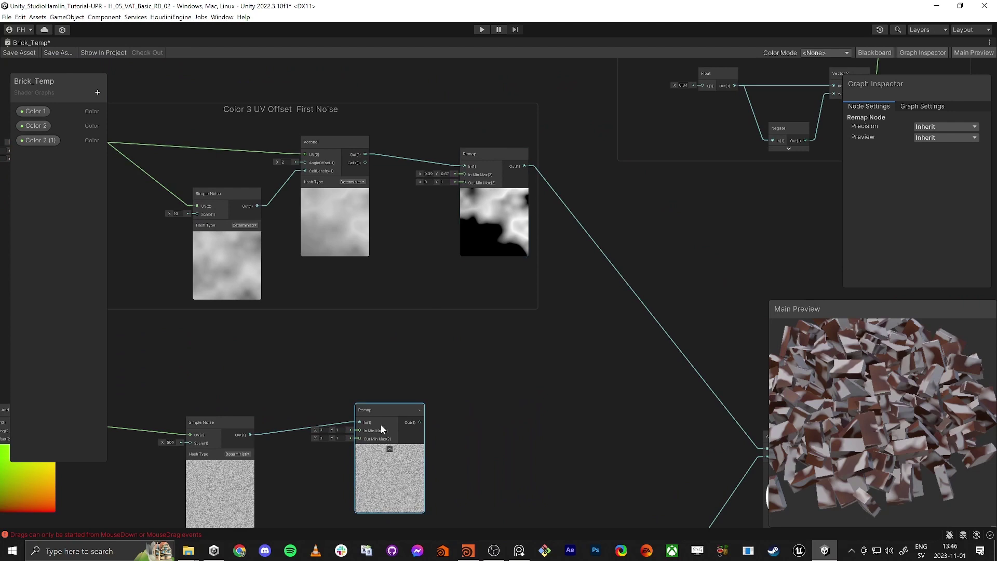
middle_drag(503, 309, 501, 237)
drag(523, 95, 577, 320)
text(add)
key(Return)
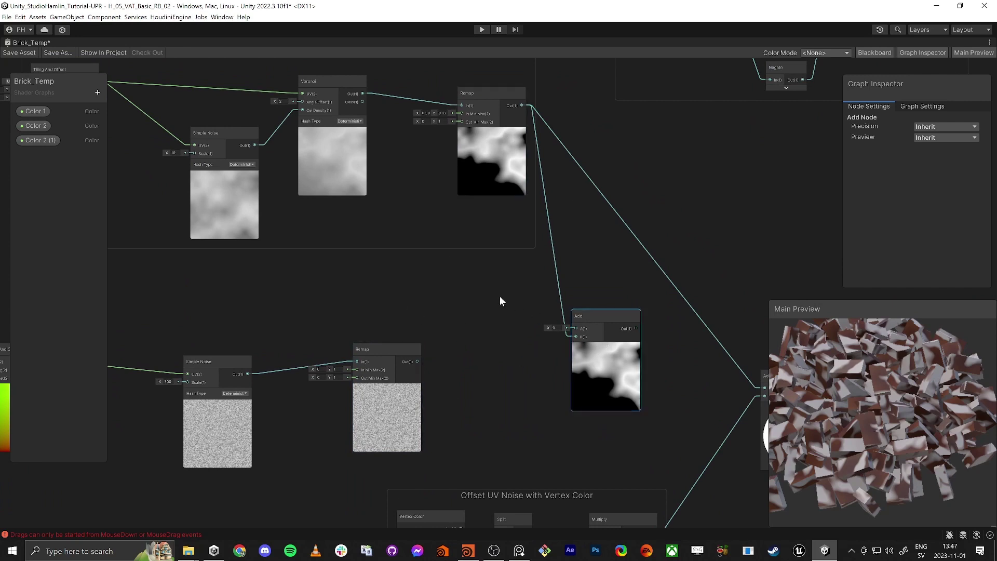
key(Delete)
- Add a Maximum node with the first noise's Remap output in A and the new Remap output in B, and nudge it left
drag(521, 107, 563, 284)
text(max)
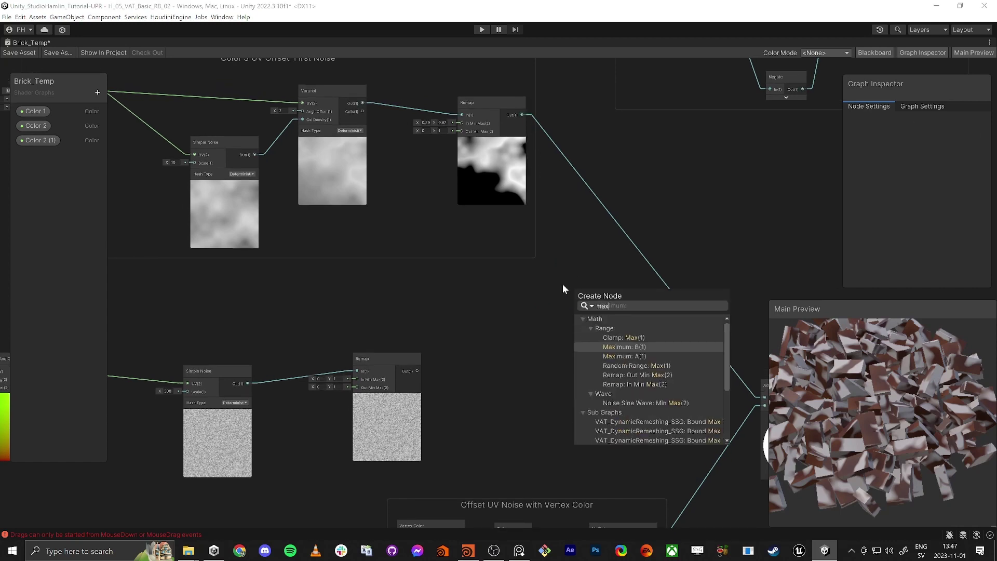
key(Down)
key(Return)
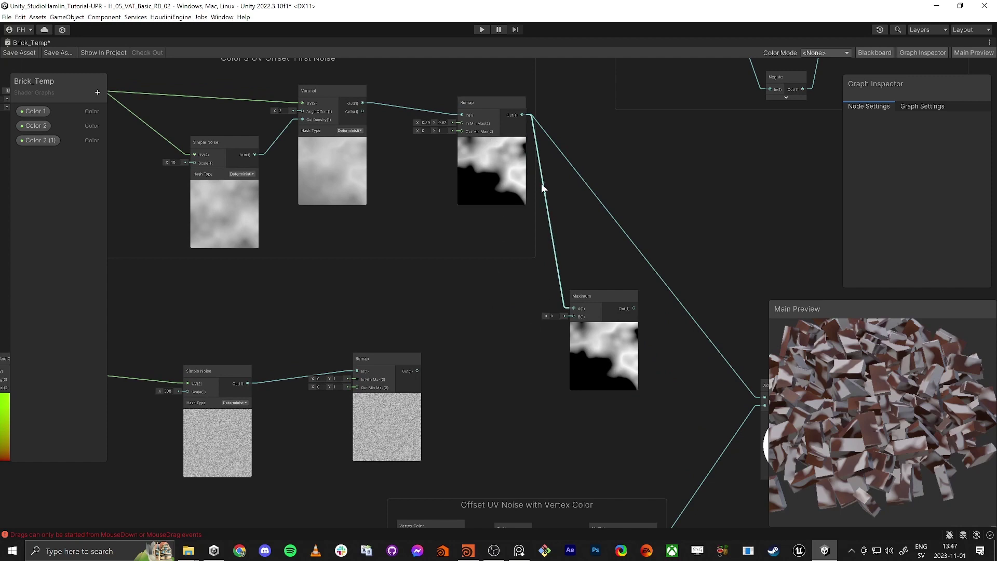
drag(417, 371, 574, 315)
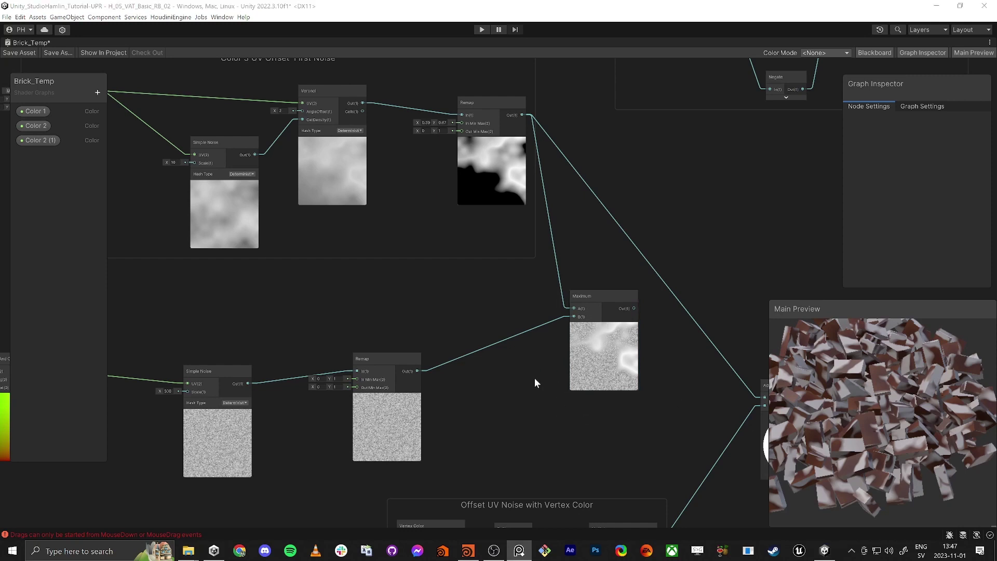
drag(611, 300, 576, 302)
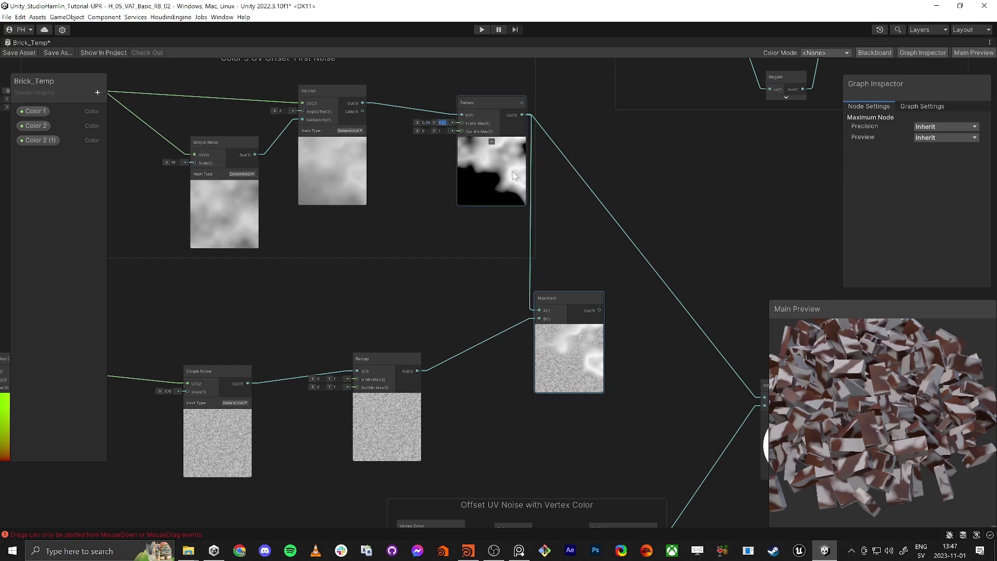
- Add a Saturate node fed by the Maximum node's output
click(612, 323)
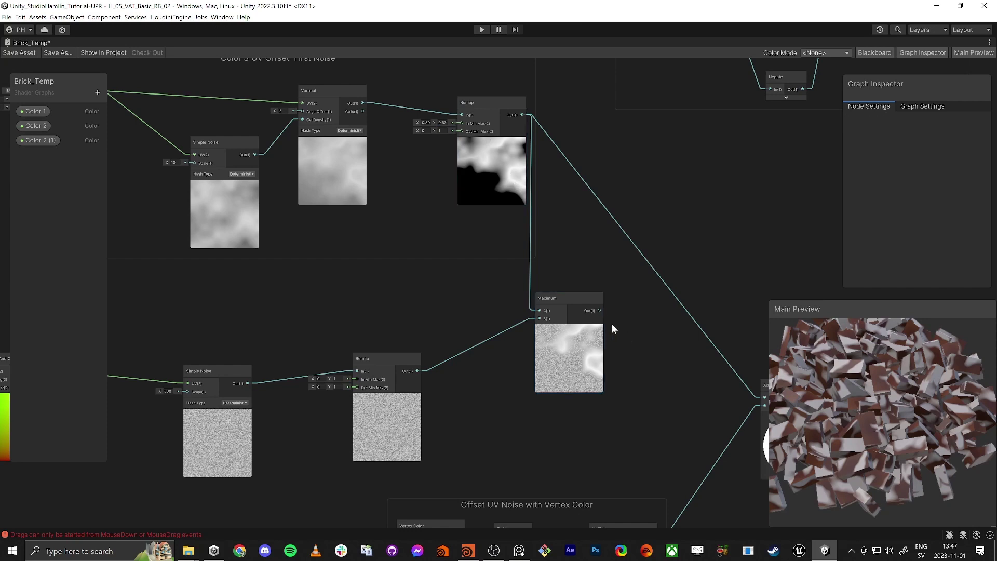
key(space)
text(satu)
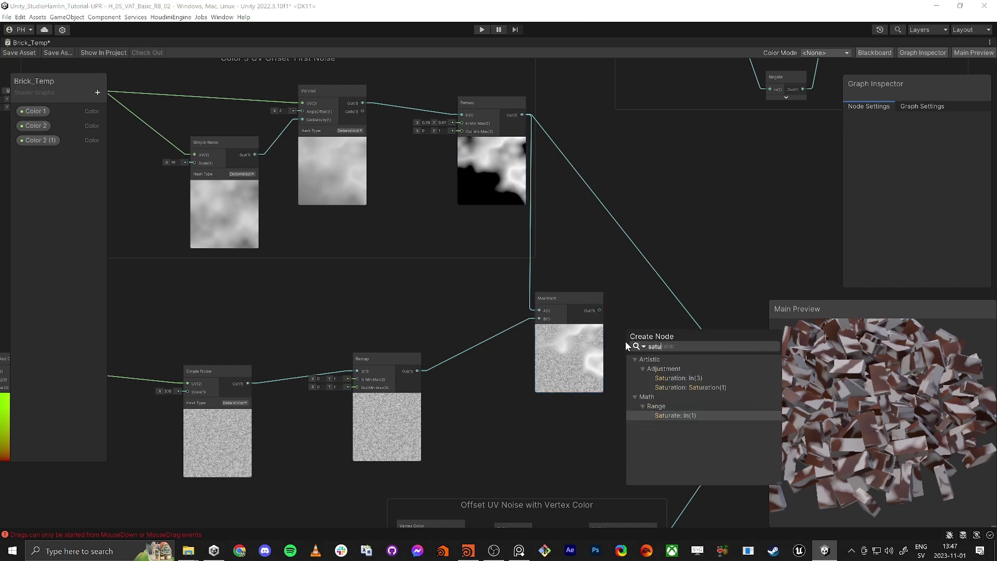
key(Return)
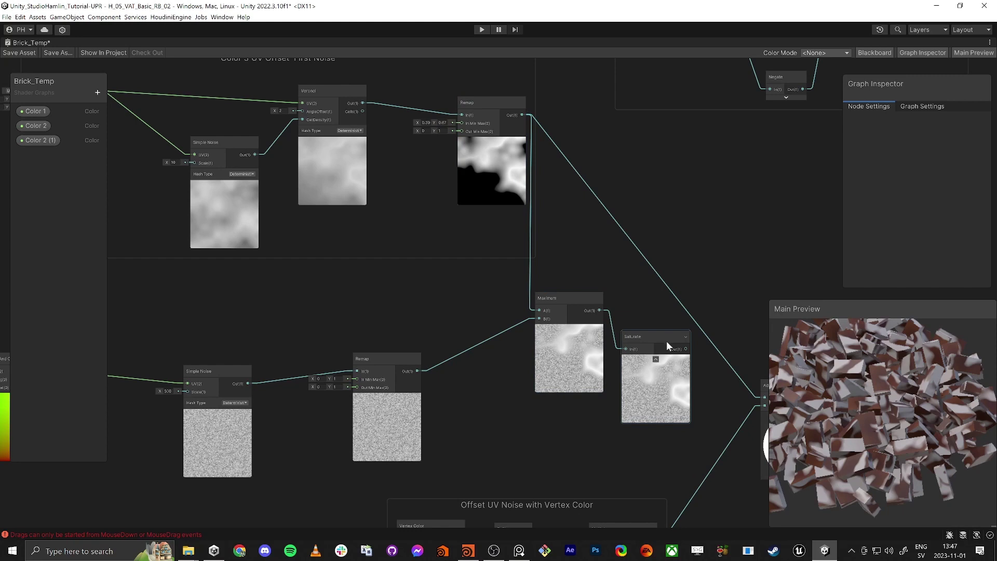
- Connect the Saturate output to the A input of the Add node, replacing the first noise, and inspect the brick pile
scroll(648, 368, down, 4)
scroll(669, 377, up, 3)
middle_drag(693, 366, 646, 346)
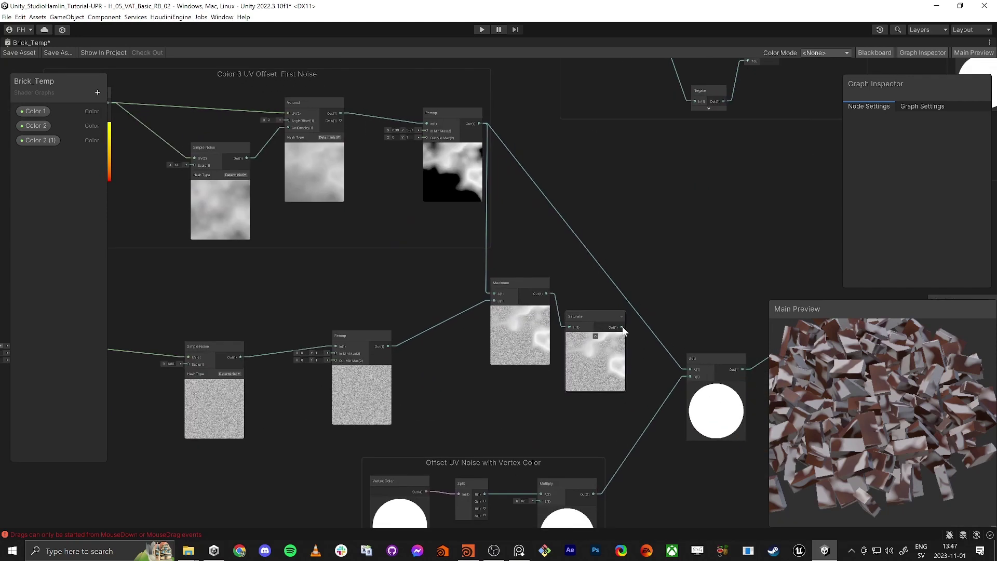
drag(621, 328, 690, 369)
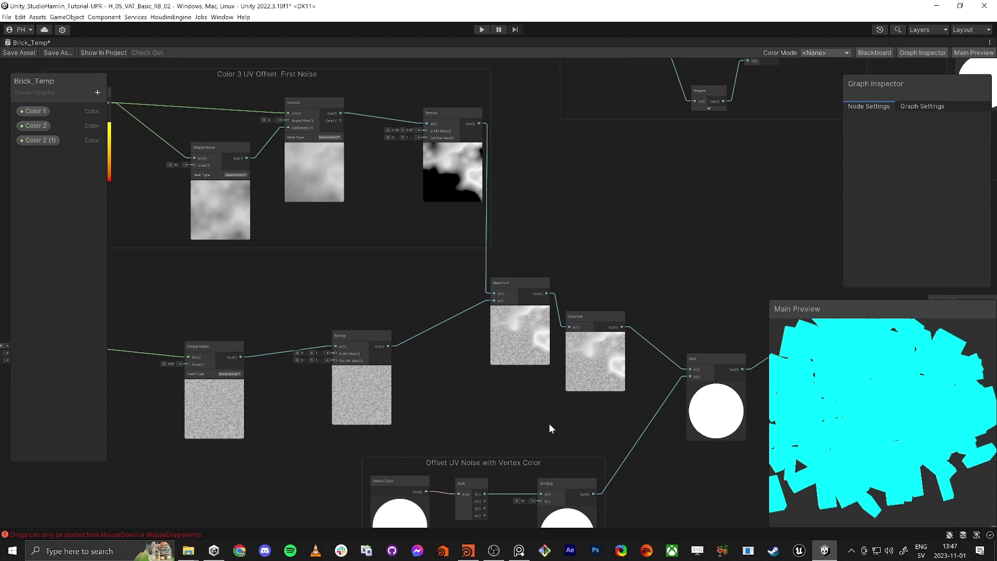
right_click(864, 408)
mouse_move(860, 405)
mouse_down()
mouse_move(838, 381)
mouse_move(827, 388)
mouse_move(874, 396)
mouse_move(860, 394)
mouse_up()
key(alt+Tab)
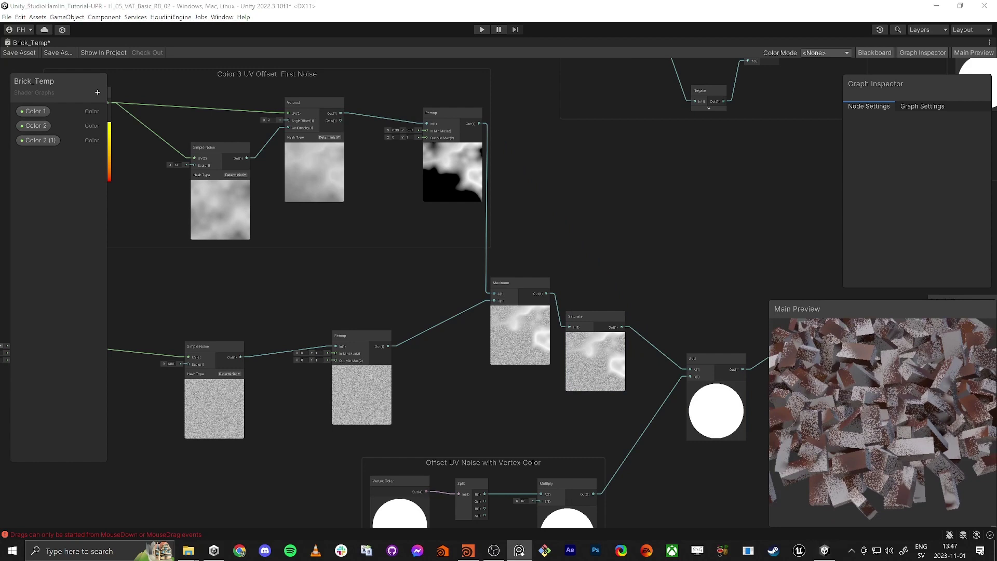
- Set the Scale of the second noise chain's Simple Noise node to 19
middle_drag(442, 400, 676, 378)
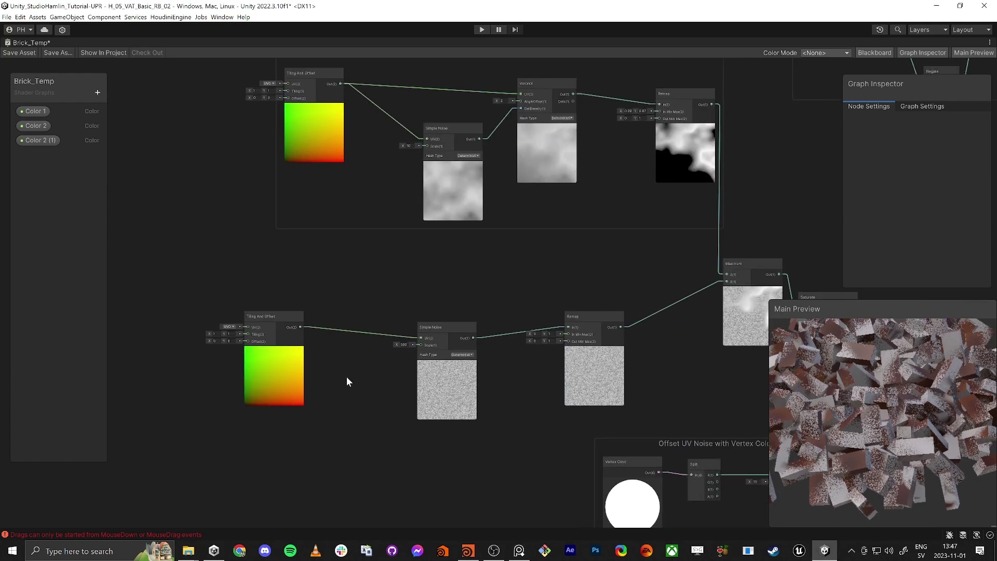
scroll(354, 371, up, 4)
scroll(354, 370, down, 4)
drag(387, 348, 69, 356)
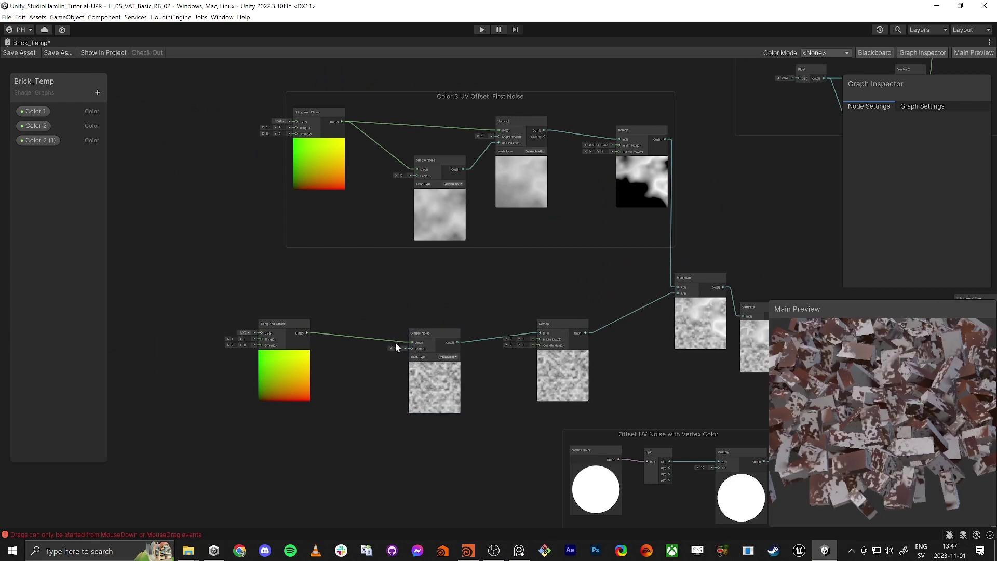
drag(392, 350, 270, 339)
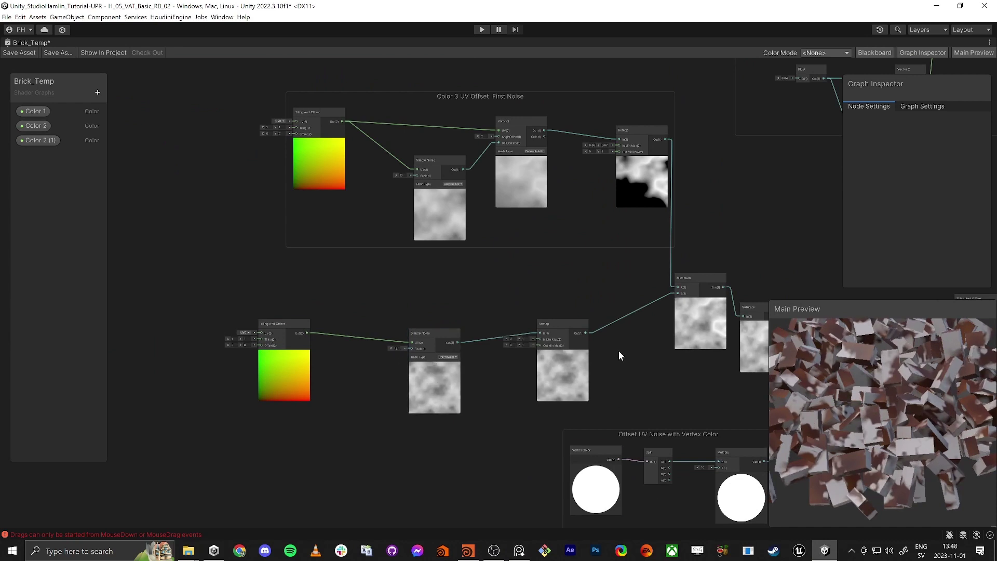
- Set the second noise chain's Remap In Min Max to X 0.27 and Y 0.97, and inspect the bricks from another angle
scroll(619, 351, up, 5)
drag(479, 332, 484, 331)
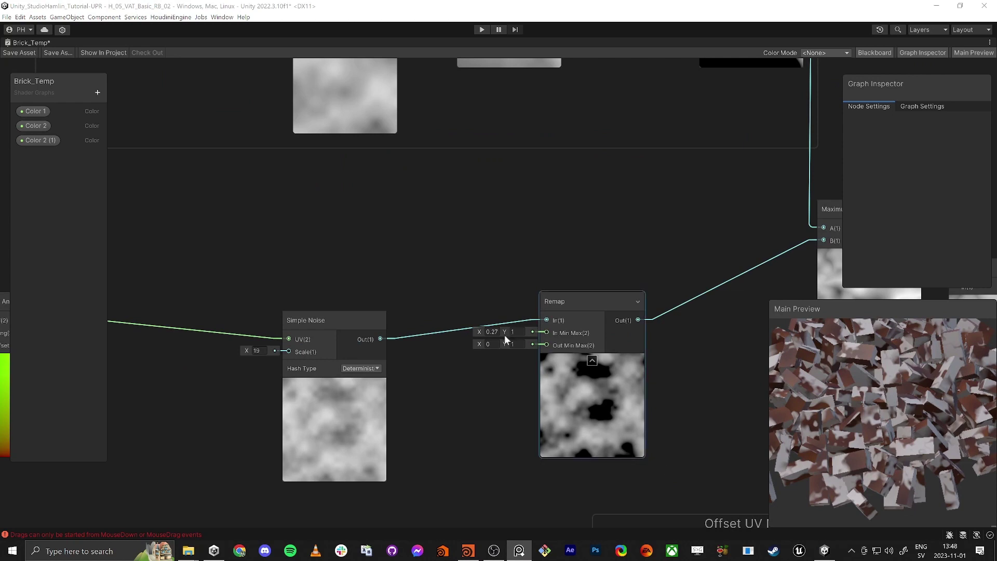
drag(505, 332, 504, 330)
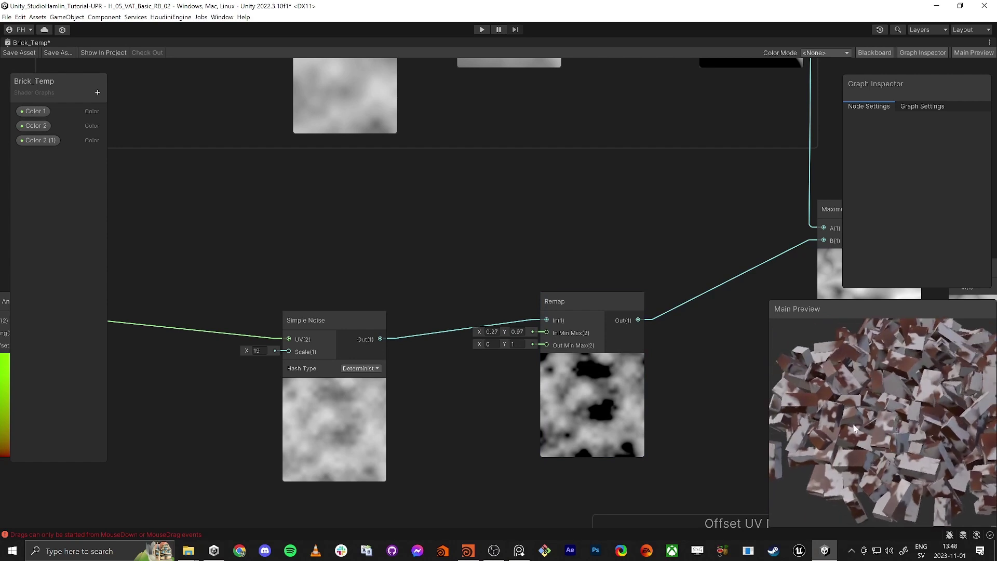
drag(867, 420, 913, 422)
right_click(913, 421)
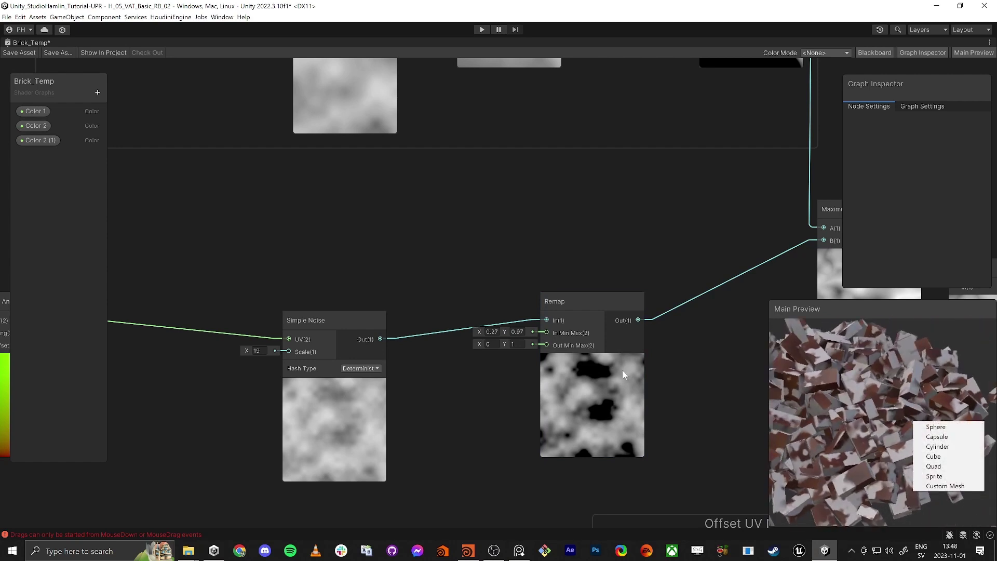
click(672, 357)
- Try other In Min Max values on the Remap node in the Color 3 UV Offset First Noise group, including Y 0.73, and undo them
scroll(528, 352, down, 5)
middle_drag(554, 379, 536, 383)
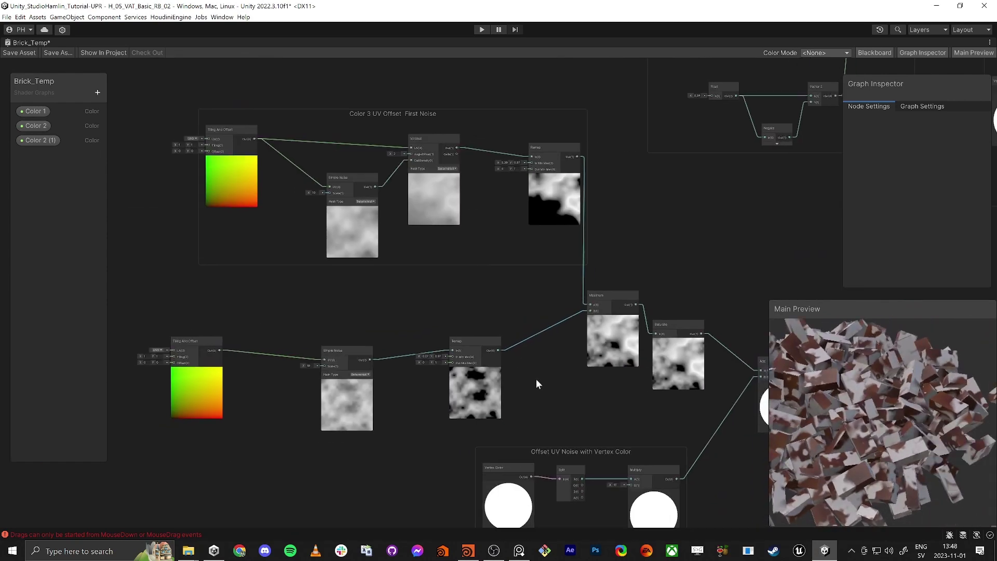
middle_drag(499, 271, 532, 372)
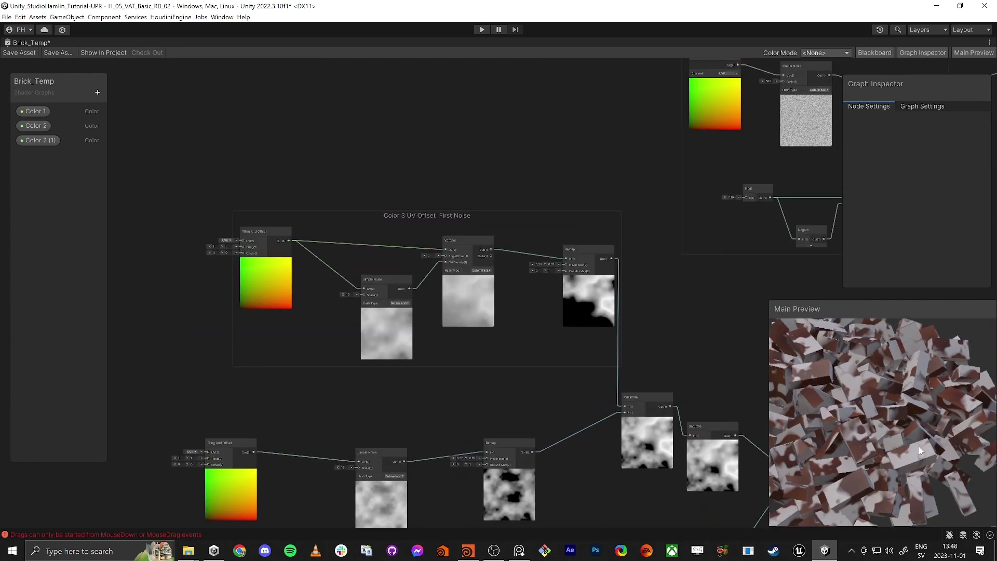
scroll(519, 288, up, 6)
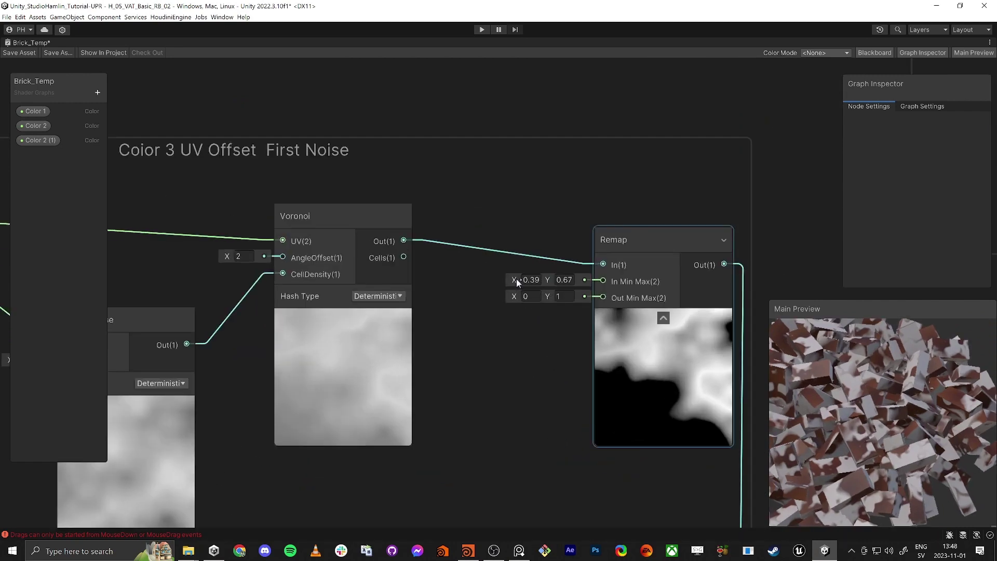
mouse_move(516, 278)
mouse_down()
mouse_move(505, 279)
mouse_move(522, 283)
mouse_up()
key(ctrl+z)
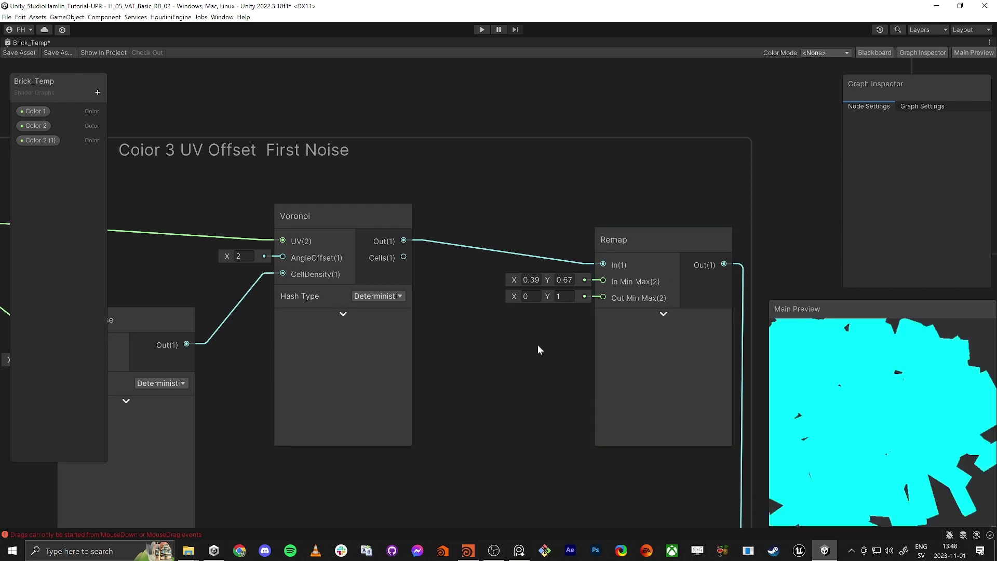
right_click(835, 408)
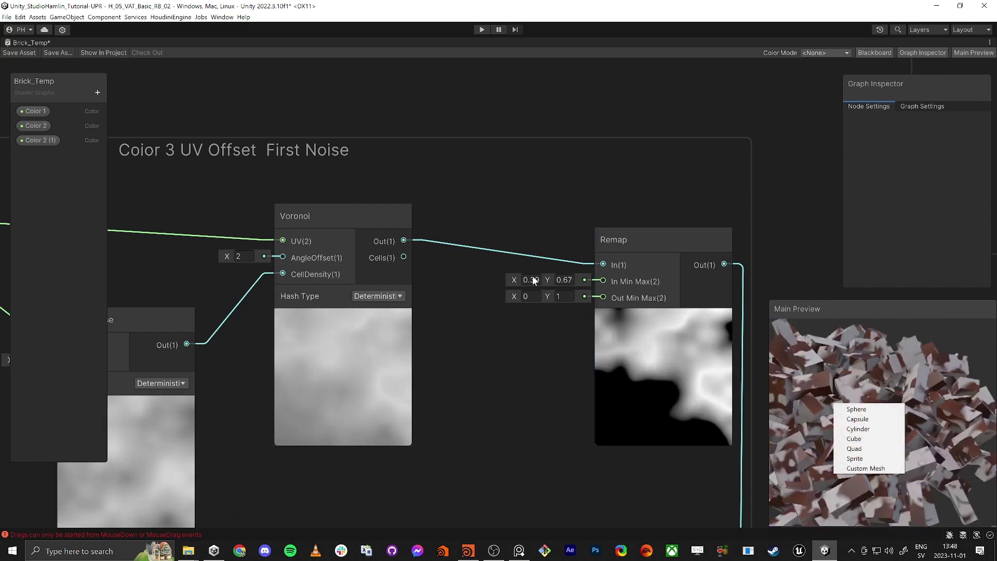
drag(550, 280, 542, 278)
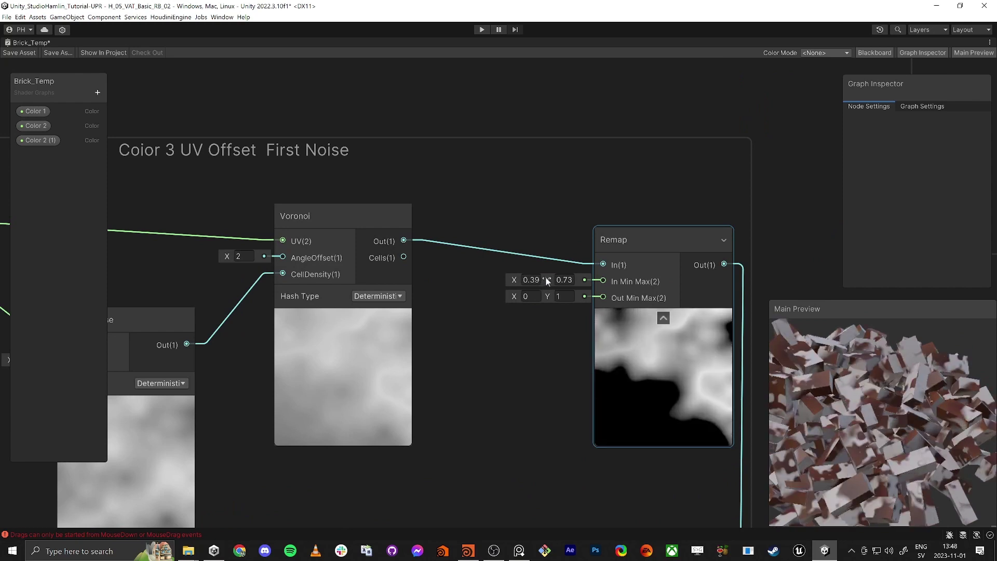
key(ctrl+z)
- Set the In Min Max of the Remap node after Perlin noise 2D to X 0.46 and Y 0.64, and inspect the brick pile
scroll(490, 343, down, 3)
middle_drag(580, 405, 488, 309)
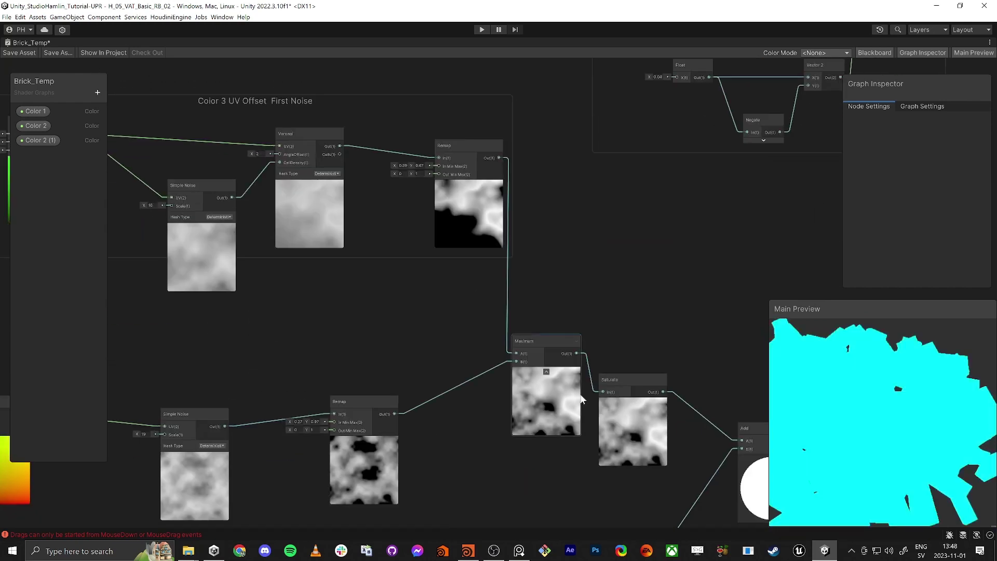
middle_drag(528, 422, 355, 269)
middle_drag(673, 383, 468, 396)
middle_drag(637, 360, 396, 360)
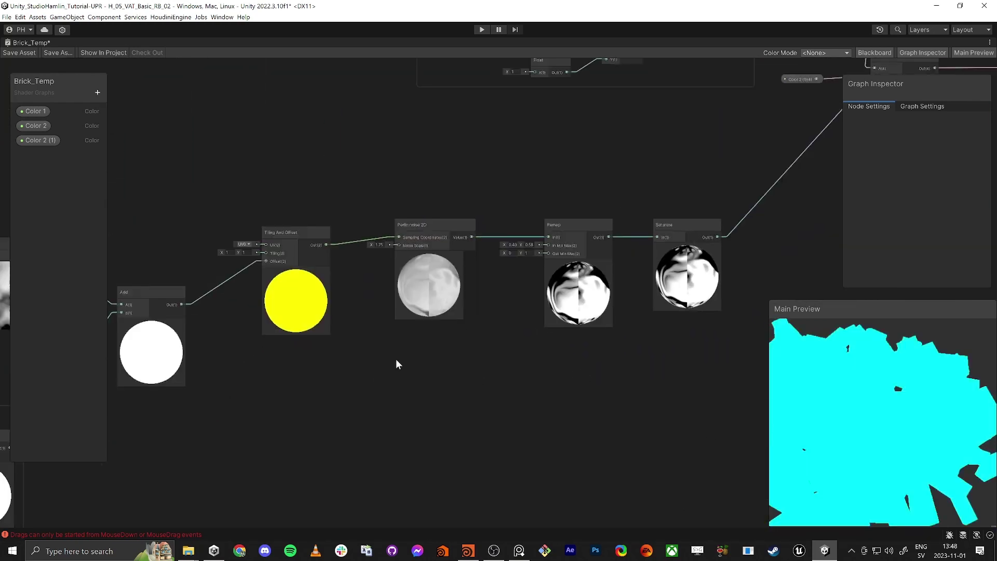
scroll(569, 247, up, 4)
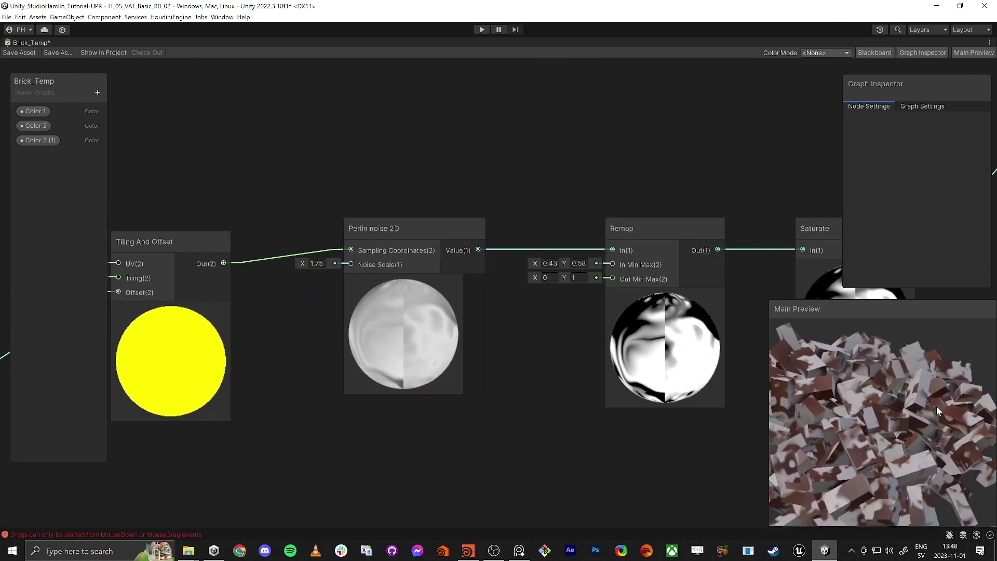
right_drag(937, 407, 928, 405)
click(596, 305)
drag(531, 263, 537, 264)
key(ctrl+z)
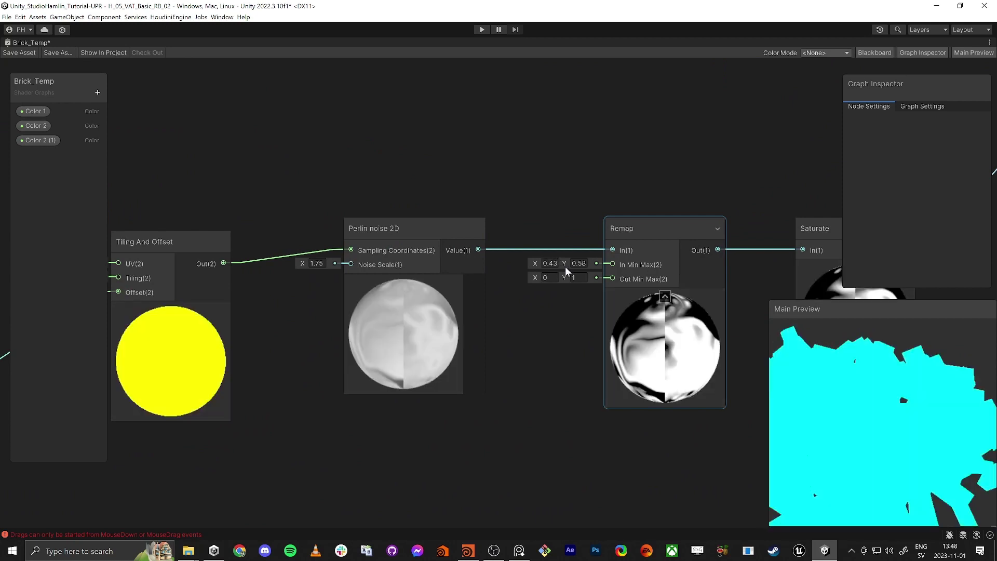
mouse_move(564, 263)
mouse_down()
mouse_move(533, 262)
mouse_move(563, 263)
mouse_up()
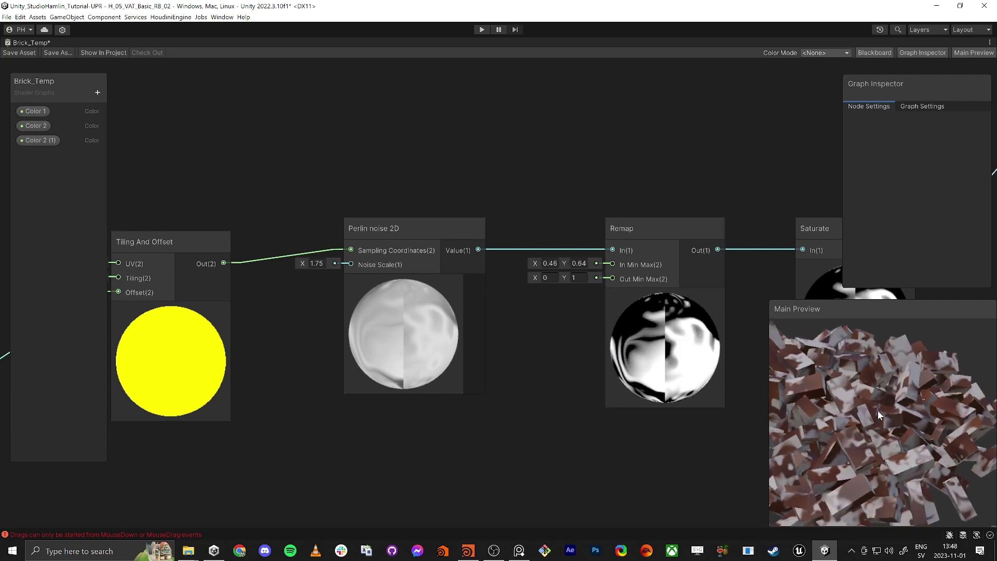
drag(878, 411, 865, 420)
right_click(864, 419)
click(874, 382)
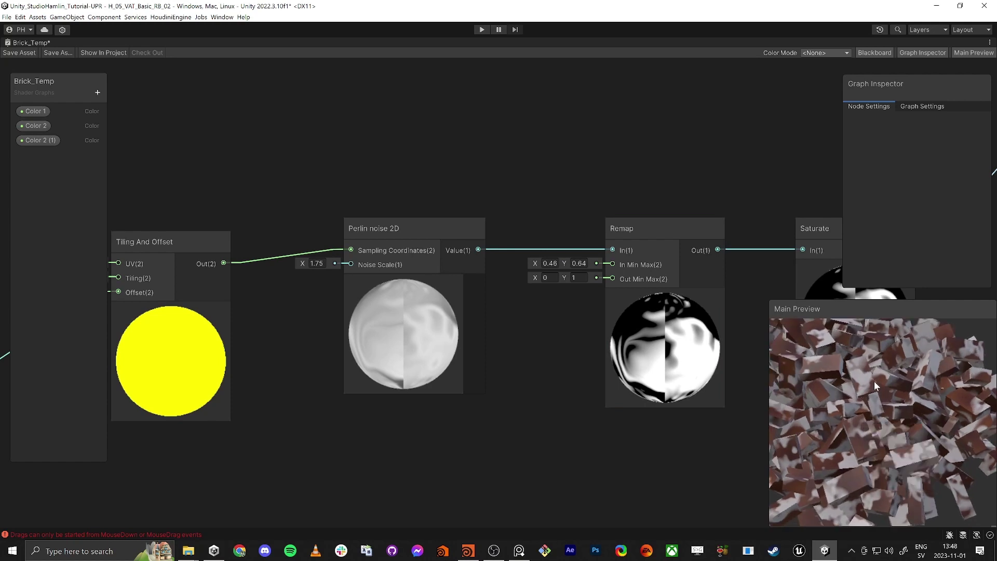
- Set the Out Min Max Y of the second noise chain's Remap node to 0.61
middle_drag(646, 459, 811, 425)
scroll(587, 405, down, 3)
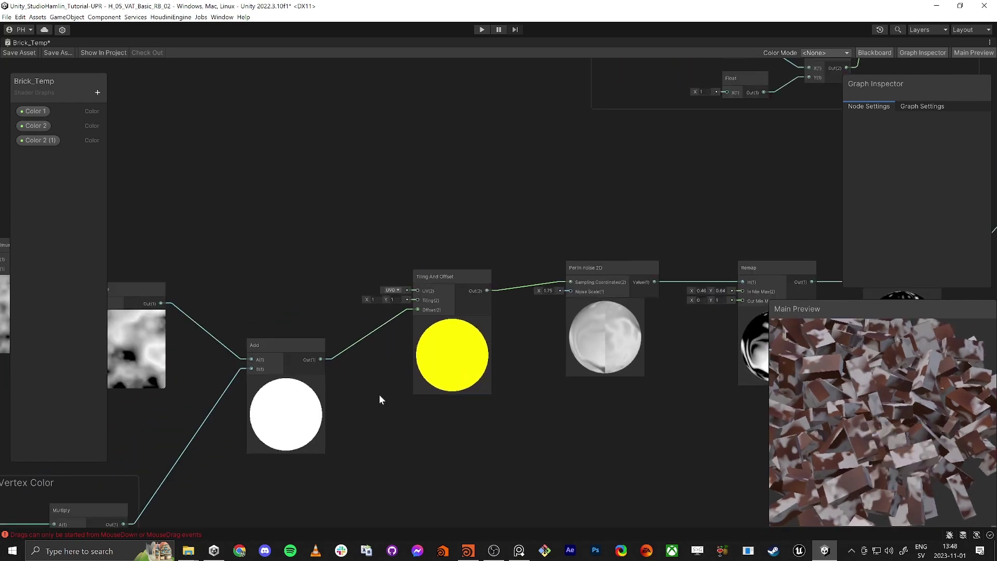
middle_drag(379, 394, 561, 323)
mouse_move(379, 442)
middle_down()
mouse_move(434, 429)
mouse_move(615, 440)
middle_up()
middle_drag(381, 322, 652, 357)
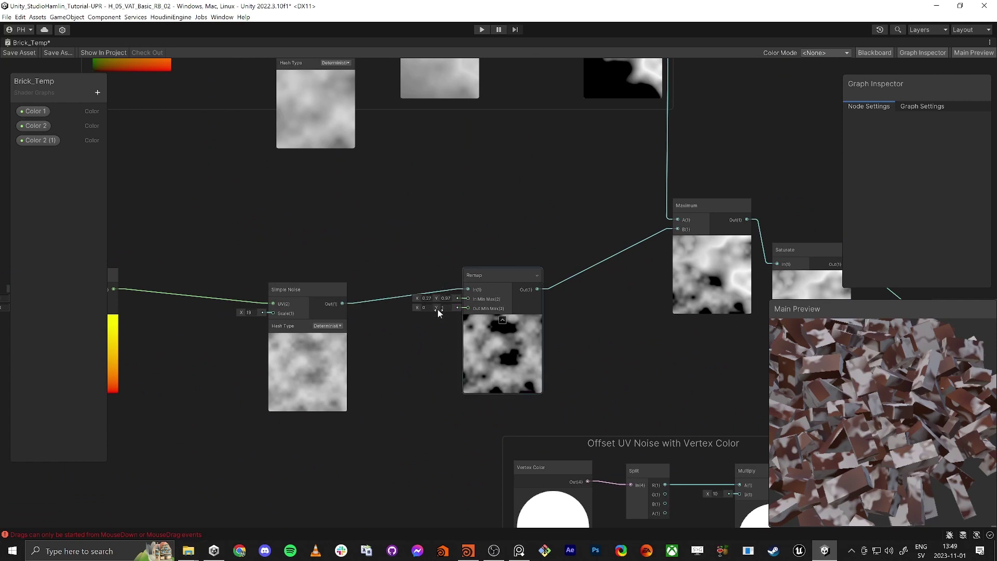
drag(437, 308, 431, 311)
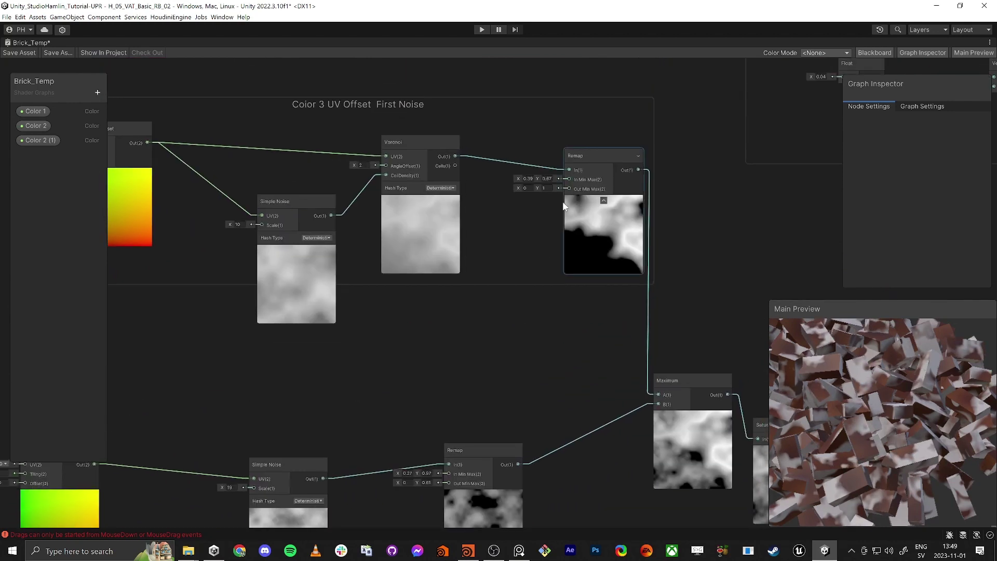
- Slightly lower the Out Min Max Y of the Remap node in the first noise group and inspect the bricks
drag(537, 187, 535, 190)
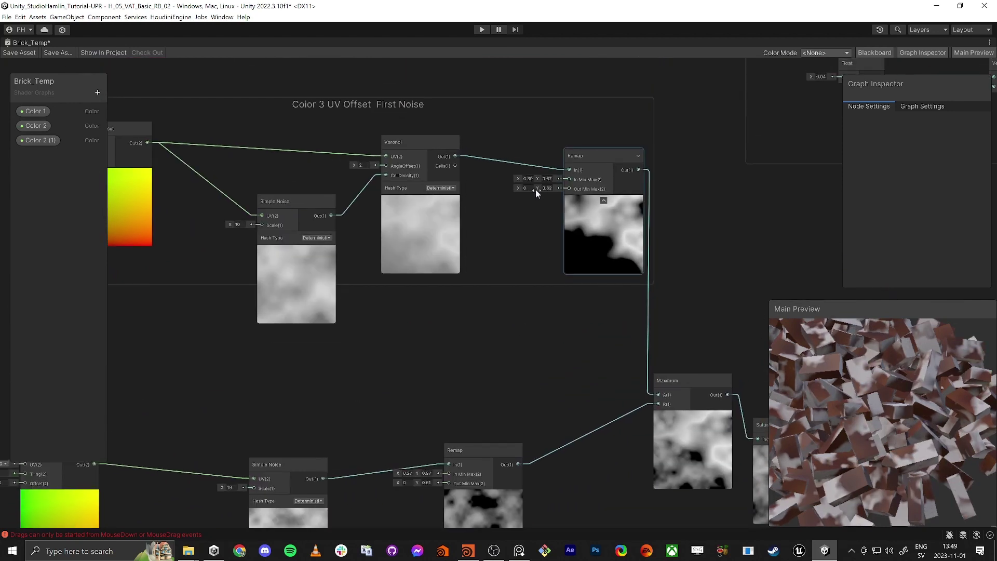
mouse_move(875, 401)
mouse_down()
mouse_move(852, 375)
mouse_move(861, 396)
mouse_up()
right_click(861, 396)
click(483, 345)
- Group the second noise chain's Tiling And Offset, Simple Noise and Remap nodes under the title Color 3 Offset Detail
scroll(475, 322, down, 5)
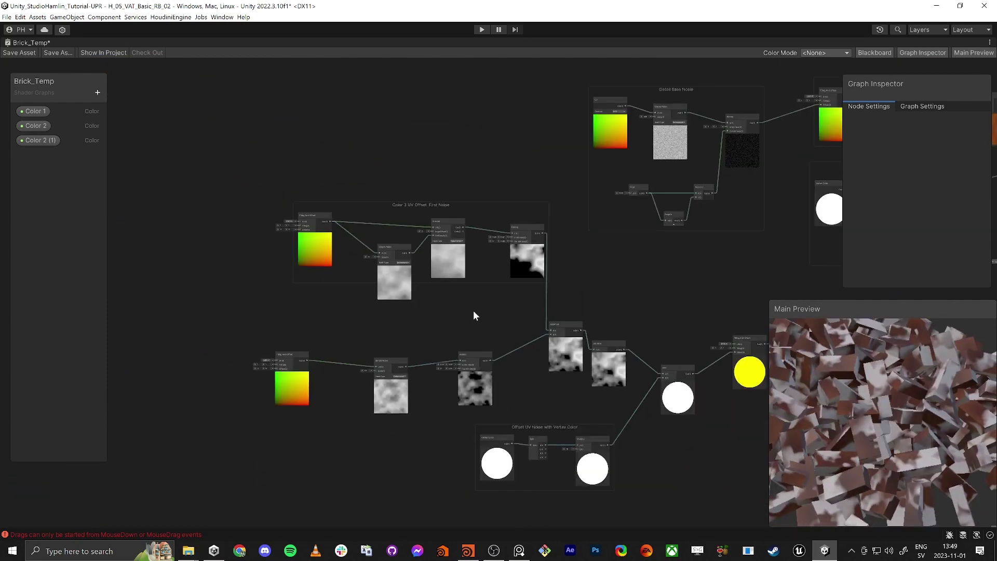
key(alt+Tab)
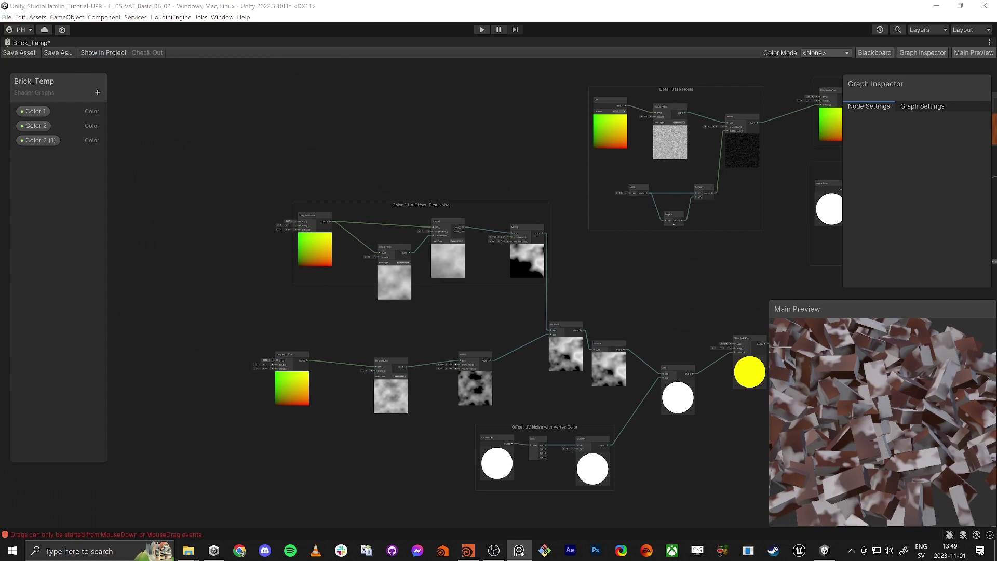
drag(223, 321, 522, 411)
right_click(473, 354)
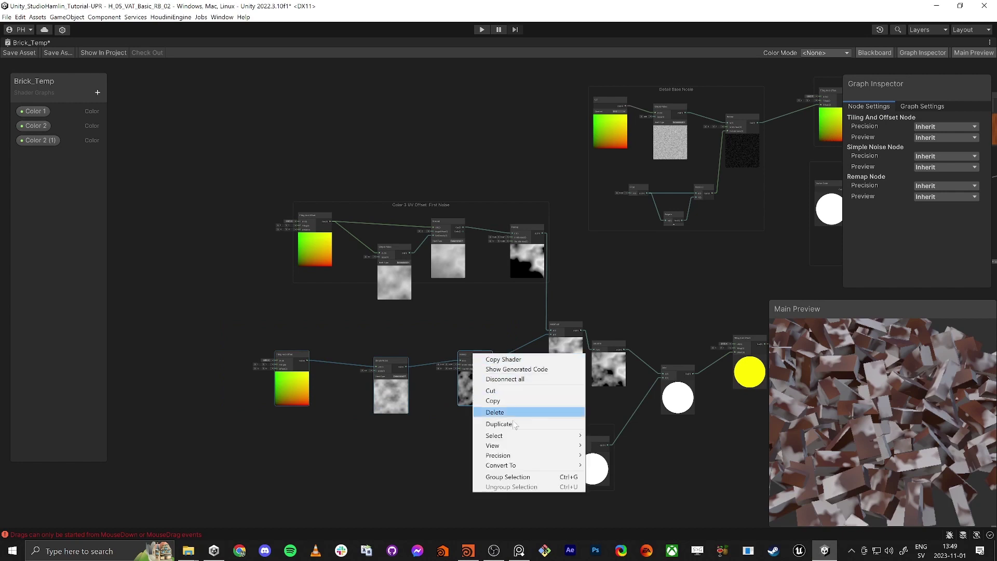
click(510, 476)
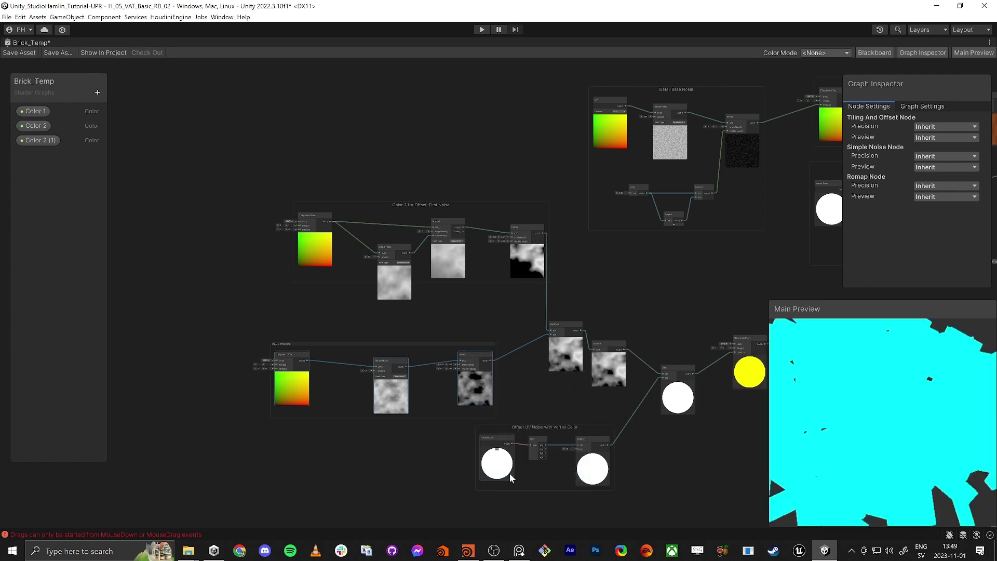
scroll(439, 364, up, 6)
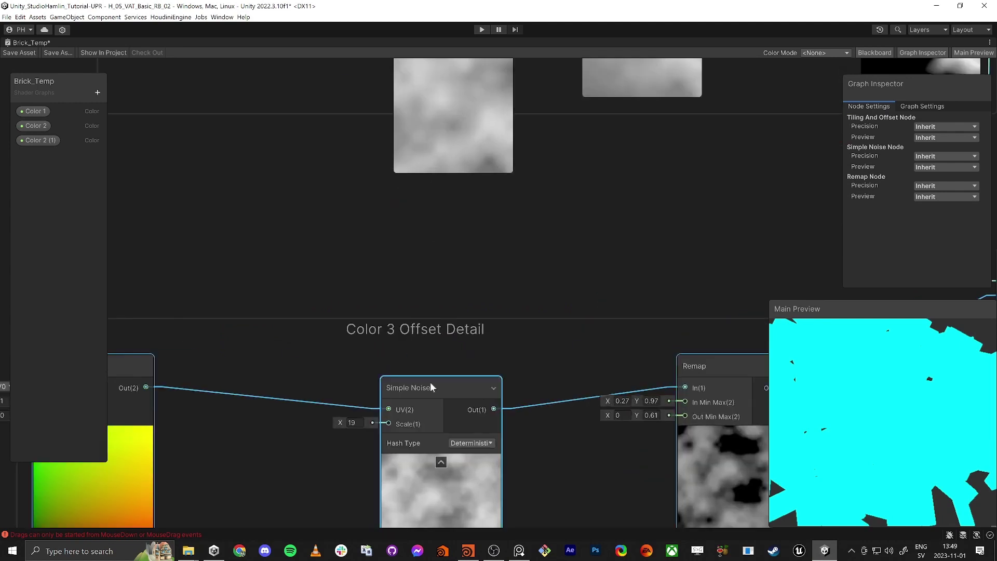
middle_drag(468, 352, 481, 303)
click(483, 298)
click(494, 277)
scroll(558, 272, down, 2)
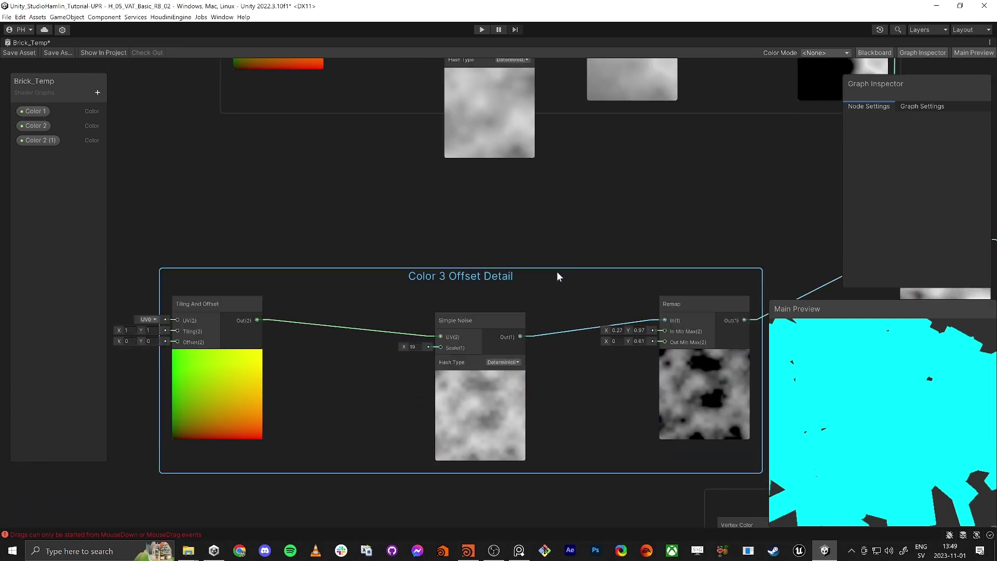
- Rename the Color 3 Offset Detail group to Color 3 UV Offset Second Noise
double_click(429, 278)
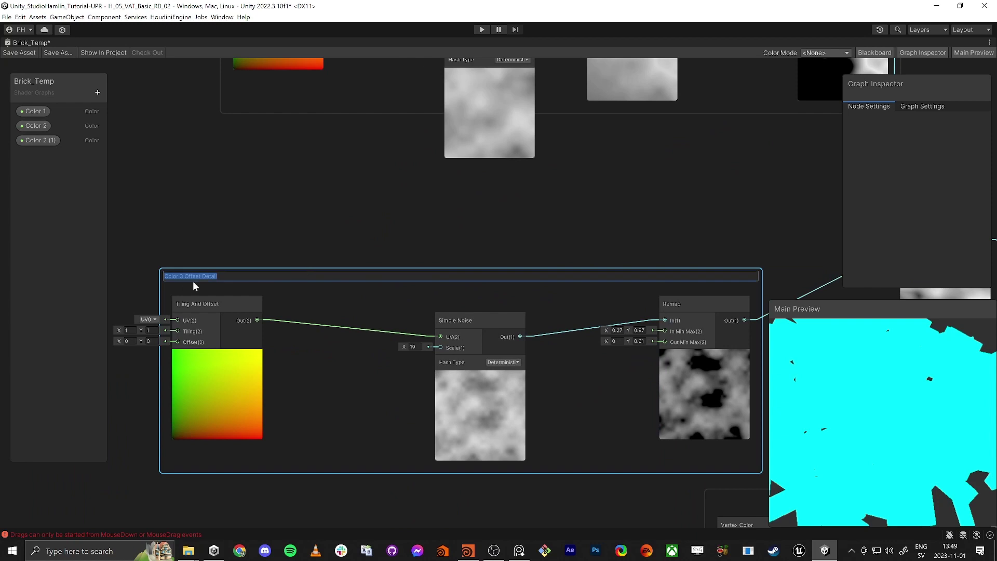
click(208, 281)
drag(193, 277, 538, 302)
key(Right)
key(ctrl+a)
key(BackSpace)
text(Color 3 UV Offset SC)
text(cond Noise)
key(Return)
middle_drag(366, 130, 407, 222)
scroll(407, 222, down, 3)
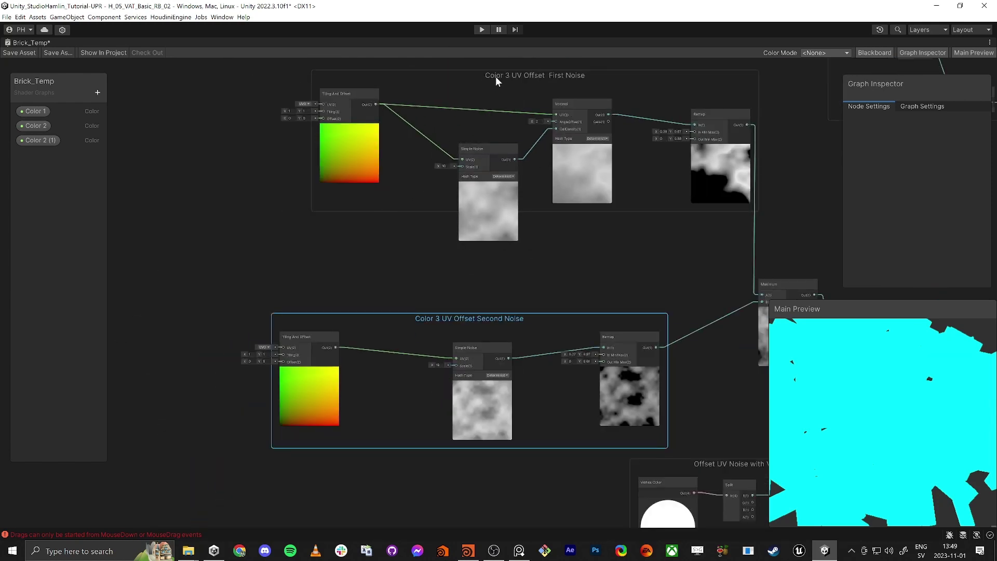
- Edit the first noise group's title so that it reads Color 3 UV Offset First Noise
double_click(480, 77)
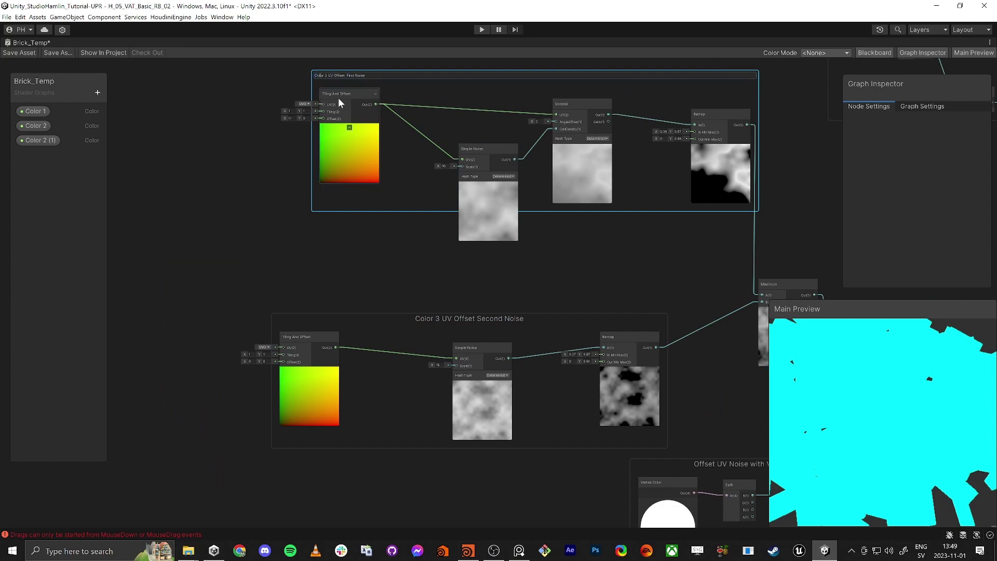
key(Return)
middle_drag(656, 340, 611, 297)
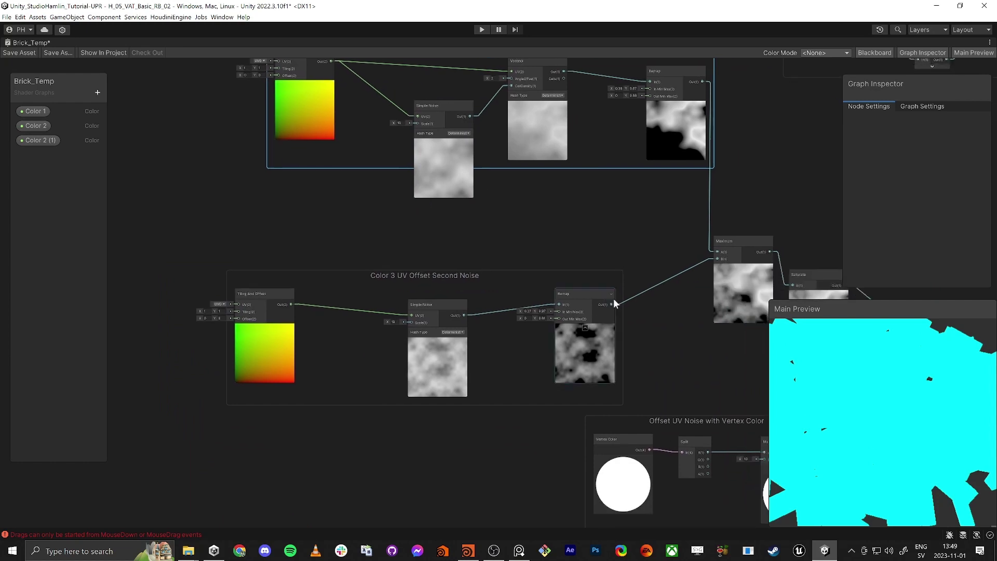
scroll(610, 297, down, 3)
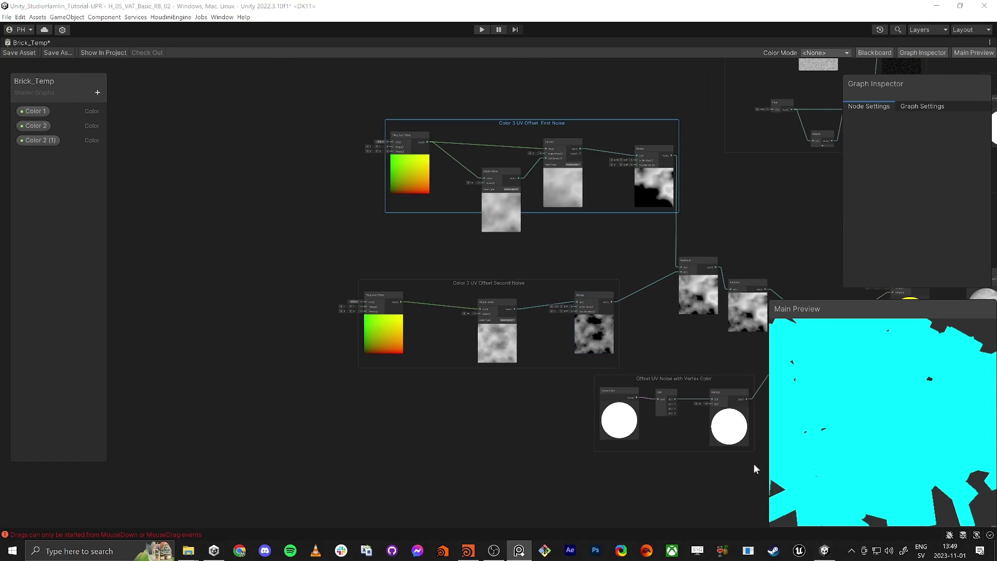
middle_drag(546, 332, 498, 336)
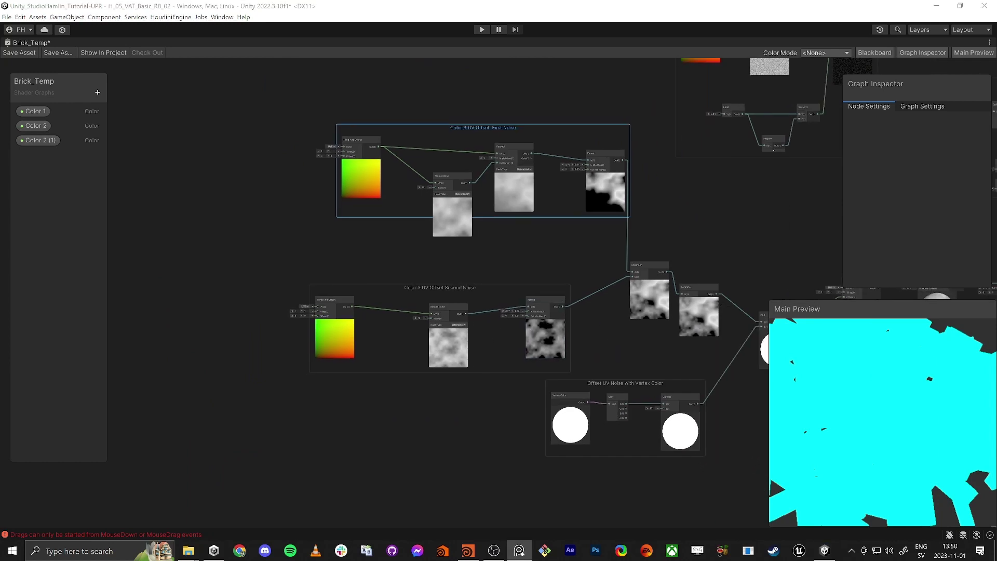
- Check the brick preview and save the Brick_Temp shader graph asset
right_click(881, 433)
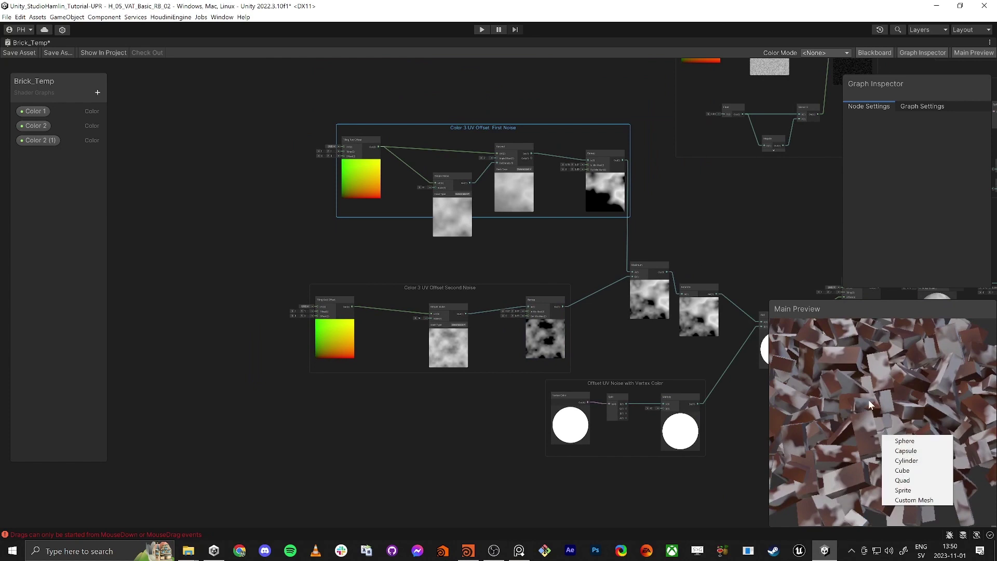
click(854, 389)
click(29, 53)
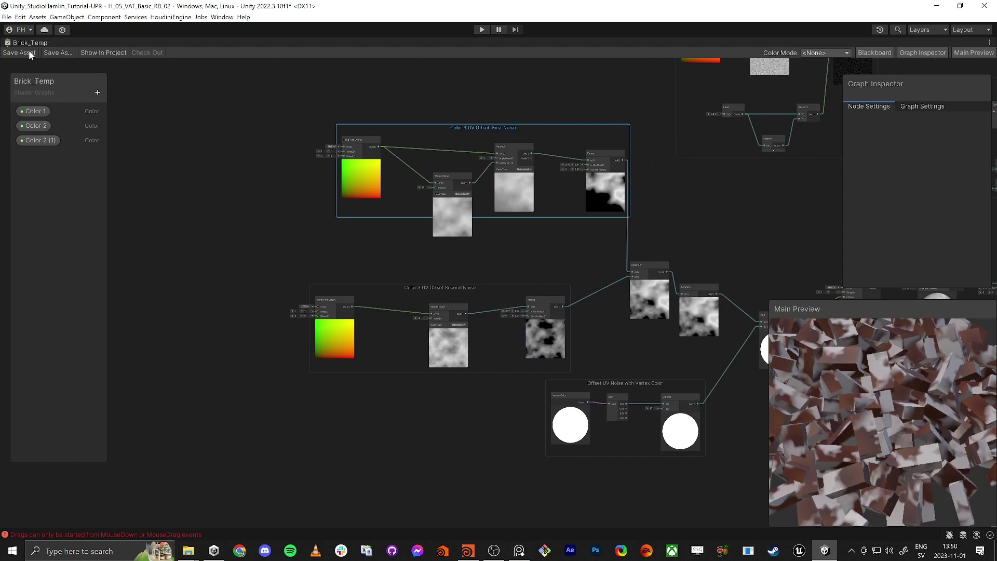
- Inspect the brick pile with the saved shader in the Scene view from different distances and angles
key(shift+space)
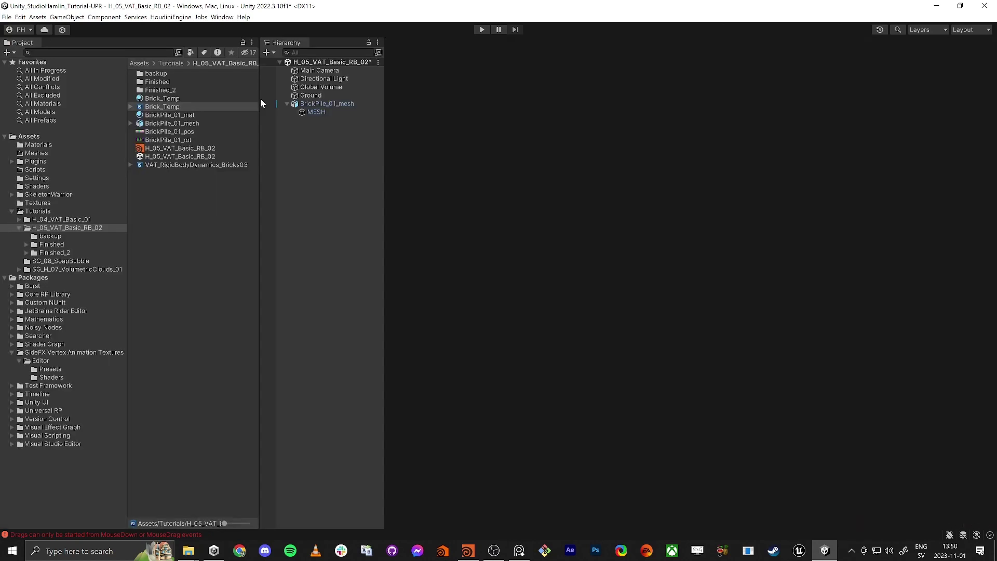
click(446, 43)
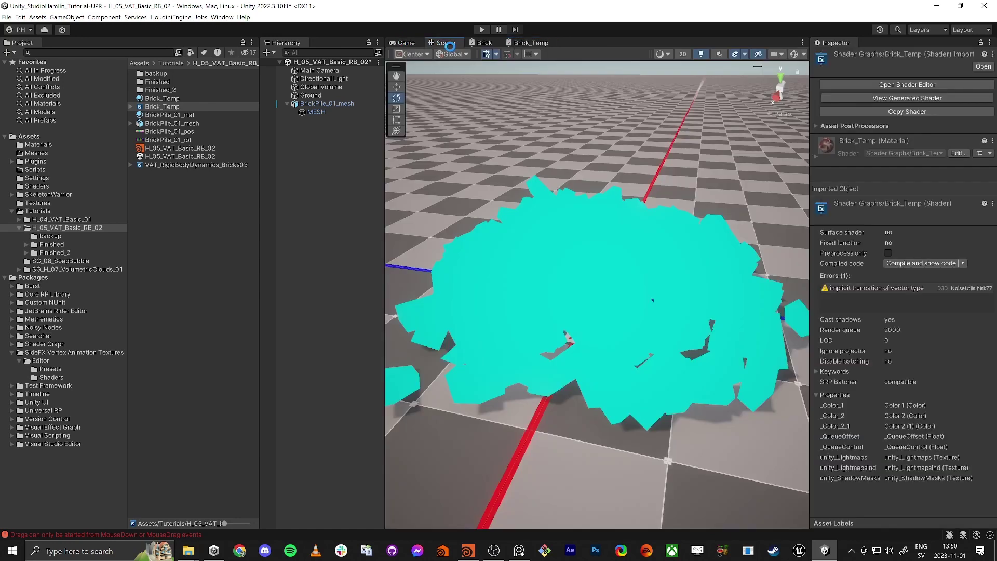
mouse_move(568, 305)
right_down()
mouse_move(585, 312)
mouse_move(539, 312)
mouse_move(582, 317)
mouse_move(448, 310)
mouse_move(582, 318)
right_up()
key(w)
key(s)
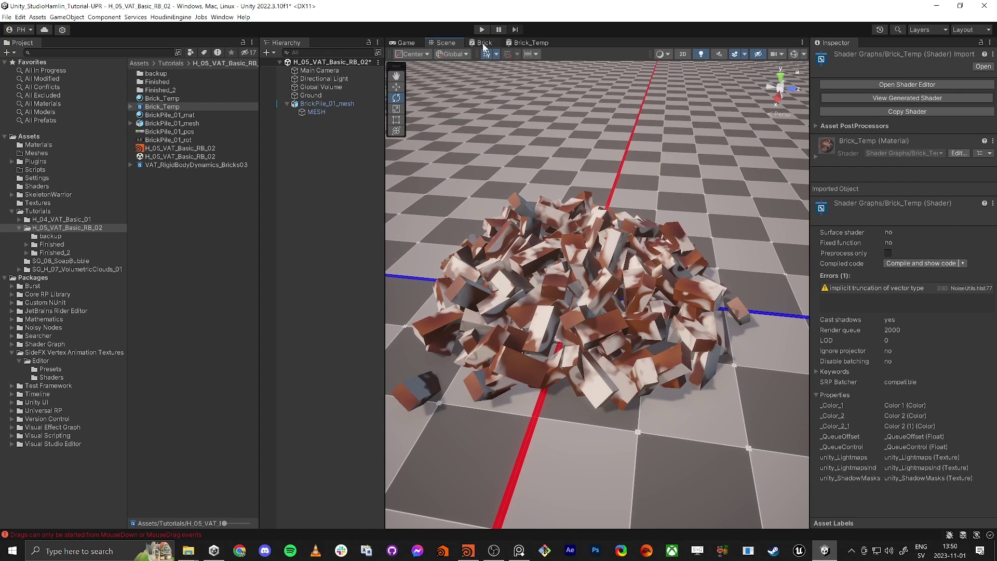
- Return to the Brick_Temp graph and move the Vertex and Fragment stack farther from the final Lerp node to make room
click(519, 43)
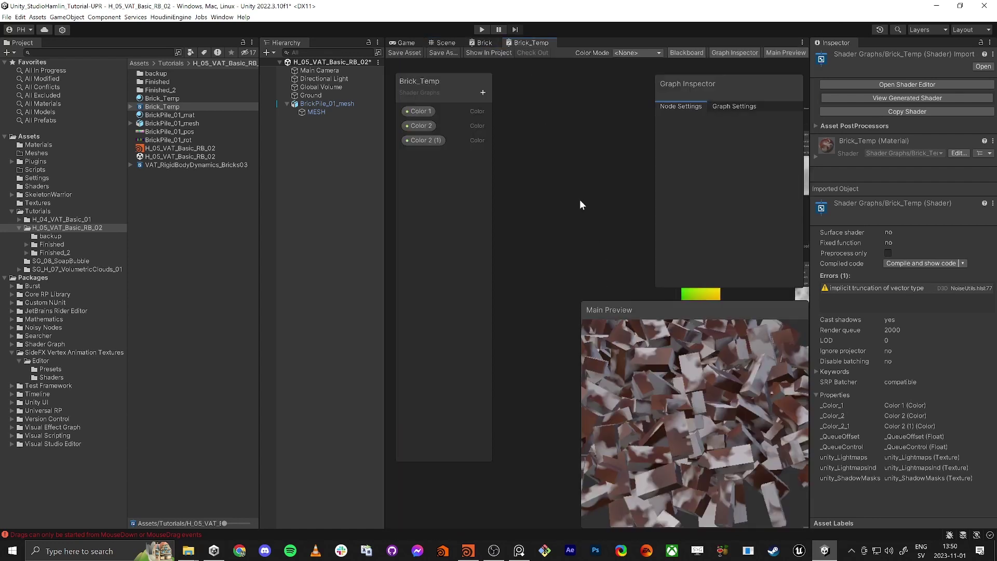
key(shift+space)
middle_drag(667, 280, 608, 374)
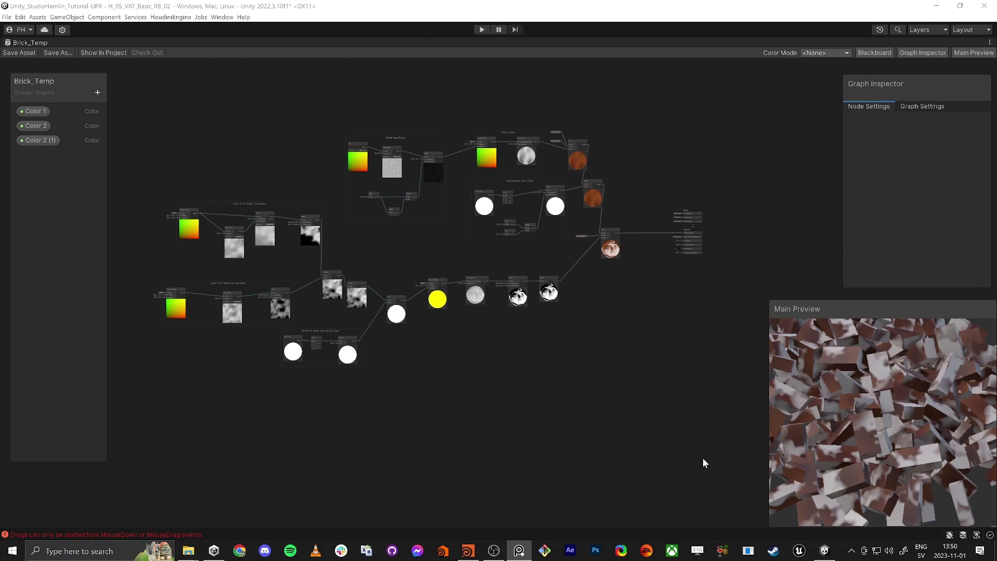
middle_drag(676, 399, 606, 425)
scroll(864, 422, up, 4)
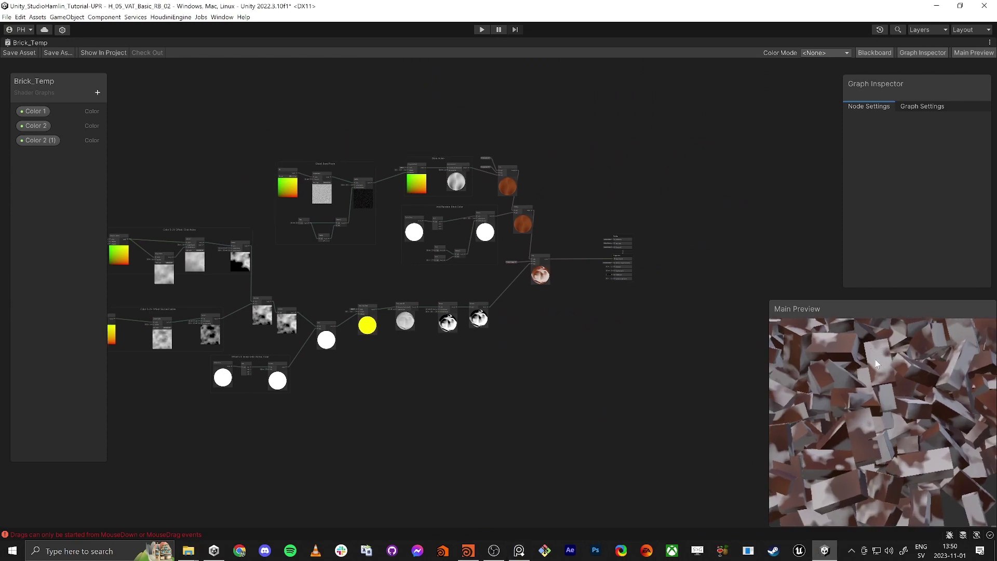
scroll(598, 377, up, 5)
scroll(562, 382, up, 1)
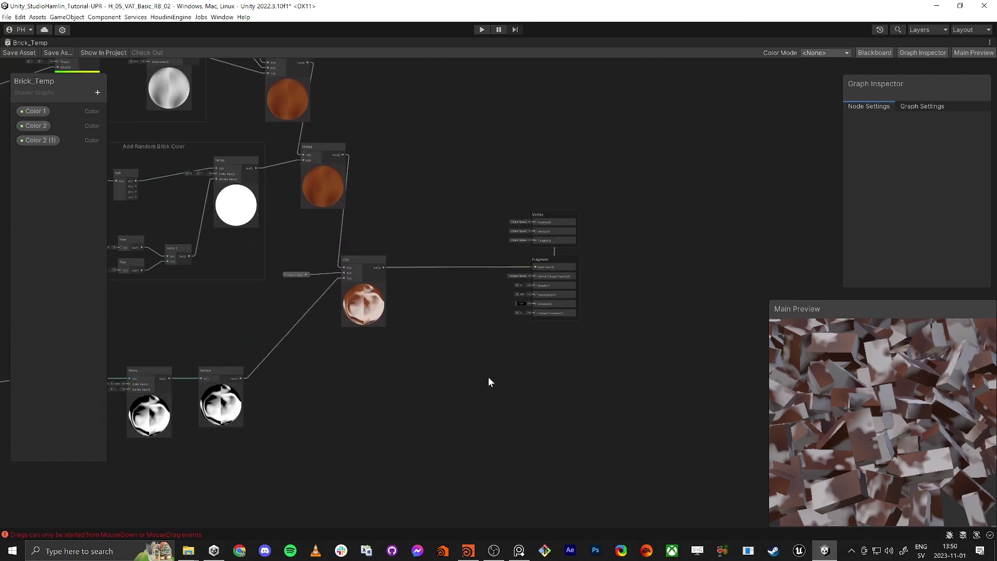
drag(557, 213, 763, 214)
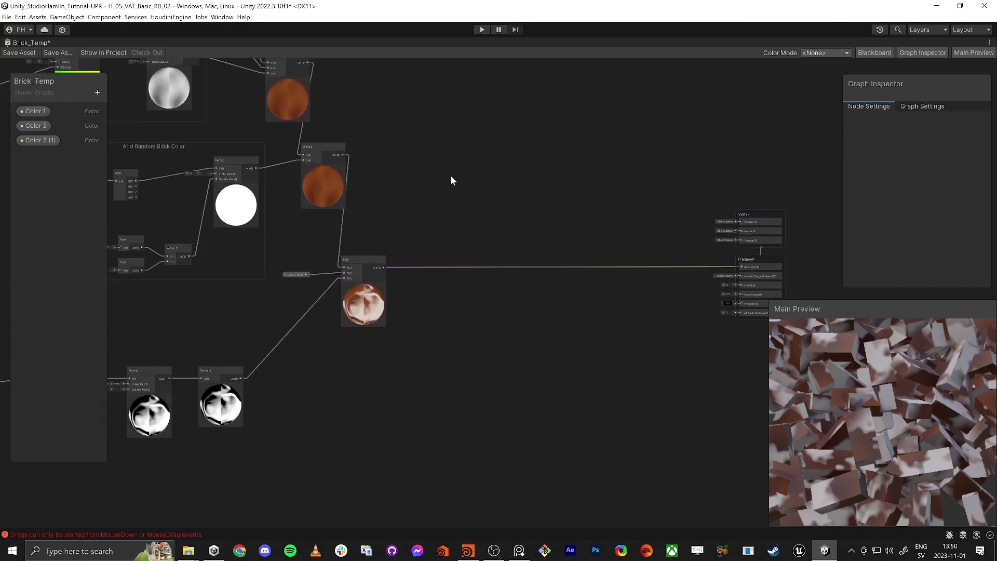
- Add a Tiling And Offset node and a Simple Noise node, and connect the Tiling And Offset output to the noise's UV input
key(space)
text(tili)
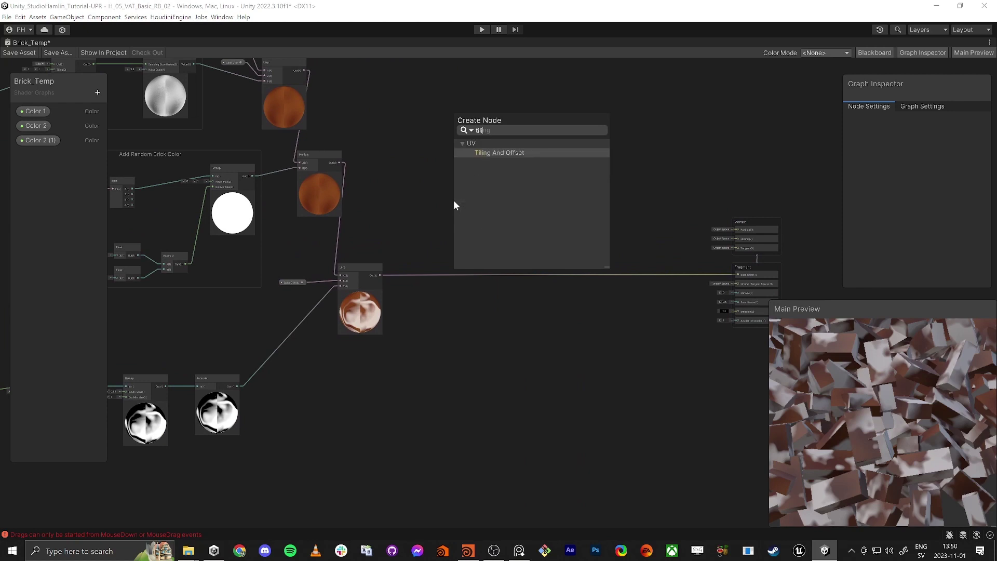
key(Return)
key(space)
text(simp)
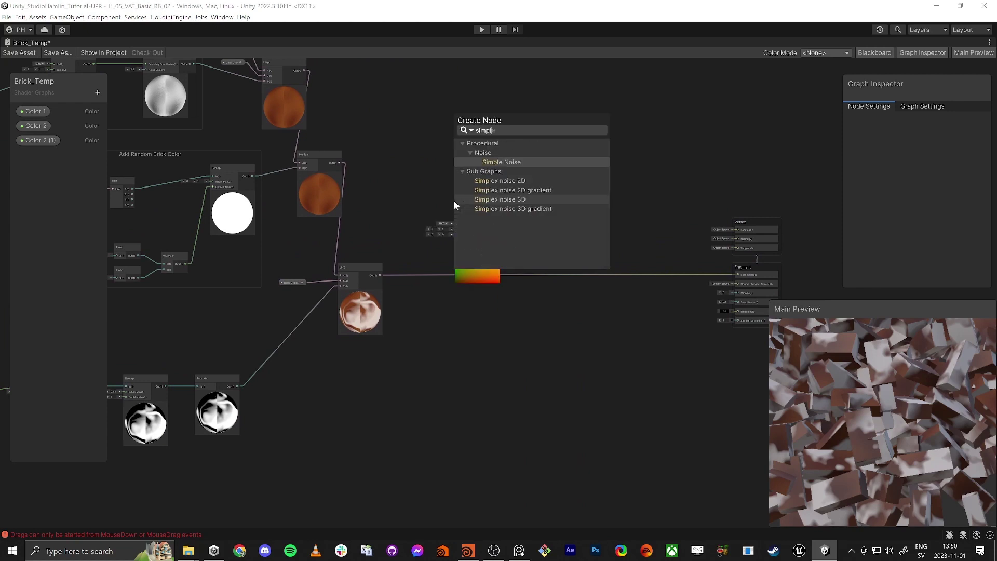
text(l)
key(Return)
drag(469, 209, 548, 209)
scroll(498, 224, up, 5)
drag(479, 219, 593, 235)
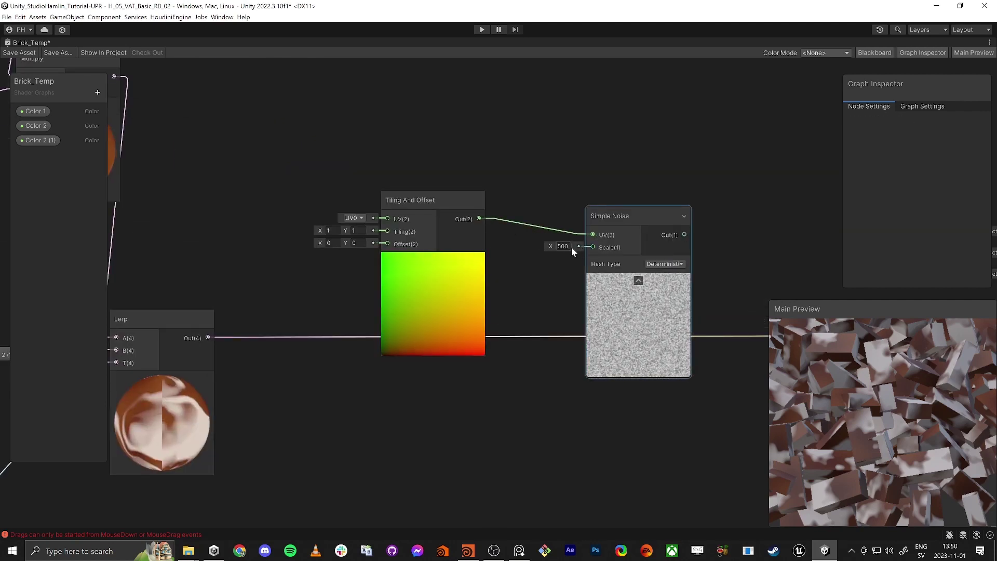
- Add a Remap node fed by the new Simple Noise node's output
middle_drag(549, 290, 514, 262)
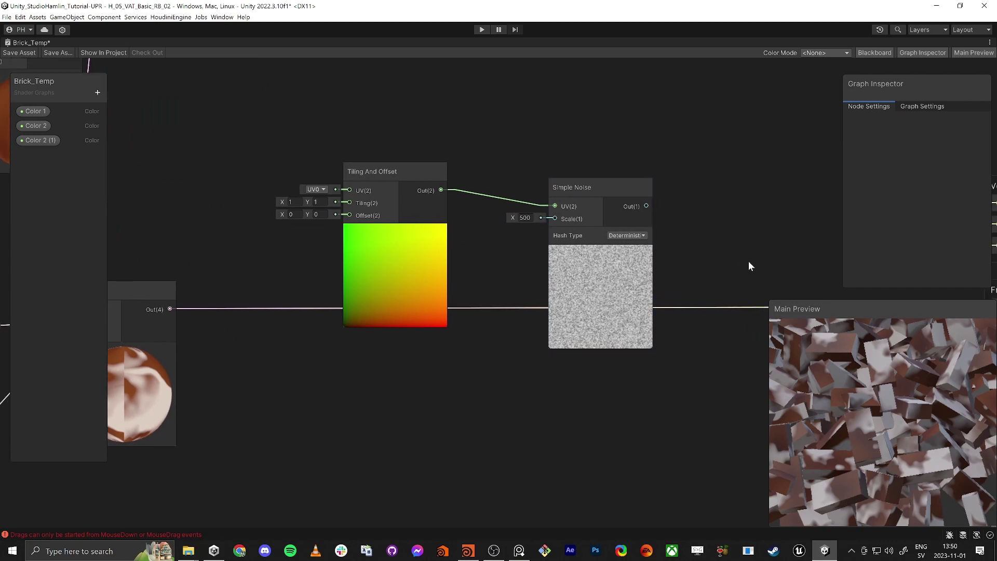
middle_drag(692, 248, 586, 281)
drag(540, 238, 590, 251)
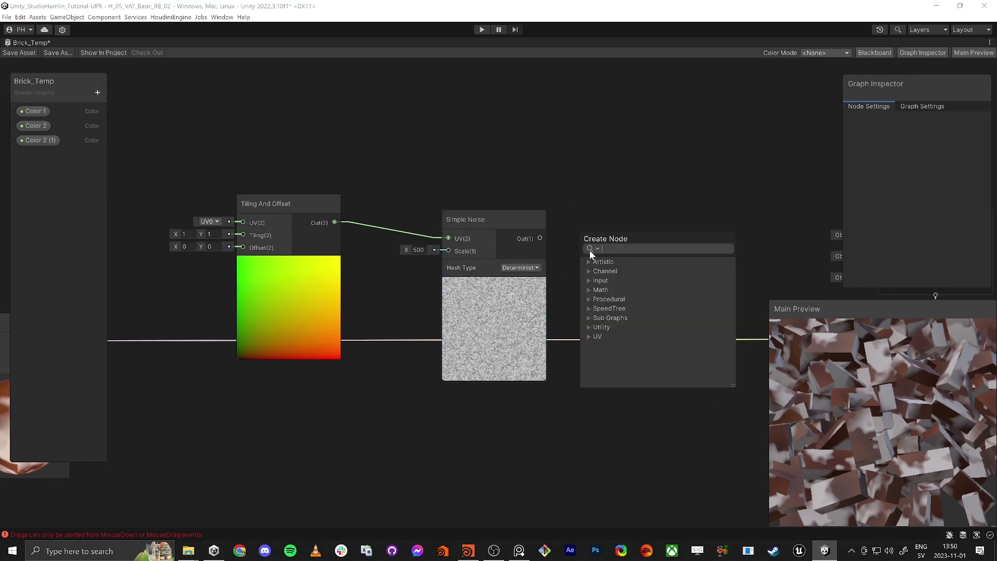
text(remap)
key(Down)
key(Down)
key(Return)
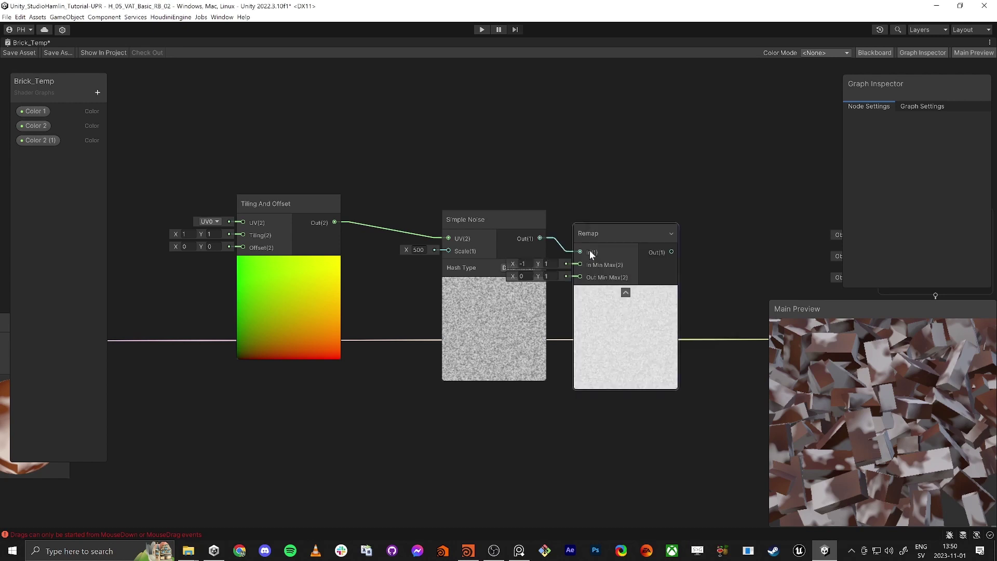
- Move the new Tiling And Offset, Simple Noise and Remap nodes together above the Lerp-to-Base Color connection
scroll(369, 156, down, 4)
drag(314, 127, 519, 239)
drag(529, 201, 480, 104)
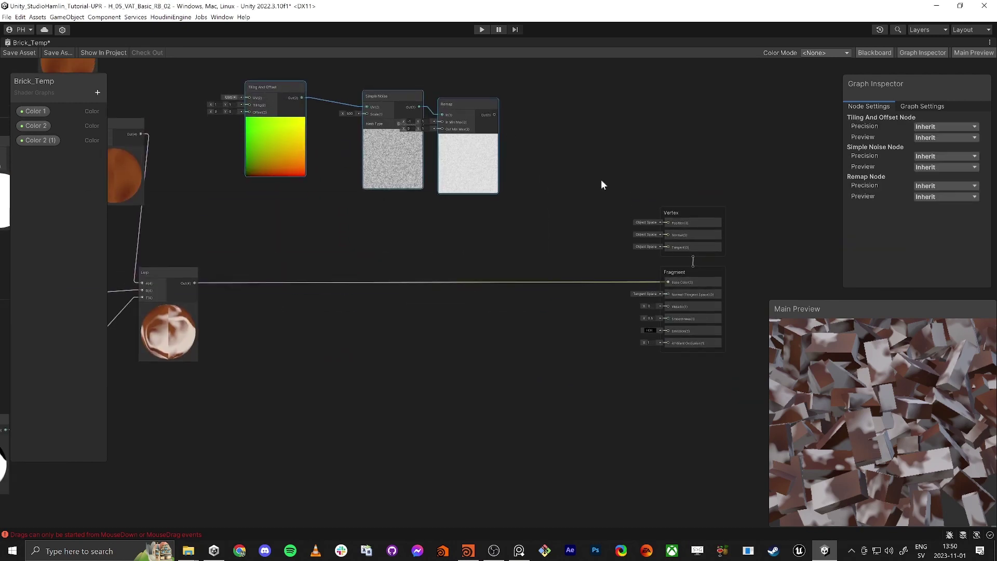
- Add a Multiply node between the new Remap node and the Vertex and Fragment stack
click(541, 188)
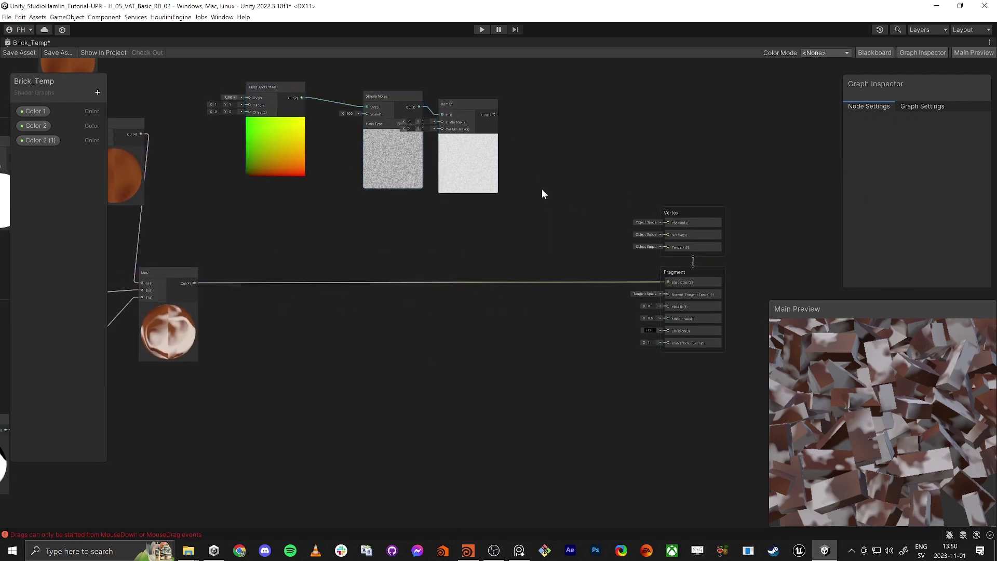
key(space)
text(multi)
key(Return)
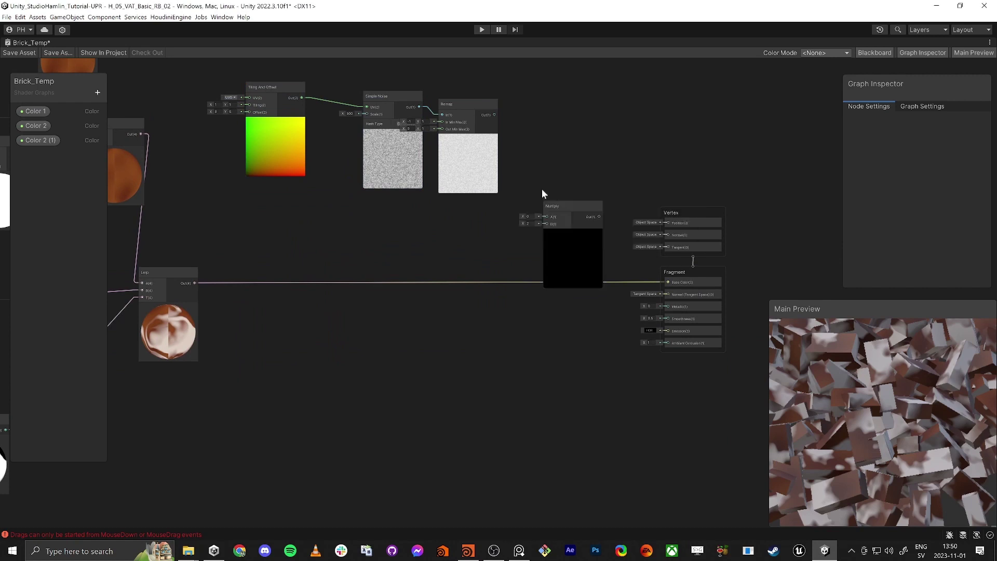
- Connect the new Remap to the Multiply's A input and the Lerp to its B input, and feed the Multiply into Base Color
drag(194, 283, 494, 115)
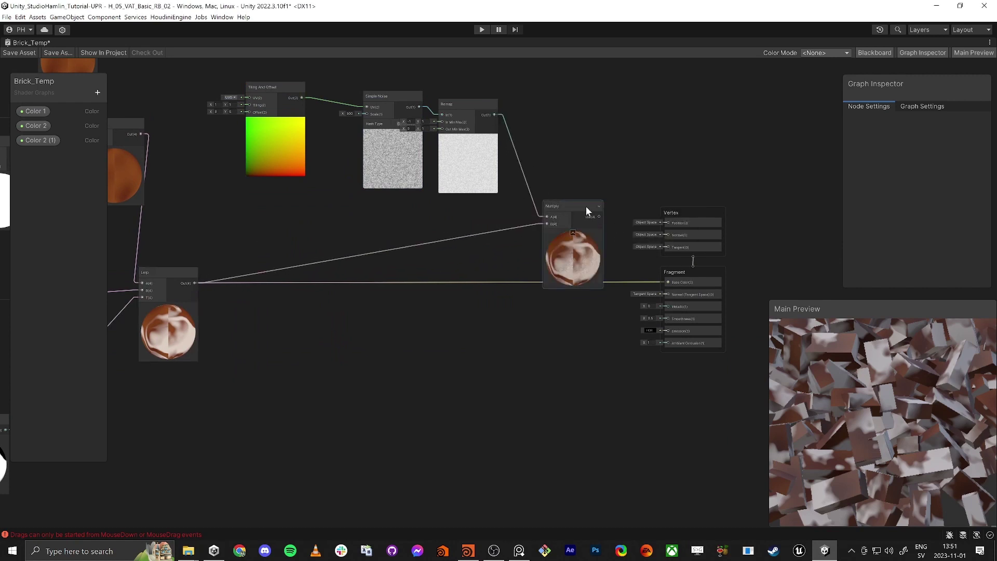
drag(600, 217, 668, 282)
drag(567, 210, 549, 253)
right_click(892, 413)
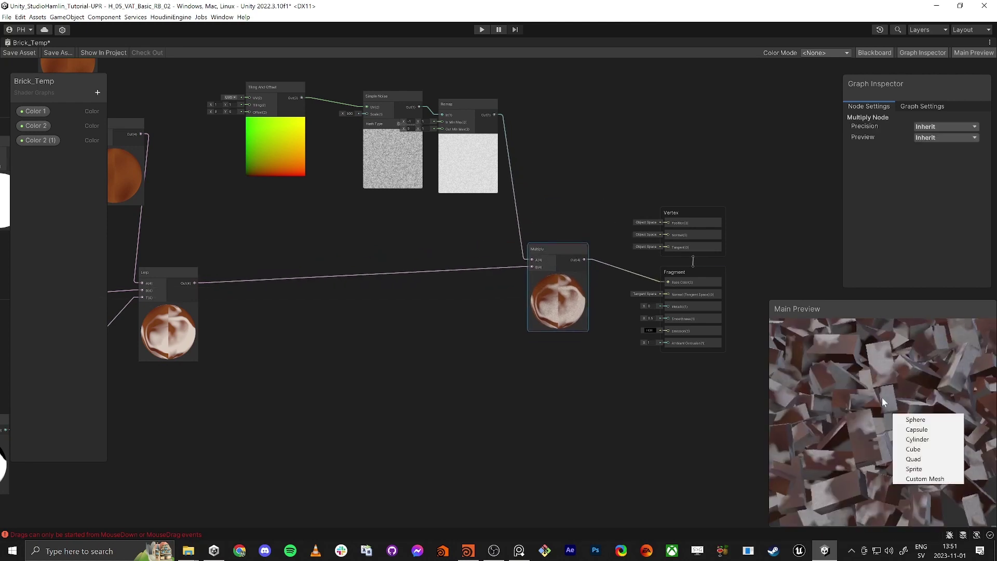
click(867, 383)
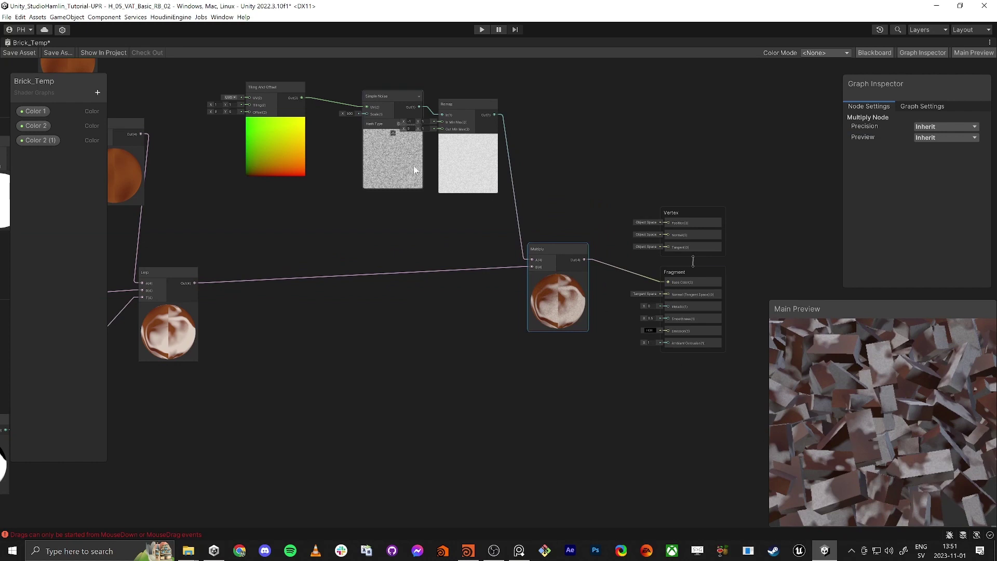
- On the fine noise's Remap node, set the In Min Max X to 0 and the Out Min Max X to 0.6
scroll(414, 168, up, 5)
middle_drag(432, 184, 468, 306)
drag(555, 156, 678, 144)
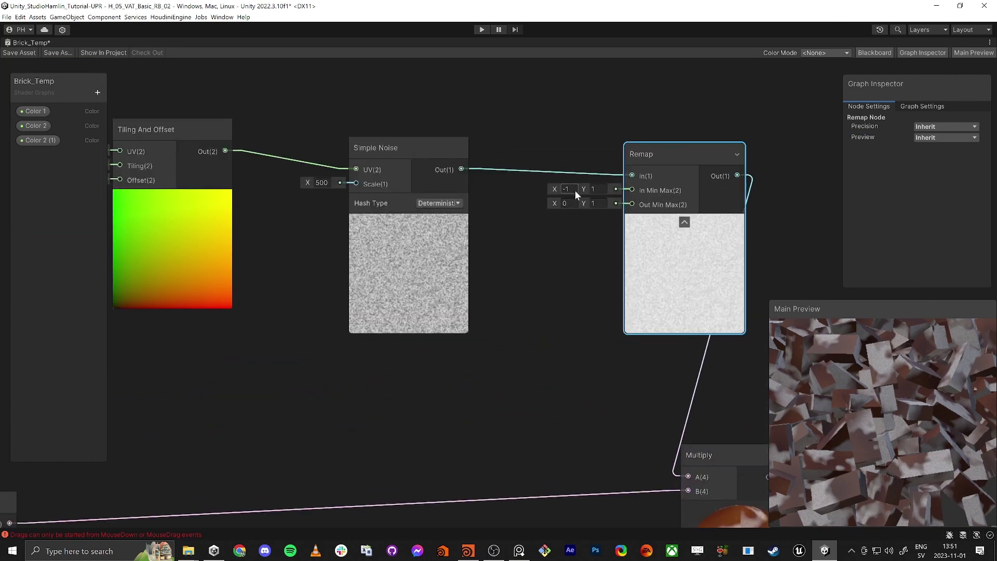
click(571, 189)
text(0)
key(Tab)
click(565, 190)
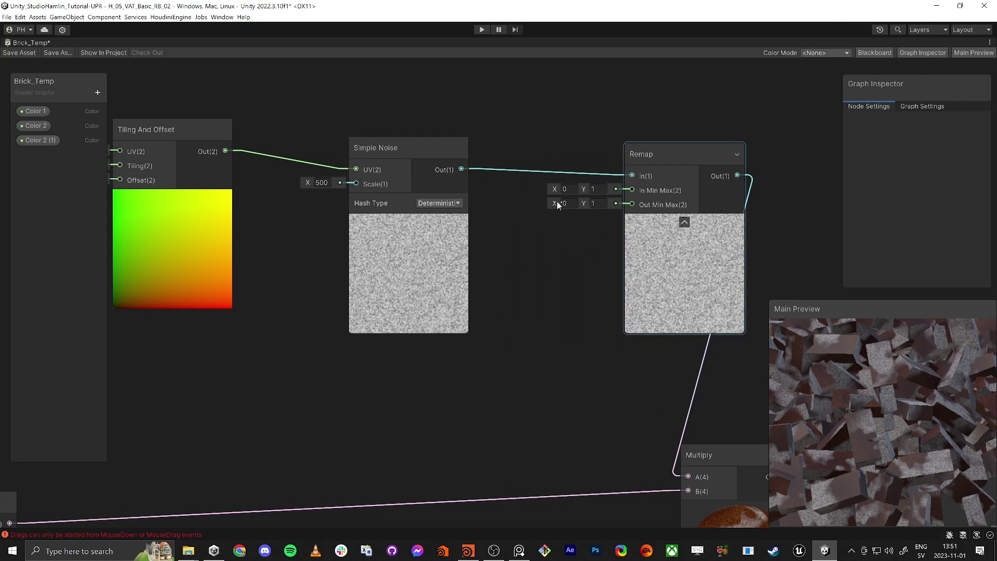
mouse_move(555, 204)
mouse_down()
mouse_move(567, 206)
mouse_move(553, 203)
mouse_up()
right_click(871, 385)
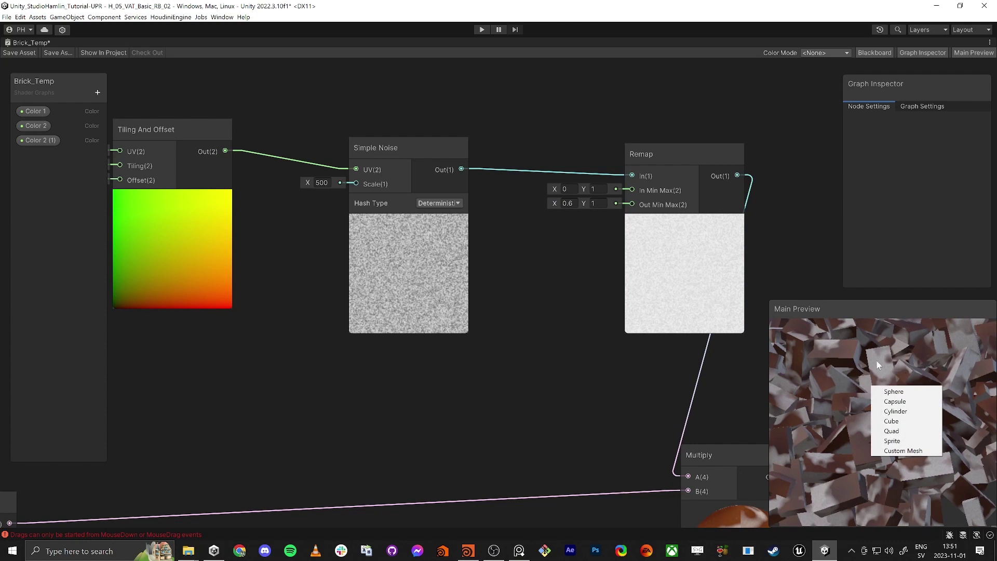
click(877, 361)
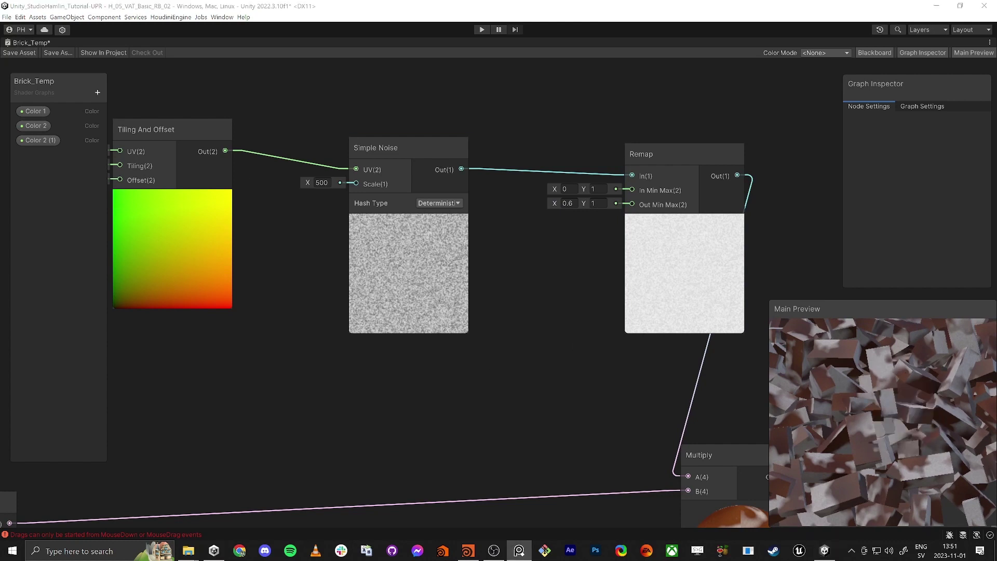
- On the Remap between the lower Perlin noise 2D and Saturate nodes, set Out Min Max to X -1.2 and Y 0.56
scroll(540, 318, down, 4)
middle_drag(541, 318, 557, 284)
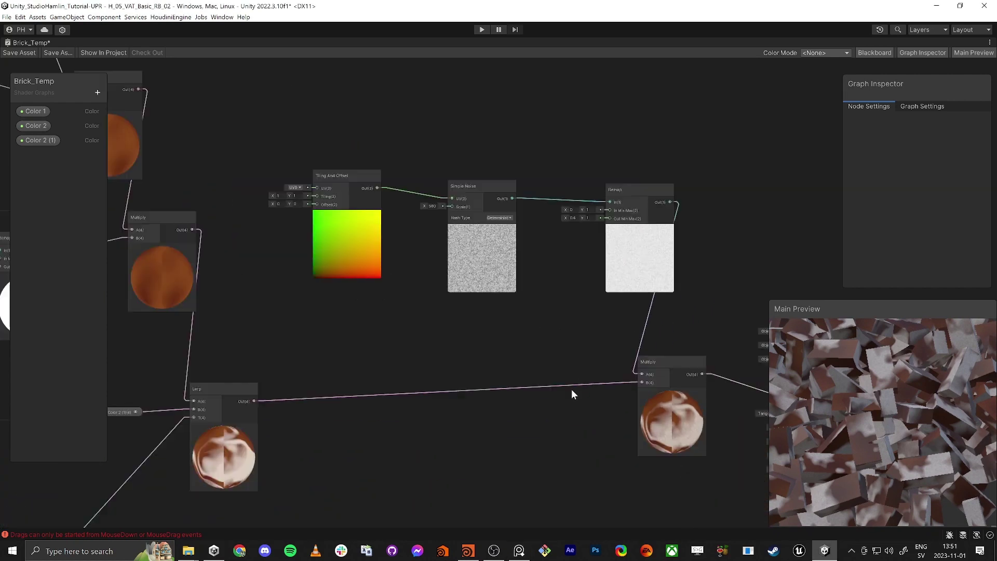
middle_drag(597, 483, 425, 398)
drag(902, 432, 844, 428)
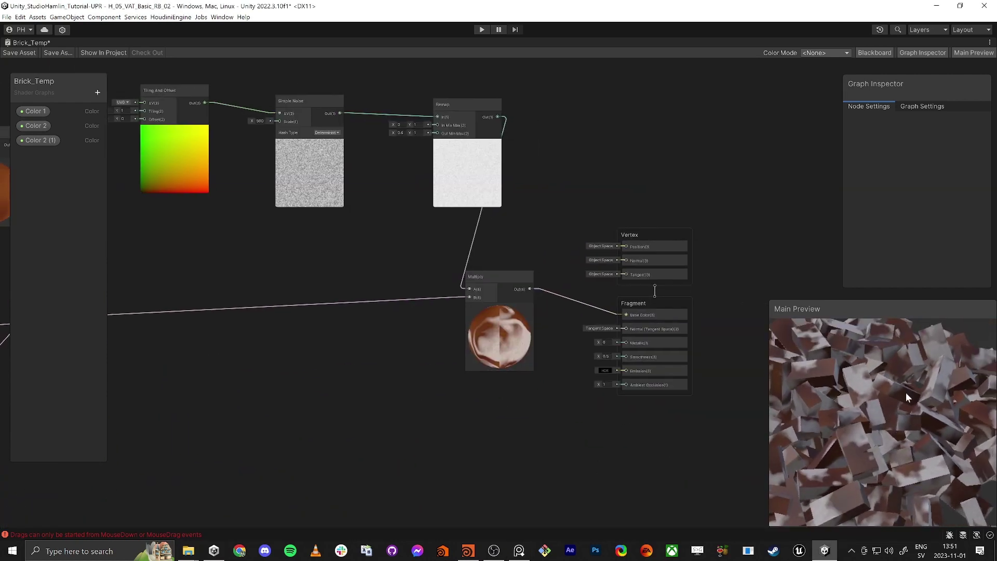
drag(906, 397, 930, 401)
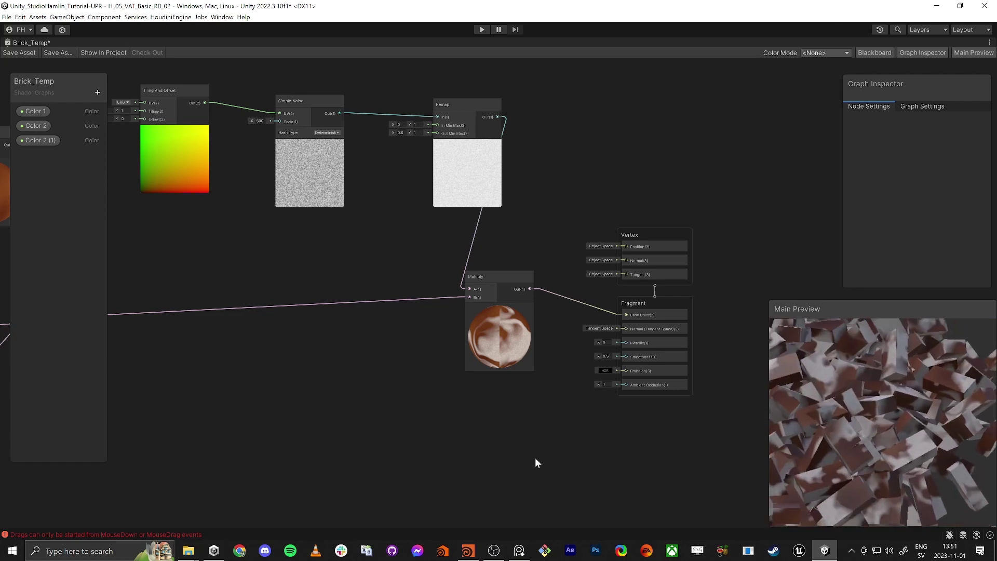
scroll(229, 402, down, 1)
middle_drag(218, 399, 518, 390)
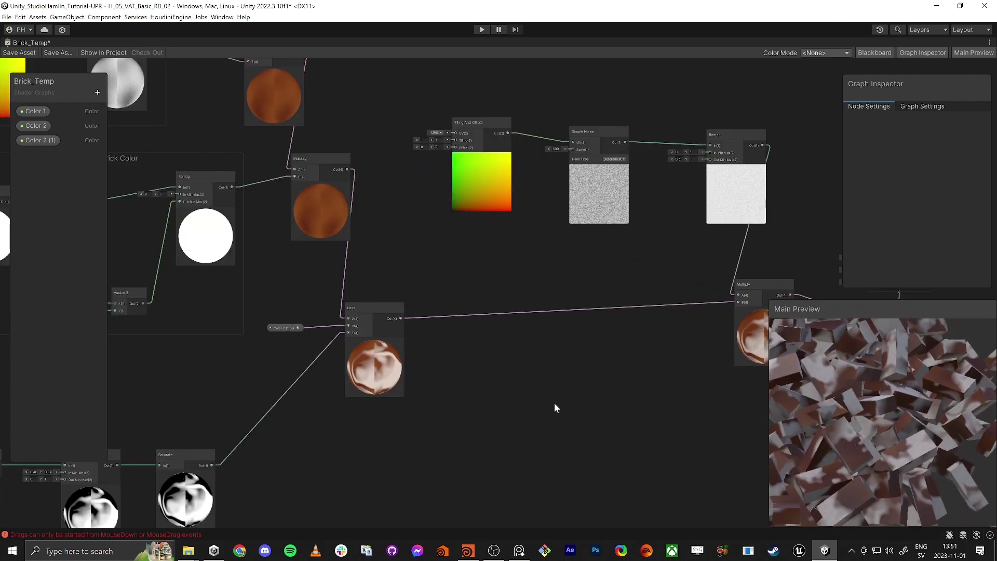
middle_drag(367, 468, 808, 347)
scroll(498, 400, up, 4)
middle_drag(498, 400, 468, 368)
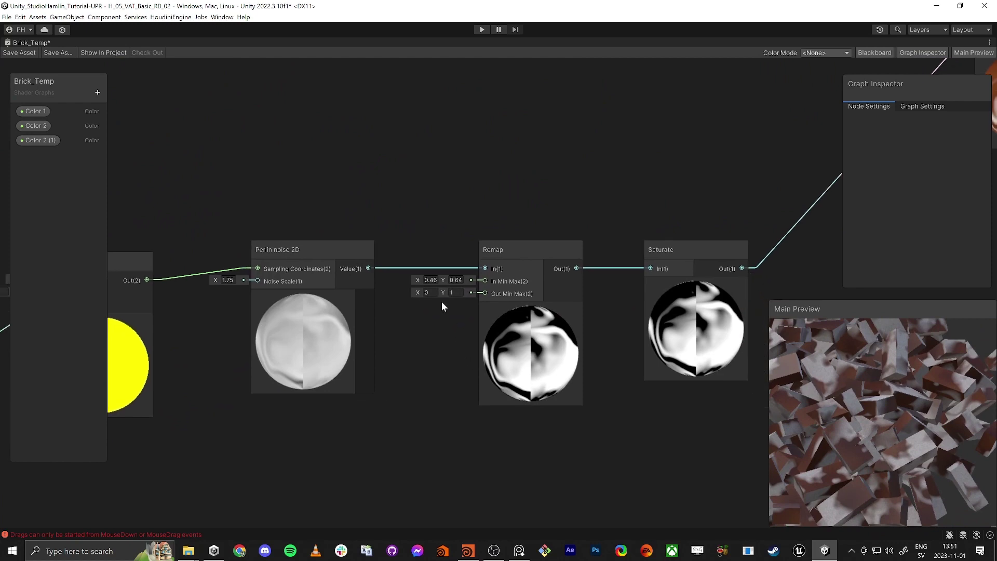
click(426, 293)
mouse_move(422, 292)
mouse_down()
mouse_move(397, 290)
mouse_move(453, 290)
mouse_move(434, 291)
mouse_up()
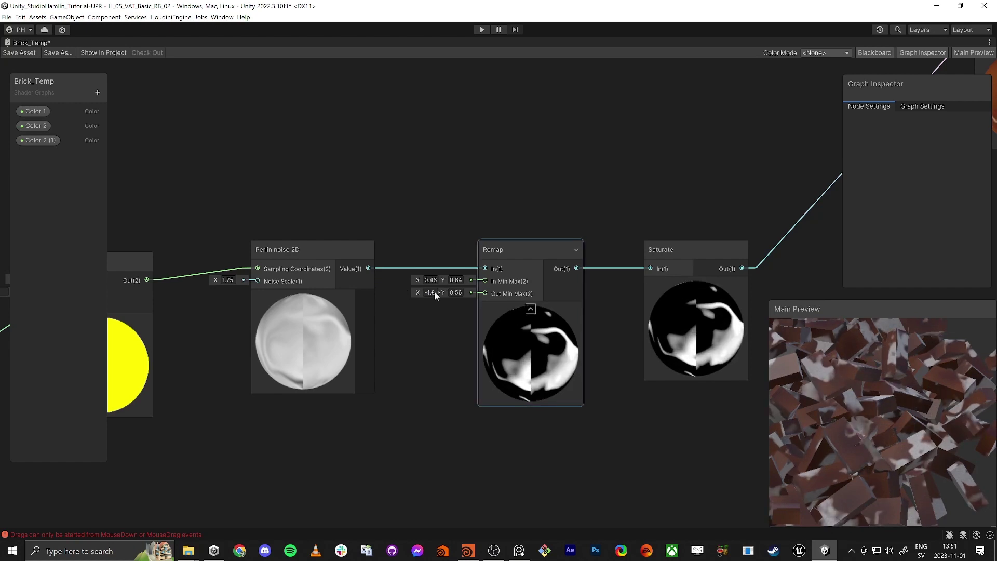
drag(840, 437, 733, 445)
- Group the lower Tiling And Offset, Perlin noise 2D, Remap and Saturate nodes under the title "Color 3 Base Noise"
scroll(632, 423, down, 3)
scroll(632, 418, down, 3)
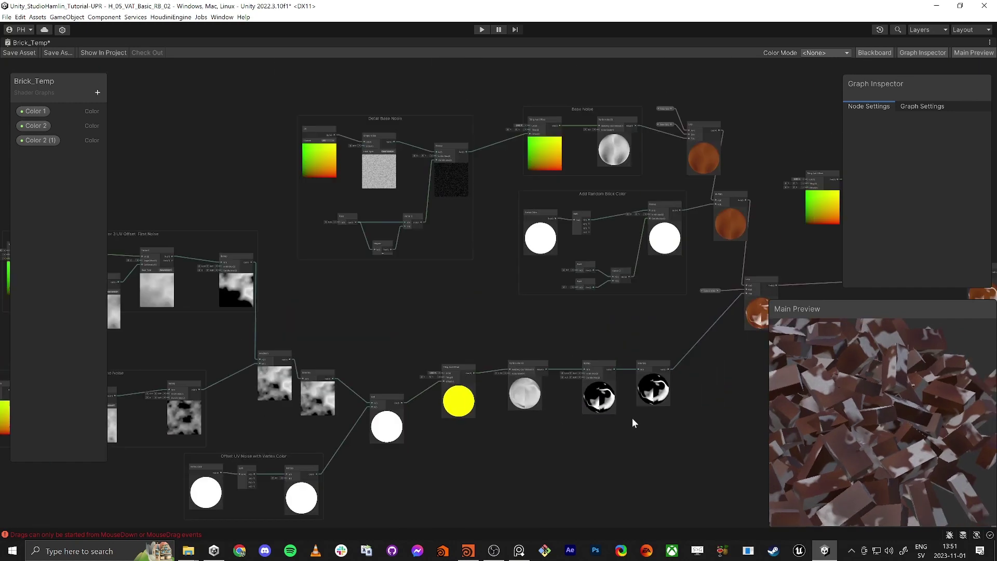
click(423, 325)
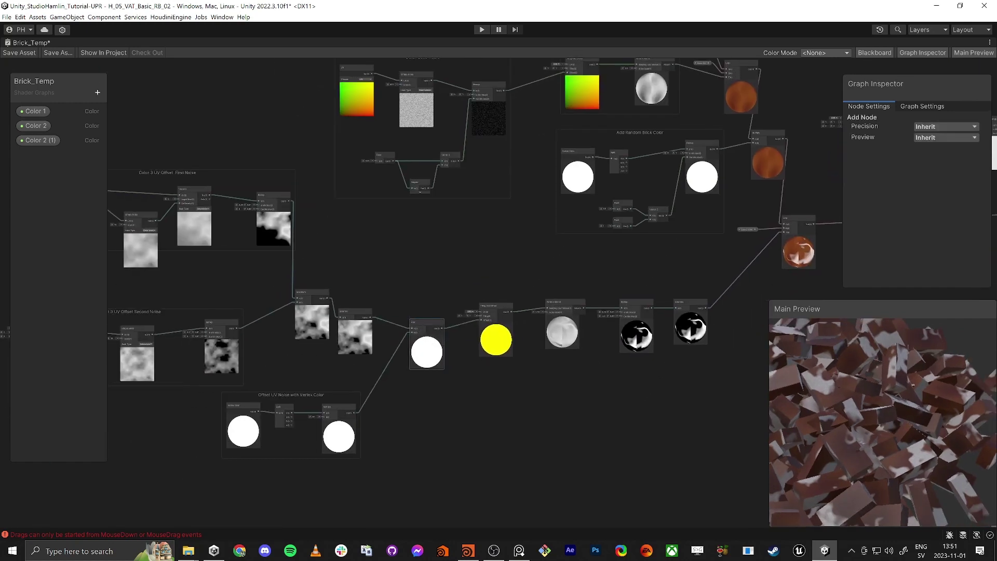
key(alt+Tab)
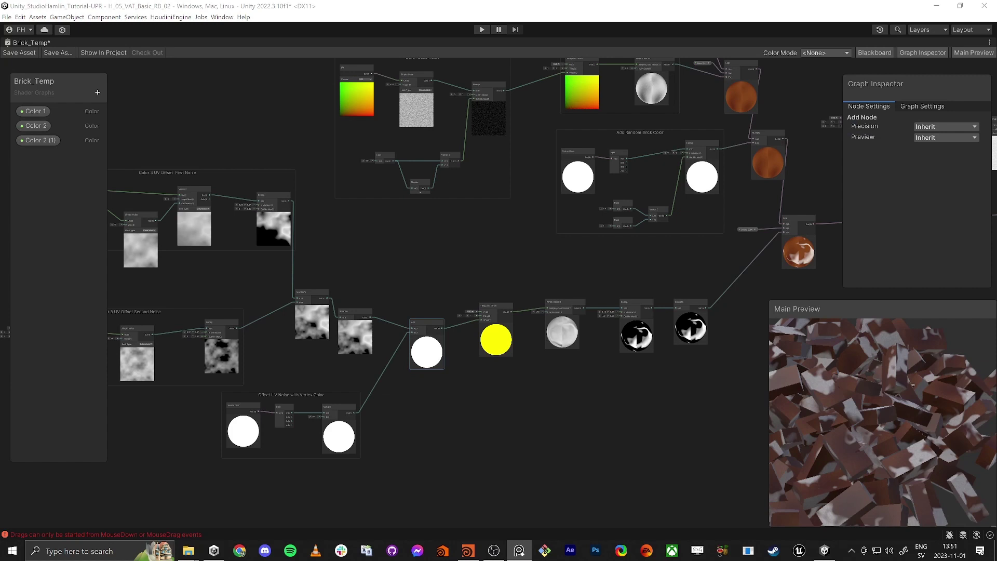
drag(481, 313, 701, 384)
right_click(705, 316)
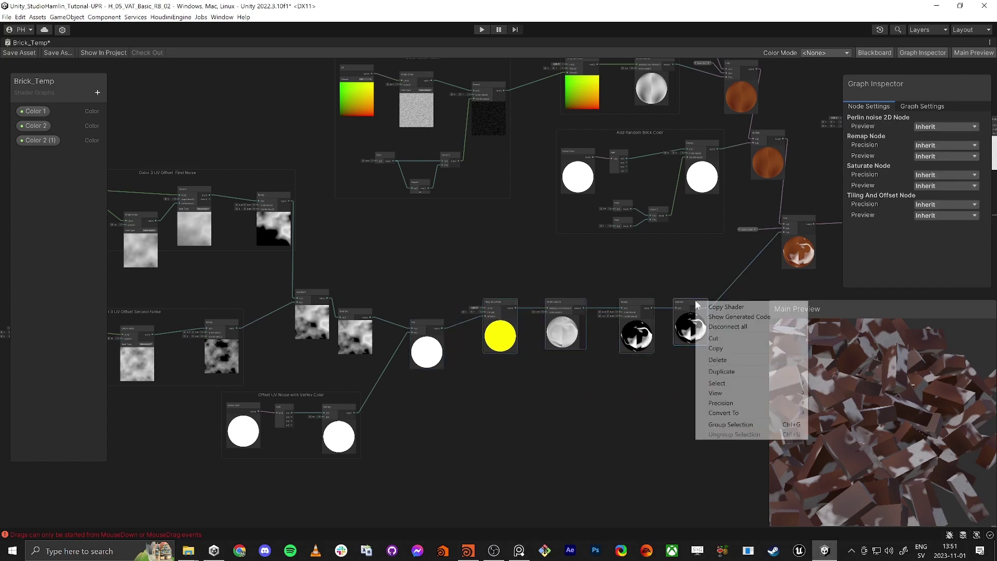
click(735, 425)
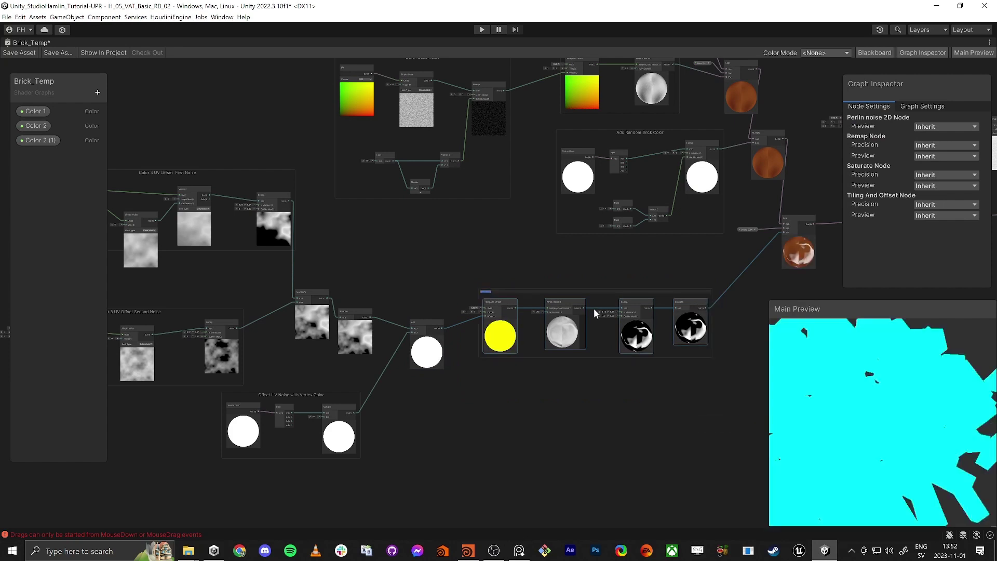
text(Color 3 Base Noise)
key(Return)
scroll(663, 306, up, 6)
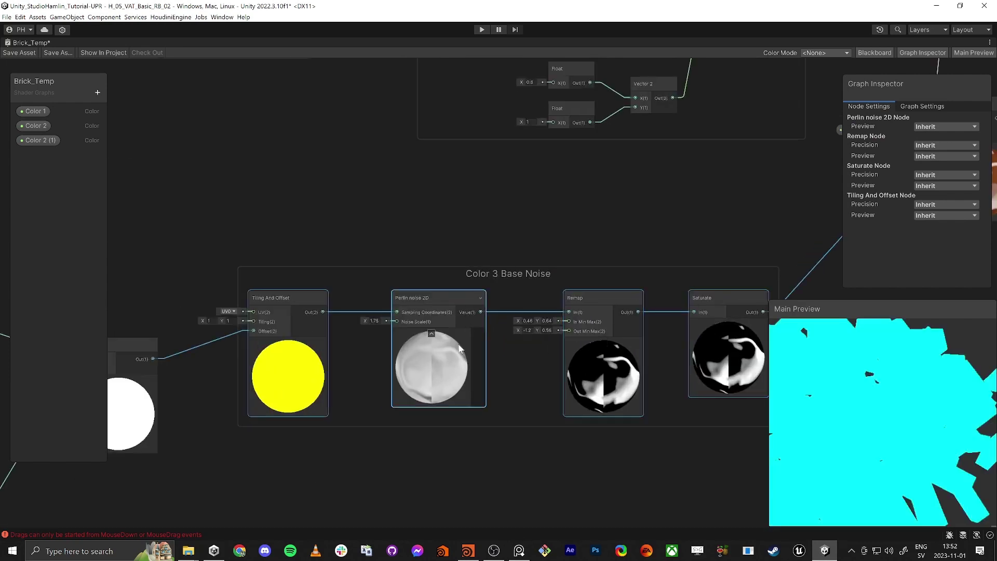
- Examine the brick pile preview together with the overall node graph
drag(849, 416, 862, 419)
right_click(860, 416)
click(853, 389)
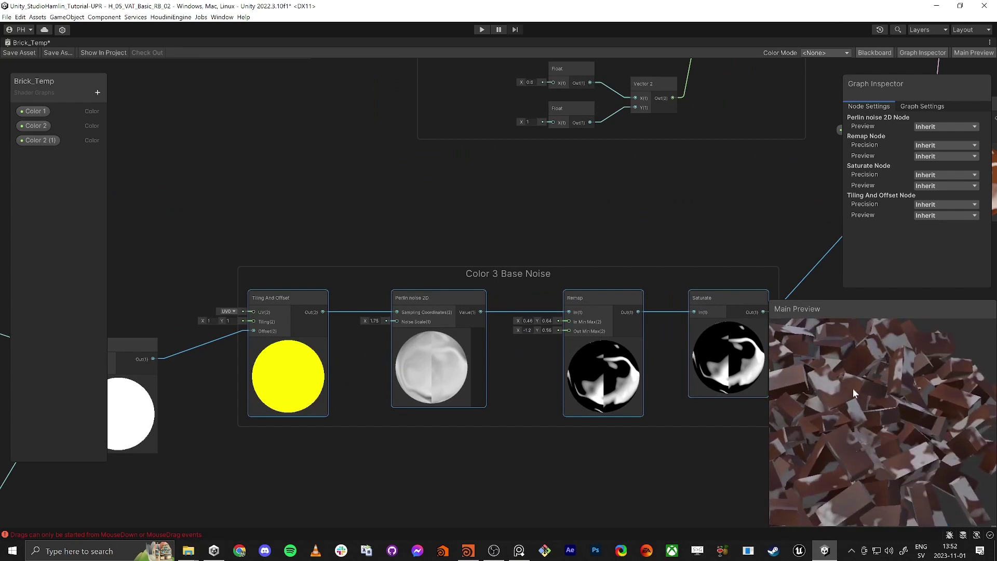
scroll(474, 439, down, 4)
scroll(475, 428, down, 3)
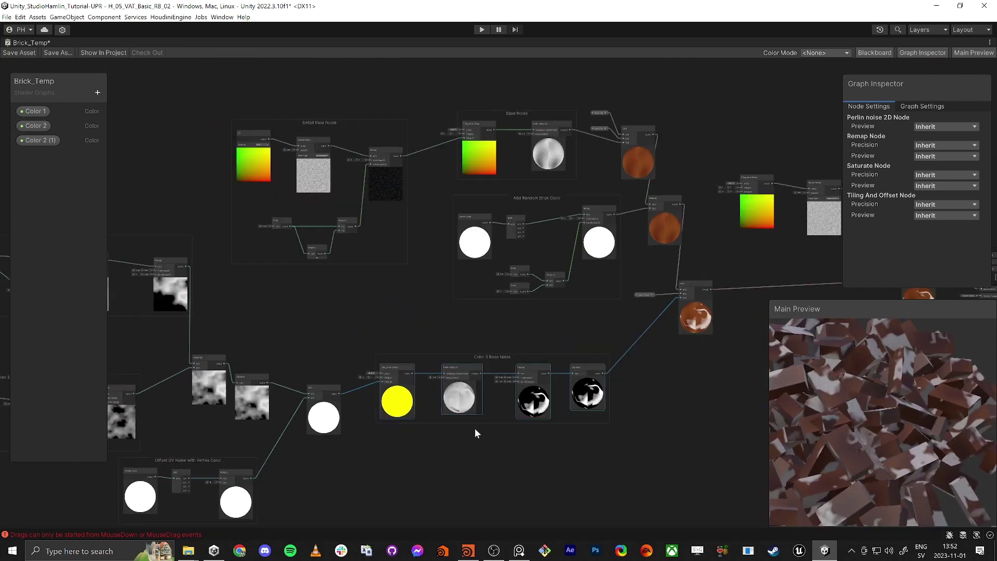
scroll(488, 428, up, 2)
middle_drag(682, 395, 574, 402)
scroll(587, 397, down, 1)
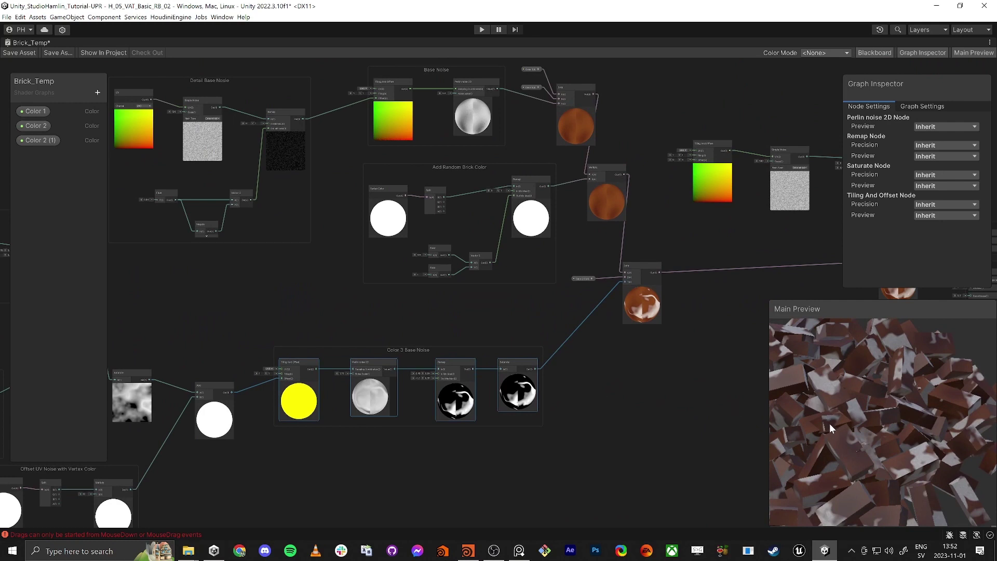
click(691, 397)
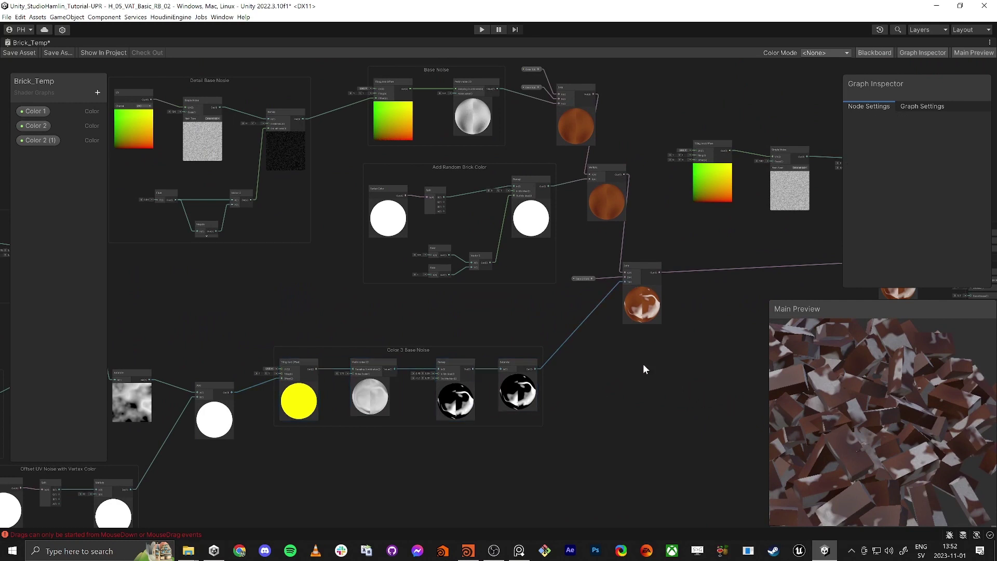
- Set the Color 1 property's default colour to a brighter reddish brown, hex A1361B
click(34, 111)
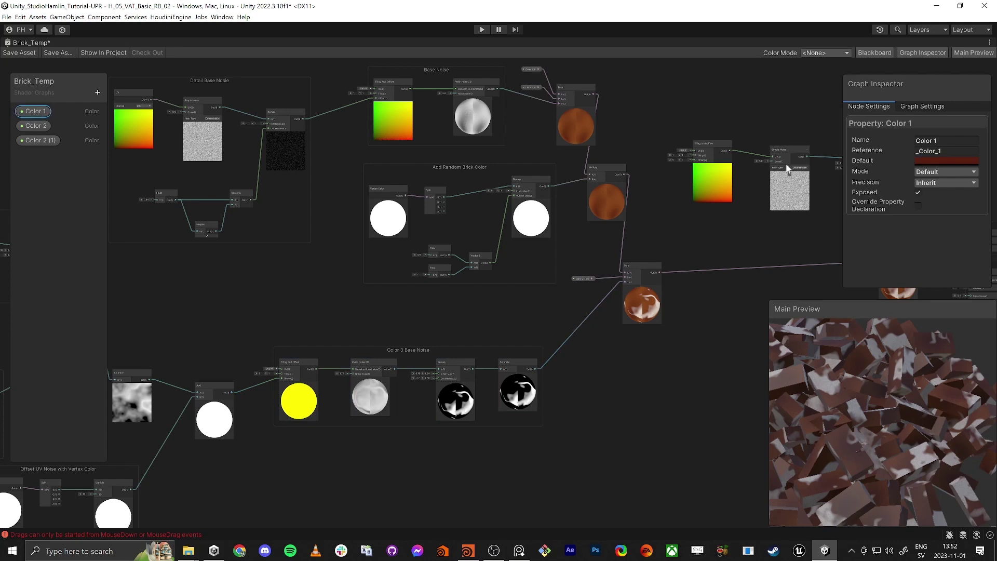
click(962, 161)
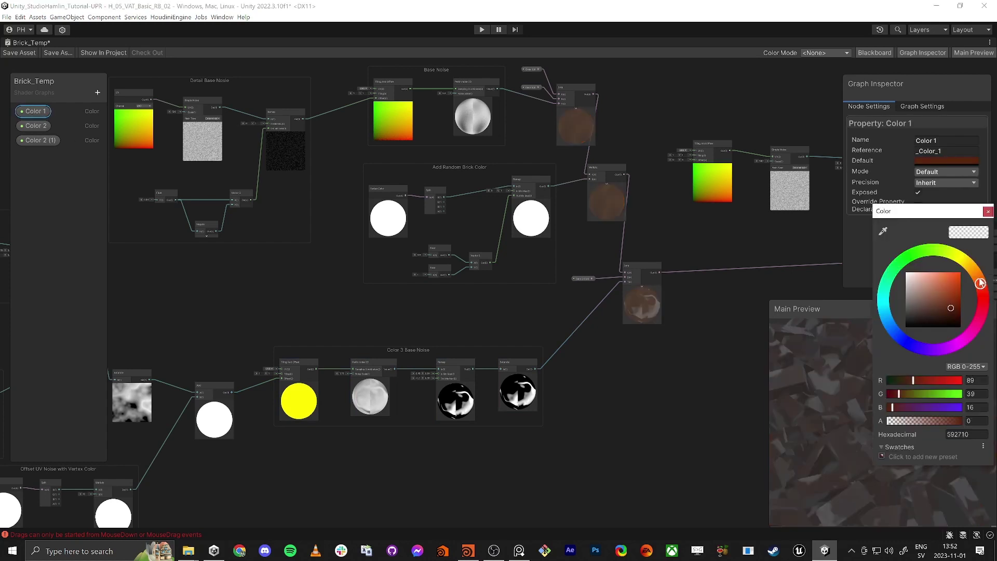
click(814, 370)
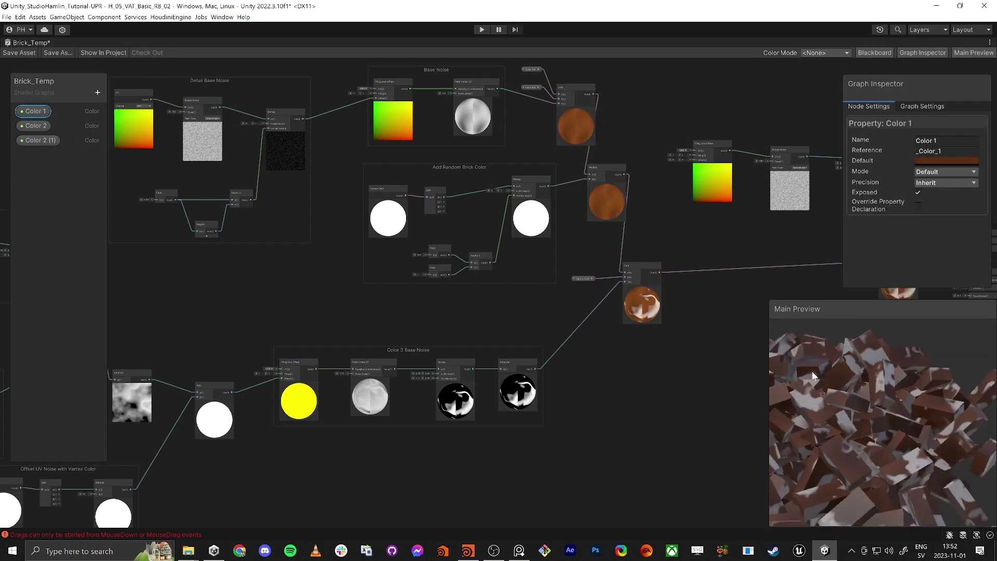
click(947, 162)
click(983, 238)
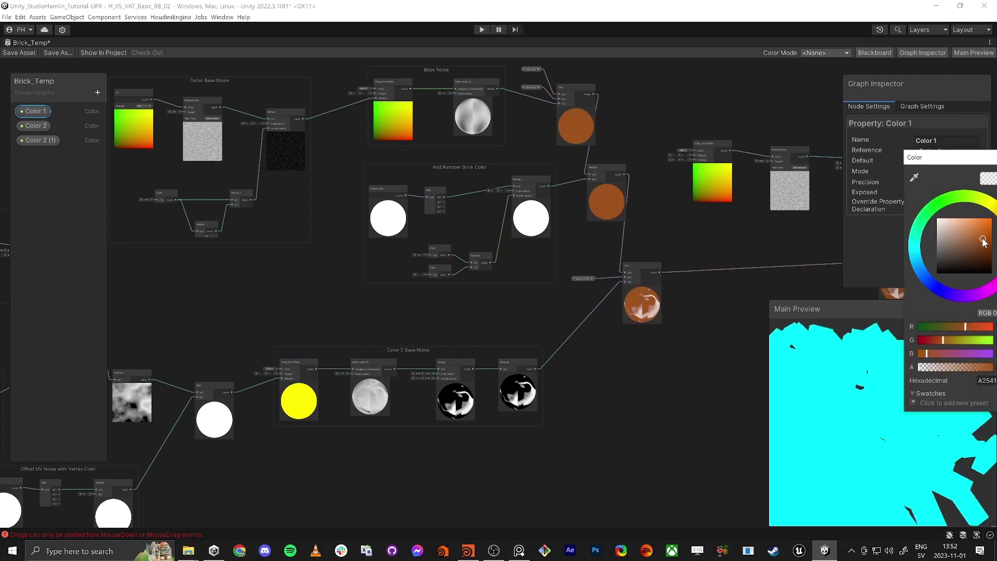
drag(966, 157, 510, 114)
click(563, 115)
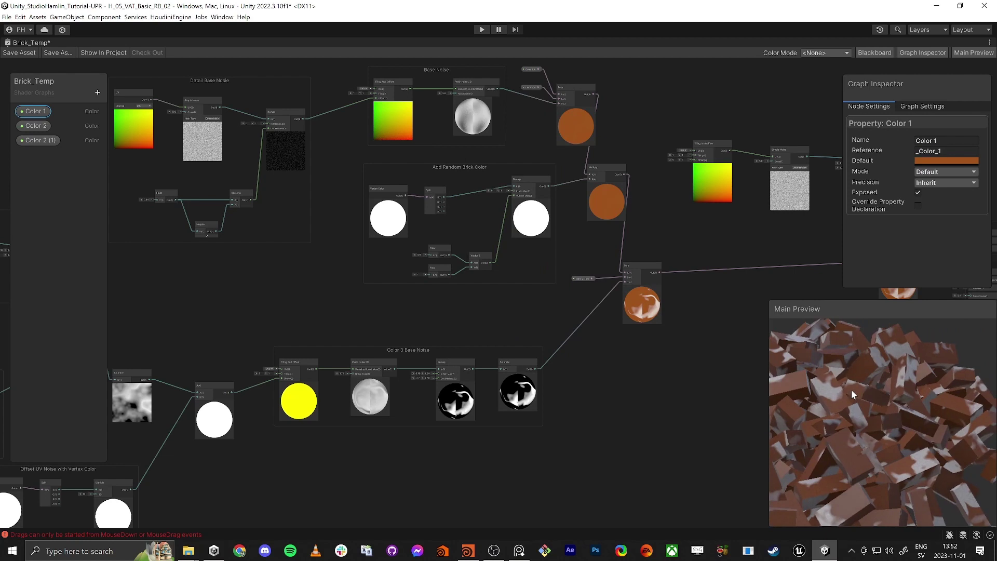
click(930, 159)
click(983, 232)
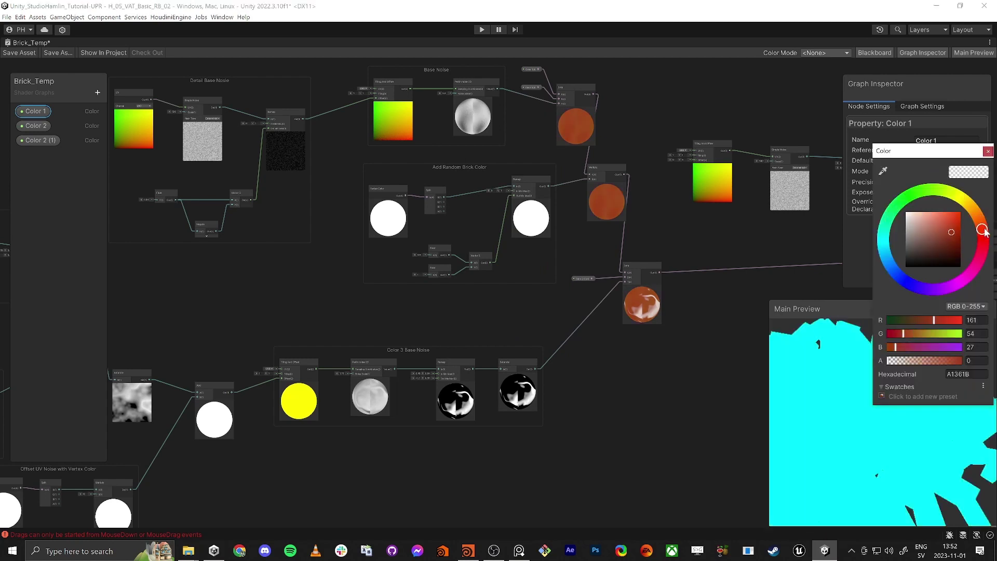
click(734, 342)
click(735, 341)
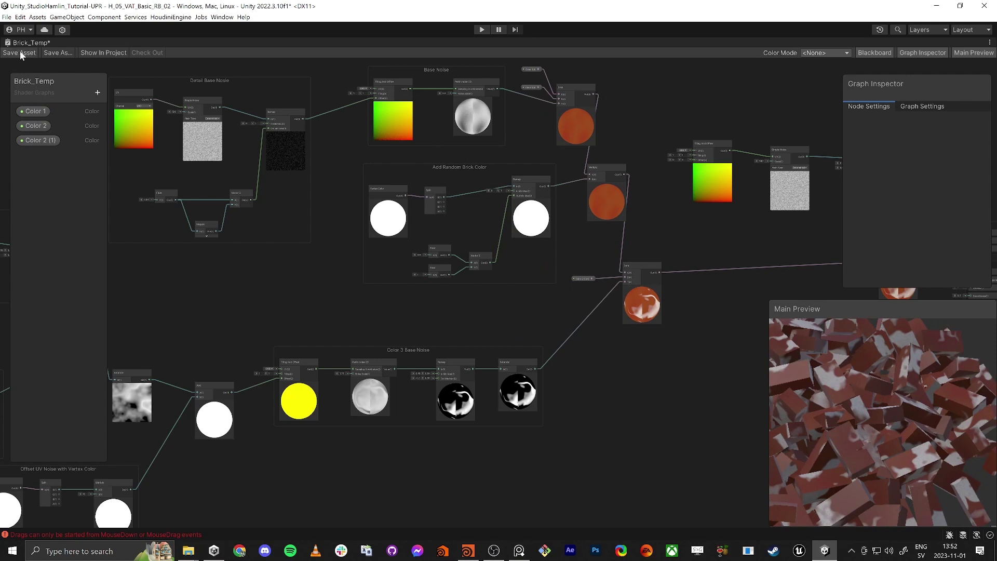
- Save the Brick_Temp shader graph and inspect the brick pile in the Scene view
key(shift+space)
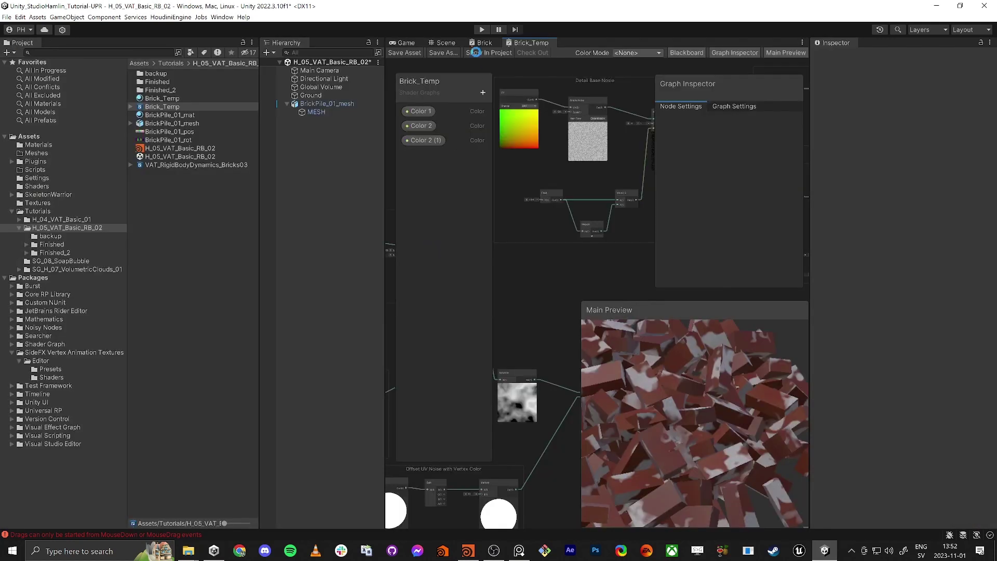
click(446, 43)
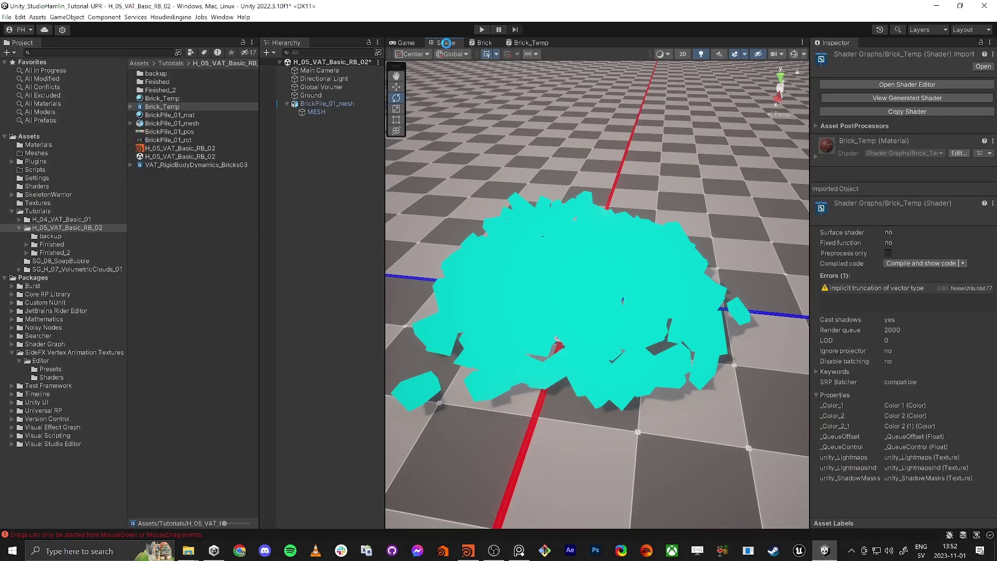
click(585, 277)
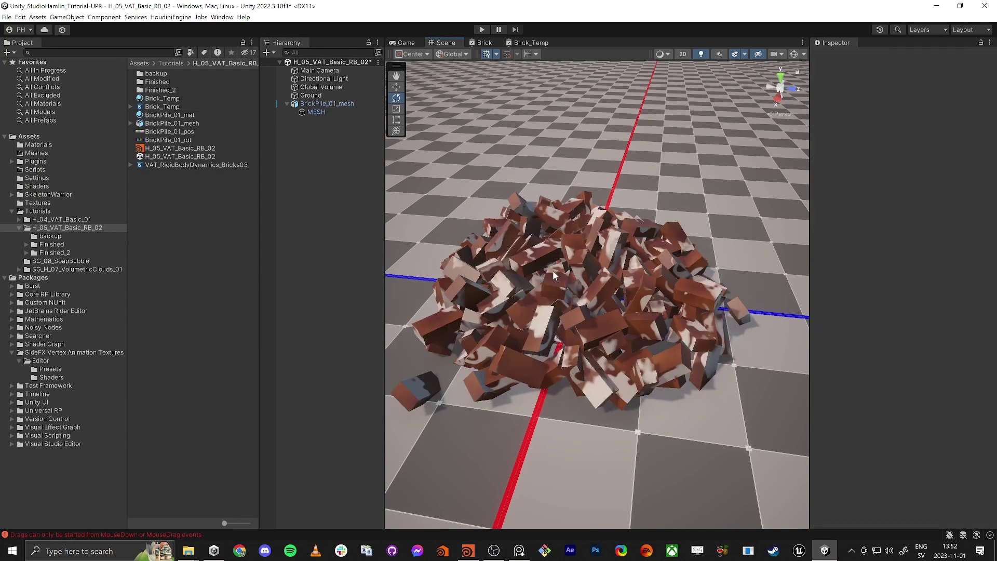
right_drag(555, 266, 582, 261)
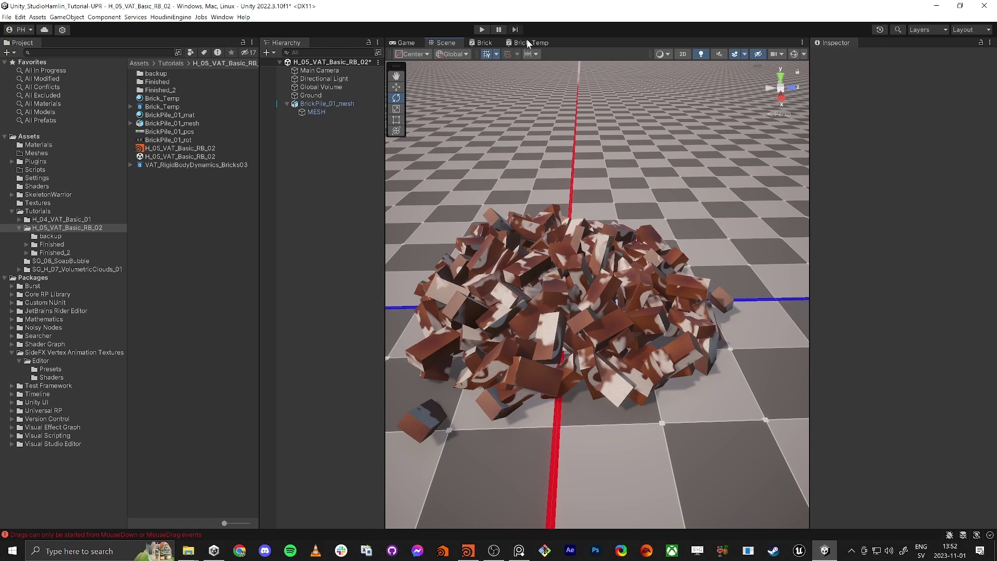
- Close the Brick shader graph, keeping Brick_Temp open
middle_click(484, 41)
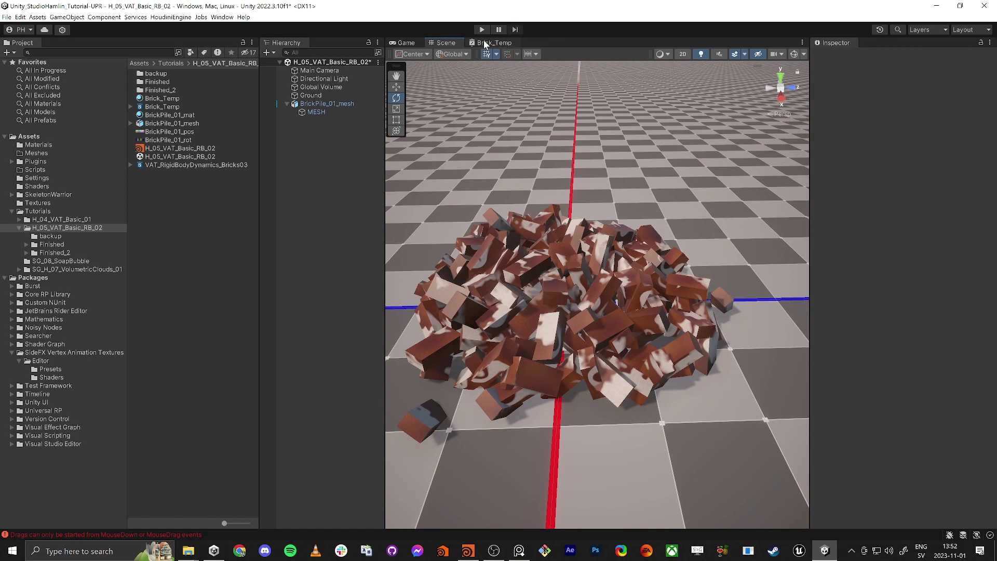
- Open the VAT_RigidBodyDynamics_Bricks03 shader graph and hide its Main Preview, Graph Inspector and Blackboard
click(225, 165)
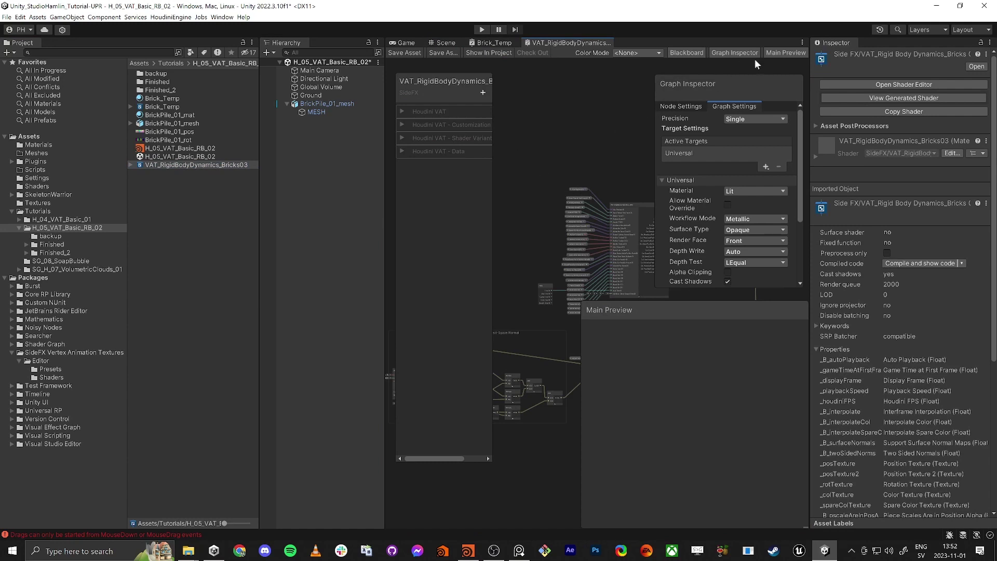
click(770, 52)
click(743, 52)
click(687, 53)
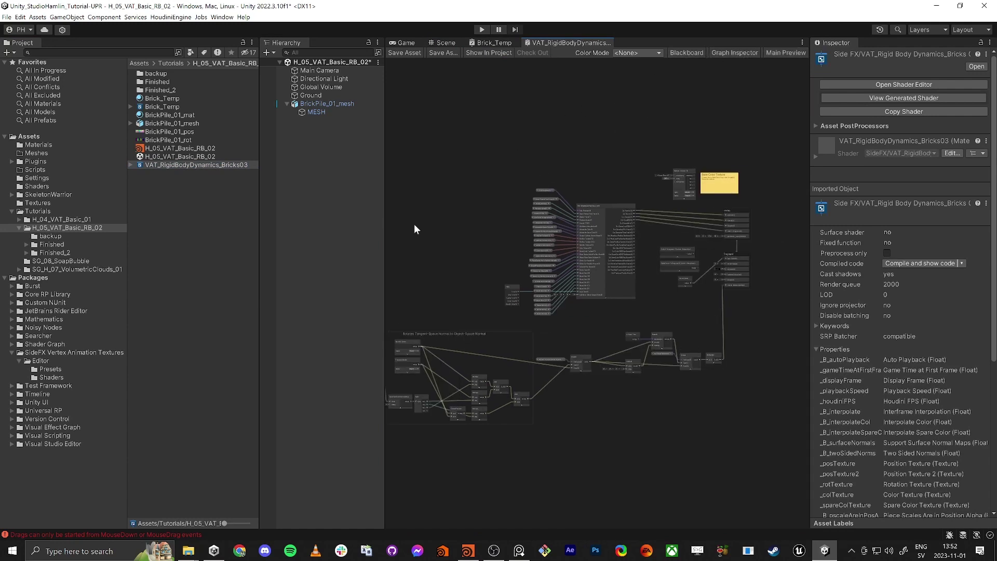
scroll(425, 265, down, 2)
scroll(462, 256, up, 2)
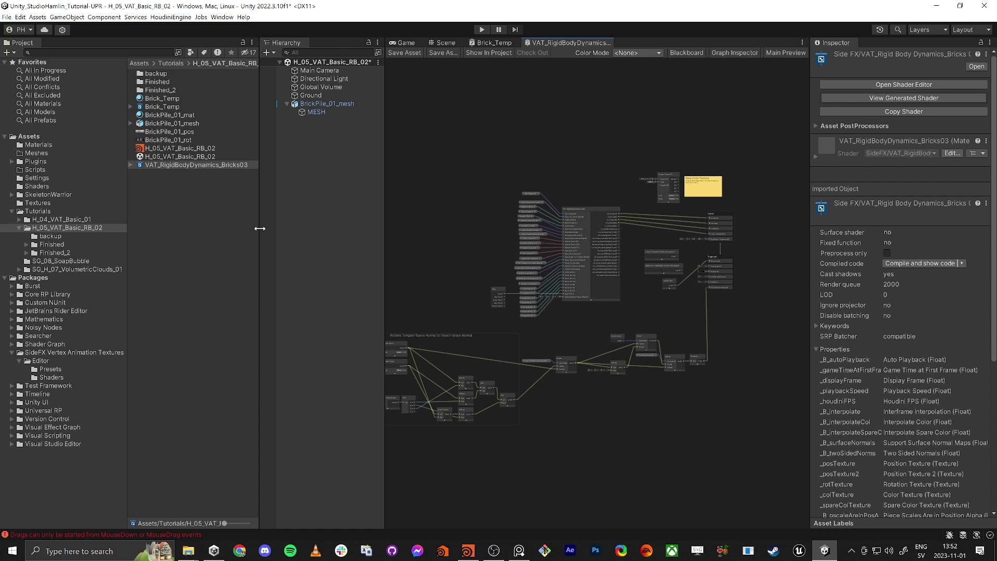
- Narrow the Project and Hierarchy windows to give the shader graph more room
drag(260, 229, 222, 231)
click(352, 237)
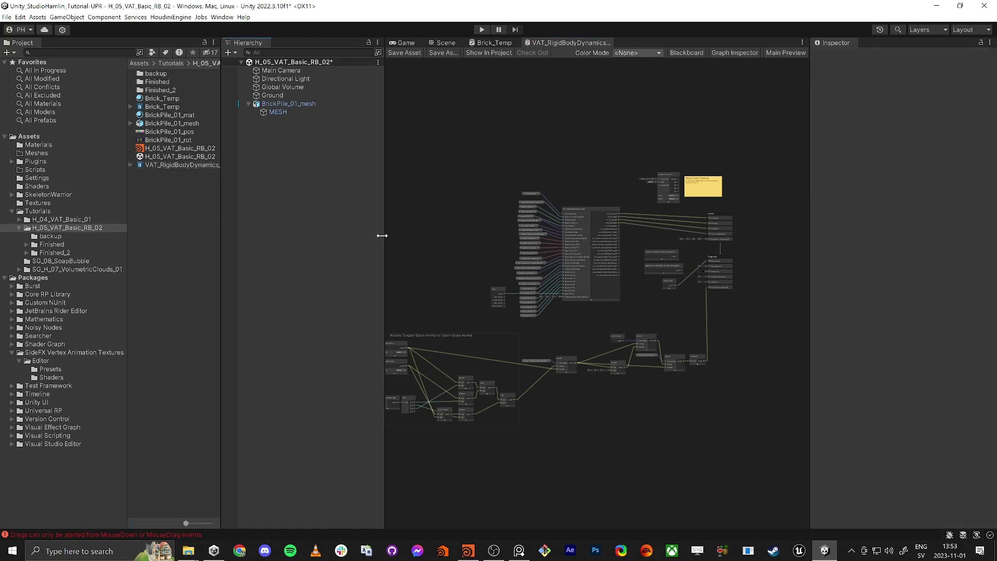
drag(382, 235, 327, 237)
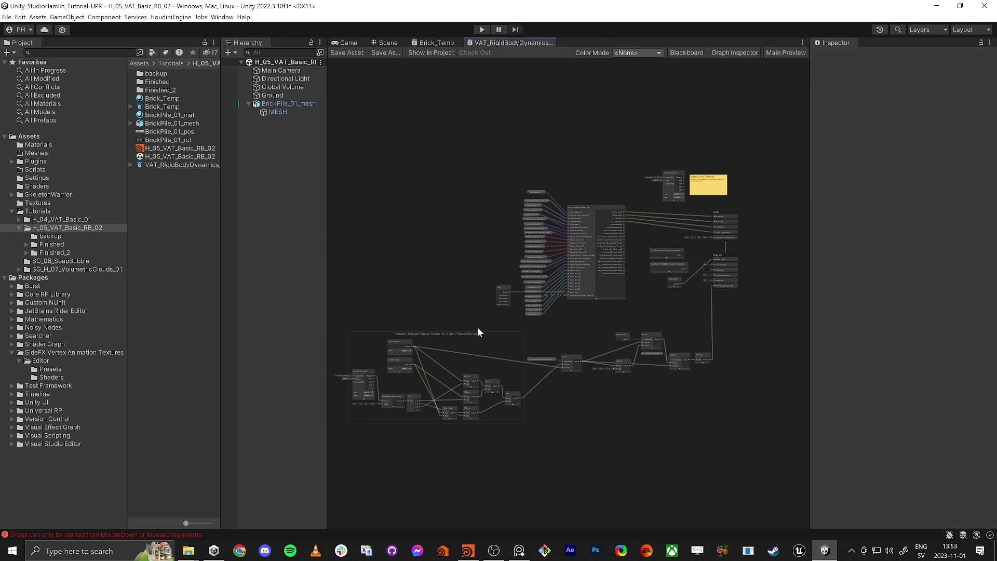
- Move the Vertex Color node down into the empty area beneath the normal-conversion nodes, clearing space in the graph
scroll(713, 307, up, 8)
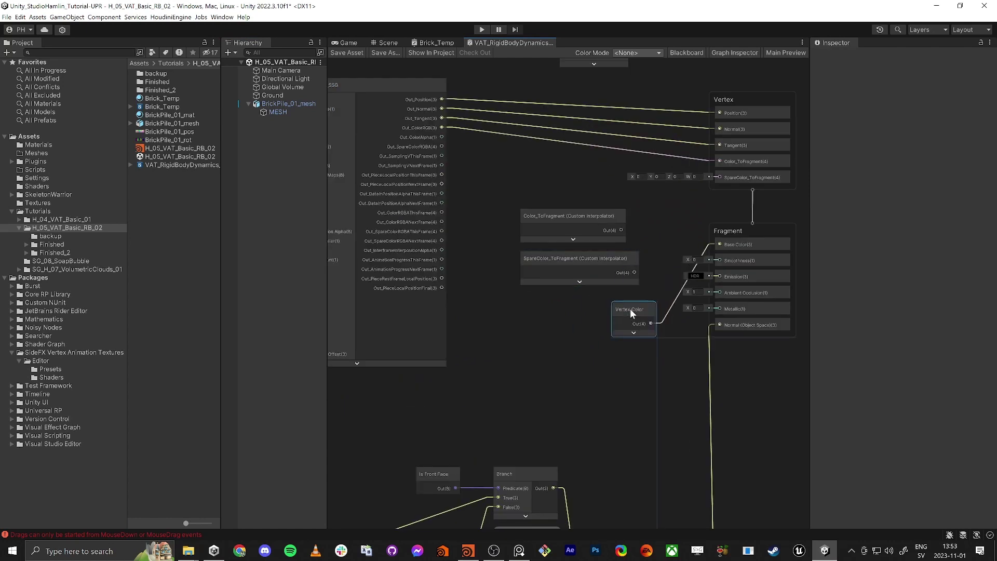
drag(631, 309, 672, 216)
scroll(638, 304, down, 5)
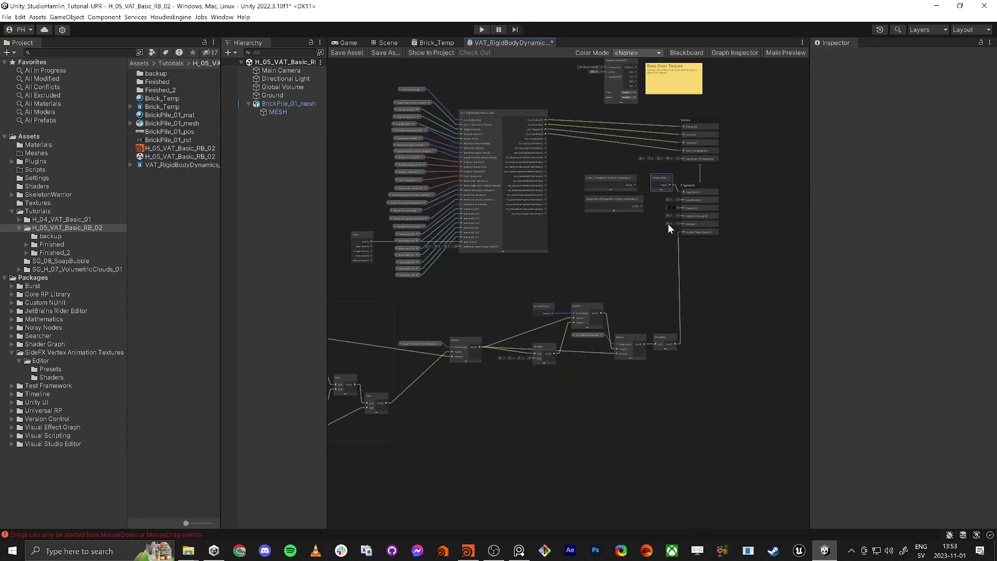
drag(662, 178, 644, 499)
middle_drag(600, 467, 585, 339)
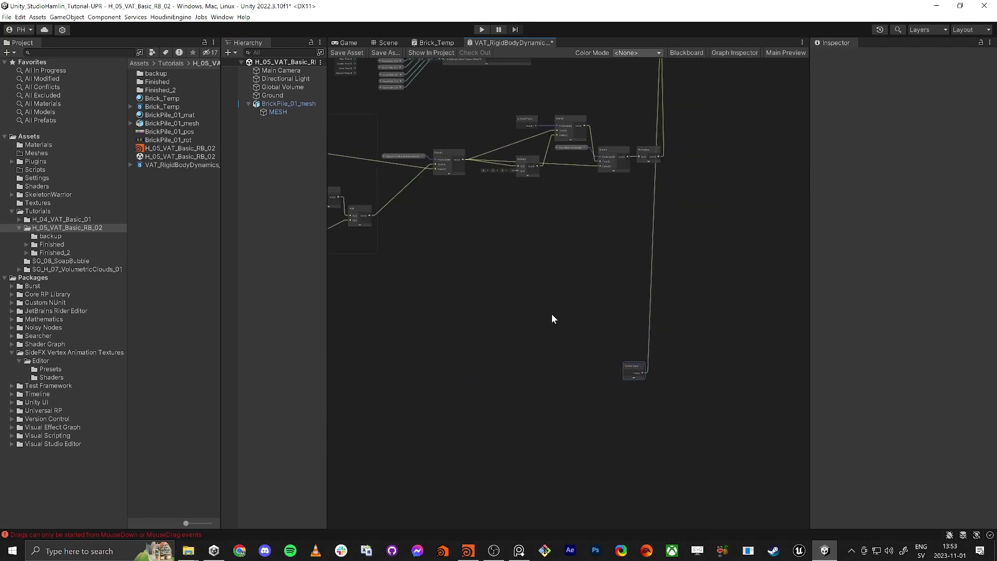
scroll(552, 314, down, 2)
middle_drag(568, 303, 693, 384)
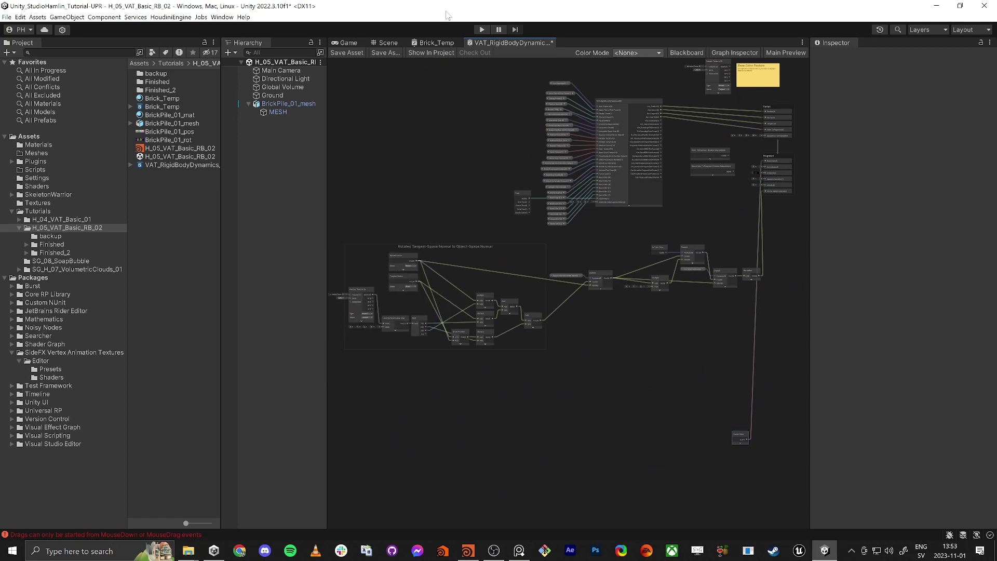
- Switch to the Brick_Temp graph and hide its Graph Inspector, Blackboard and Main Preview
click(425, 45)
scroll(503, 261, down, 5)
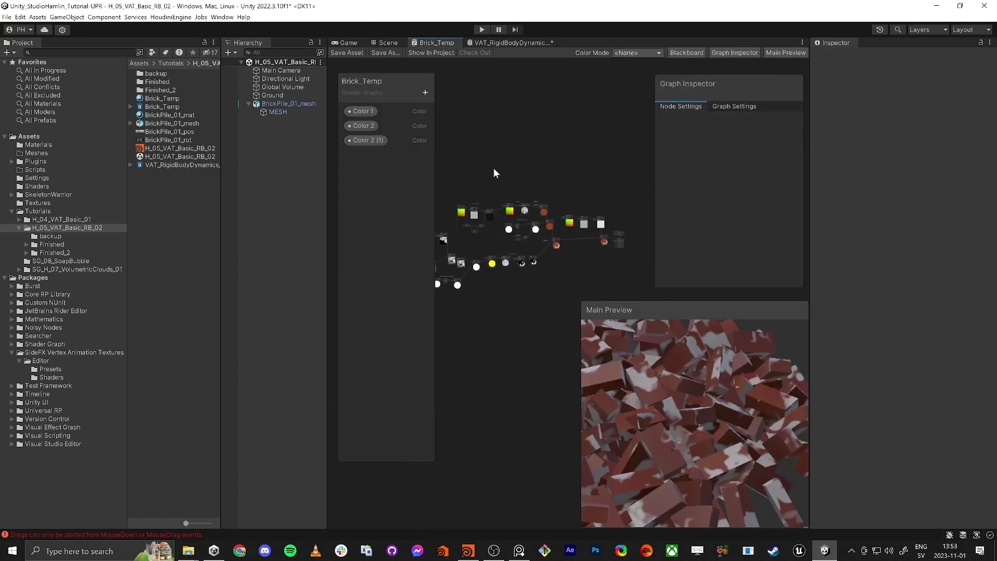
middle_drag(493, 169, 518, 173)
click(742, 53)
click(694, 54)
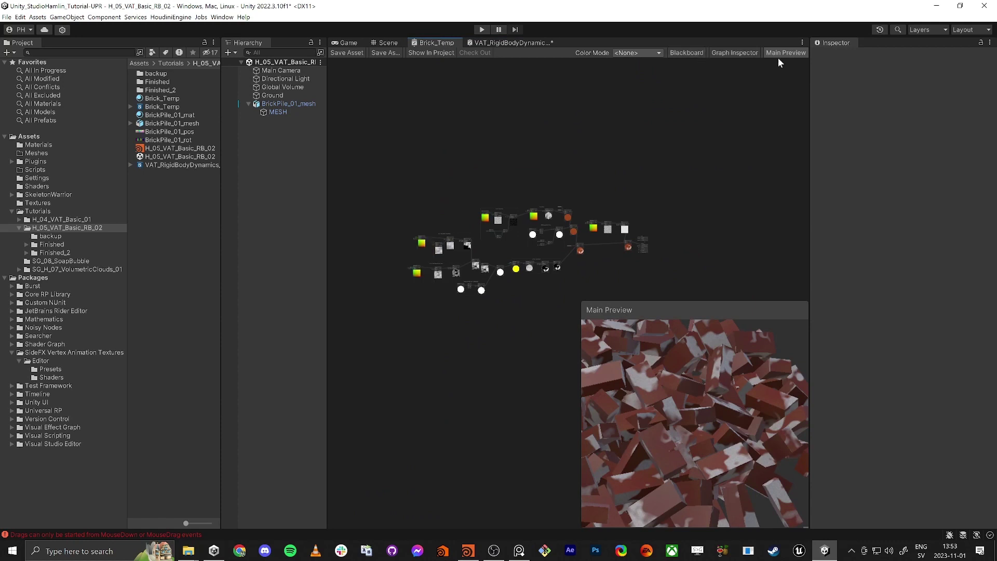
click(780, 55)
- Copy all the brick colour nodes and groups from Brick_Temp and paste them beneath the existing nodes in the VAT_RigidBodyDynamics_Bricks03 graph
scroll(420, 177, up, 2)
drag(719, 388, 702, 385)
drag(698, 263, 684, 266)
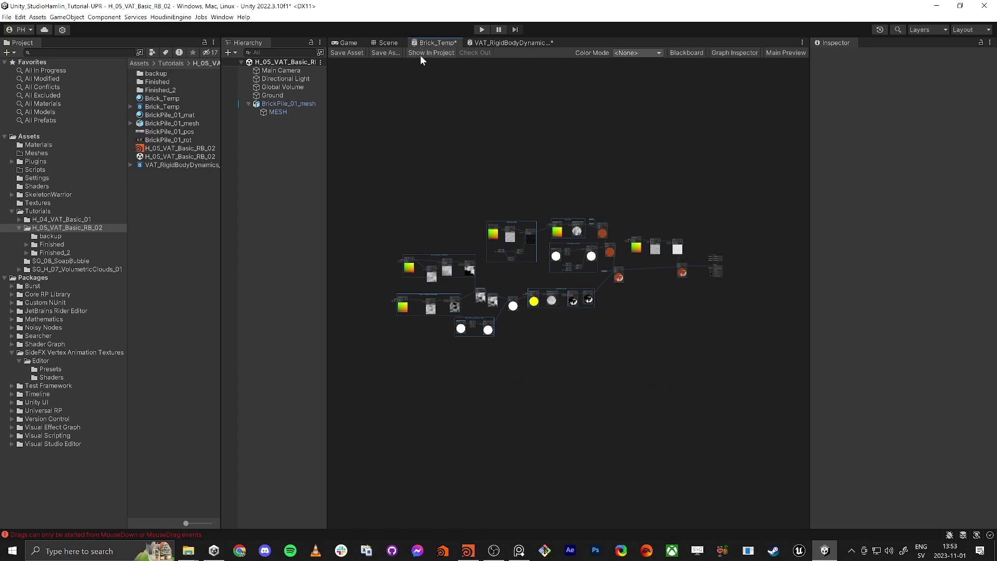
click(500, 42)
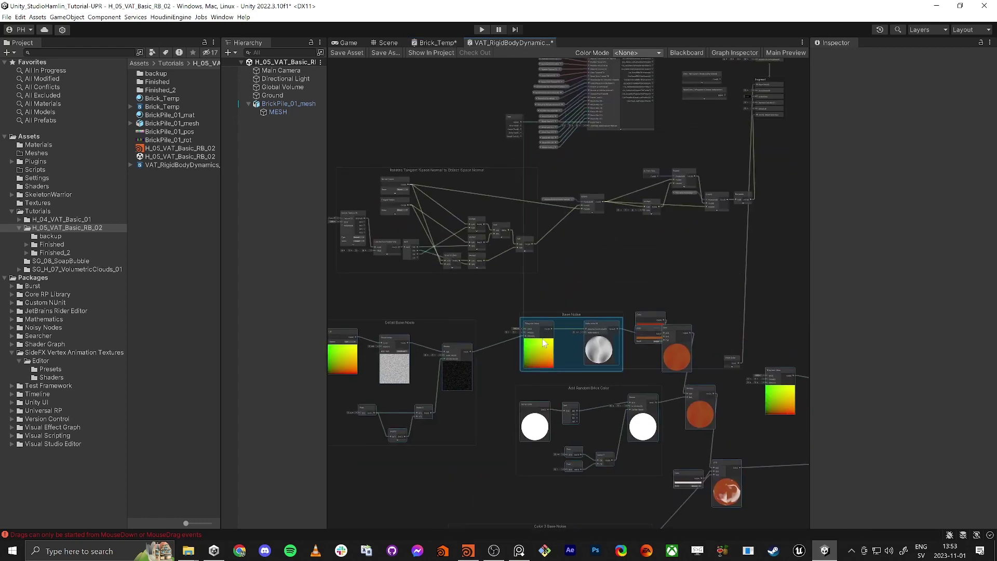
drag(543, 339, 357, 357)
scroll(628, 315, down, 3)
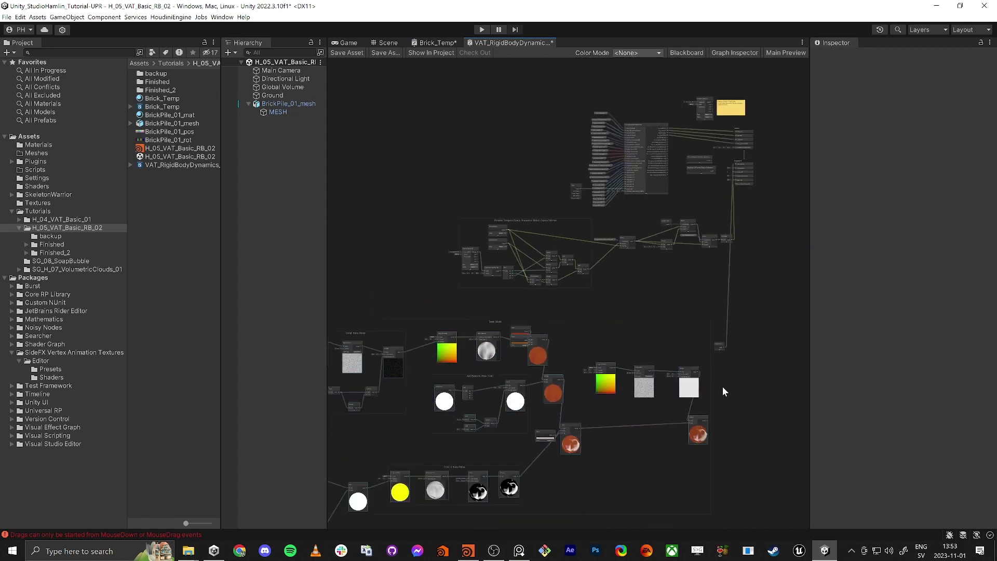
- Feed the Fragment's Base Color from the final Multiply node instead of Vertex Color, and save the VAT shader graph
scroll(727, 384, up, 3)
drag(625, 292, 632, 398)
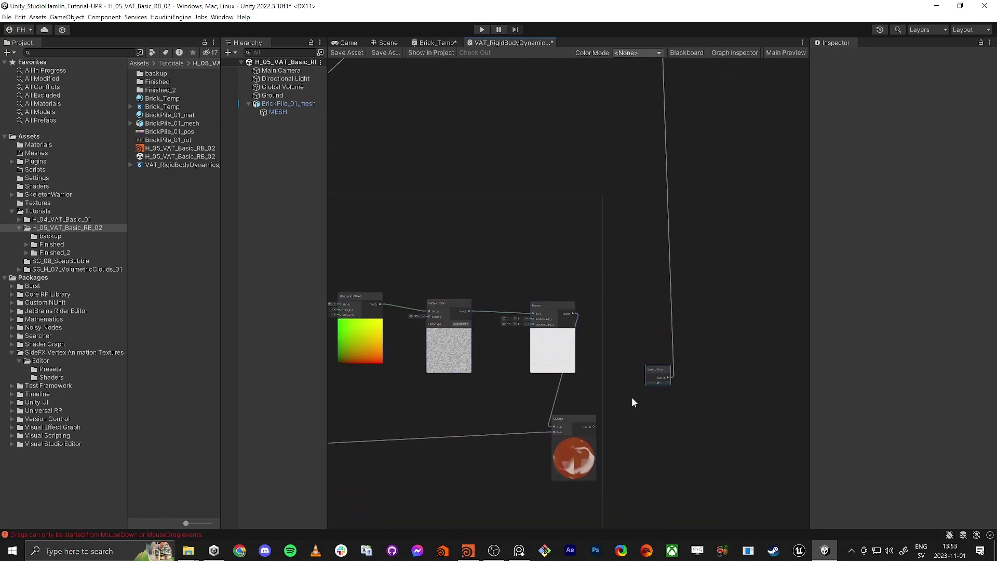
drag(674, 364, 596, 426)
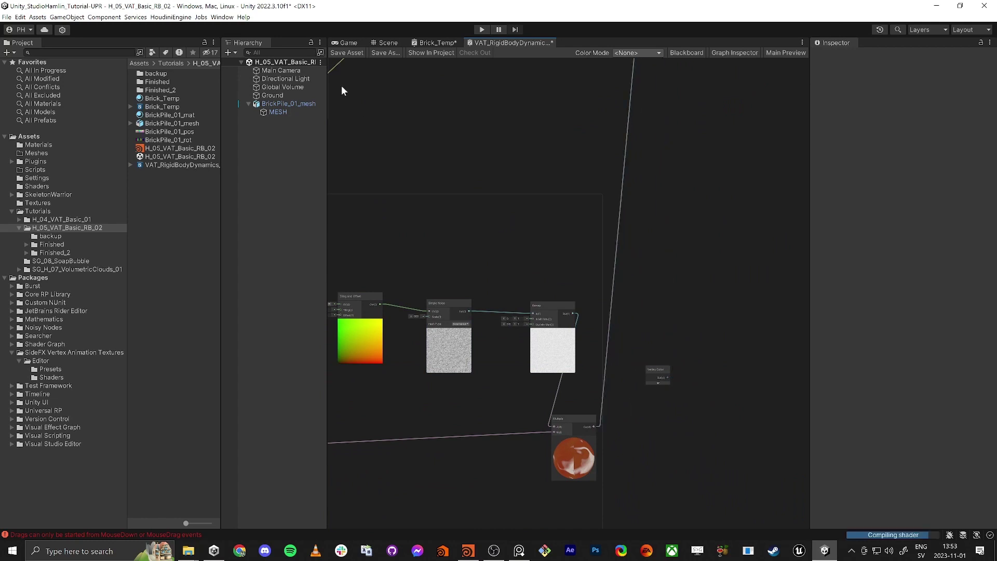
click(342, 52)
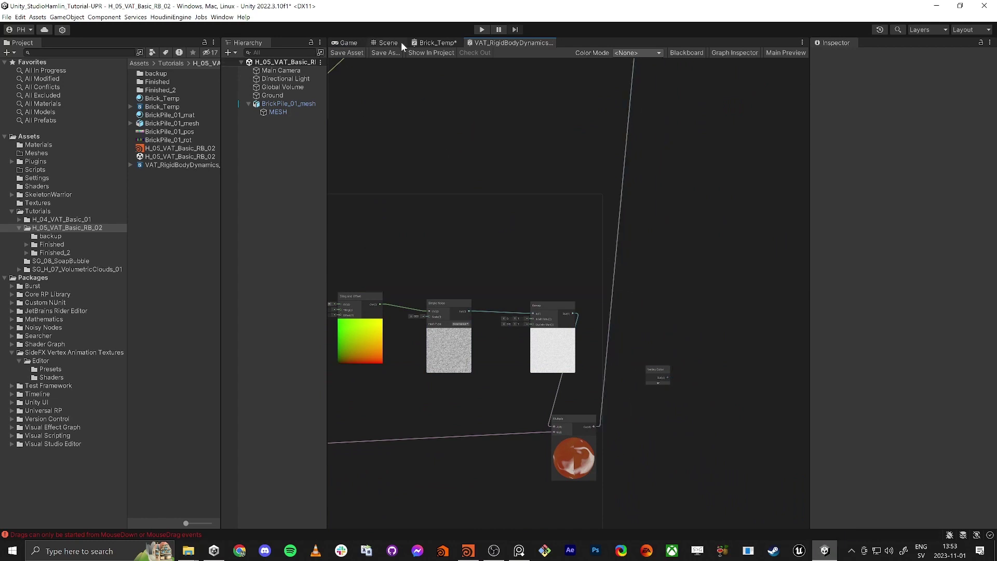
- Apply the BrickPile_01_mat material to the brick pile in the Scene view and inspect the animated bricks from several angles
click(386, 43)
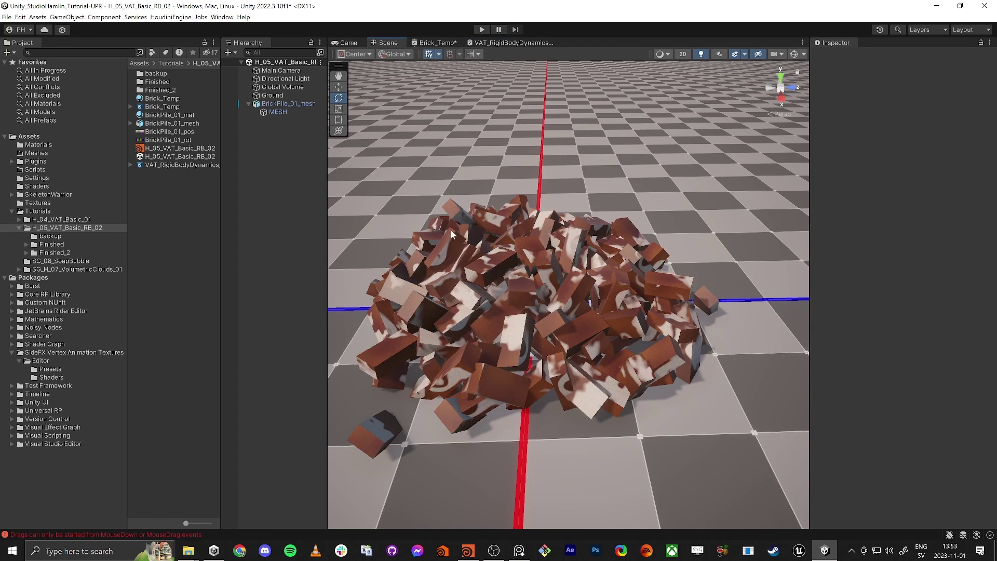
click(486, 262)
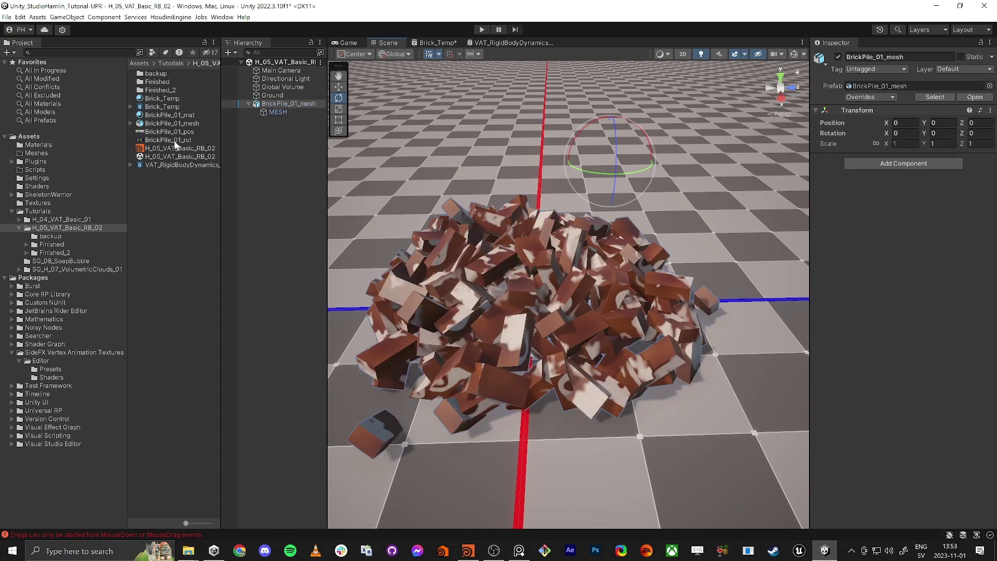
drag(182, 117, 556, 319)
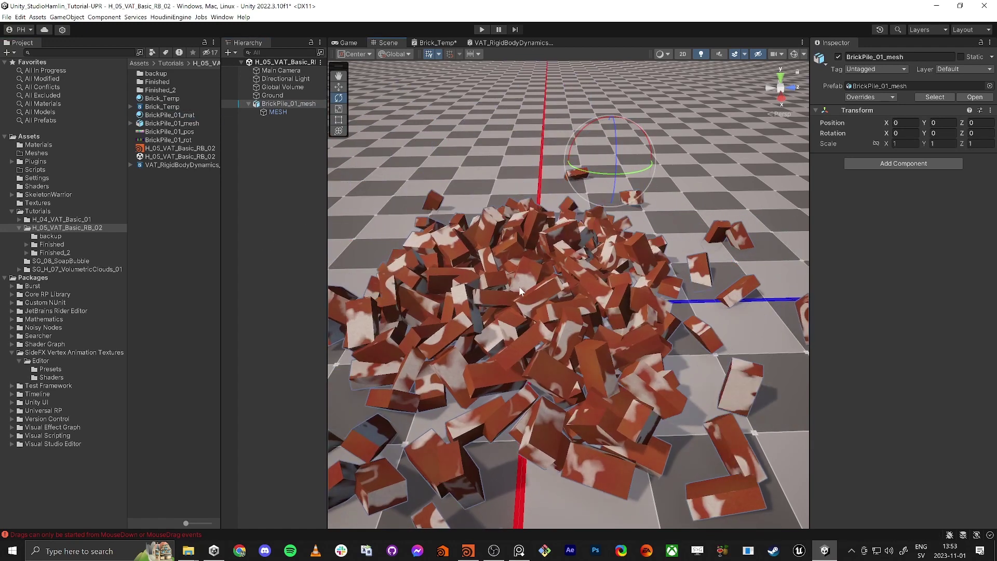
alt+drag(559, 306, 532, 307)
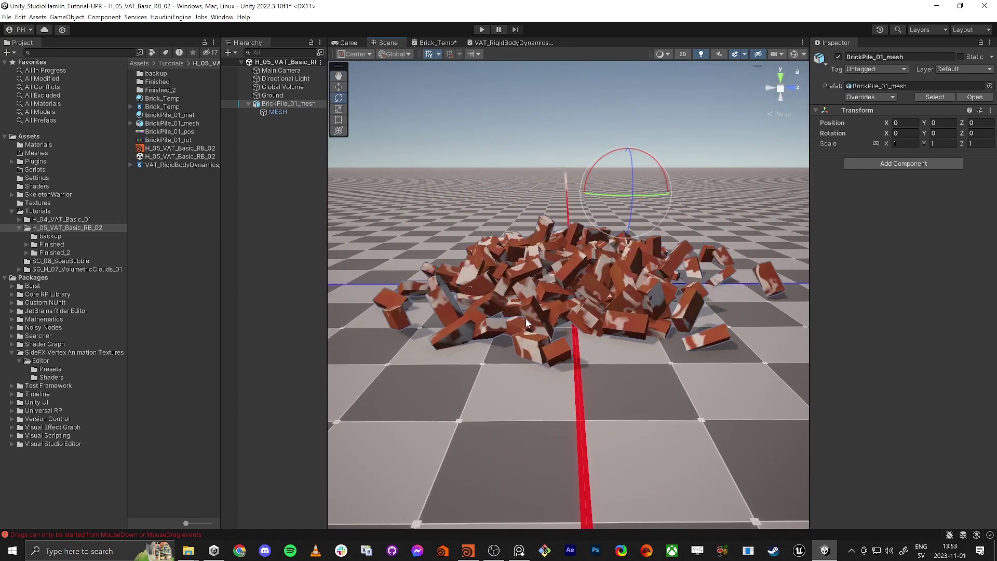
alt+drag(580, 270, 589, 279)
right_drag(589, 278, 566, 279)
click(283, 235)
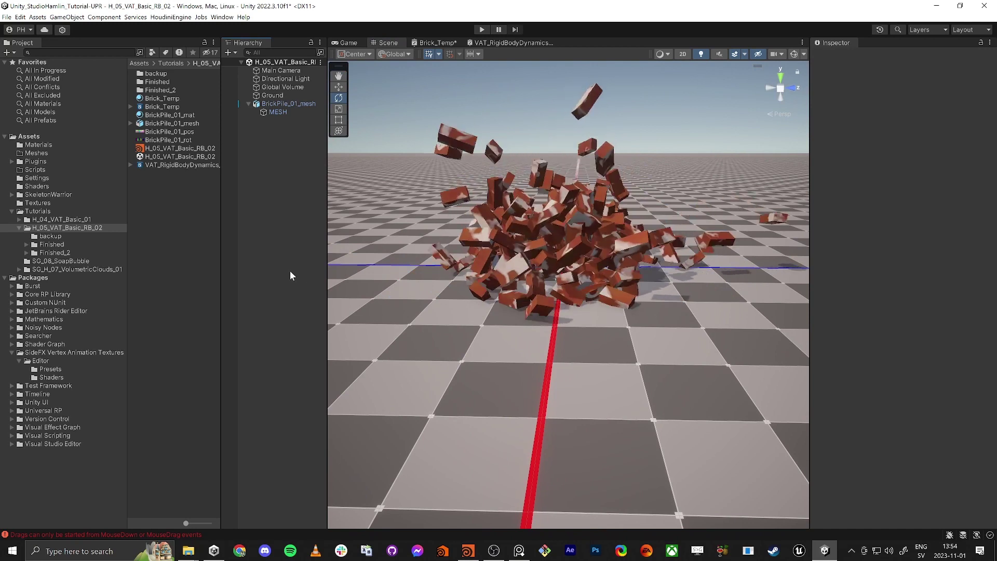
- Move the pasted brick colour nodes in the VAT shader graph slightly down and to the right, away from the original VAT nodes
click(512, 43)
scroll(645, 234, down, 6)
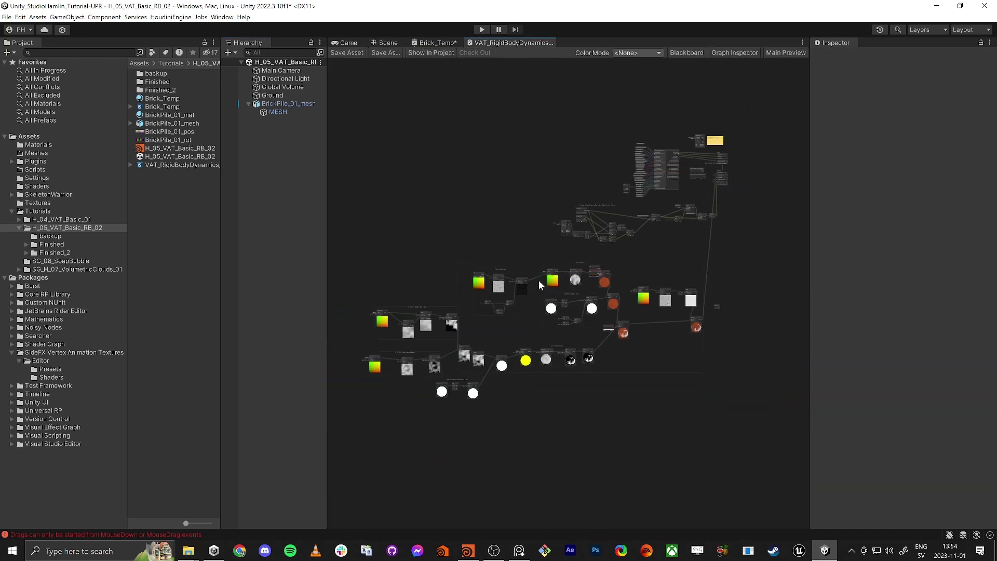
drag(754, 435, 755, 434)
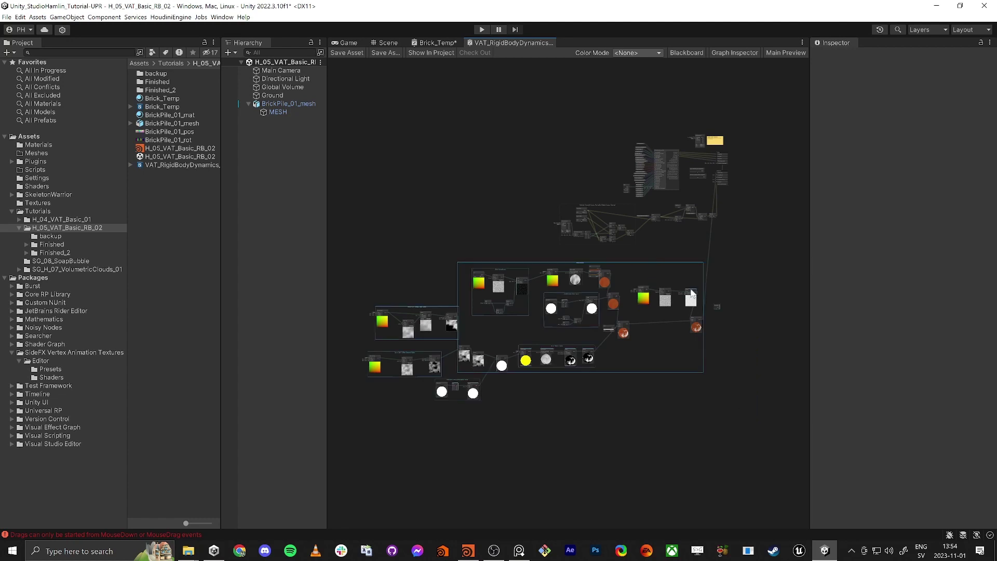
drag(691, 292, 722, 309)
scroll(703, 251, up, 3)
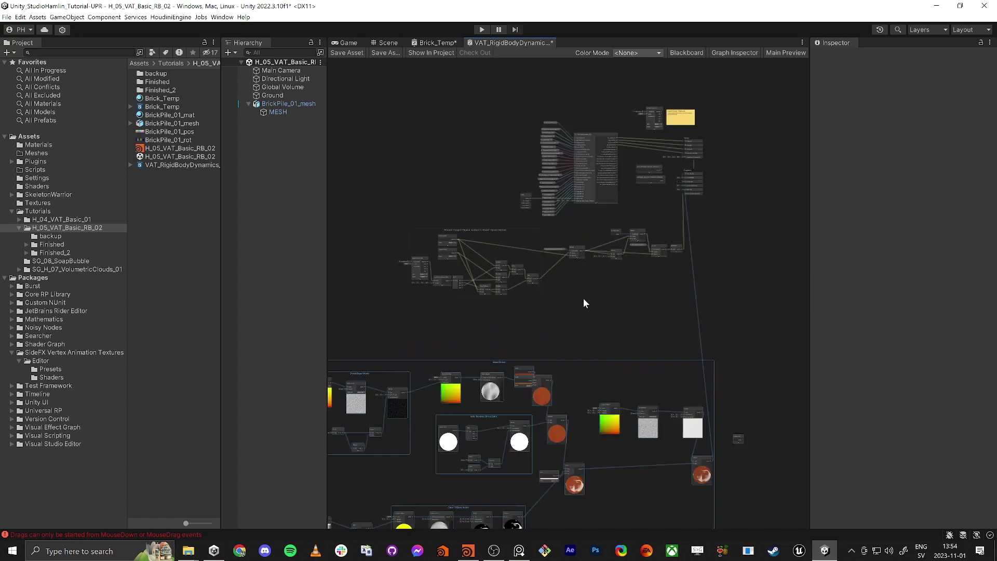
click(398, 305)
drag(718, 79, 717, 83)
click(695, 138)
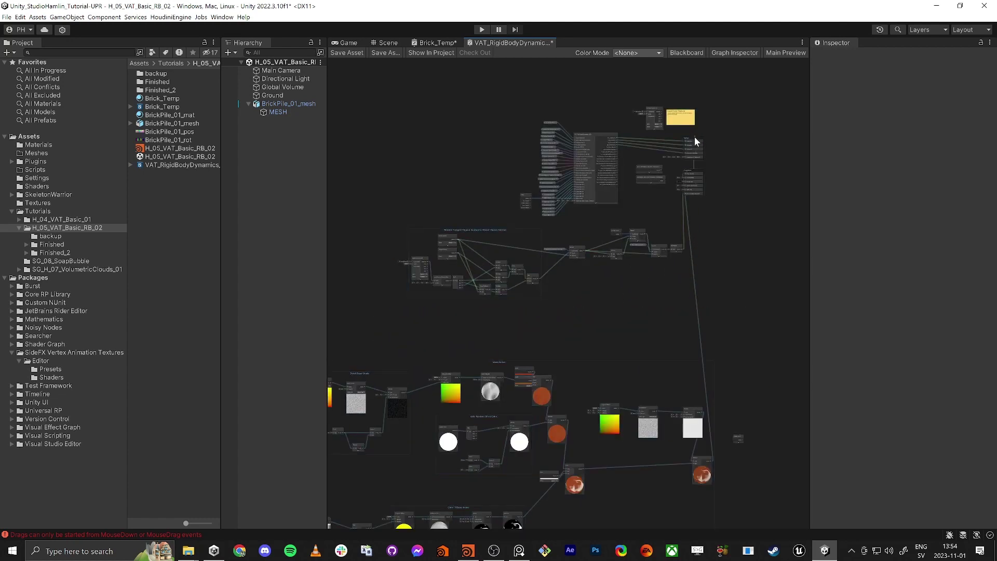
- Shift the final Multiply node and the fine noise nodes feeding it slightly to the right
middle_drag(591, 340, 514, 231)
scroll(618, 316, up, 5)
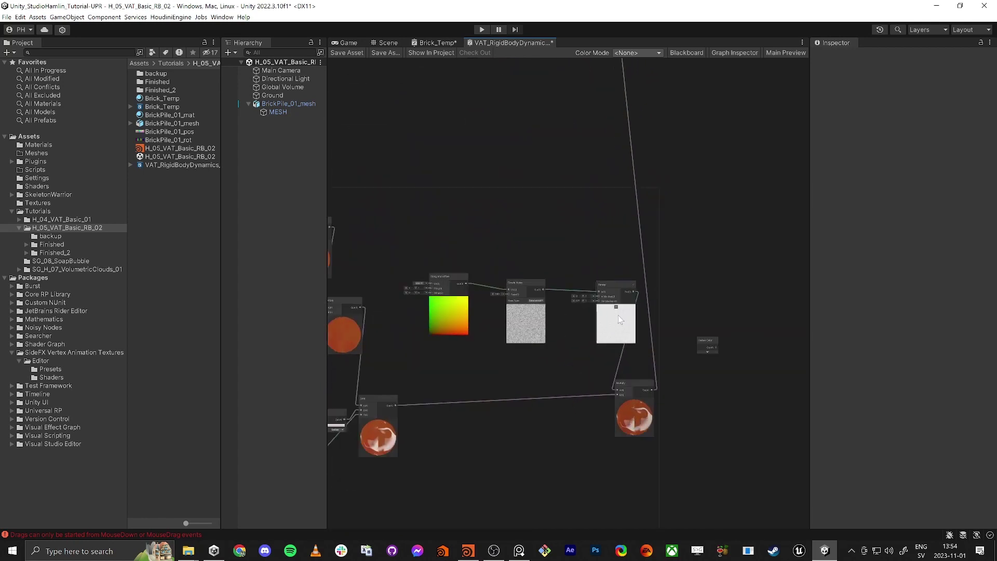
scroll(637, 395, up, 4)
scroll(514, 346, down, 4)
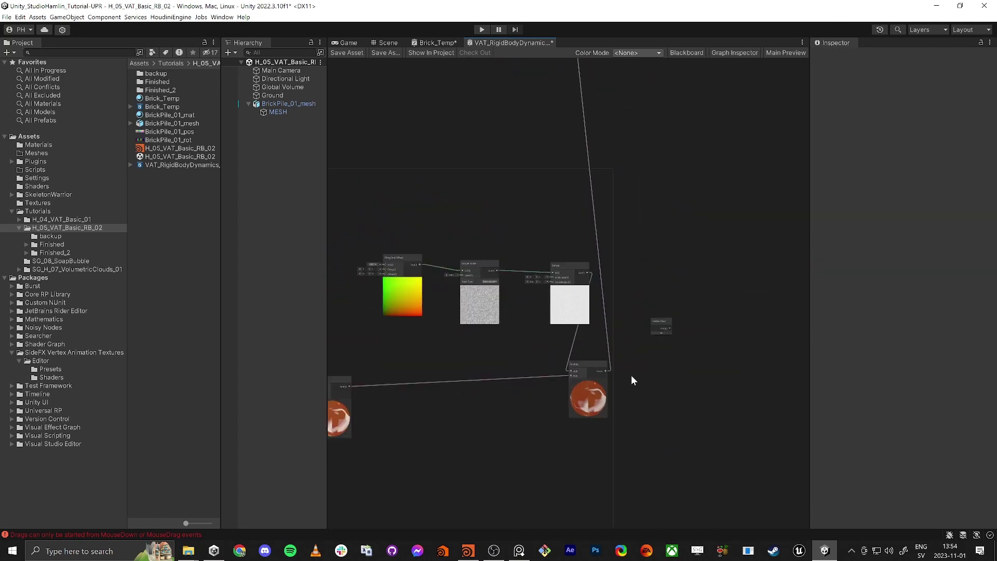
drag(595, 365, 639, 351)
middle_drag(545, 347, 604, 290)
scroll(595, 329, down, 1)
scroll(569, 321, down, 1)
drag(494, 207, 664, 296)
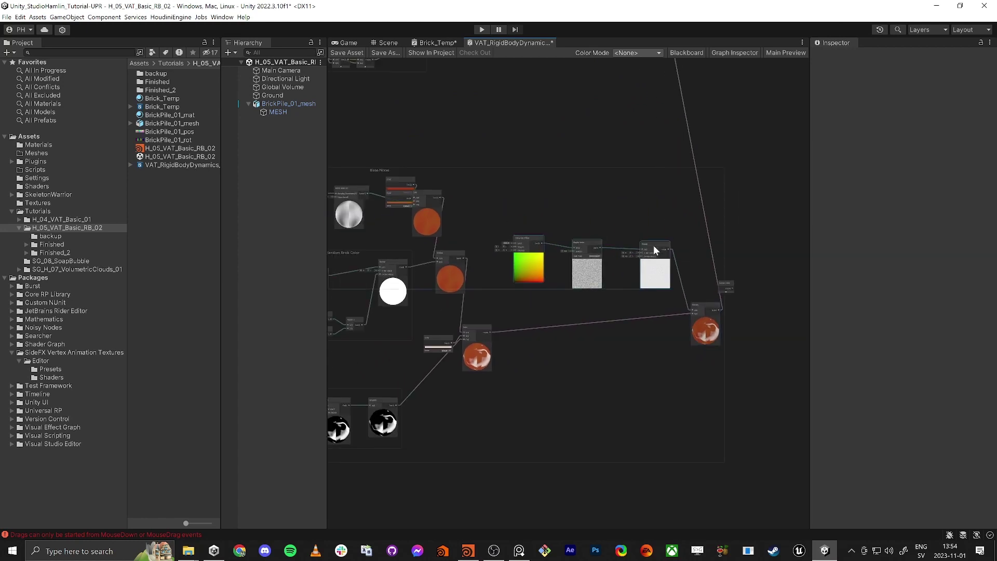
drag(656, 241, 660, 242)
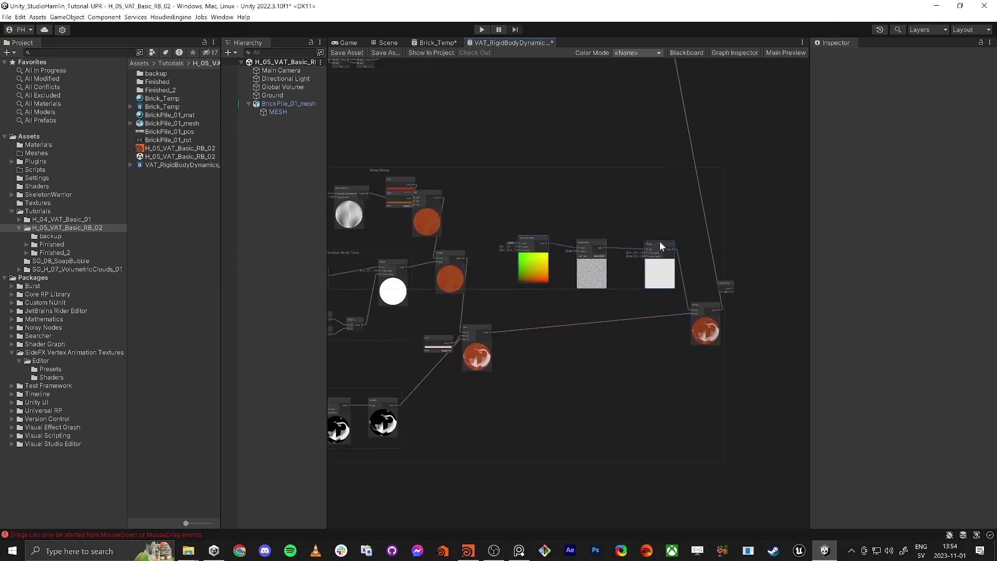
- Maximize the Brick_Temp graph, saving the pending changes to VAT_RigidBodyDynamics_Bricks03, and view its base noise groups
click(436, 43)
scroll(651, 288, up, 6)
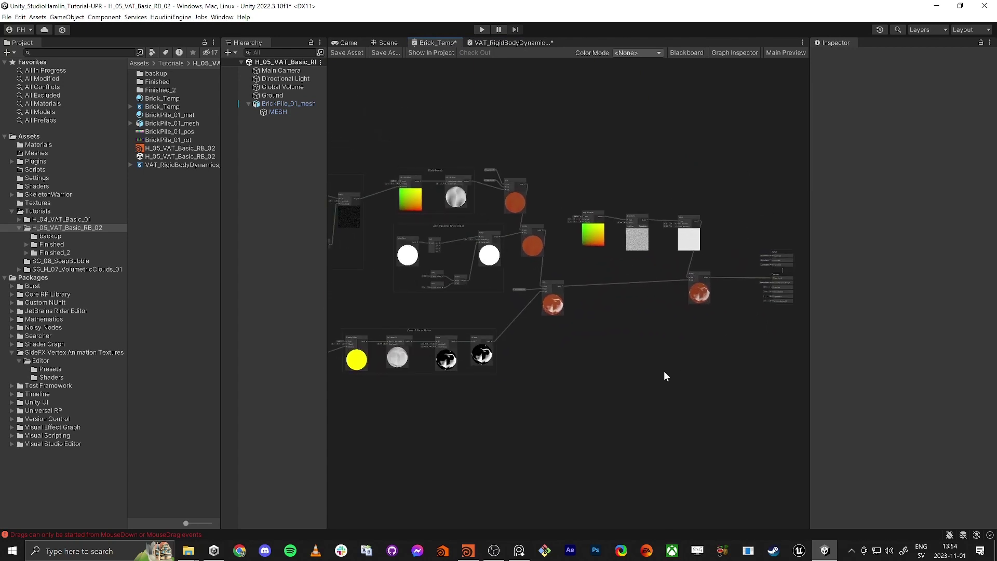
key(shift+space)
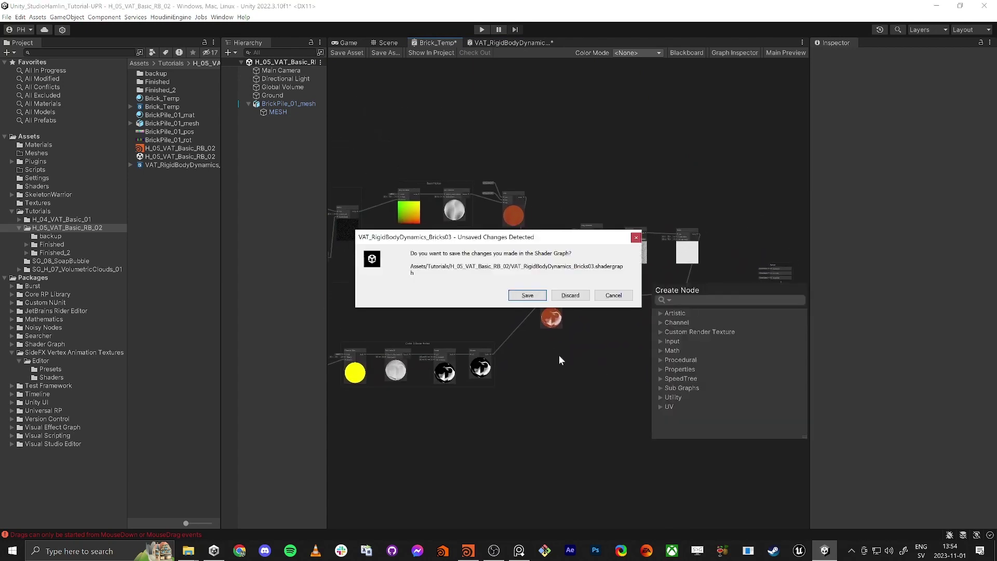
click(545, 296)
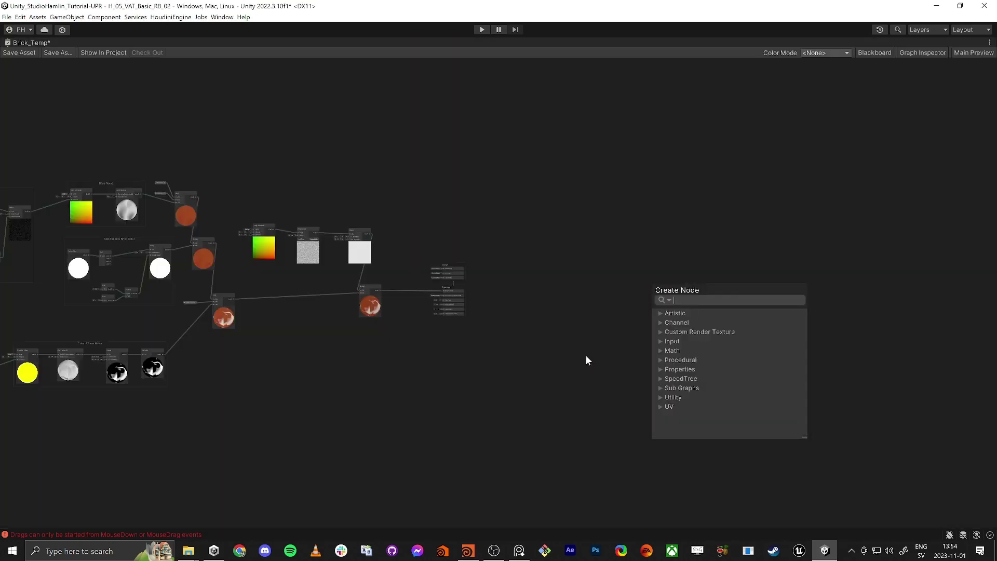
key(space)
click(562, 339)
click(707, 327)
click(562, 339)
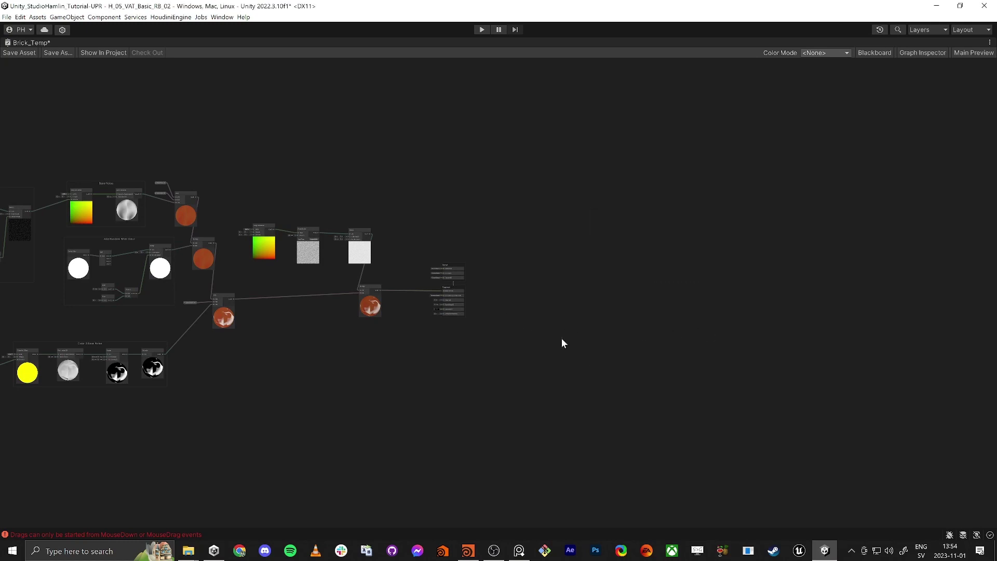
middle_drag(562, 338, 830, 367)
scroll(239, 220, up, 4)
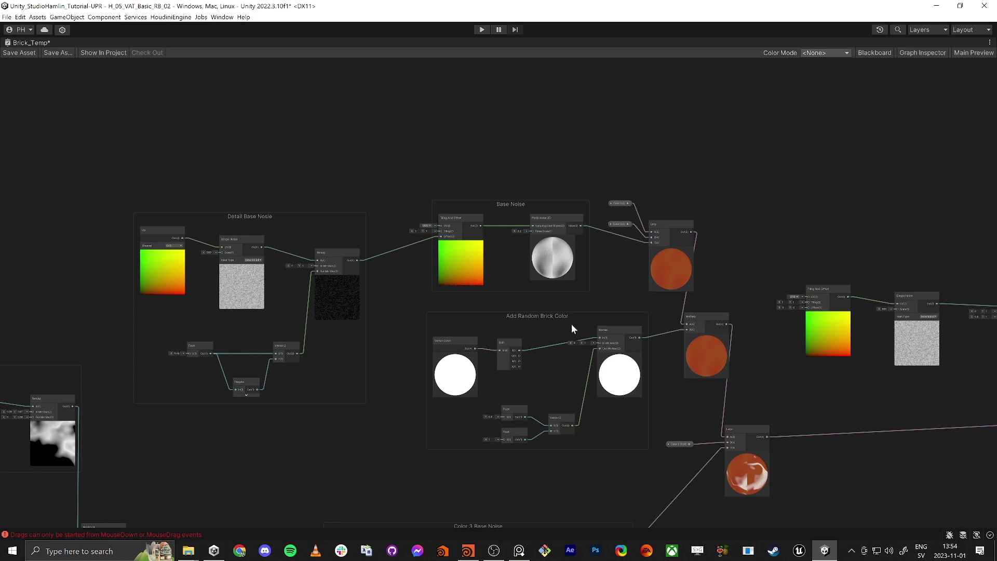
- Move the first Lerp node with its two colour properties and the Base Noise group slightly up
drag(600, 164, 691, 257)
drag(671, 223, 671, 198)
mouse_move(494, 204)
mouse_down()
mouse_move(512, 167)
mouse_move(511, 193)
mouse_up()
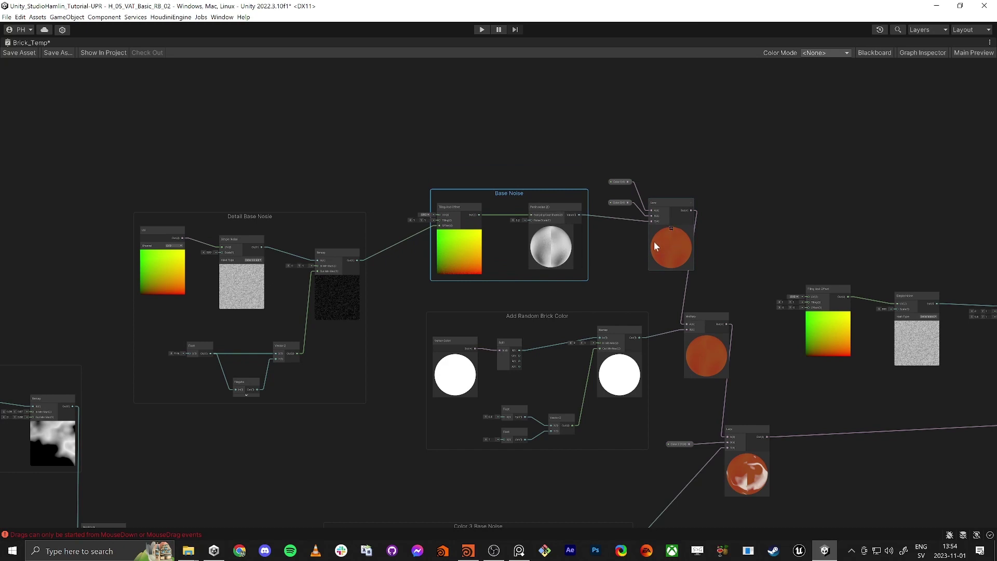
- Tidy the Detail Base Noise group by nudging its Simple Noise and Vector 2 nodes, and shift the whole group up and left
middle_drag(295, 195, 329, 198)
scroll(276, 226, up, 1)
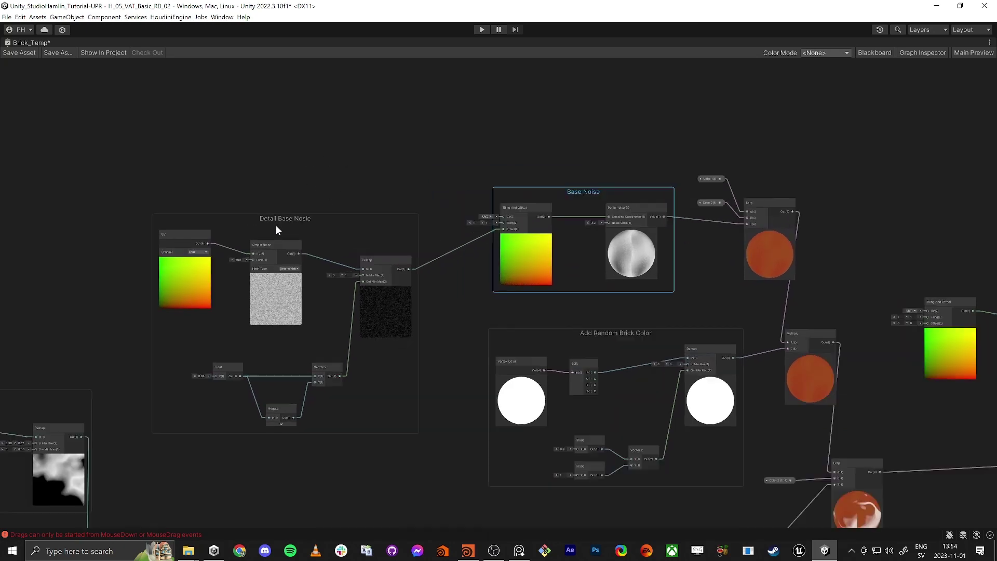
scroll(275, 226, up, 1)
drag(277, 224, 300, 195)
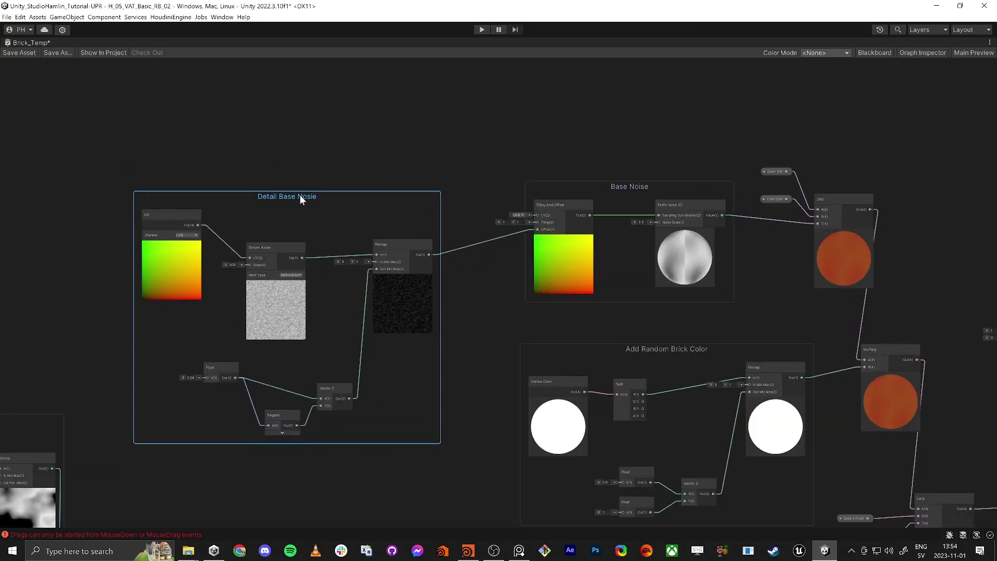
drag(270, 243, 273, 235)
drag(313, 194, 308, 197)
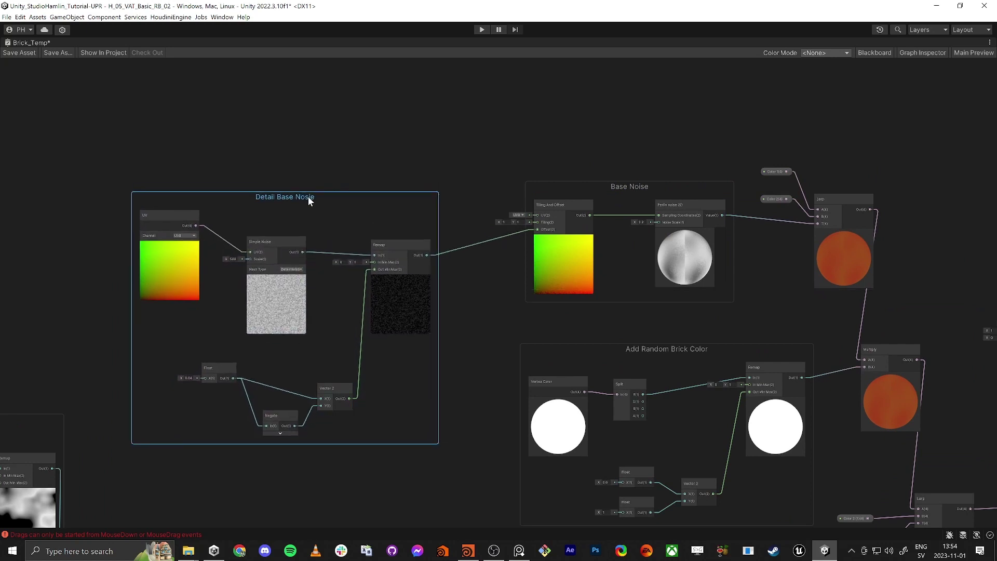
drag(336, 382, 341, 380)
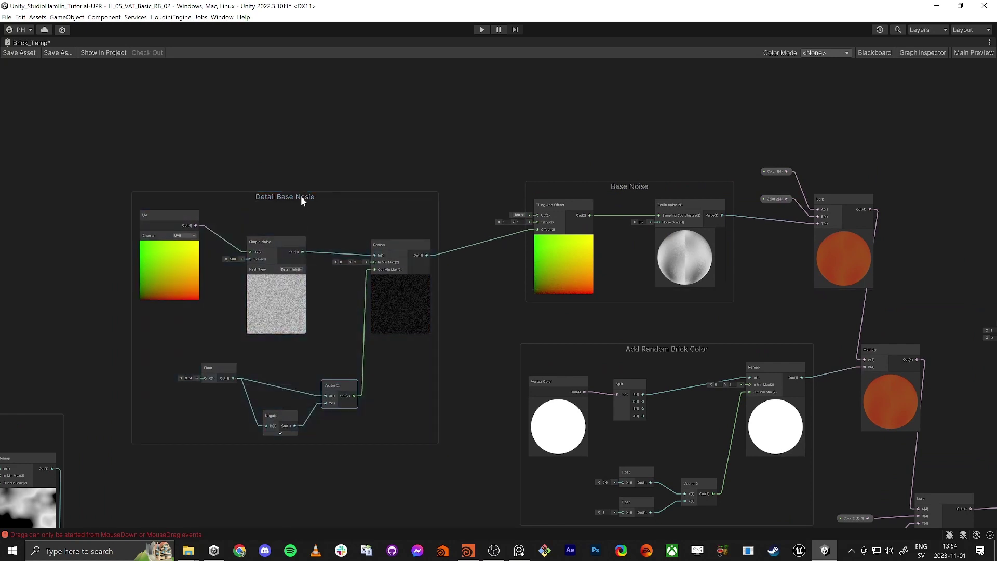
drag(301, 195, 293, 188)
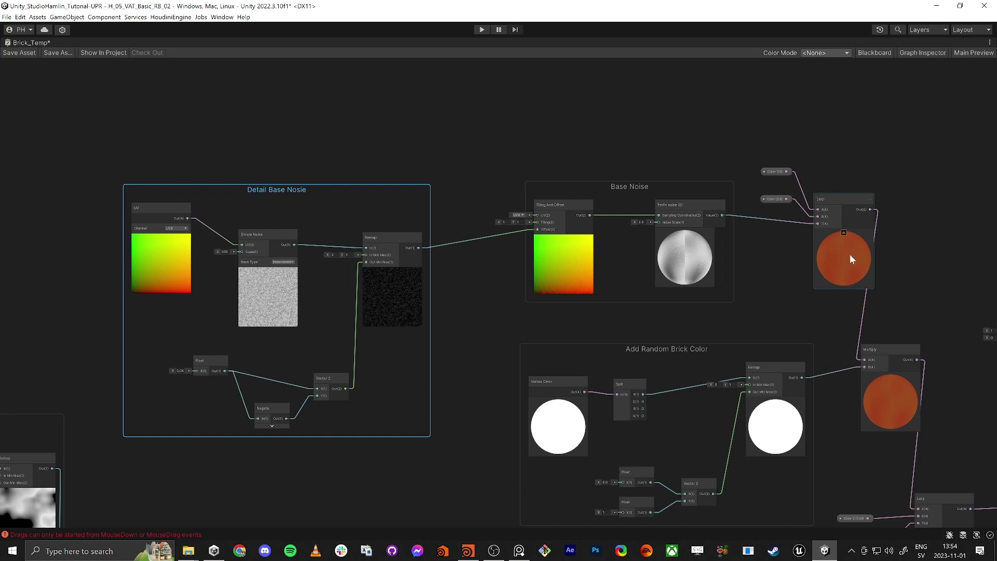
- Nudge the Multiply node beside Add Random Brick Color left, and shift the fine noise nodes slightly left and down
middle_drag(782, 306, 604, 184)
drag(479, 229, 477, 229)
drag(706, 225, 704, 229)
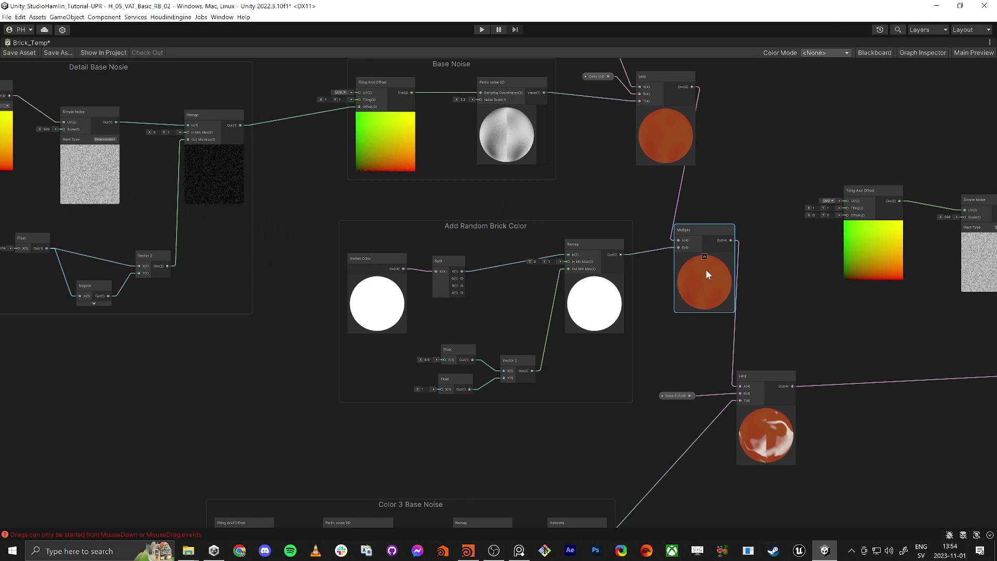
scroll(704, 267, down, 3)
middle_drag(718, 279, 539, 269)
drag(494, 152, 745, 243)
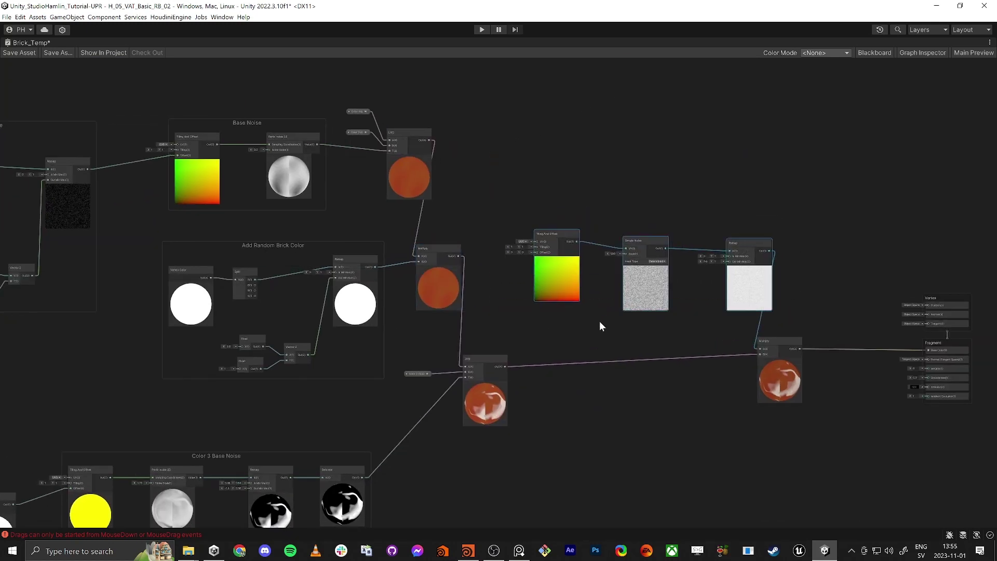
- Shift the Color 3 Lerp node and the Color 3 Base Noise group slightly to the right
middle_drag(601, 327, 793, 241)
scroll(665, 322, up, 3)
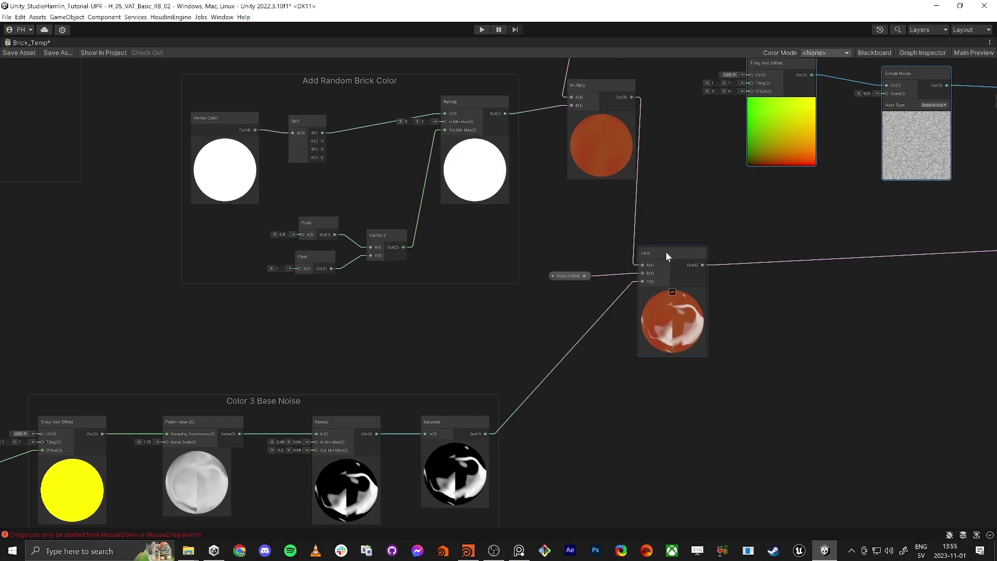
drag(666, 252, 674, 251)
scroll(672, 251, down, 1)
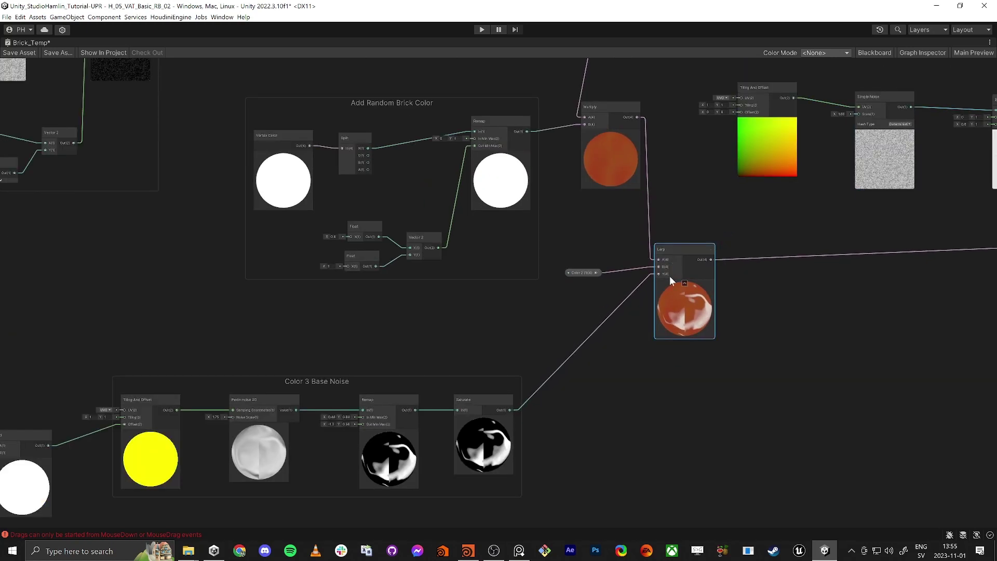
middle_drag(541, 329, 654, 289)
drag(568, 308, 585, 309)
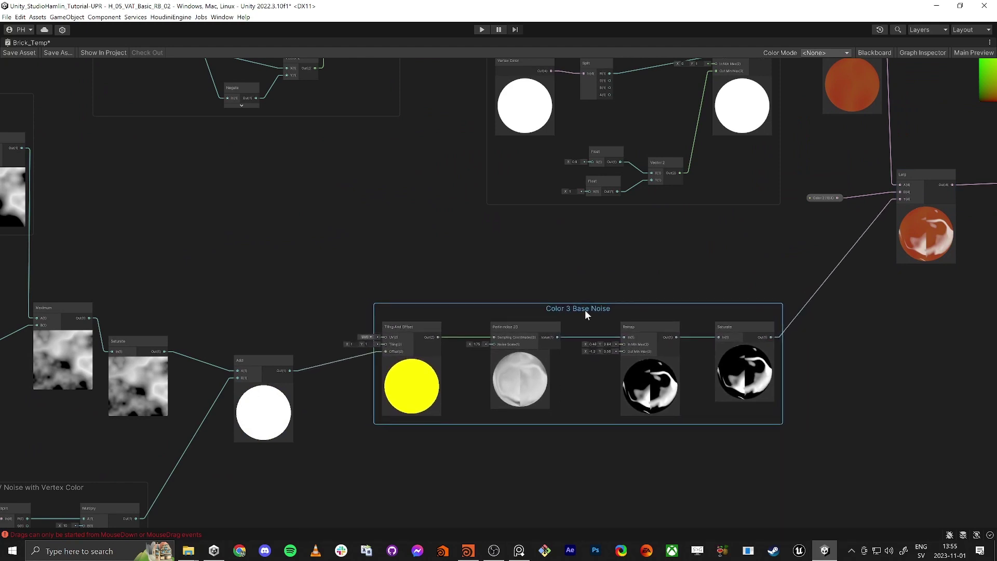
- Lower the Maximum node to sit beside Saturate, and move the Offset UV Noise with Vertex Color group down
middle_drag(363, 258, 774, 163)
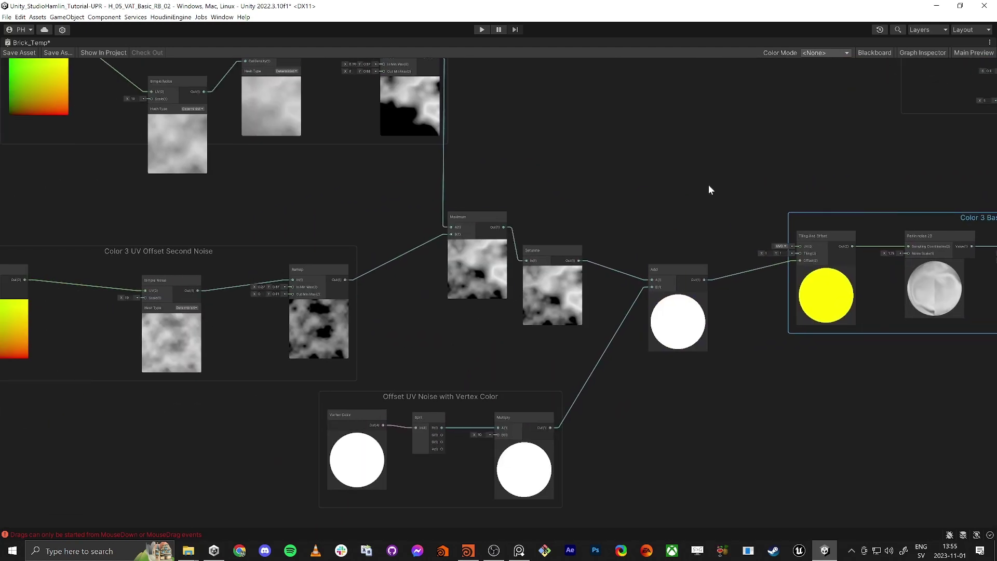
drag(469, 223, 465, 249)
middle_drag(391, 332, 448, 226)
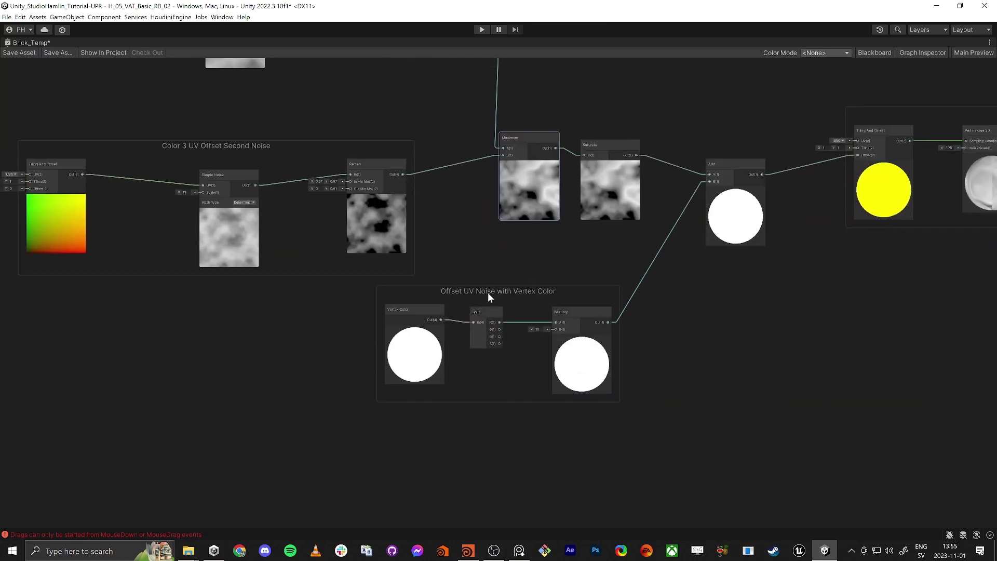
drag(495, 301, 570, 349)
click(514, 294)
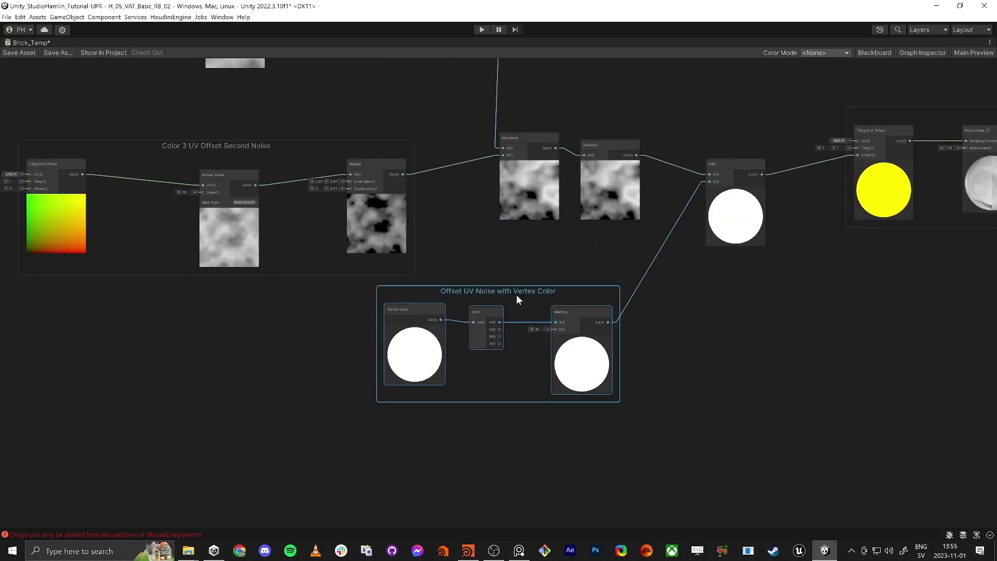
drag(516, 295, 523, 330)
- Move the Color 3 UV Offset First Noise group slightly down and to the left
middle_drag(480, 282, 481, 317)
scroll(480, 317, down, 2)
mouse_move(480, 318)
middle_down()
mouse_move(625, 384)
mouse_move(596, 420)
middle_up()
drag(208, 93, 466, 232)
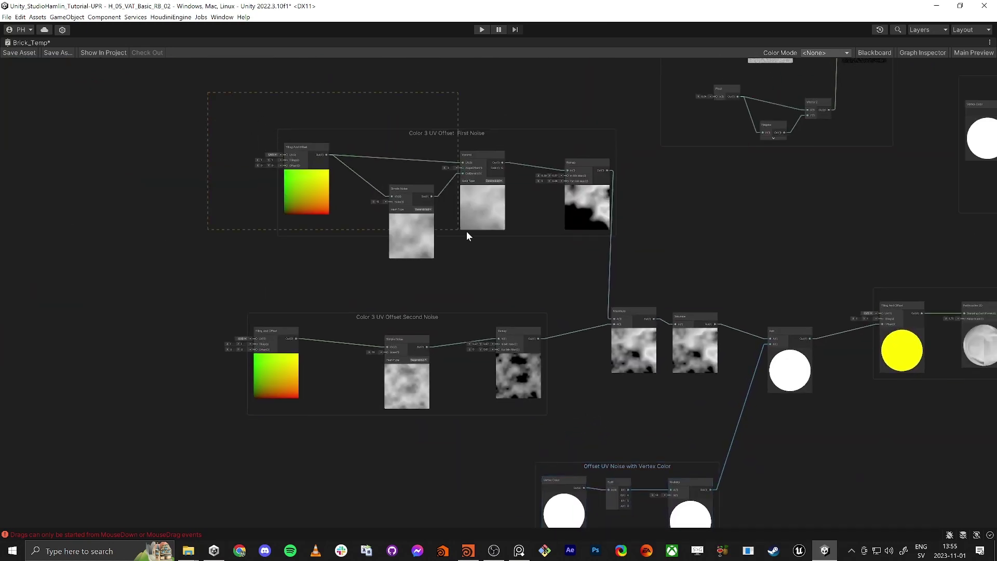
drag(622, 266, 622, 266)
drag(456, 136, 450, 142)
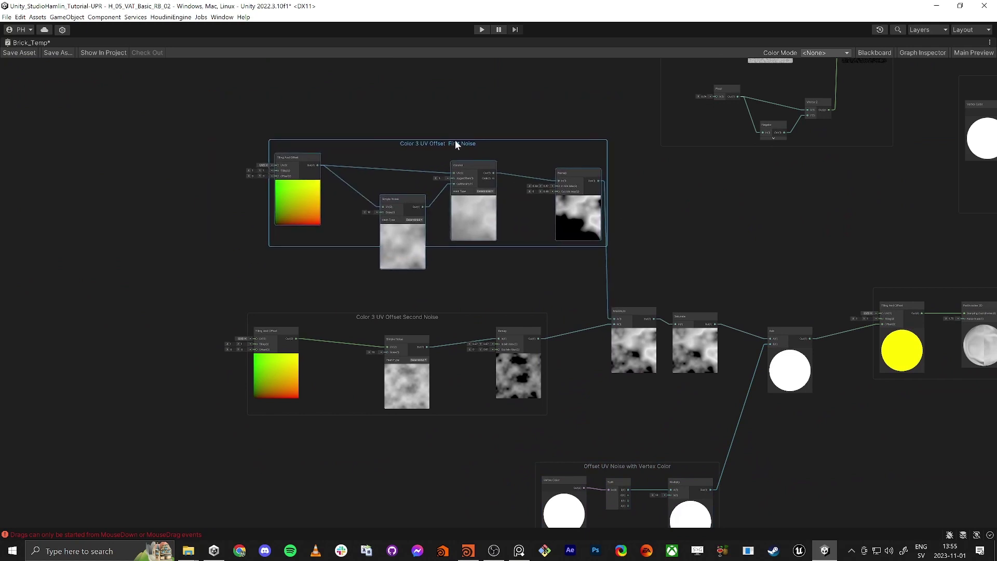
- Move the Color 3 UV Offset Second Noise group slightly right and down, beneath the first noise group
click(406, 318)
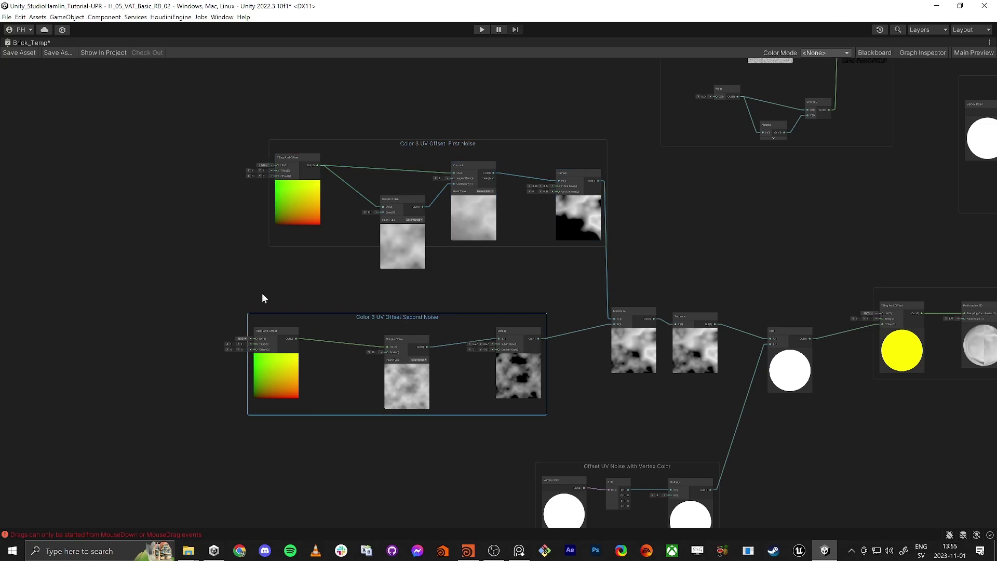
drag(216, 311, 488, 391)
drag(575, 422, 575, 422)
drag(416, 317, 431, 320)
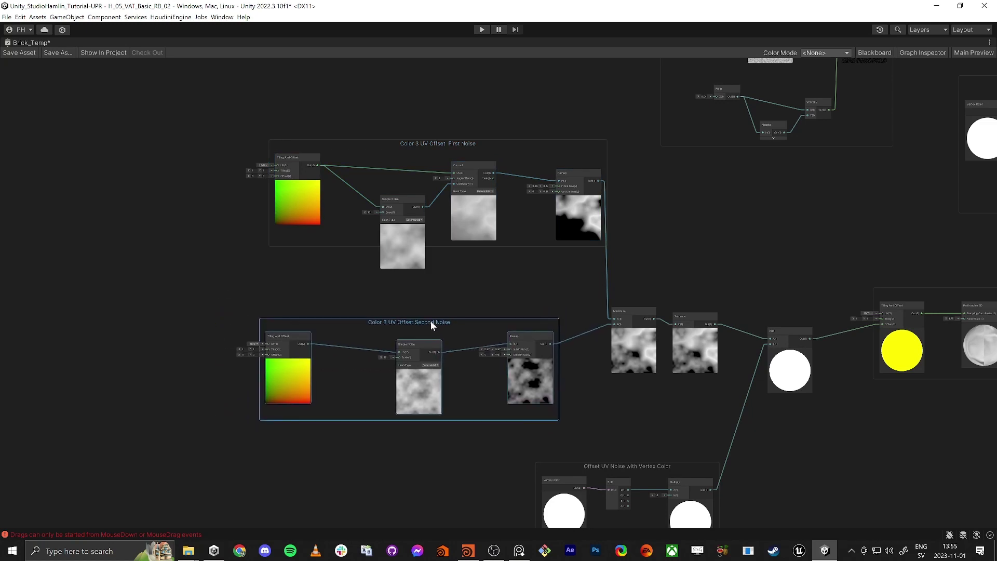
- Align the Maximum and Saturate nodes in a row, and nudge the Offset UV Noise with Vertex Color group left
drag(624, 310, 623, 315)
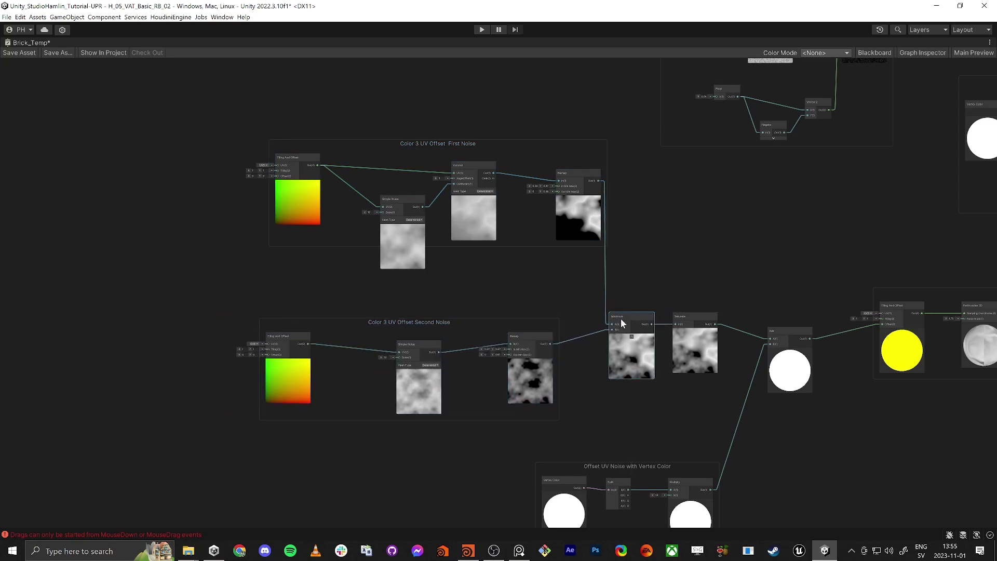
mouse_move(691, 324)
mouse_down()
mouse_move(685, 330)
mouse_move(691, 320)
mouse_up()
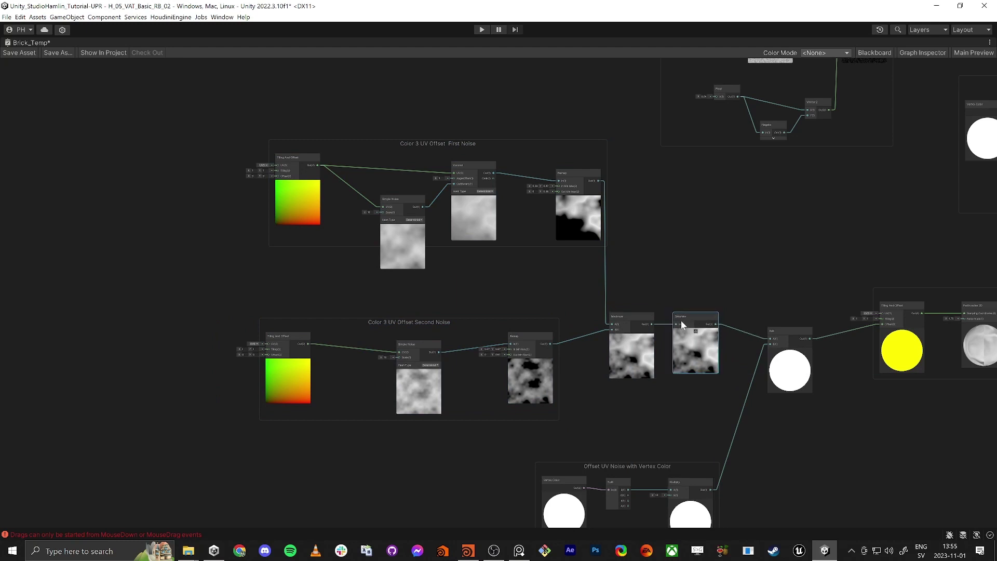
middle_drag(763, 275, 608, 249)
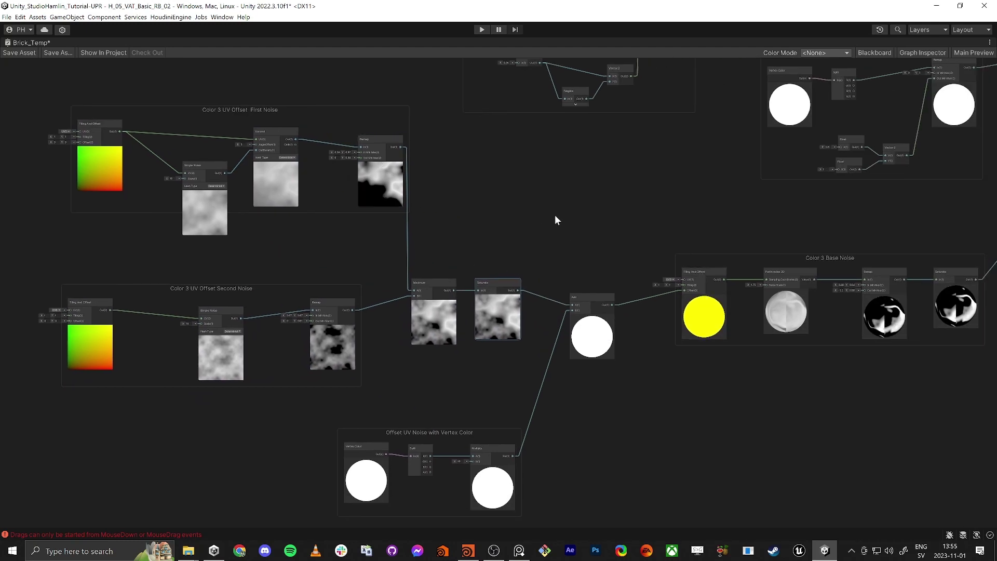
middle_drag(555, 216, 538, 201)
mouse_move(438, 422)
mouse_down()
mouse_move(460, 418)
mouse_move(393, 441)
mouse_move(433, 422)
mouse_up()
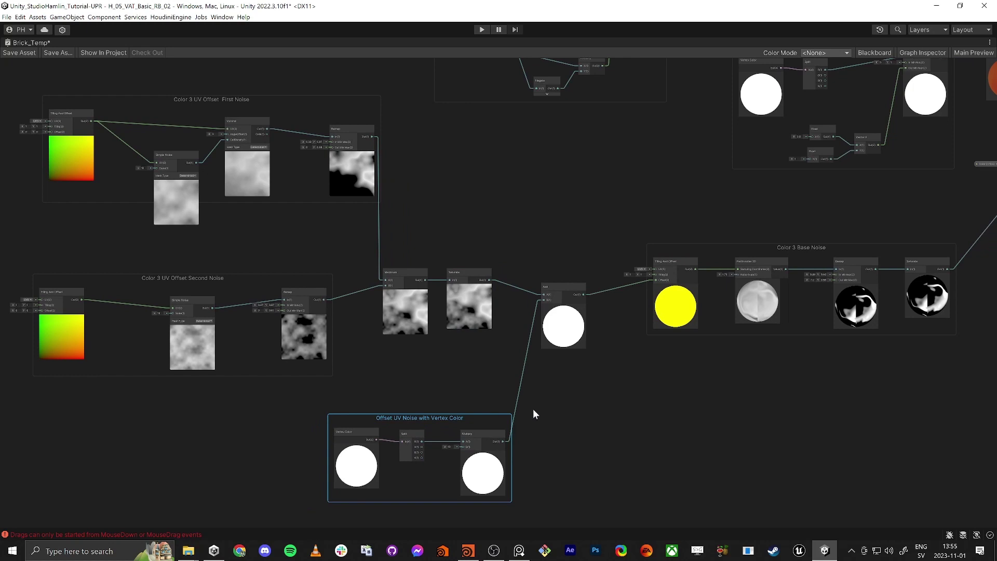
middle_drag(853, 361, 622, 430)
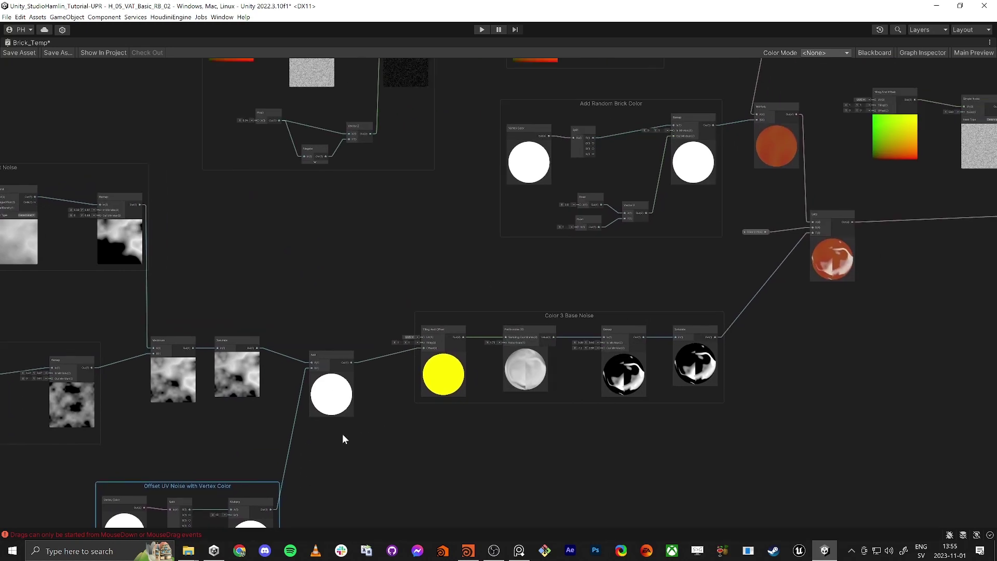
click(326, 355)
middle_drag(934, 303, 716, 392)
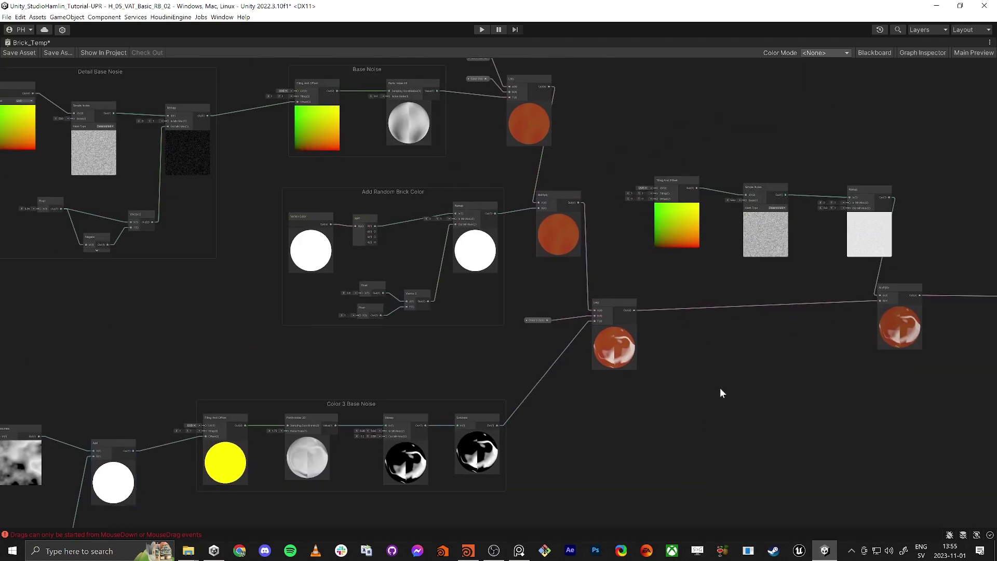
- Maximize the Scene view, saving the pending changes to the Brick_Temp graph, and view the brick pile
key(shift+space)
click(387, 43)
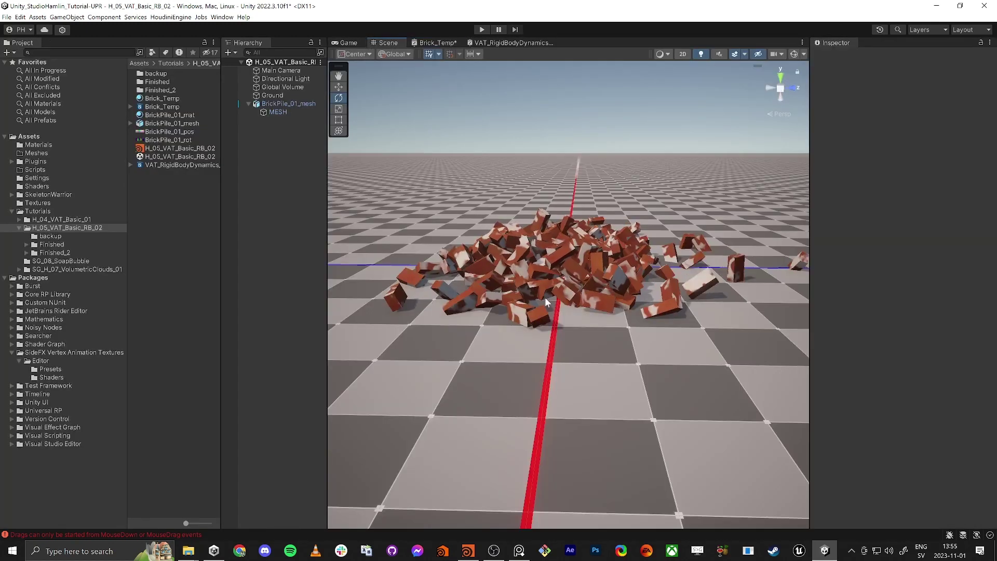
key(shift+space)
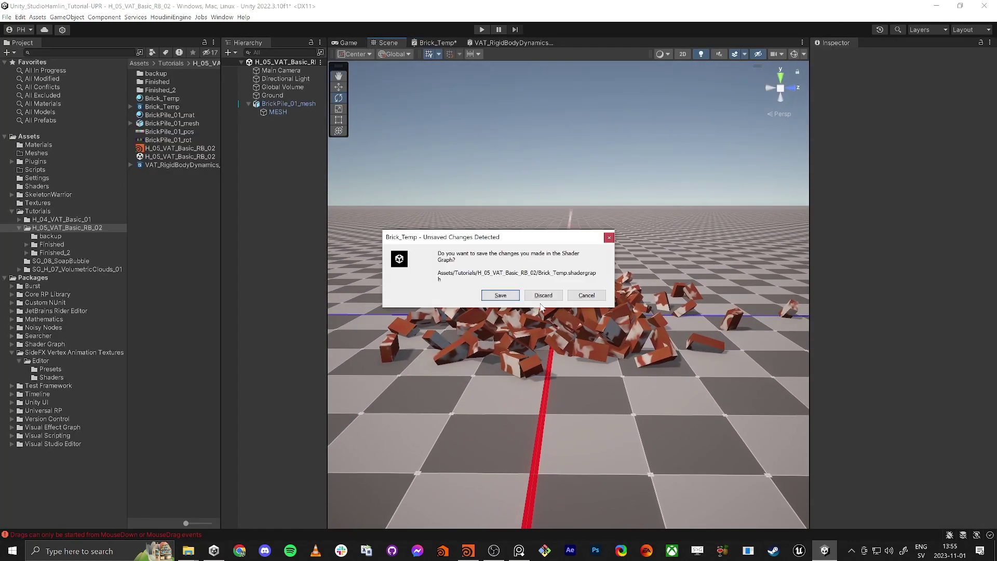
click(515, 297)
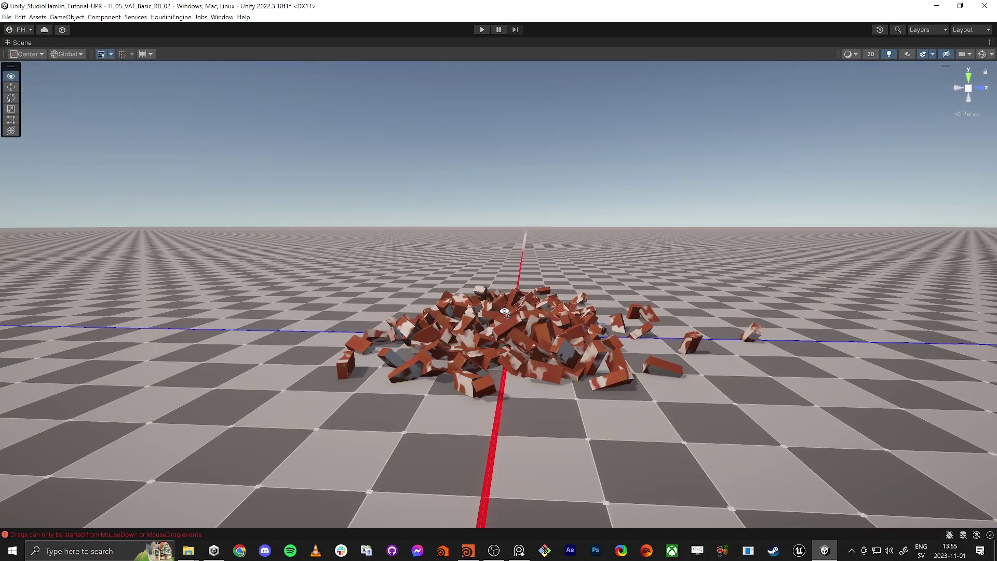
right_drag(504, 311, 502, 308)
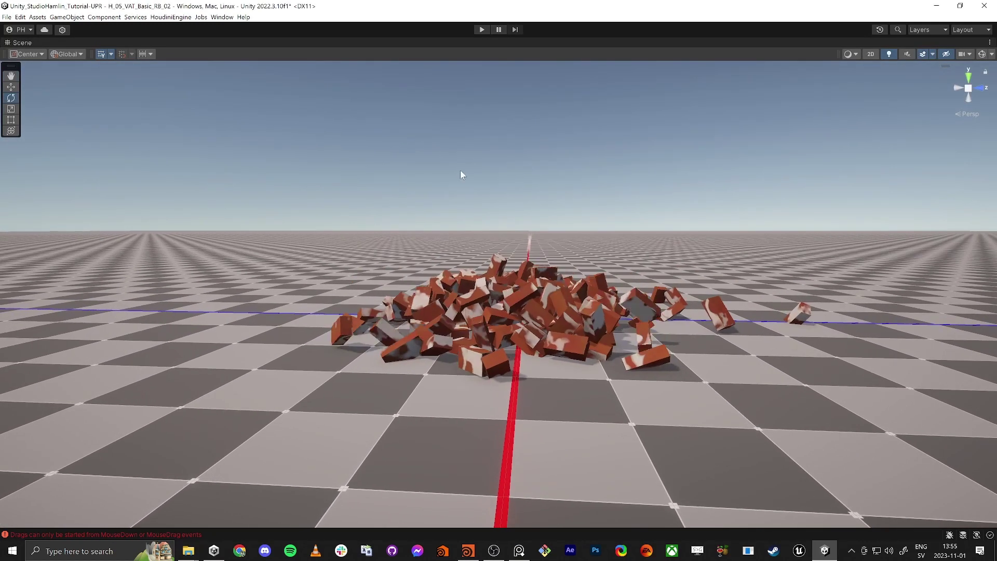